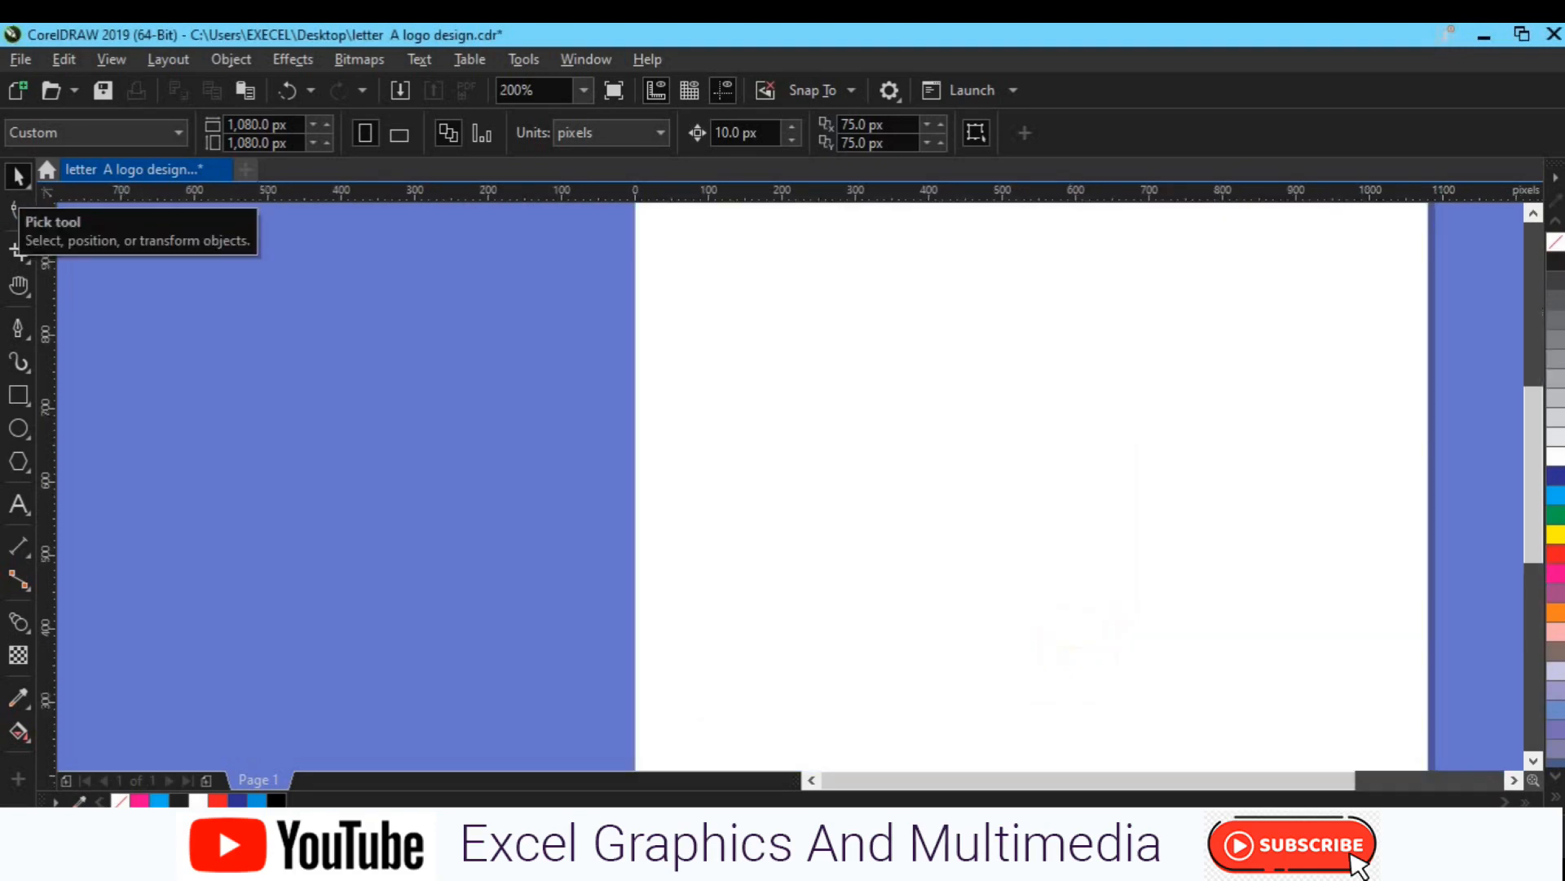
# Step: Add the artistic text "3D" in the left half of the white page
pyautogui.click(6, 184)
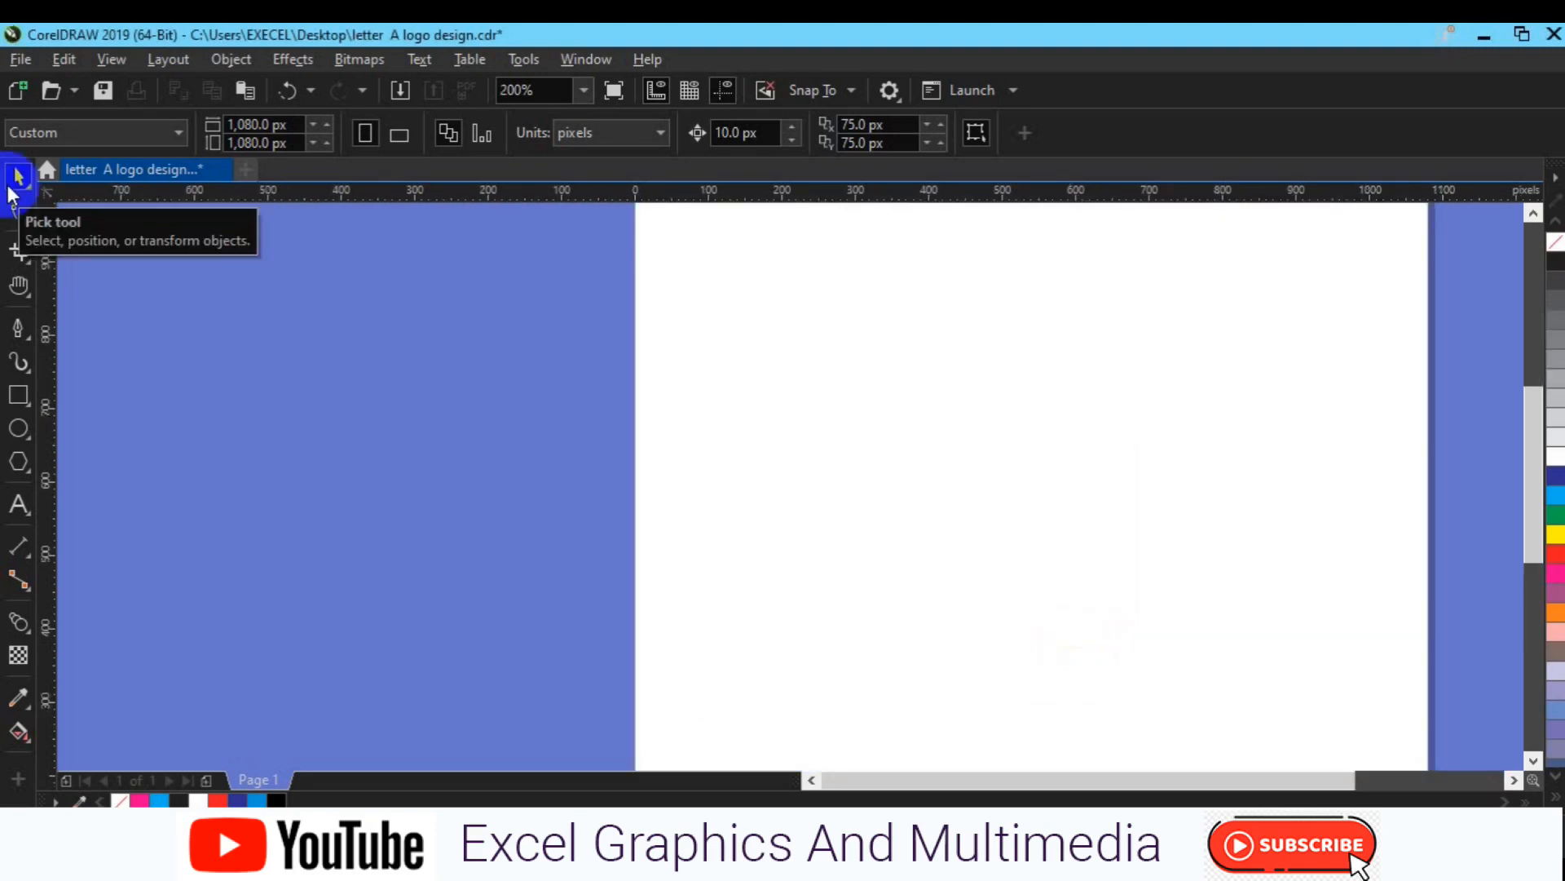
pyautogui.press('h')
pyautogui.moveTo(924, 444); pyautogui.dragTo(645, 459)
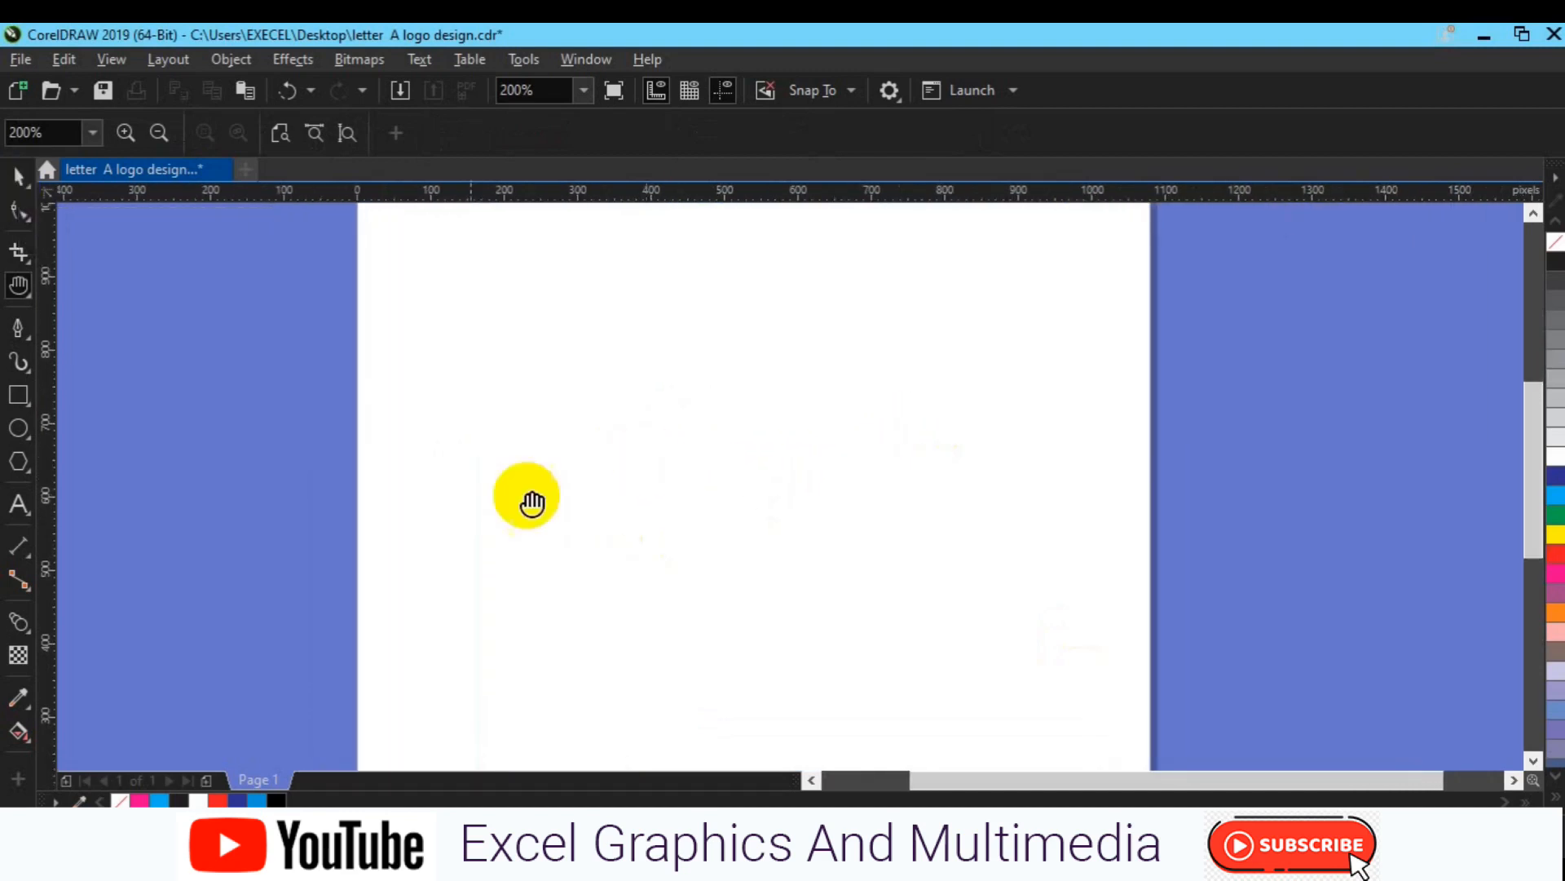
pyautogui.click(37, 504)
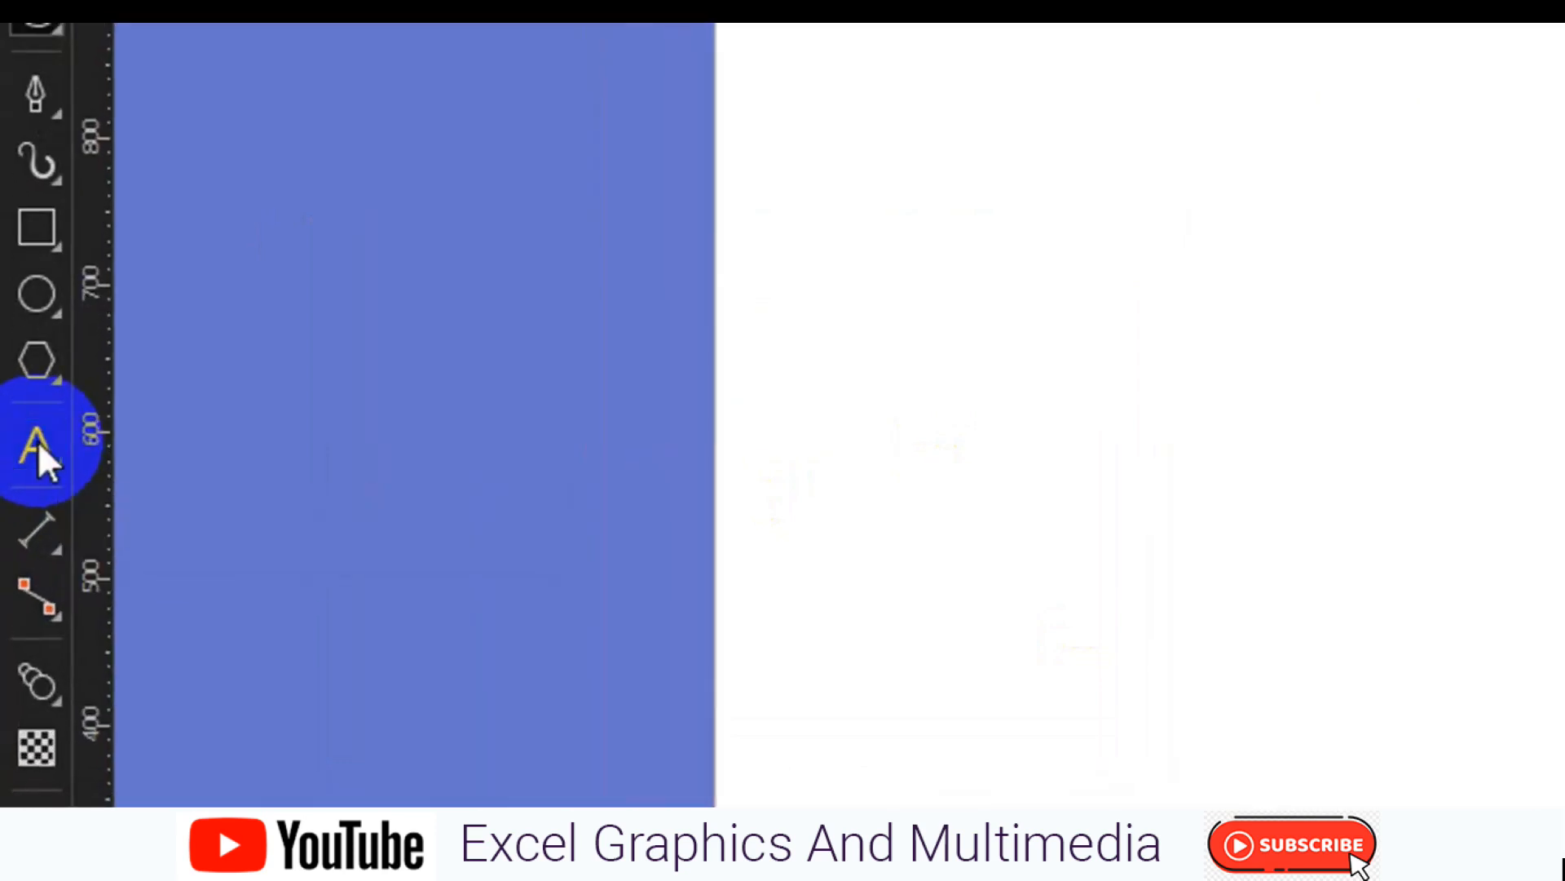
pyautogui.click(38, 444)
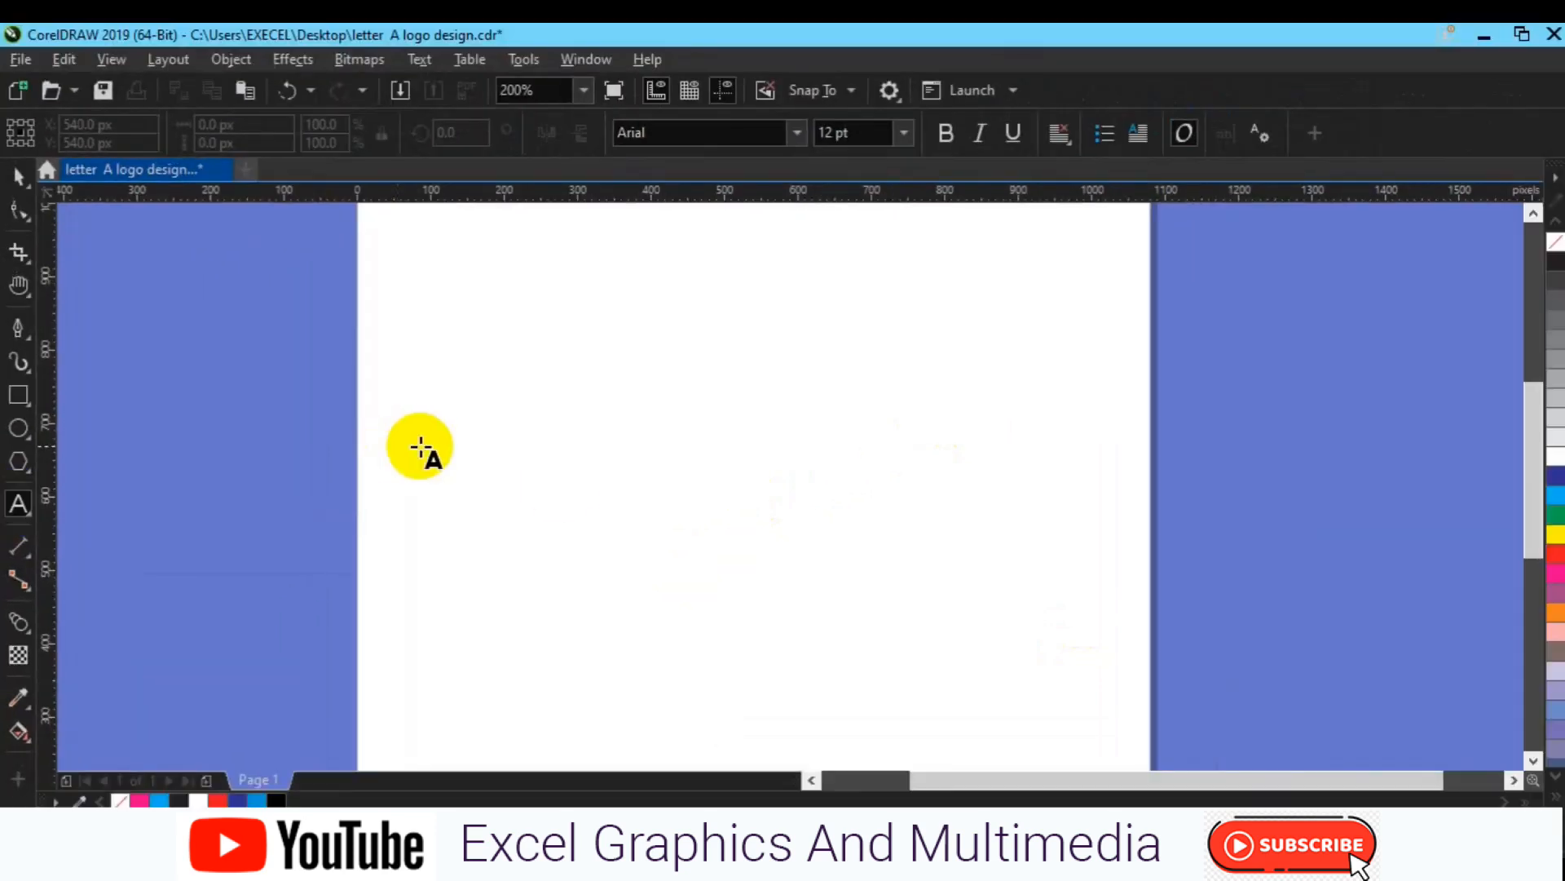
pyautogui.click(560, 487)
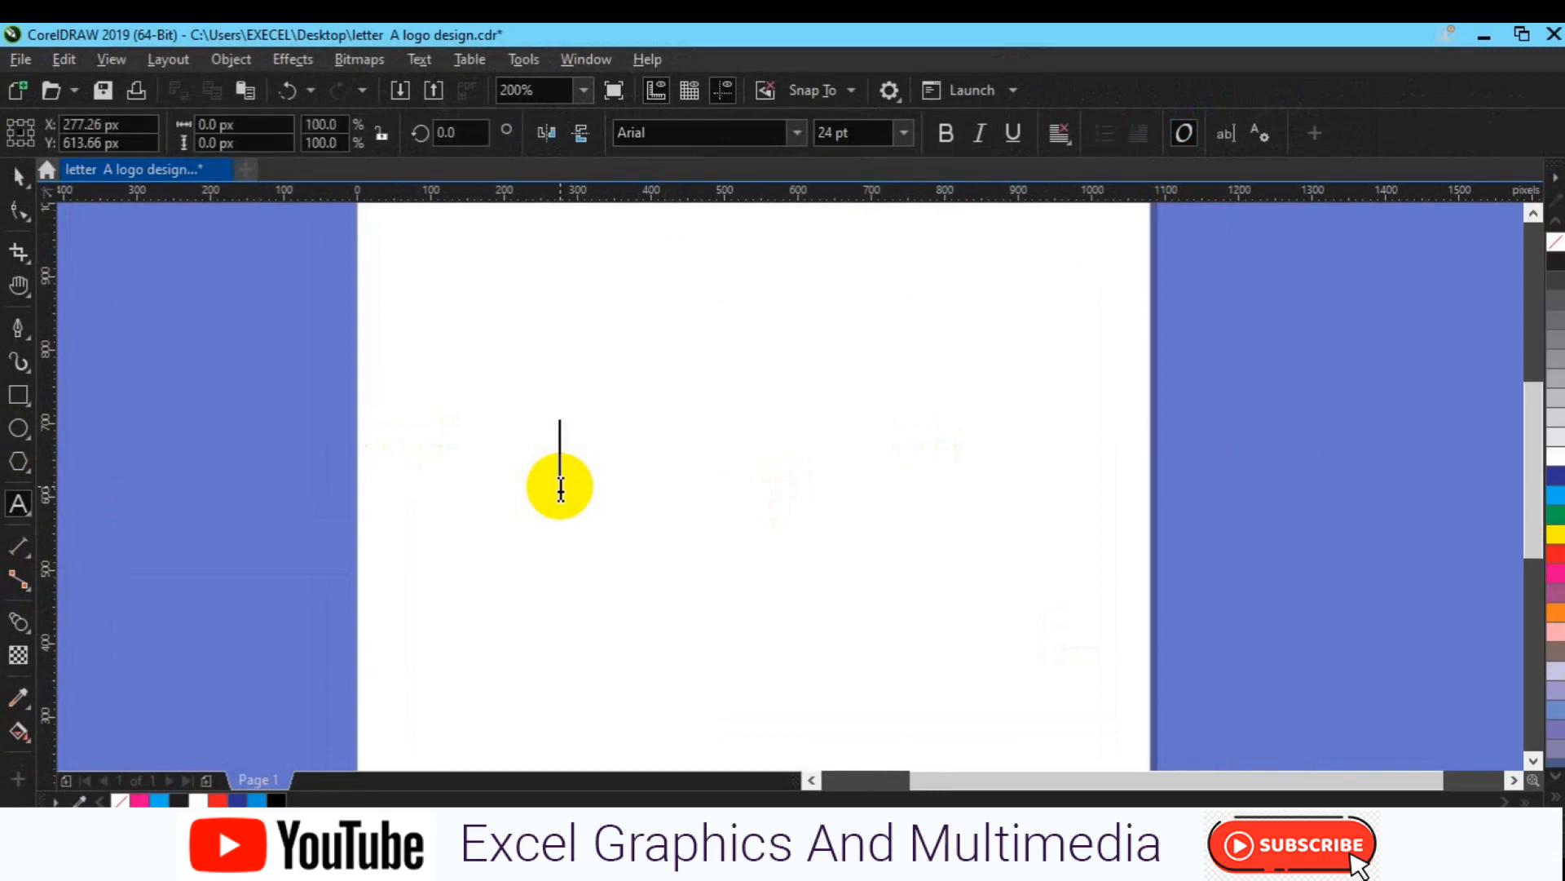
pyautogui.write('3D')
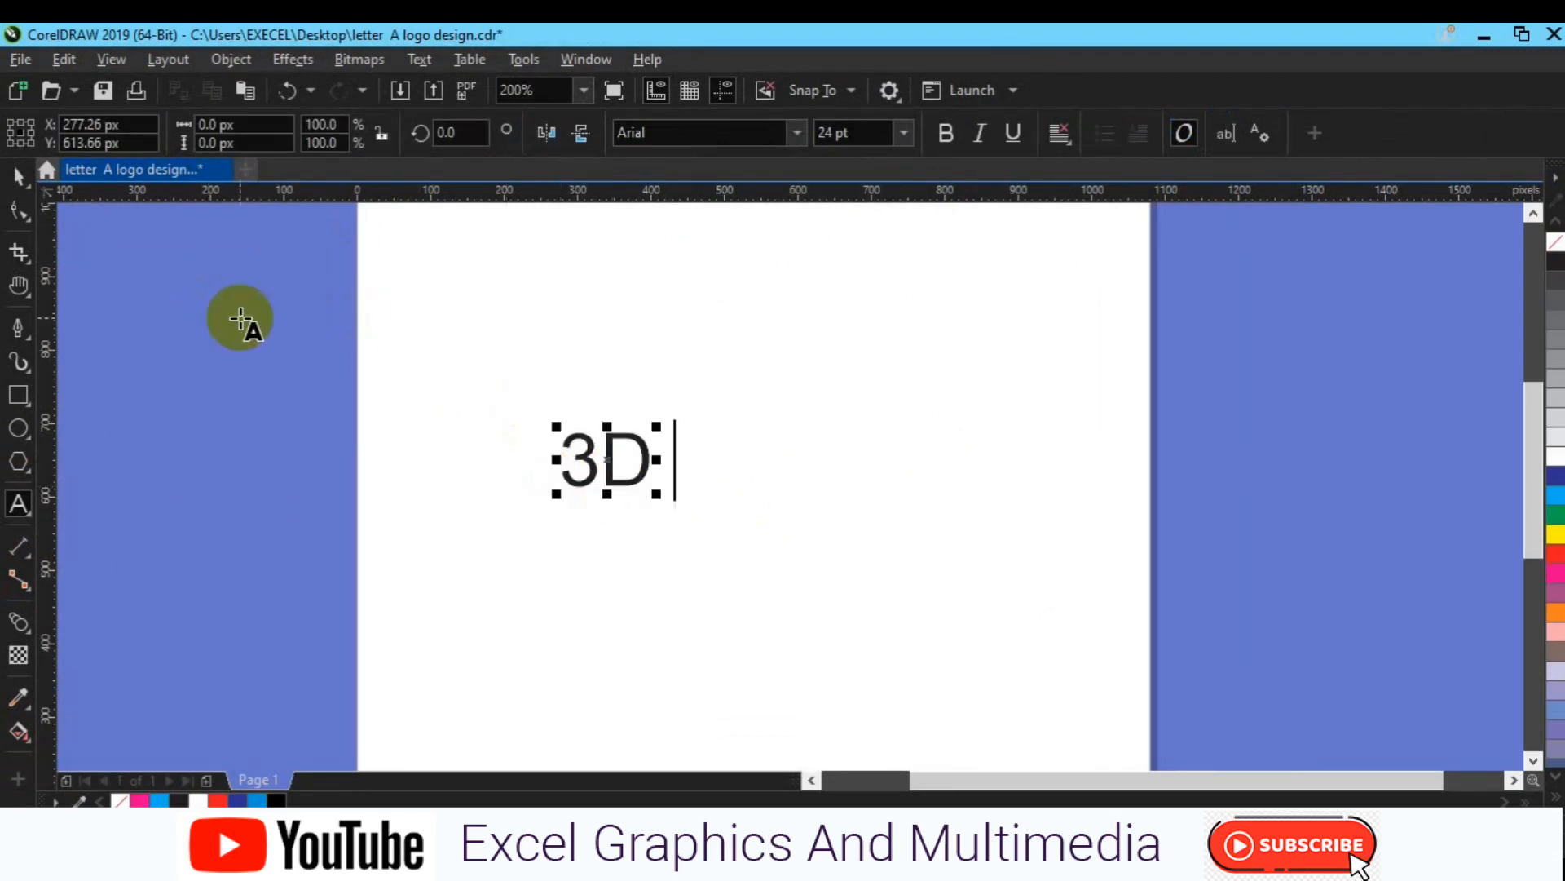
pyautogui.click(7, 212)
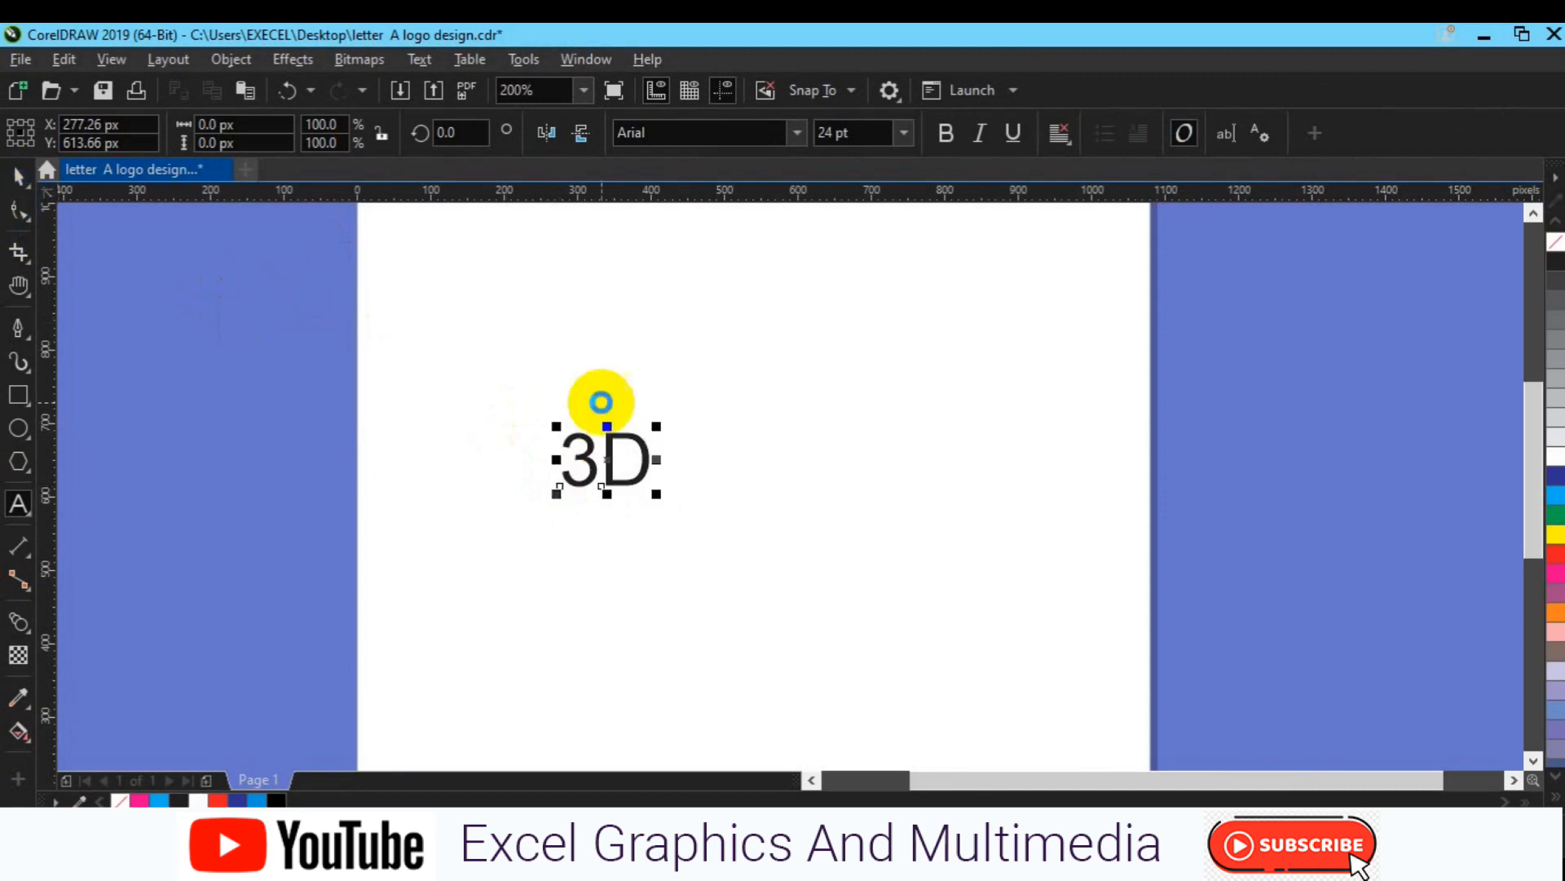
# Step: Set the 3D text to 50 pt in the MADE GoodTime Grotesk font
pyautogui.click(836, 140)
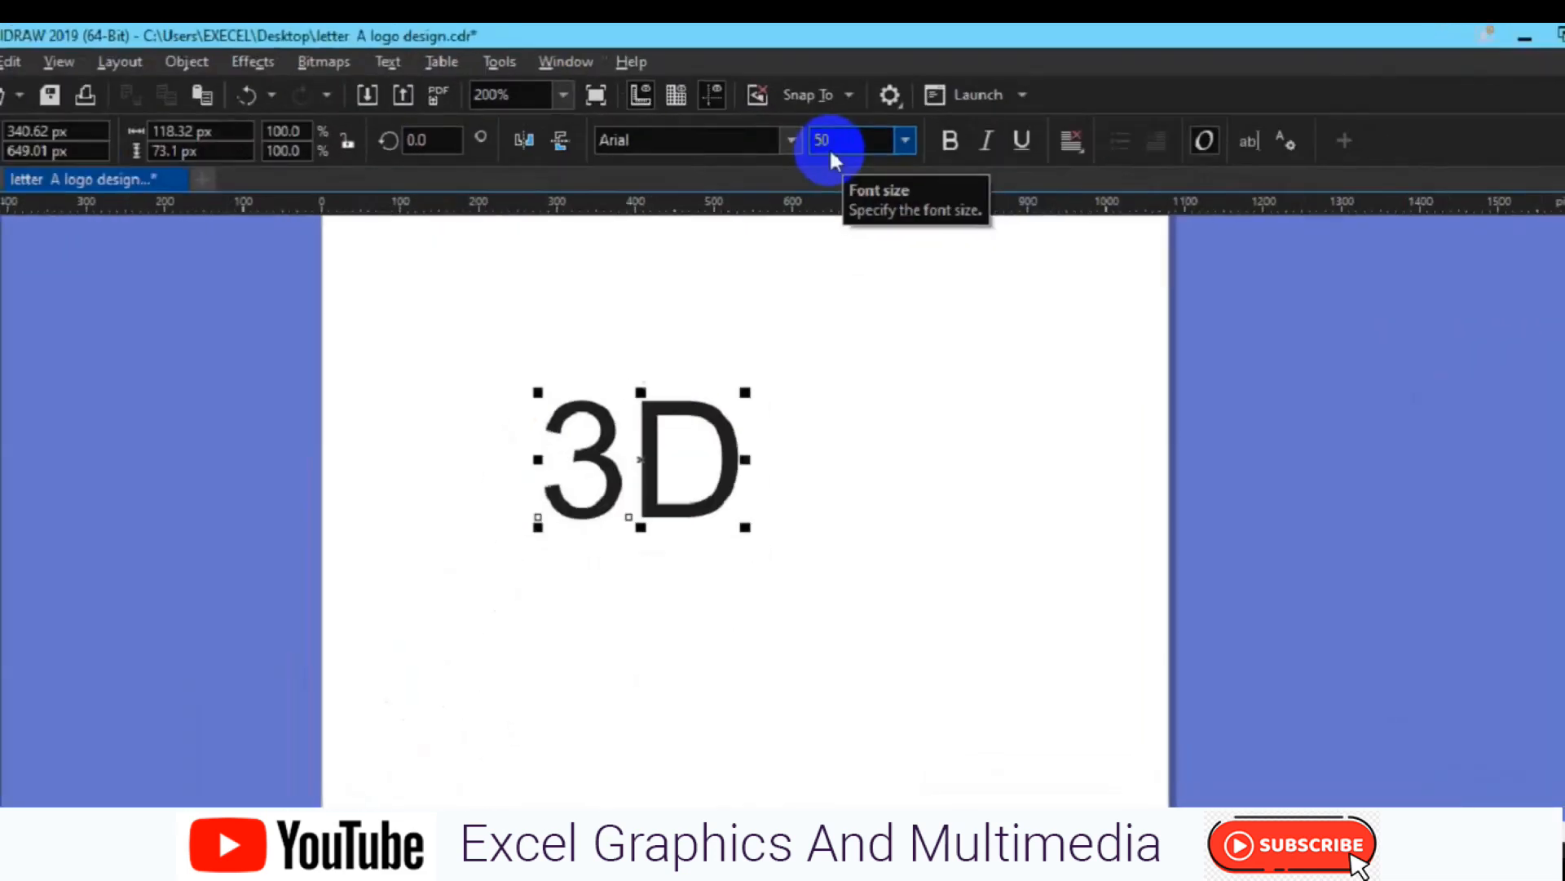
pyautogui.press('Return')
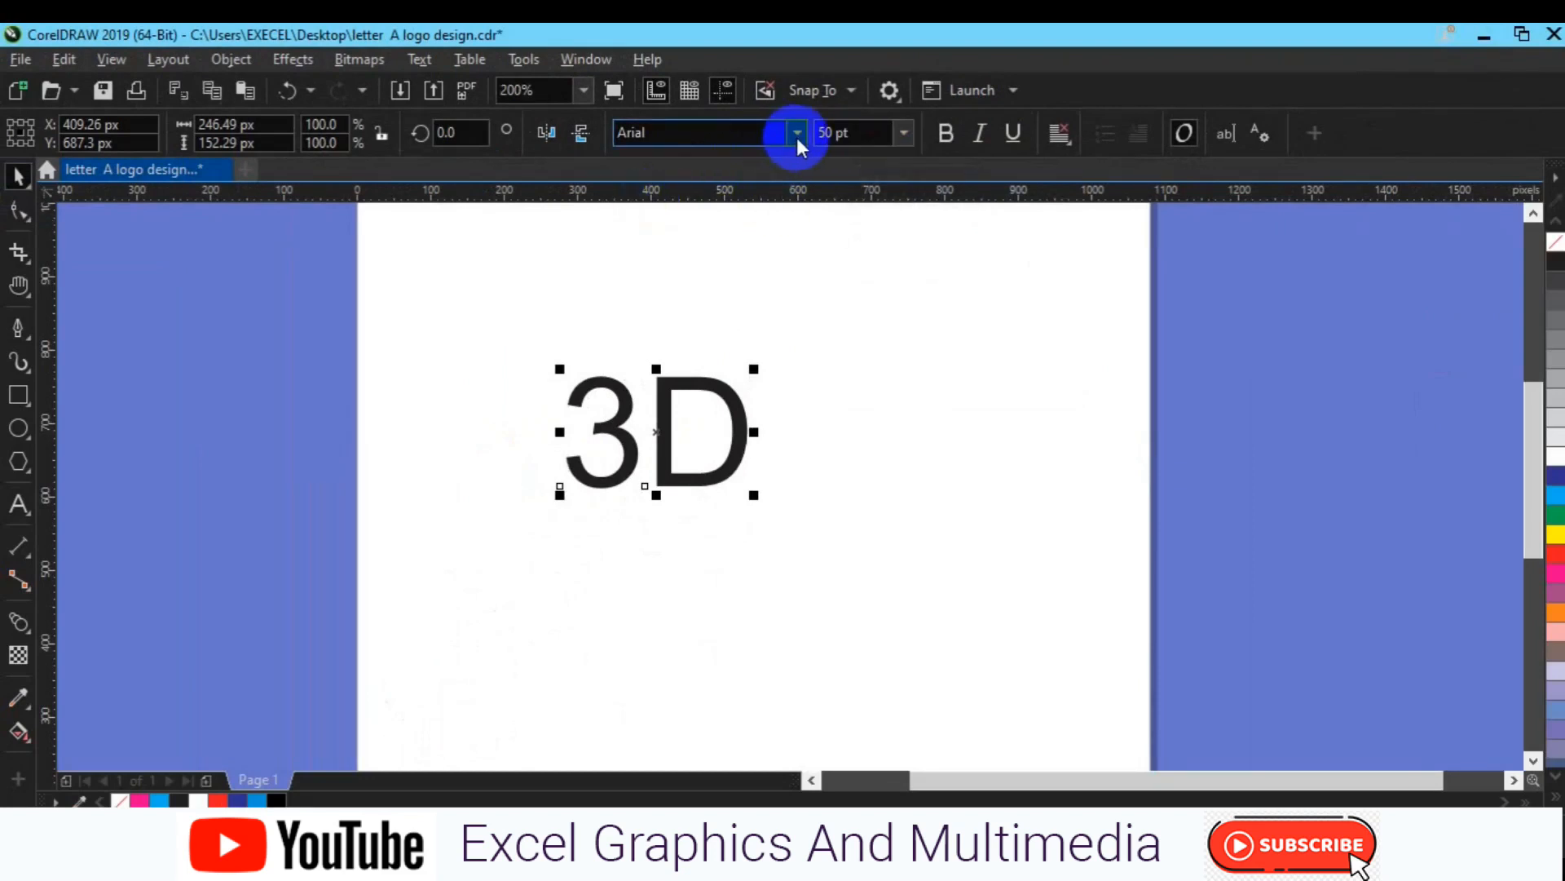
pyautogui.click(697, 137)
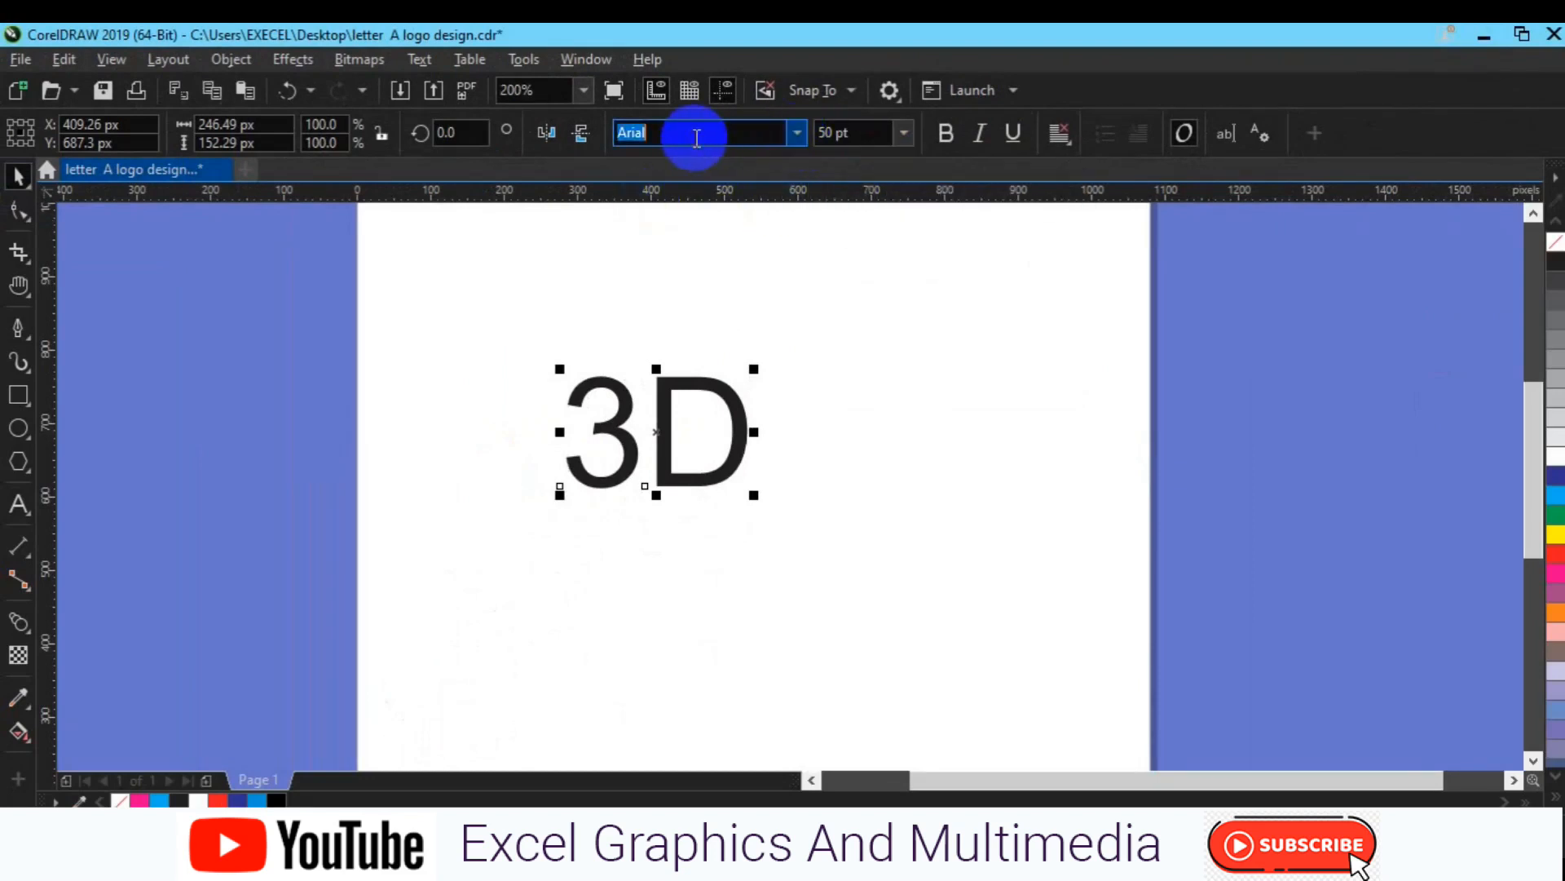
pyautogui.write('Good')
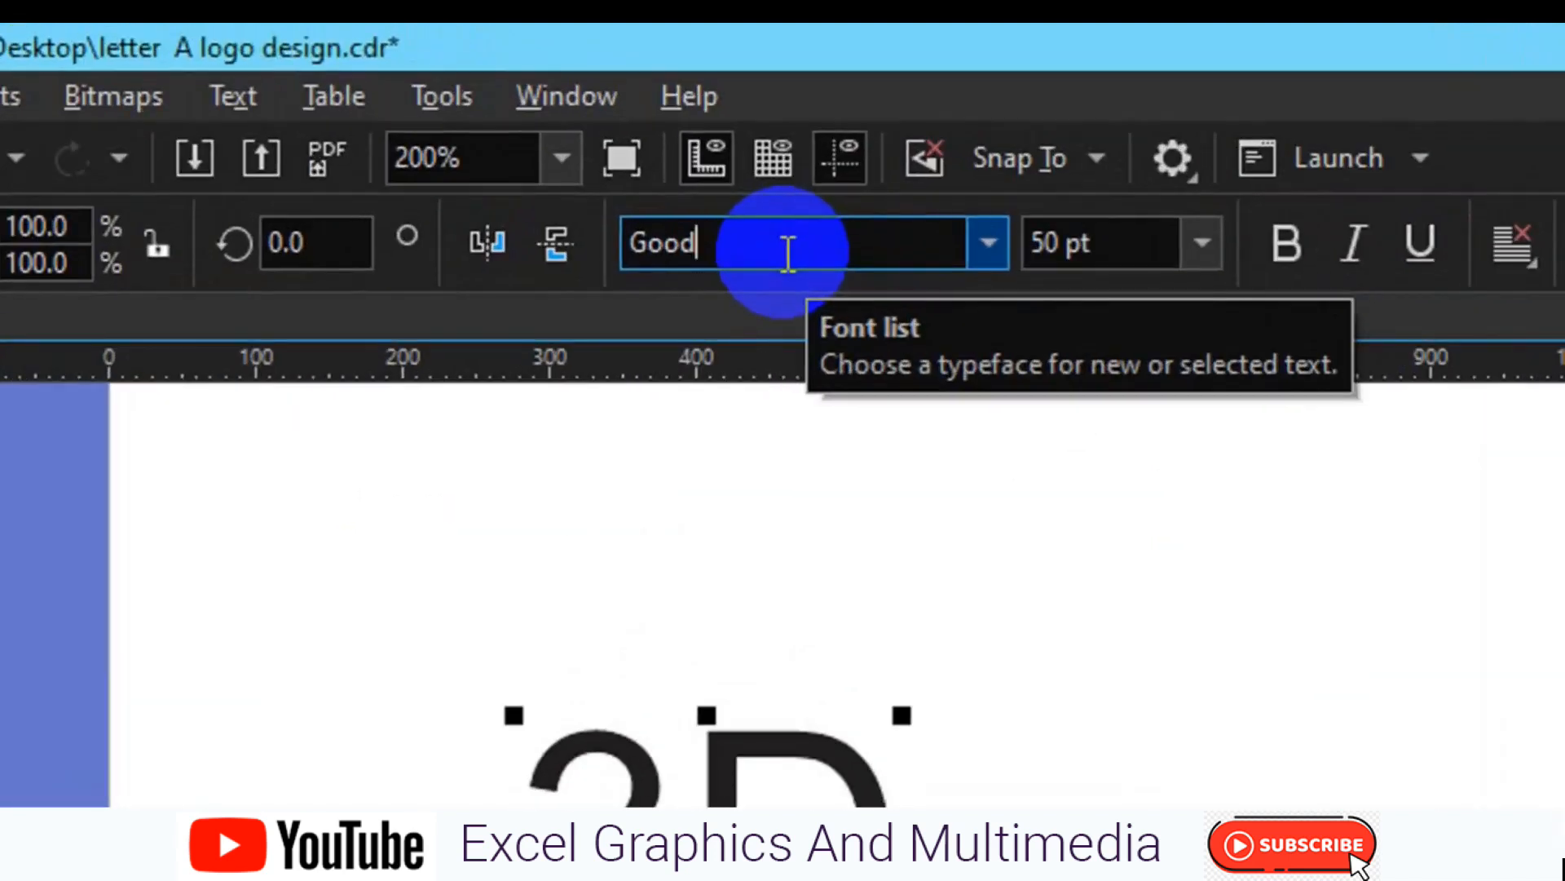
pyautogui.click(988, 243)
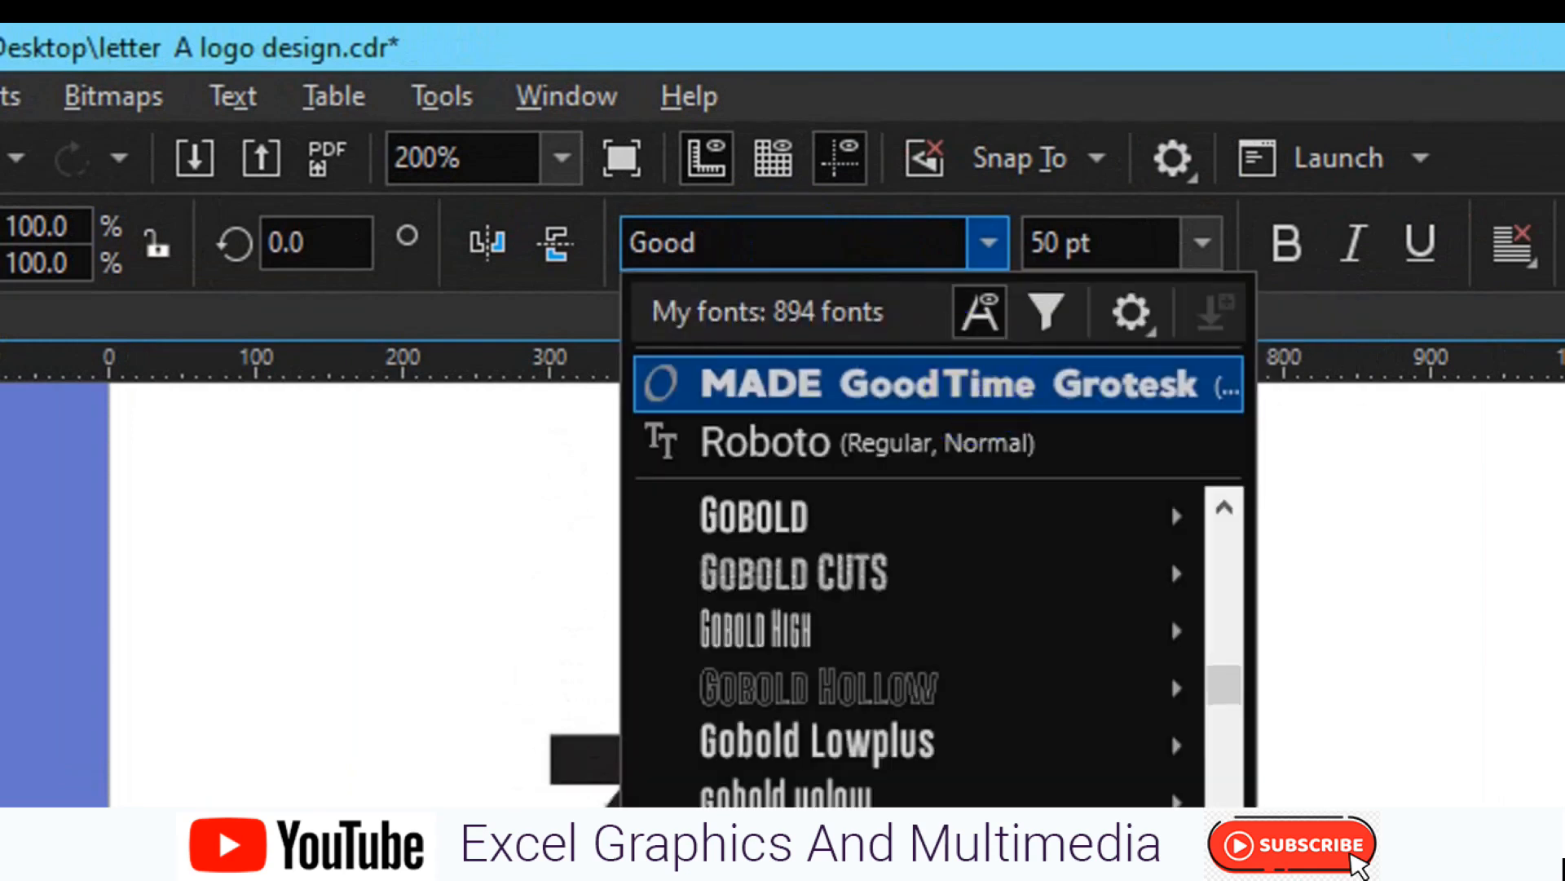
pyautogui.click(971, 380)
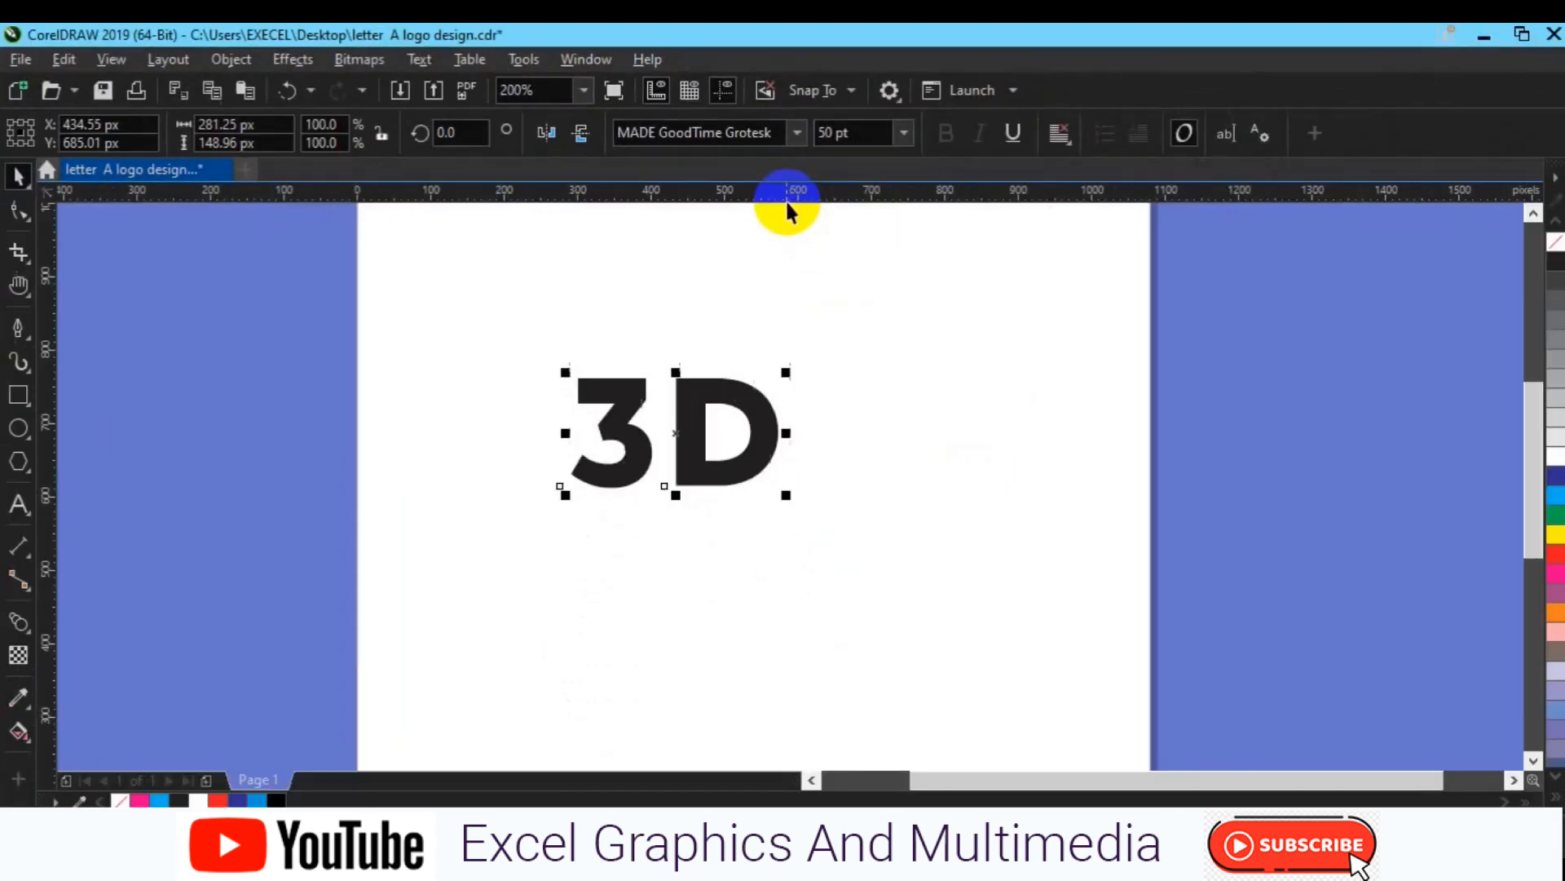
# Step: Enlarge the 3D text proportionally to about 498 px wide and centre it on the page
pyautogui.moveTo(785, 499); pyautogui.dragTo(865, 551)
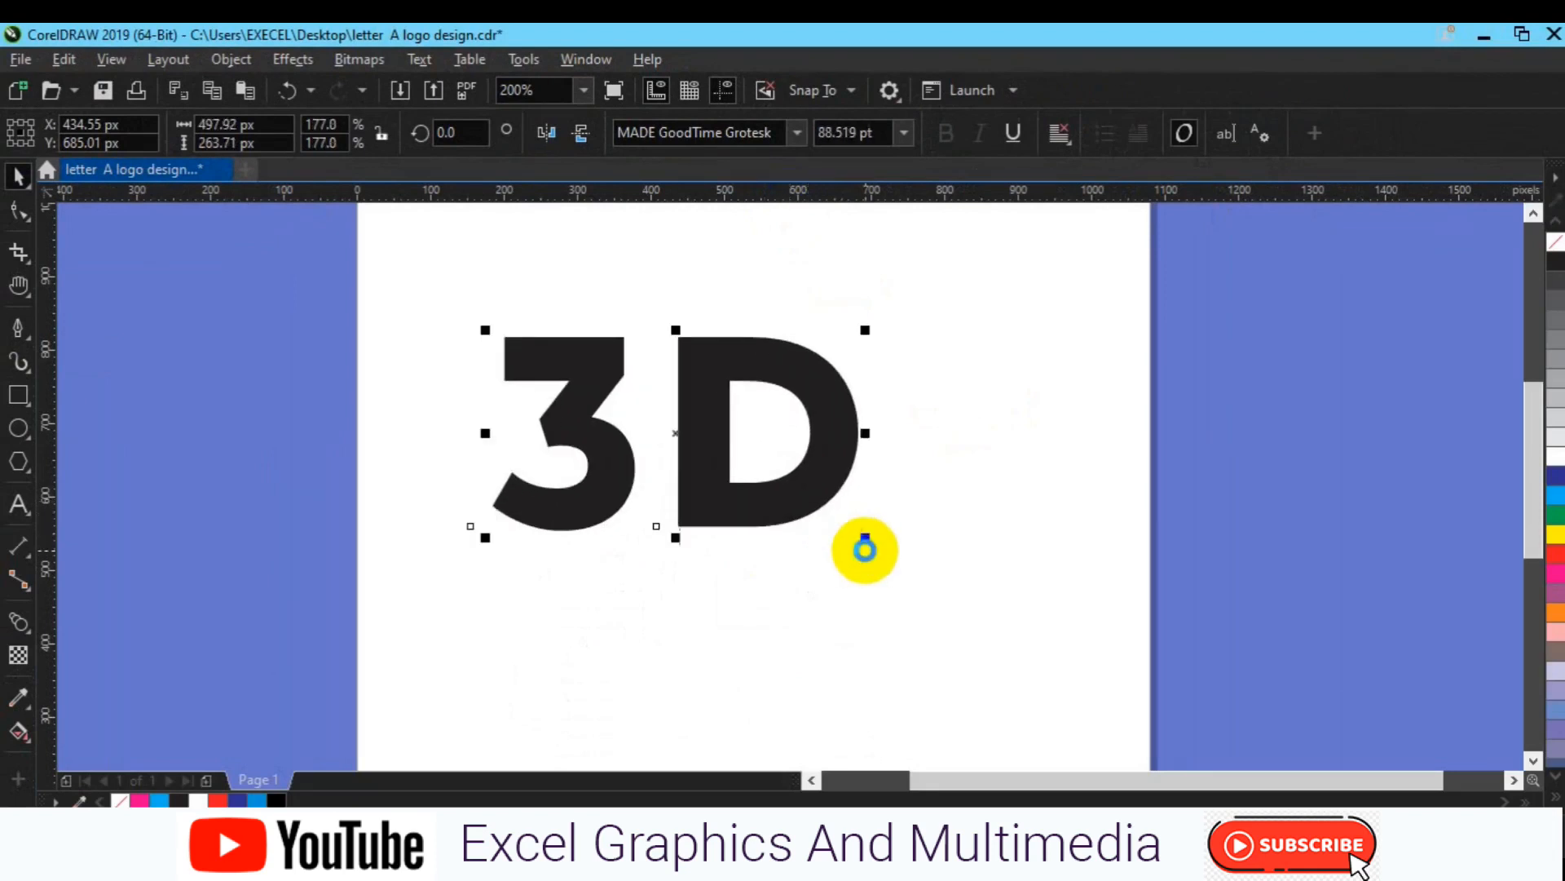
pyautogui.press('p')
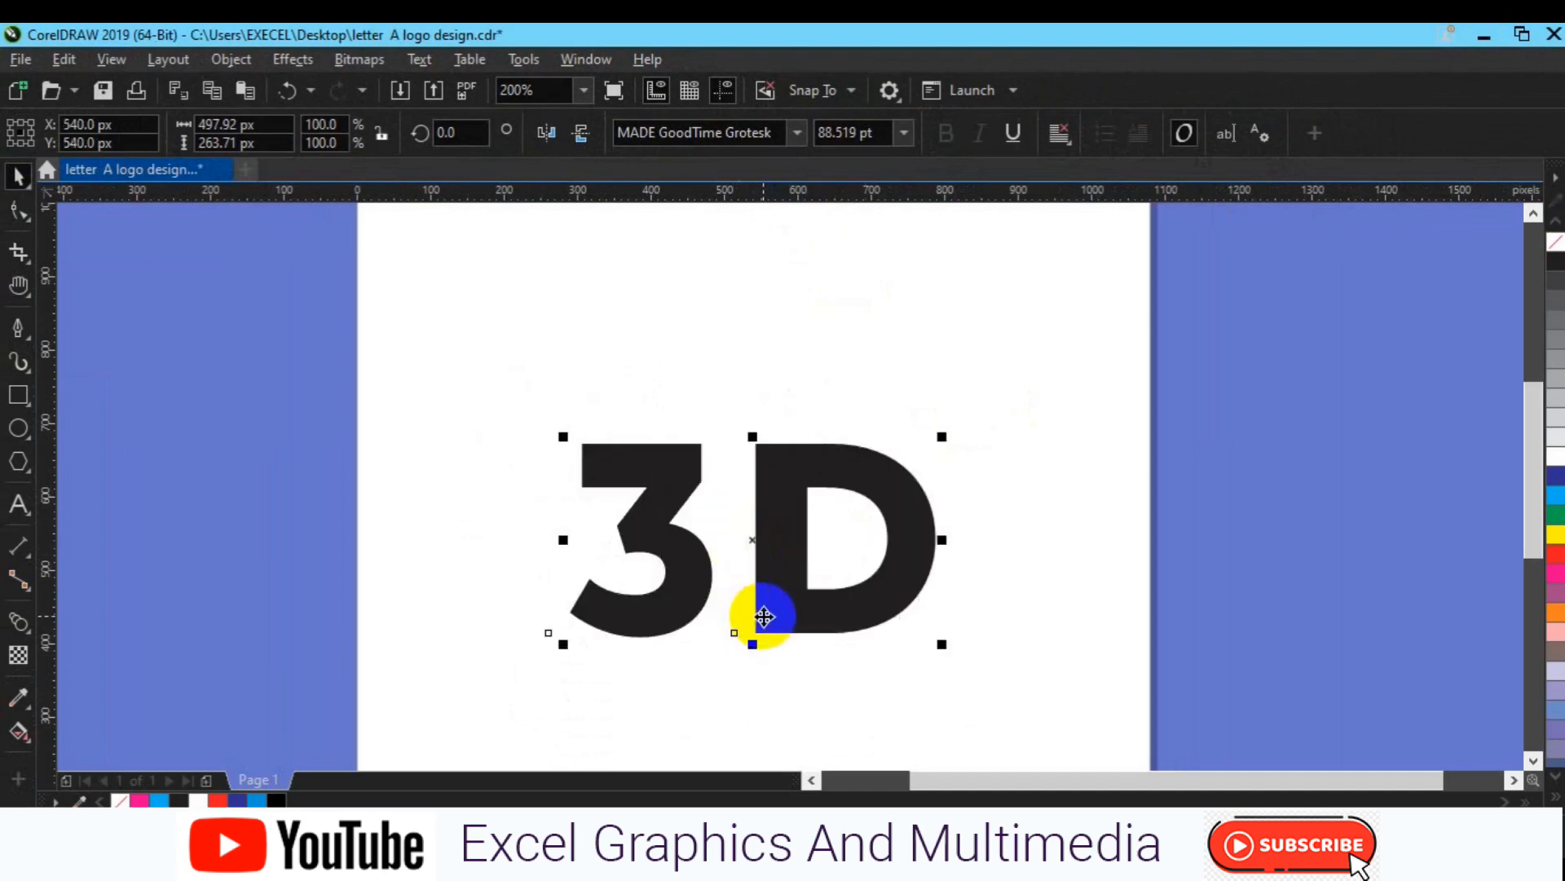
# Step: Turn the 3D text into an unfilled outline, lock it as a tracing guide and deselect it
pyautogui.scroll(1, 764, 616)
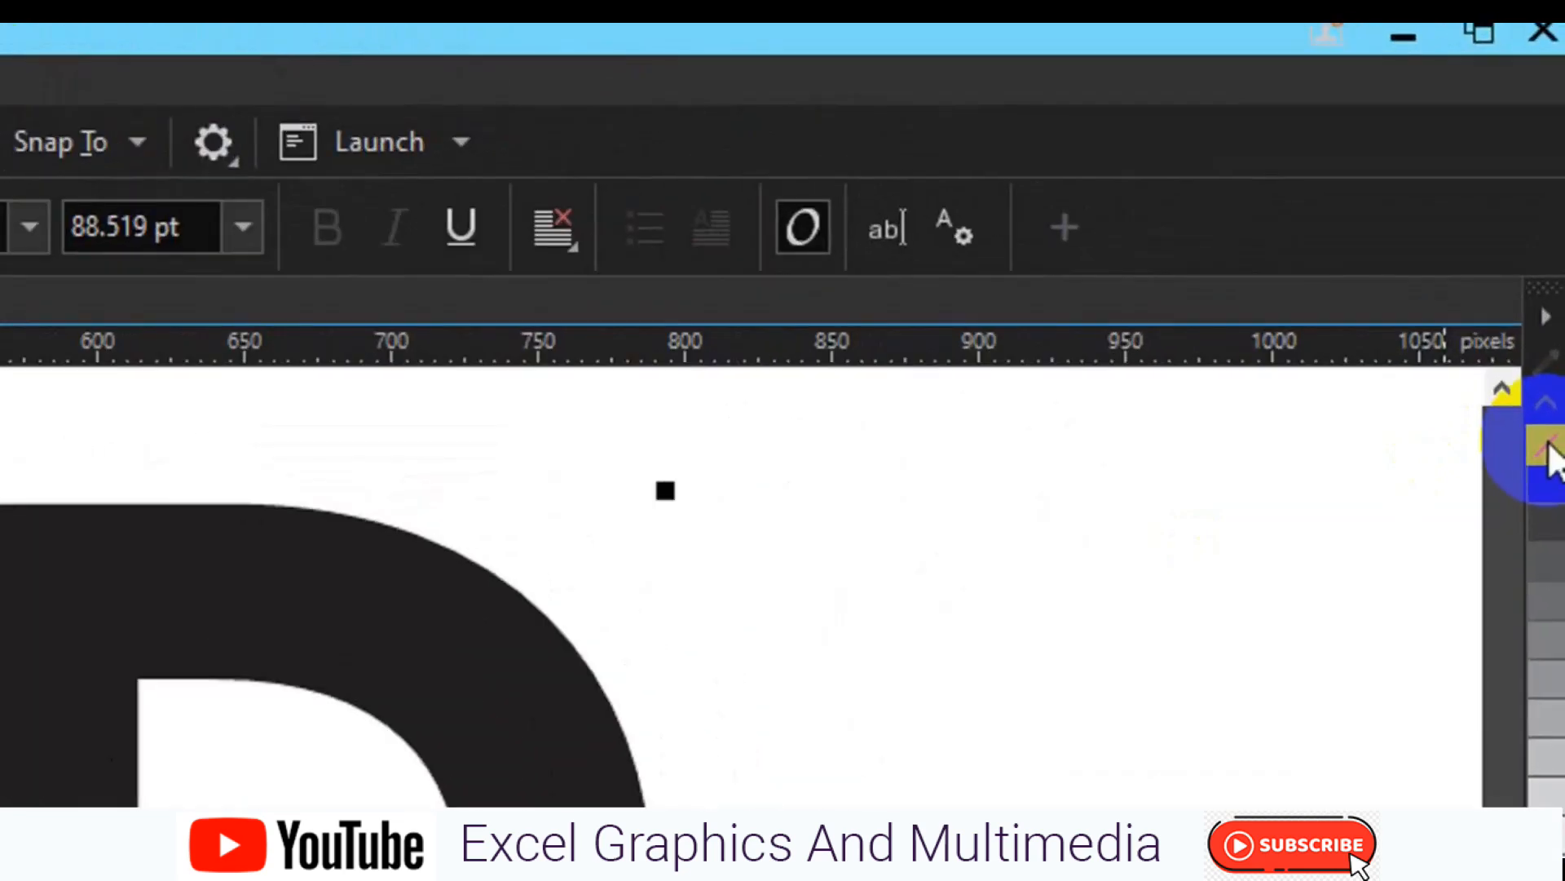
pyautogui.click(1555, 241)
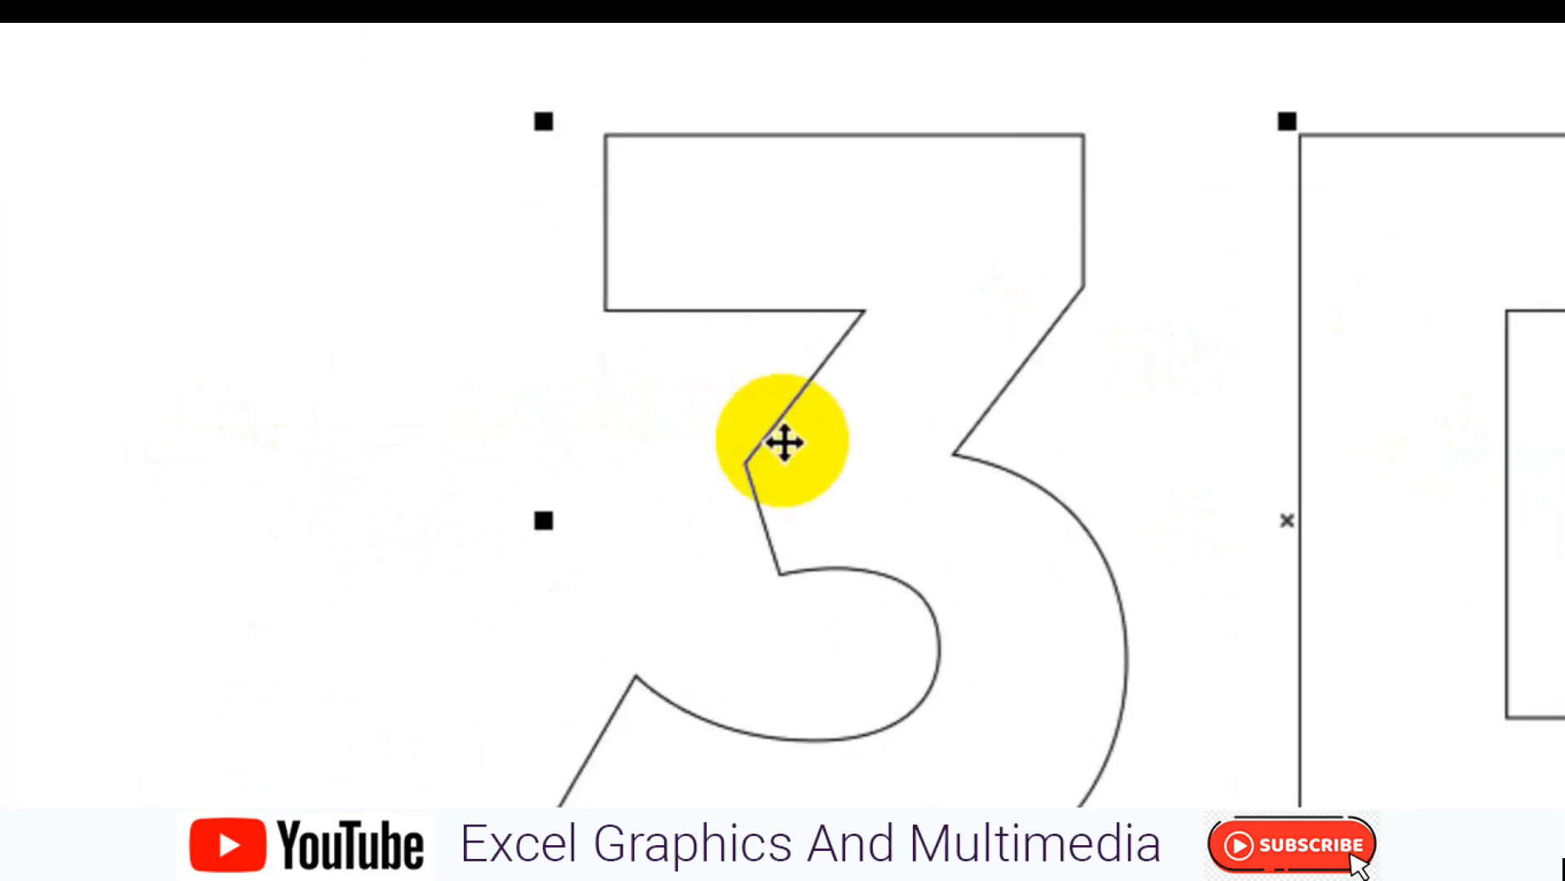
pyautogui.rightClick(785, 442)
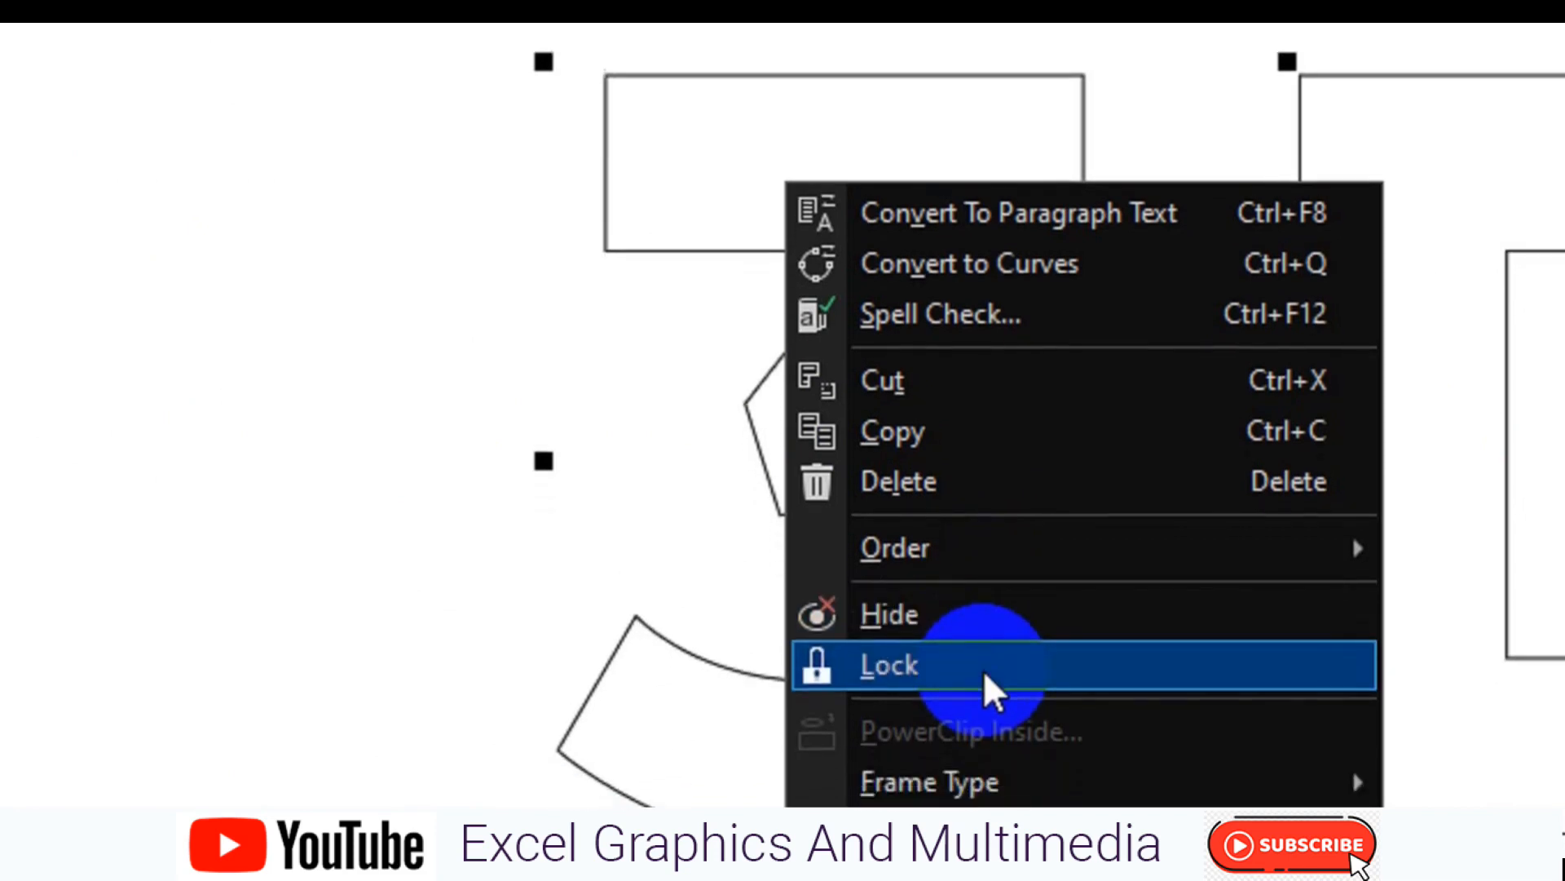
pyautogui.click(993, 672)
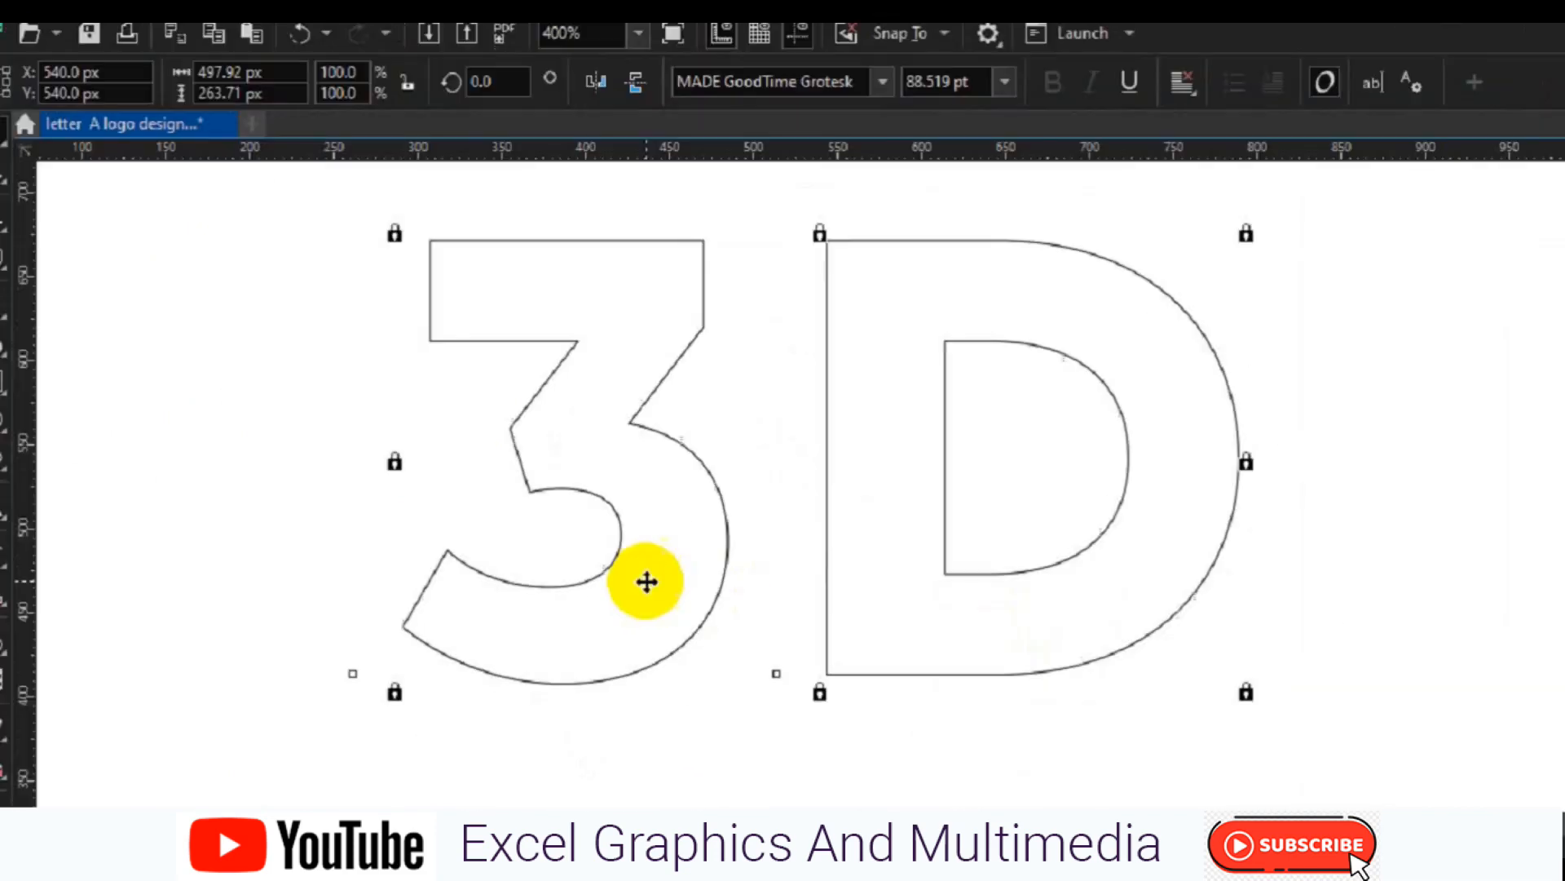
pyautogui.click(274, 400)
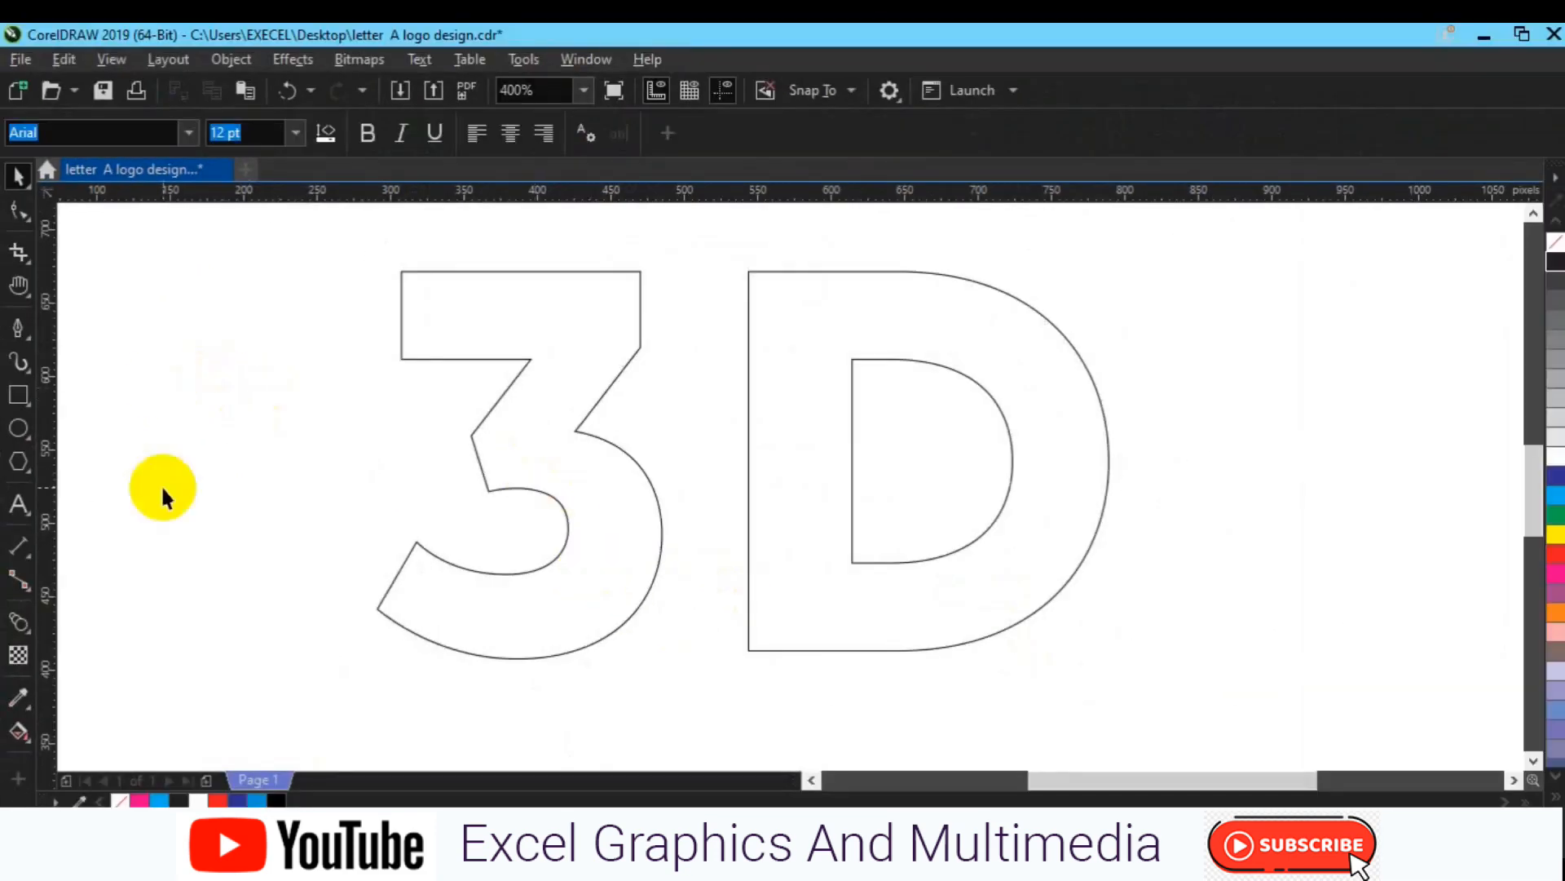
# Step: With the Pen tool, draw a horizontal line about 115 px long through the middle of the 3's upper bar
pyautogui.click(18, 328)
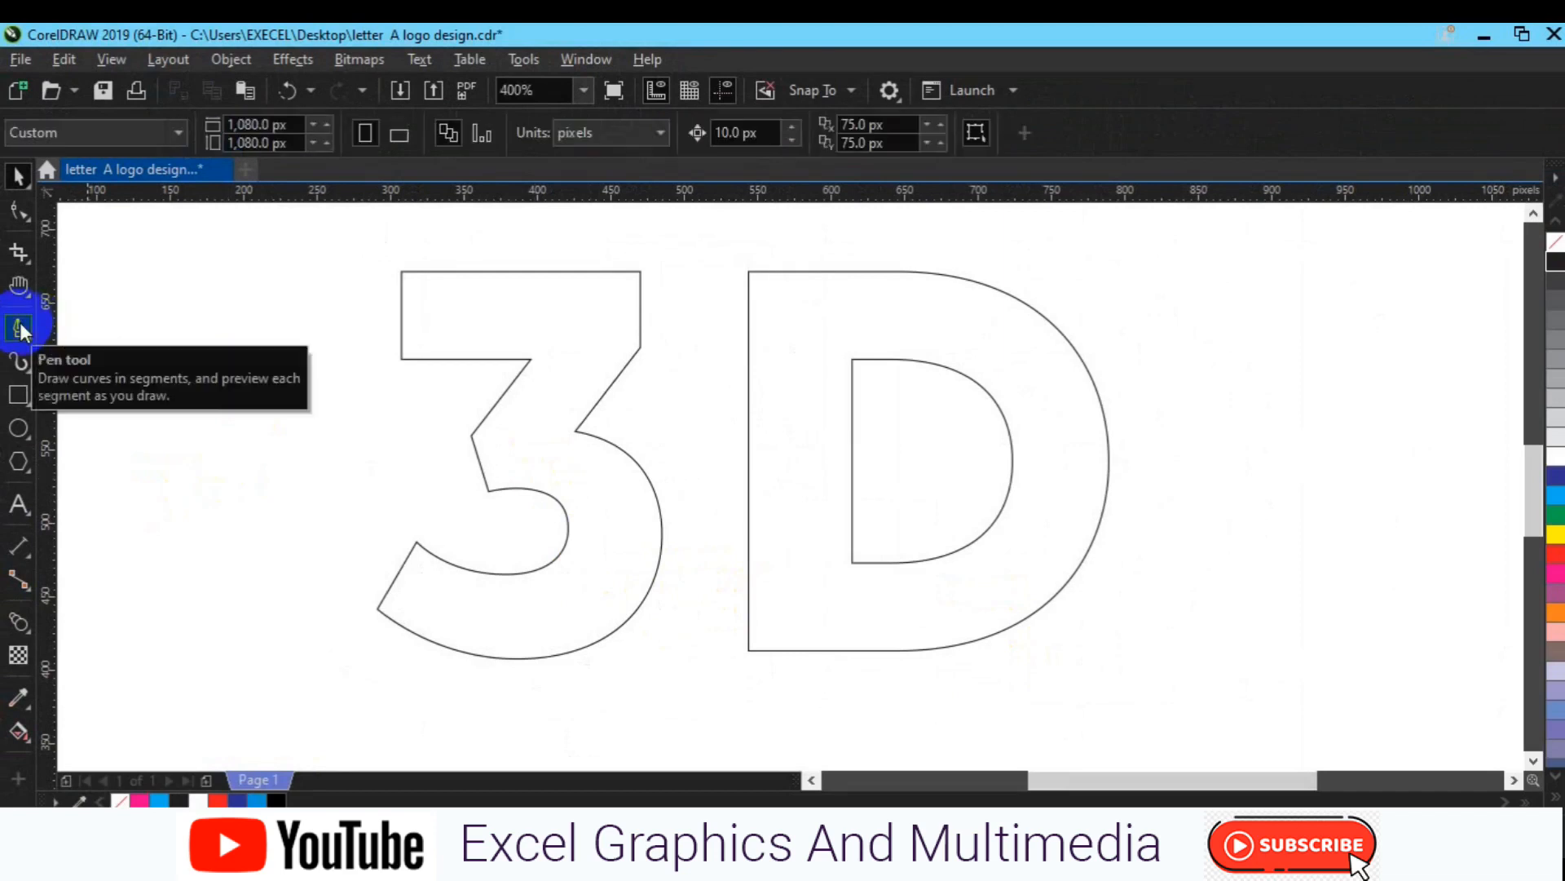
pyautogui.click(32, 394)
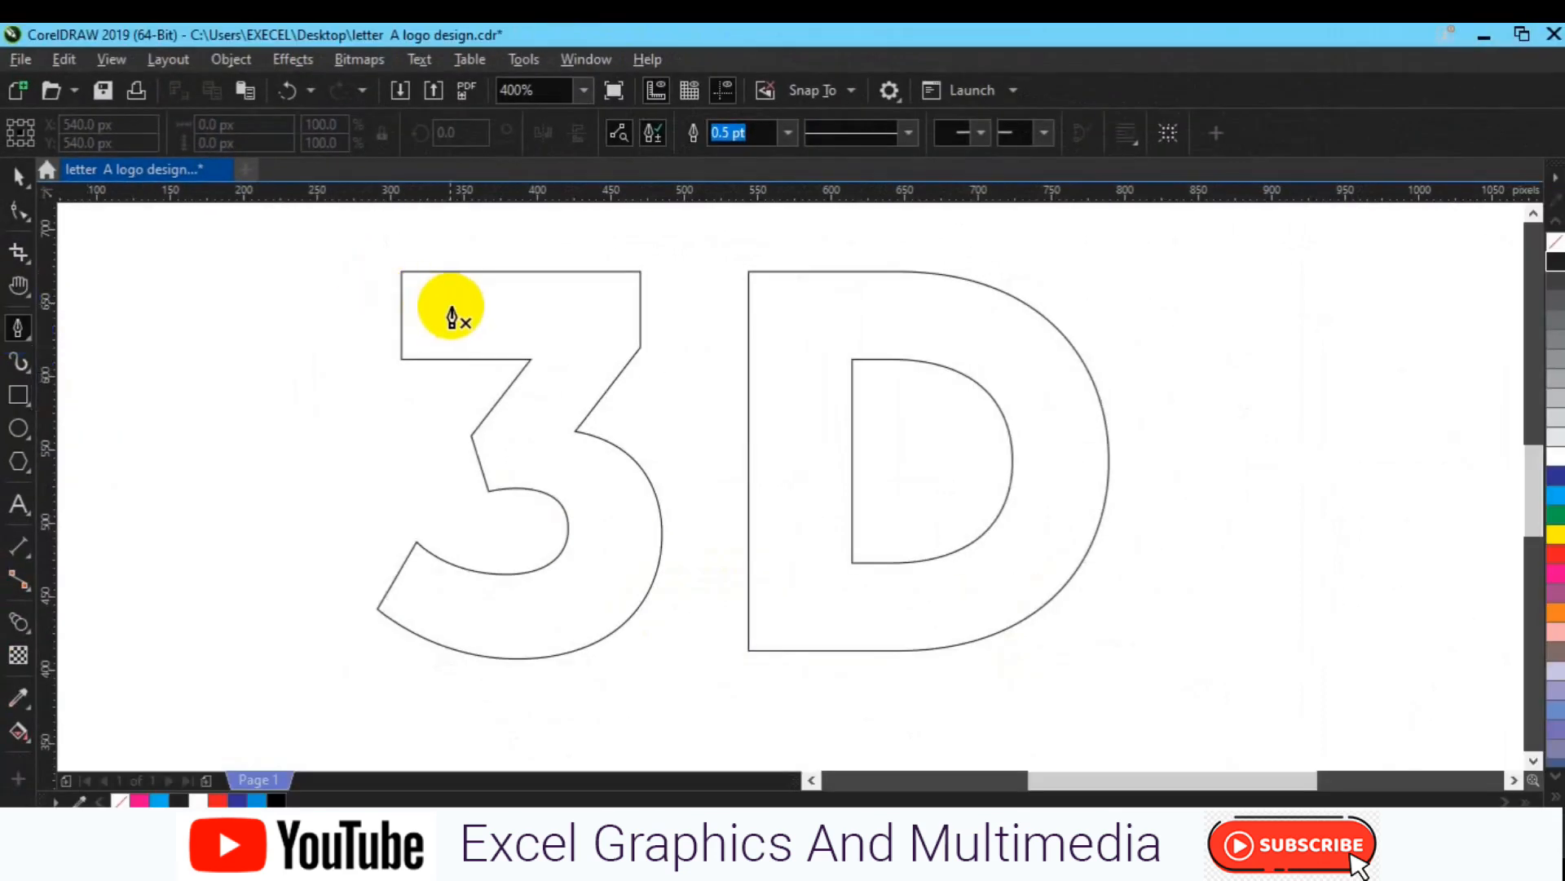
pyautogui.click(416, 316)
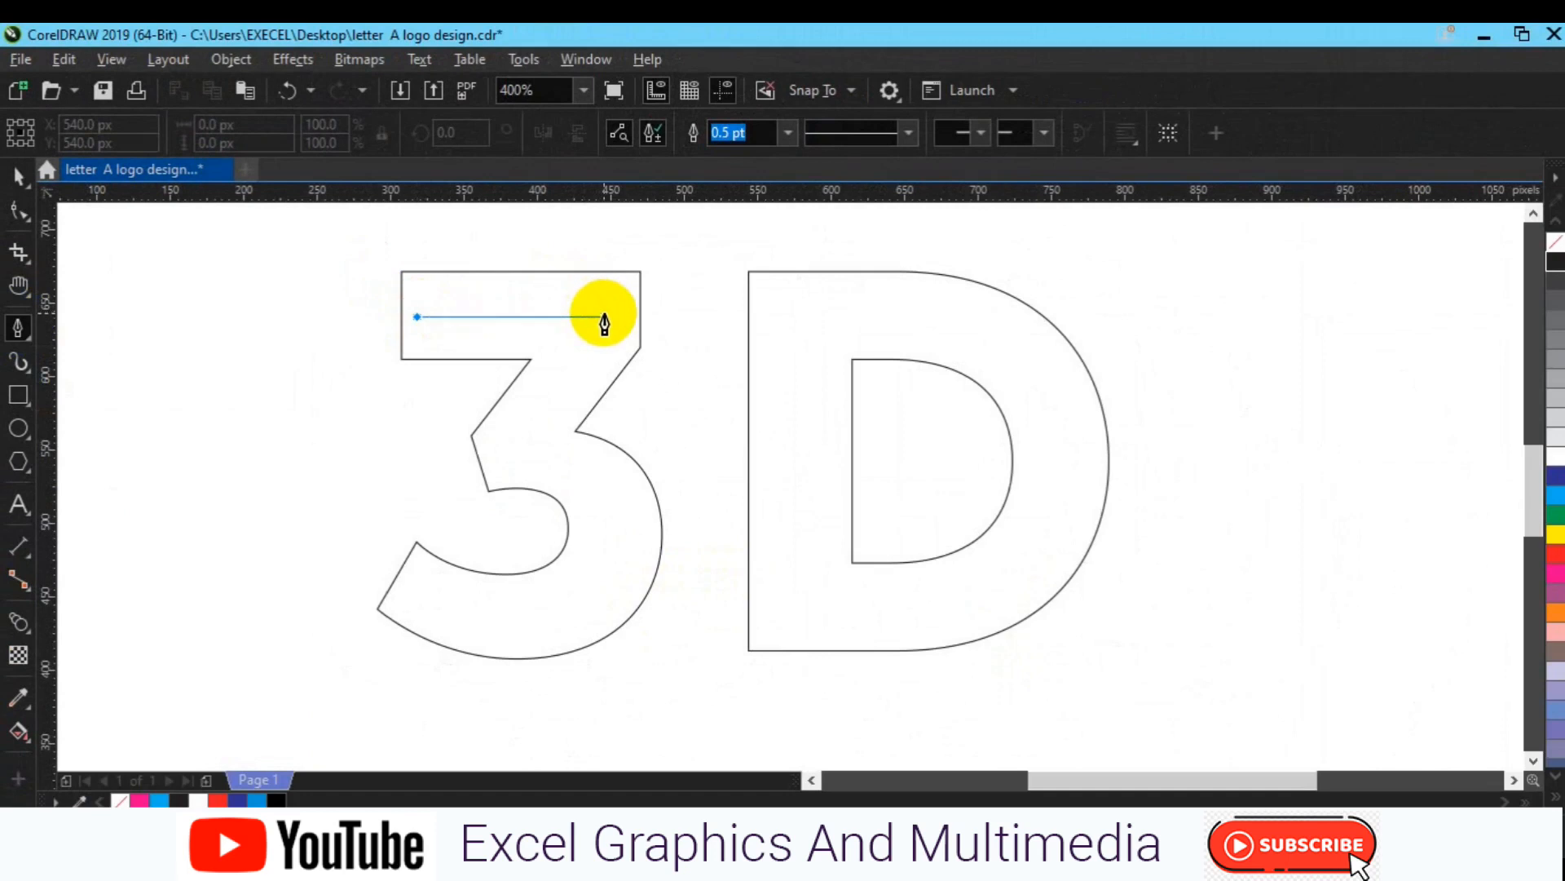
pyautogui.doubleClick(584, 316)
pyautogui.click(585, 316)
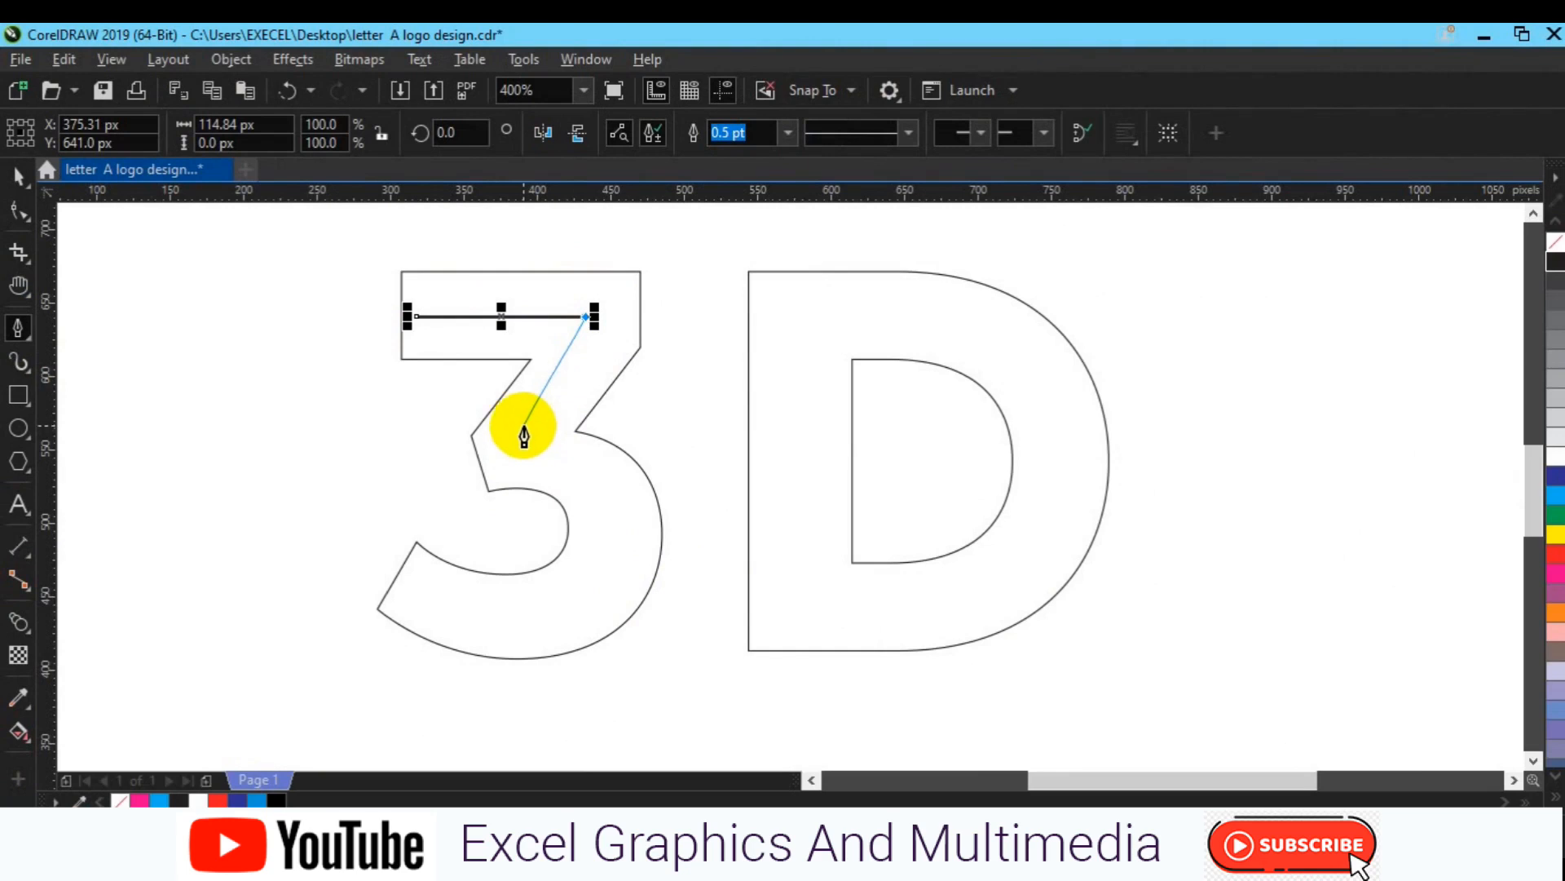
# Step: Try to continue the path with a short diagonal segment and a curve through the 3's lower bowl, undoing both
pyautogui.click(526, 426)
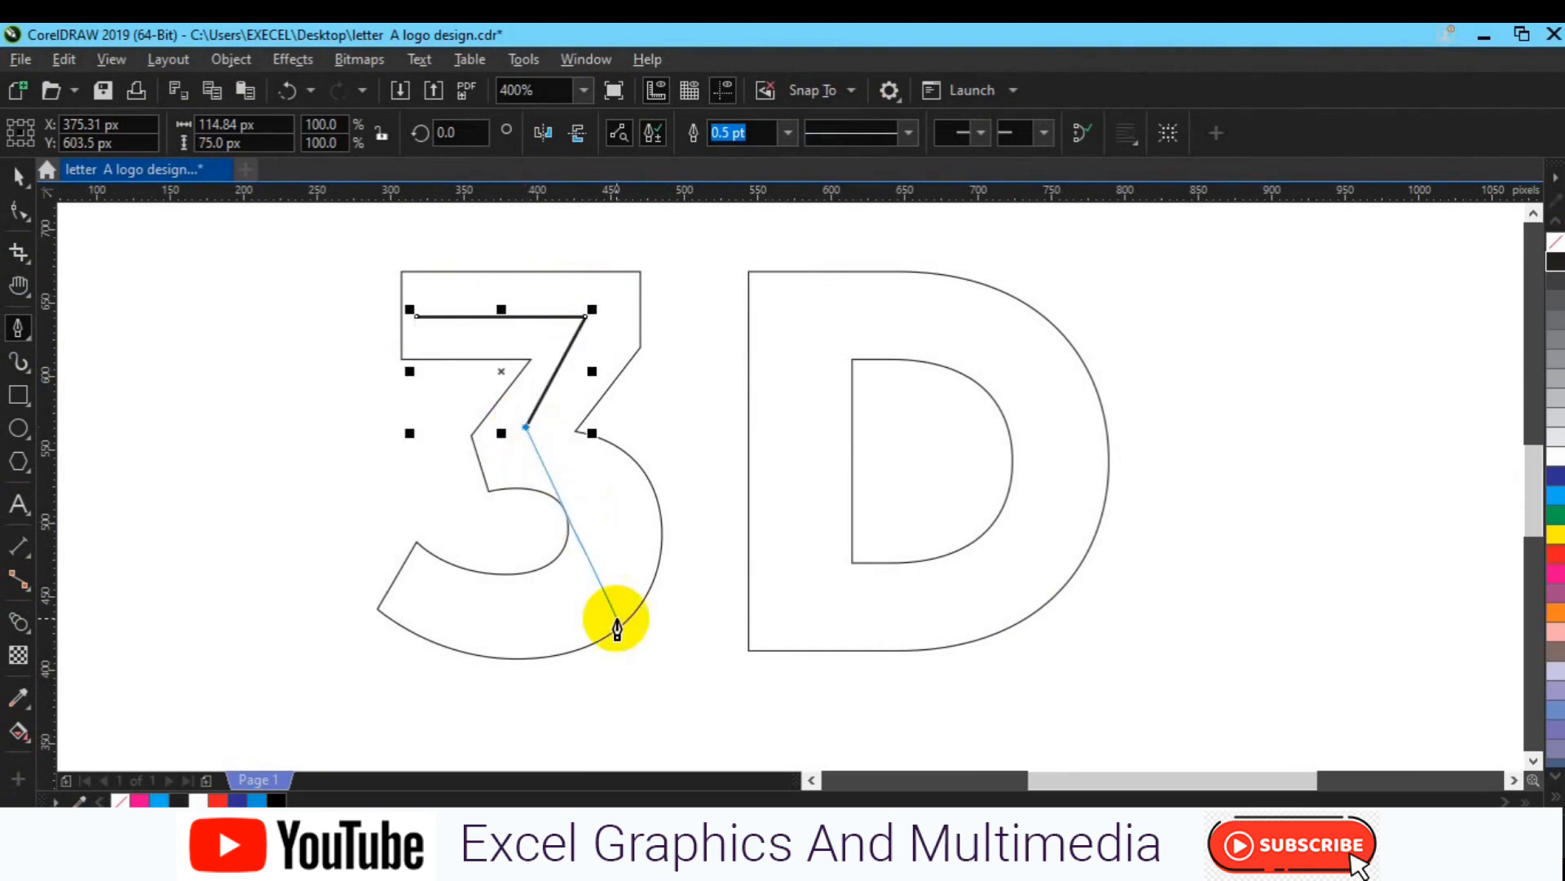
pyautogui.moveTo(526, 620); pyautogui.dragTo(325, 702)
pyautogui.hotkey('ctrl', 'z')
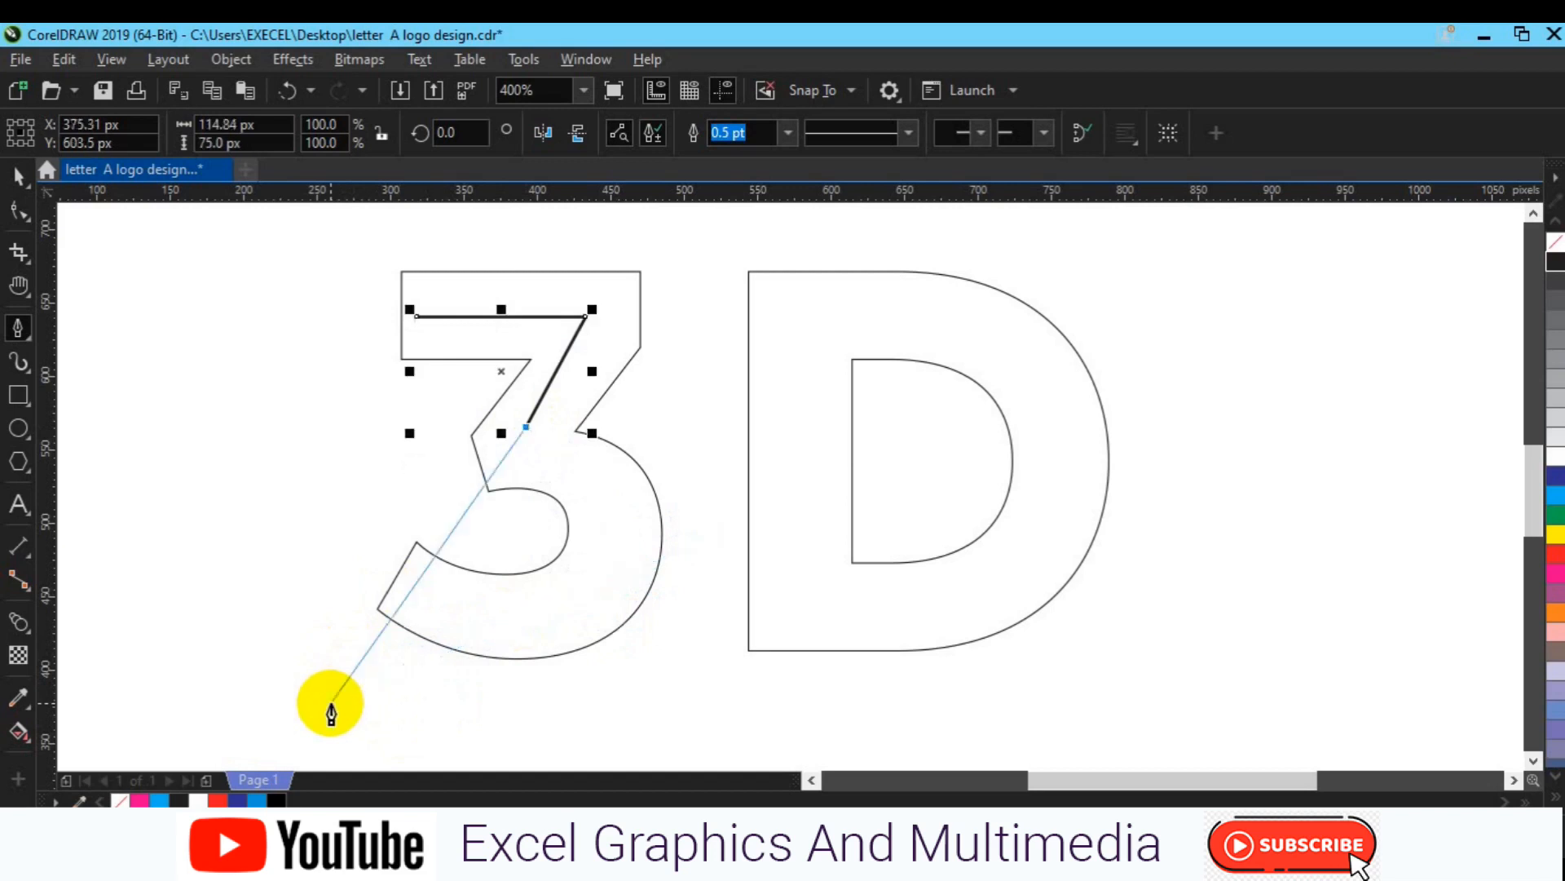
pyautogui.moveTo(485, 629); pyautogui.dragTo(263, 669)
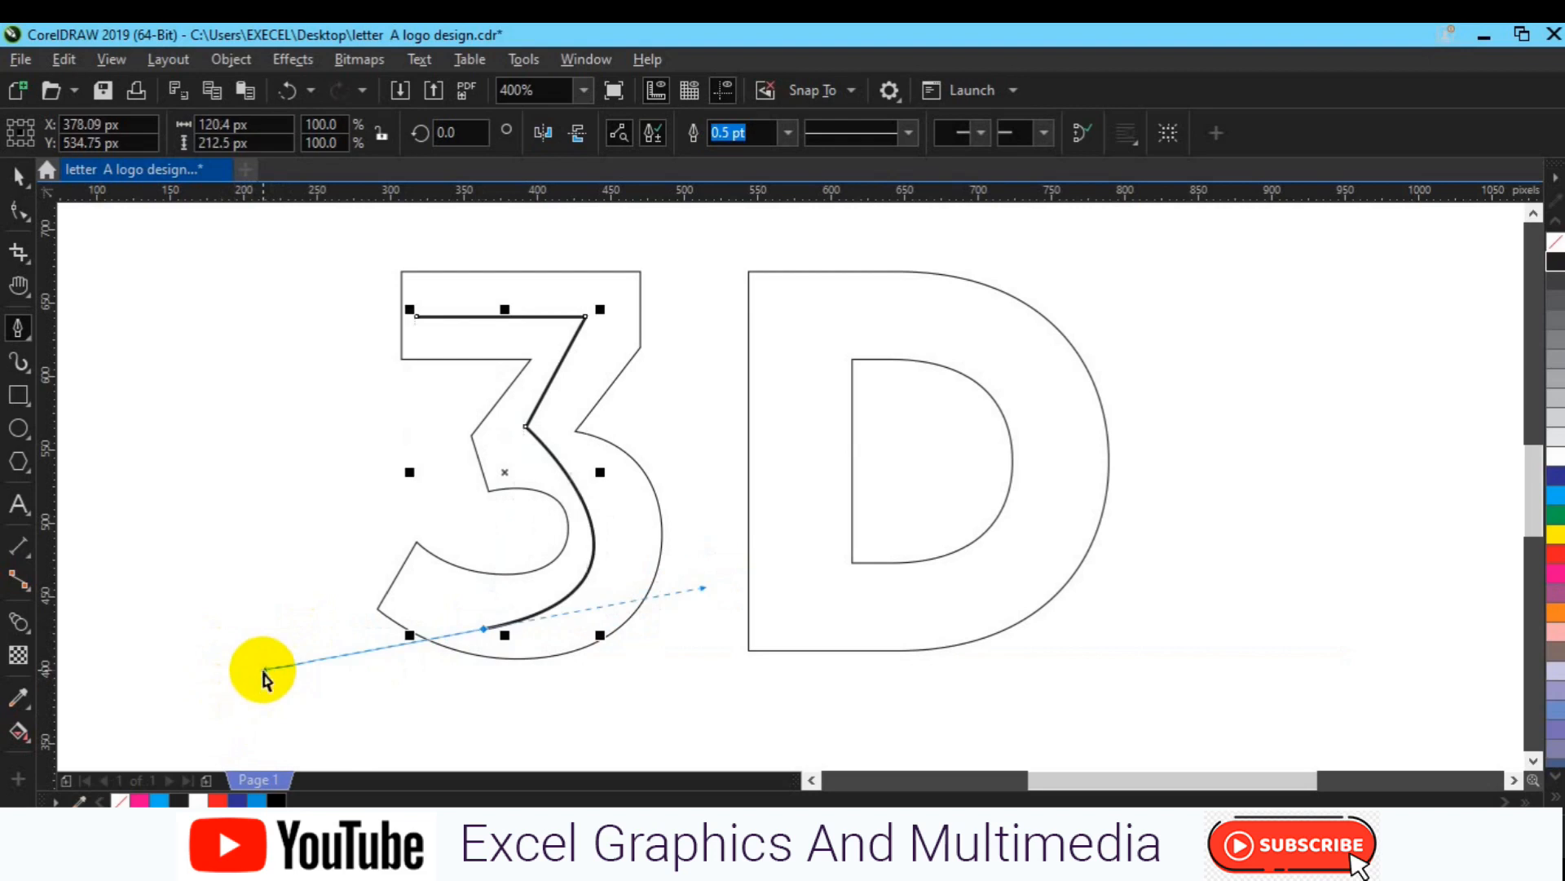
pyautogui.hotkey('ctrl', 'z')
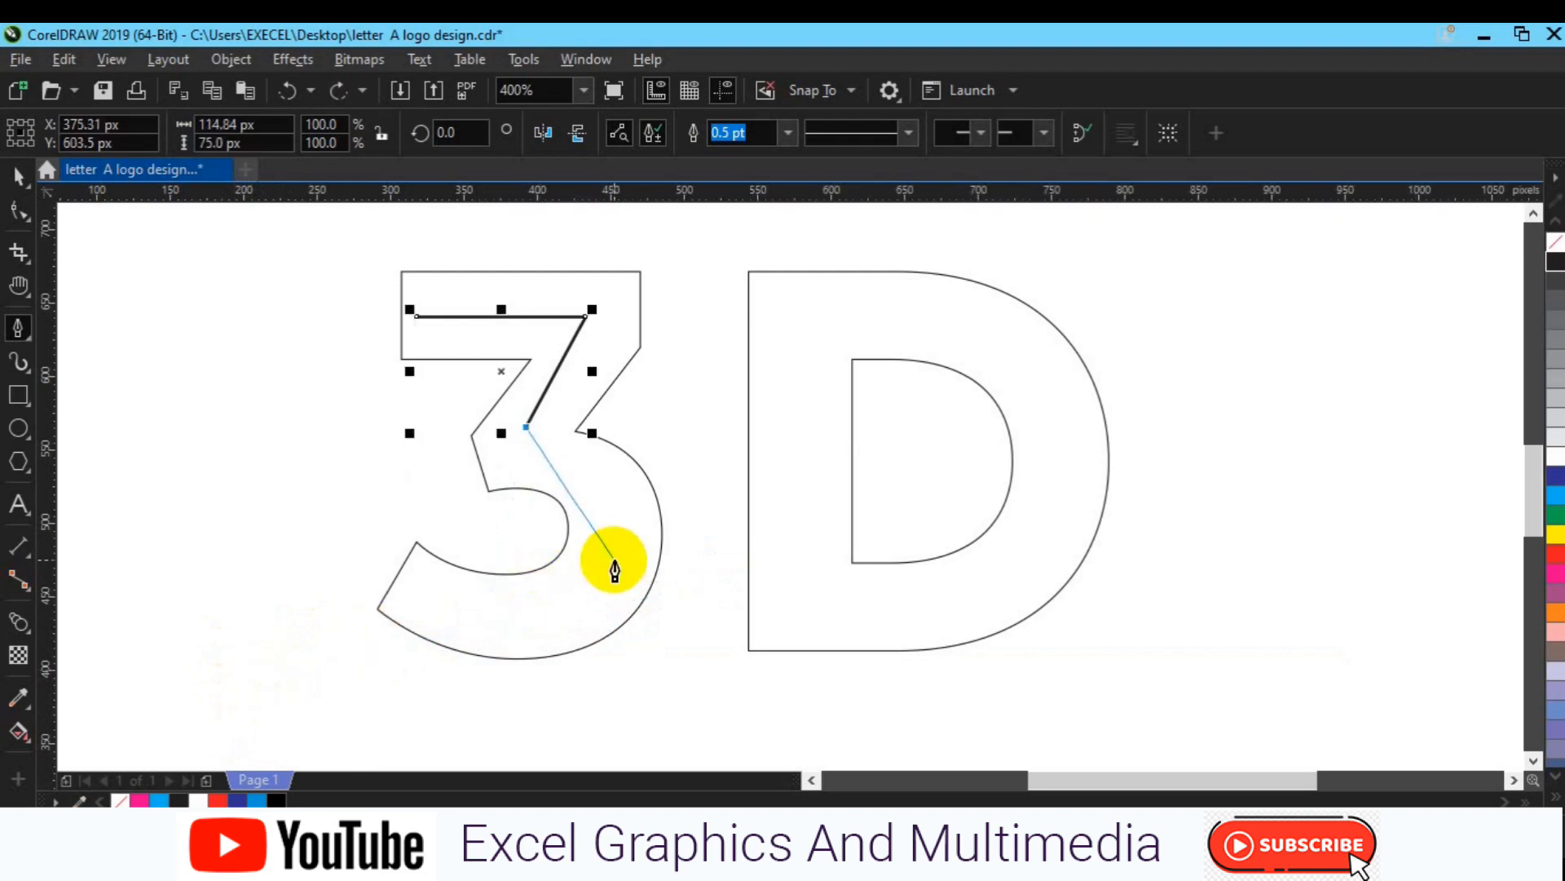
pyautogui.hotkey('ctrl', 'z')
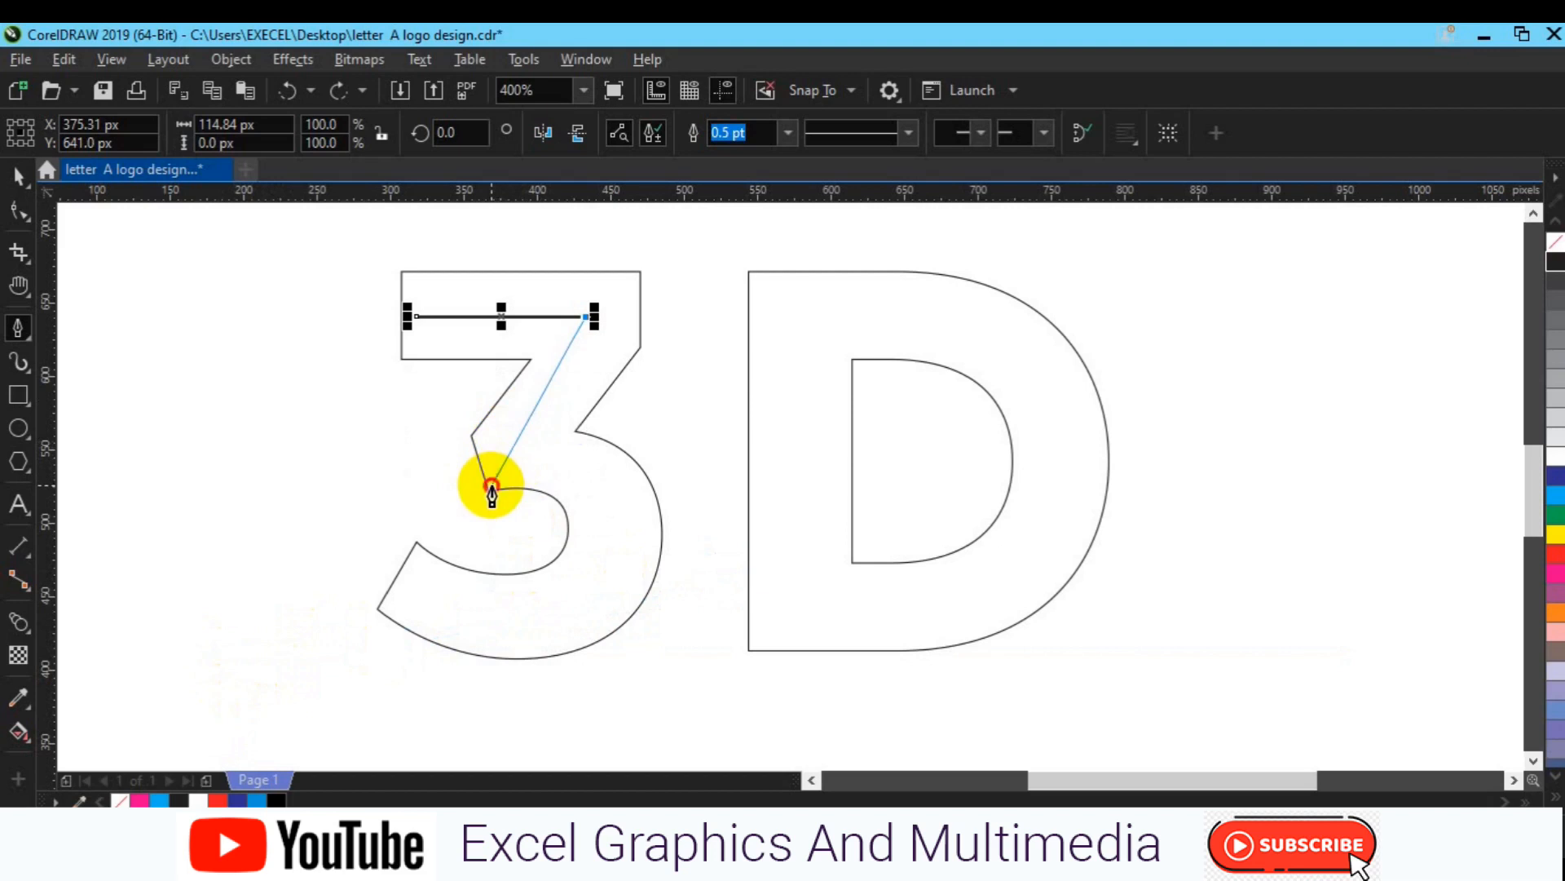
# Step: Continue the path diagonally to the 3's inner notch, straight down into the lower bowl, and curve it to the middle of the open end
pyautogui.click(493, 487)
pyautogui.moveTo(512, 630); pyautogui.dragTo(307, 703)
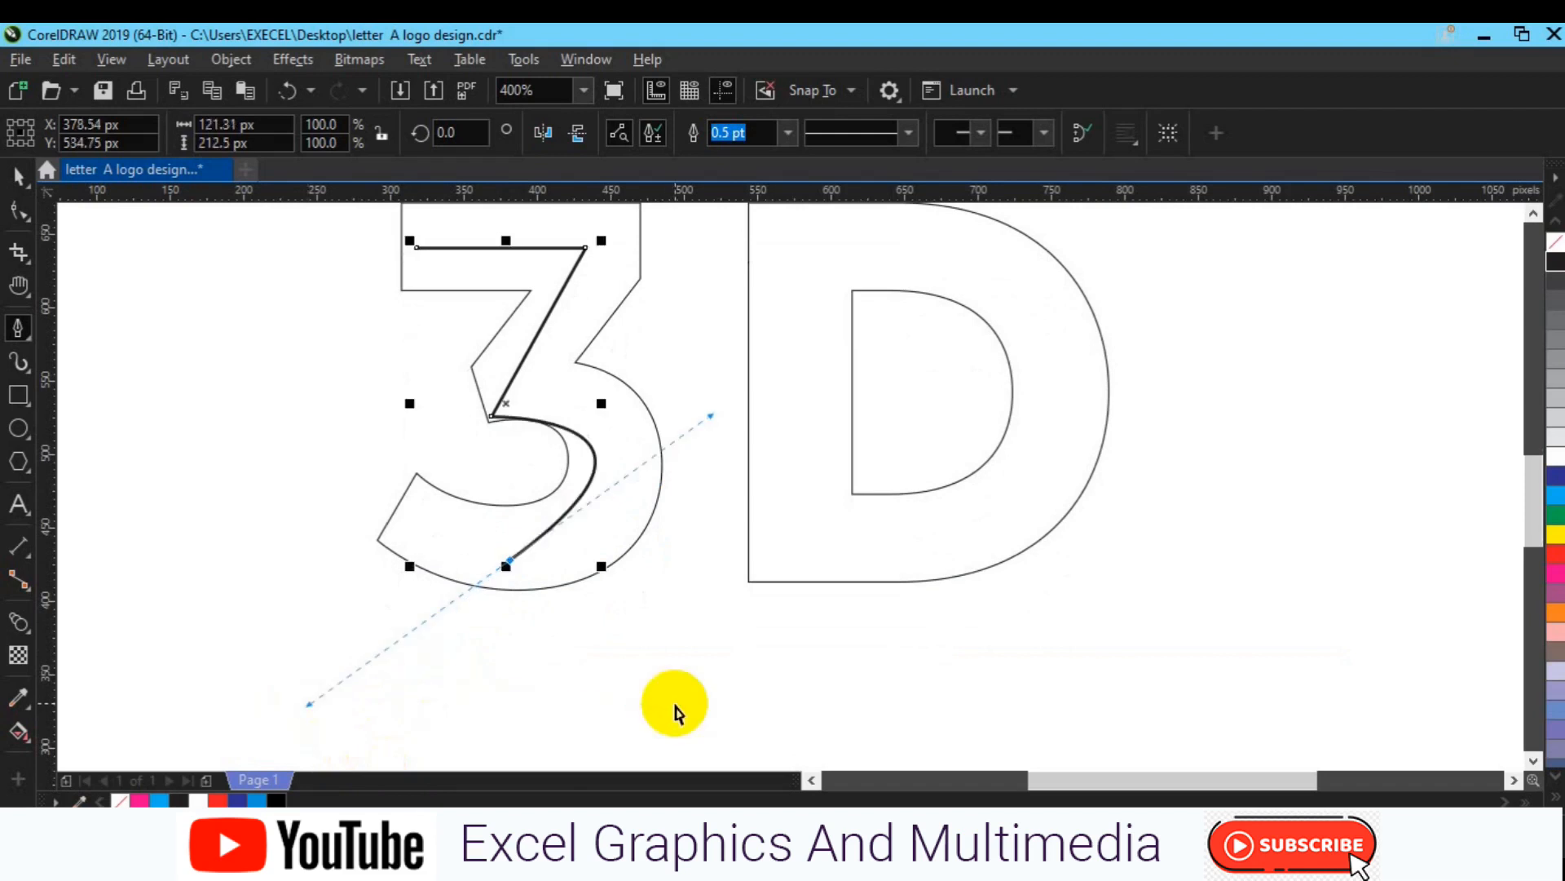
pyautogui.hotkey('ctrl', 'z')
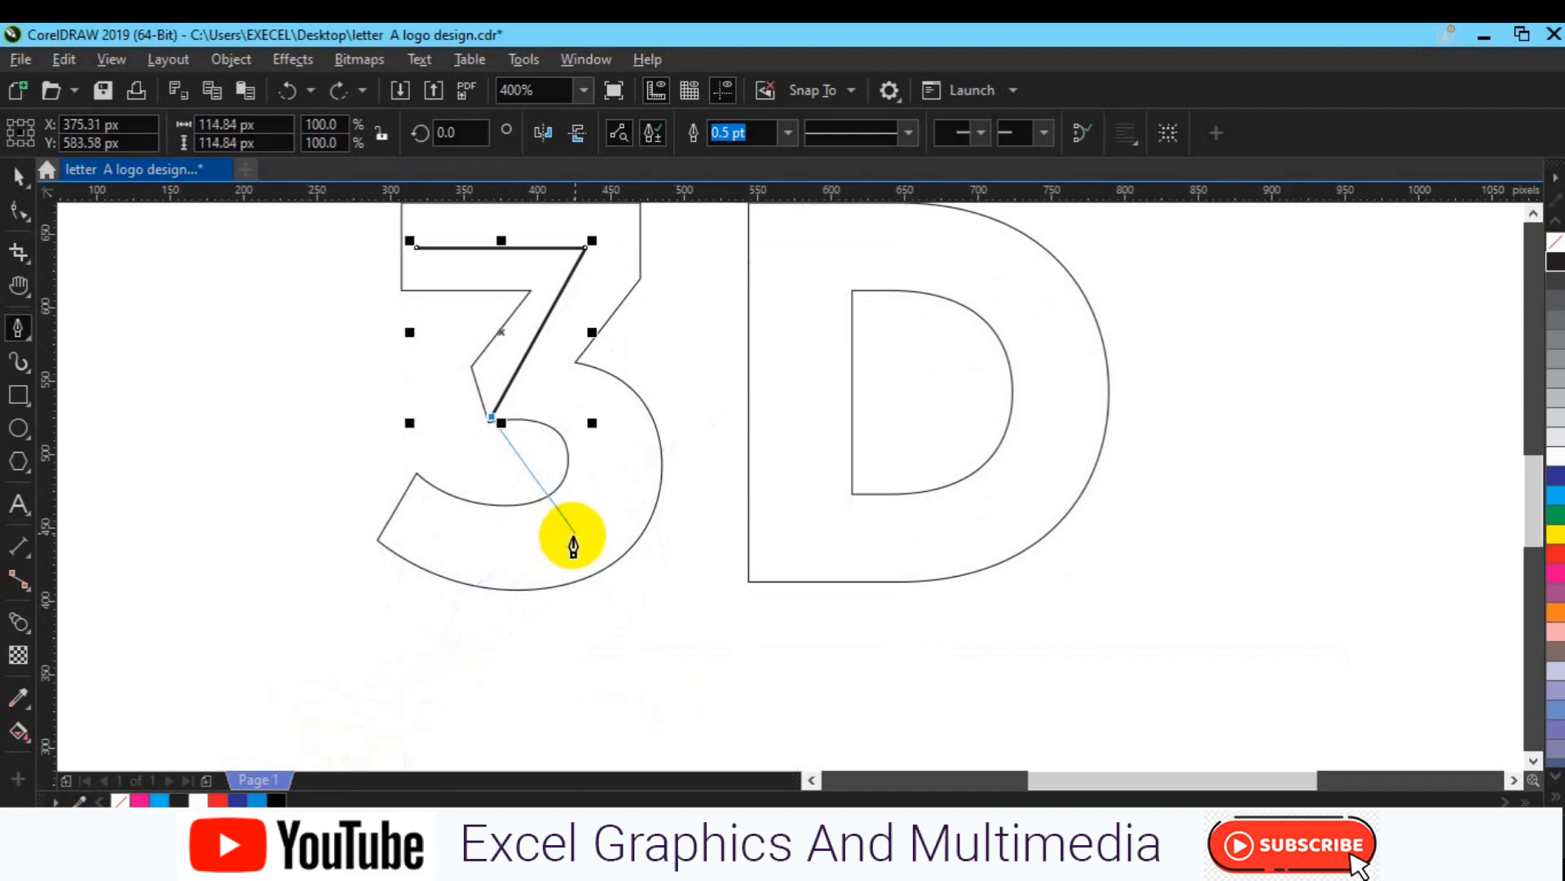
pyautogui.click(513, 564)
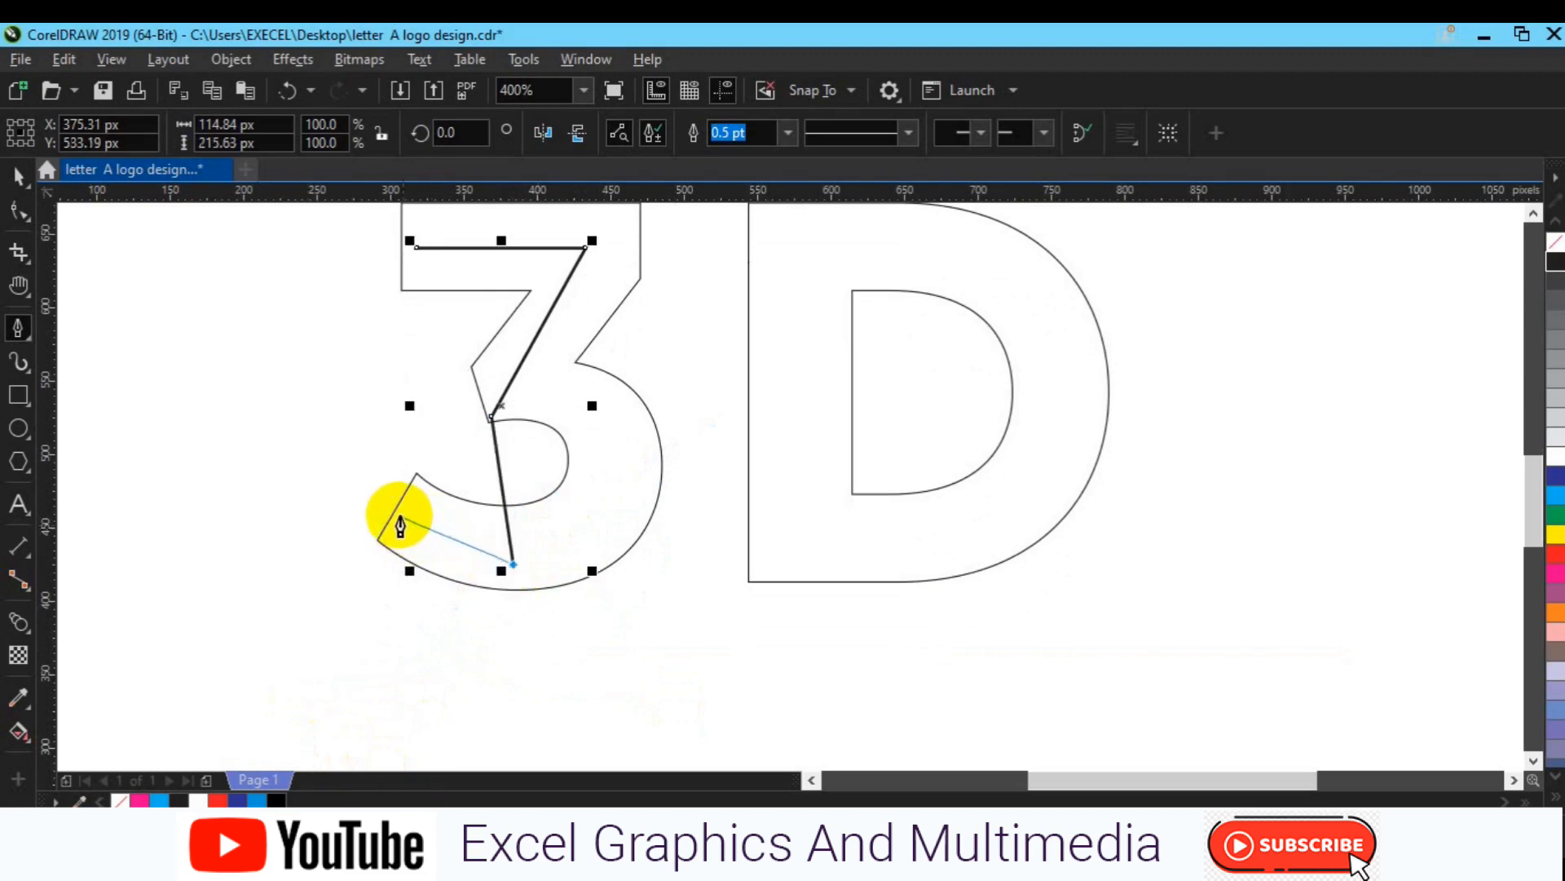
pyautogui.moveTo(392, 513); pyautogui.dragTo(343, 451)
pyautogui.press('Escape')
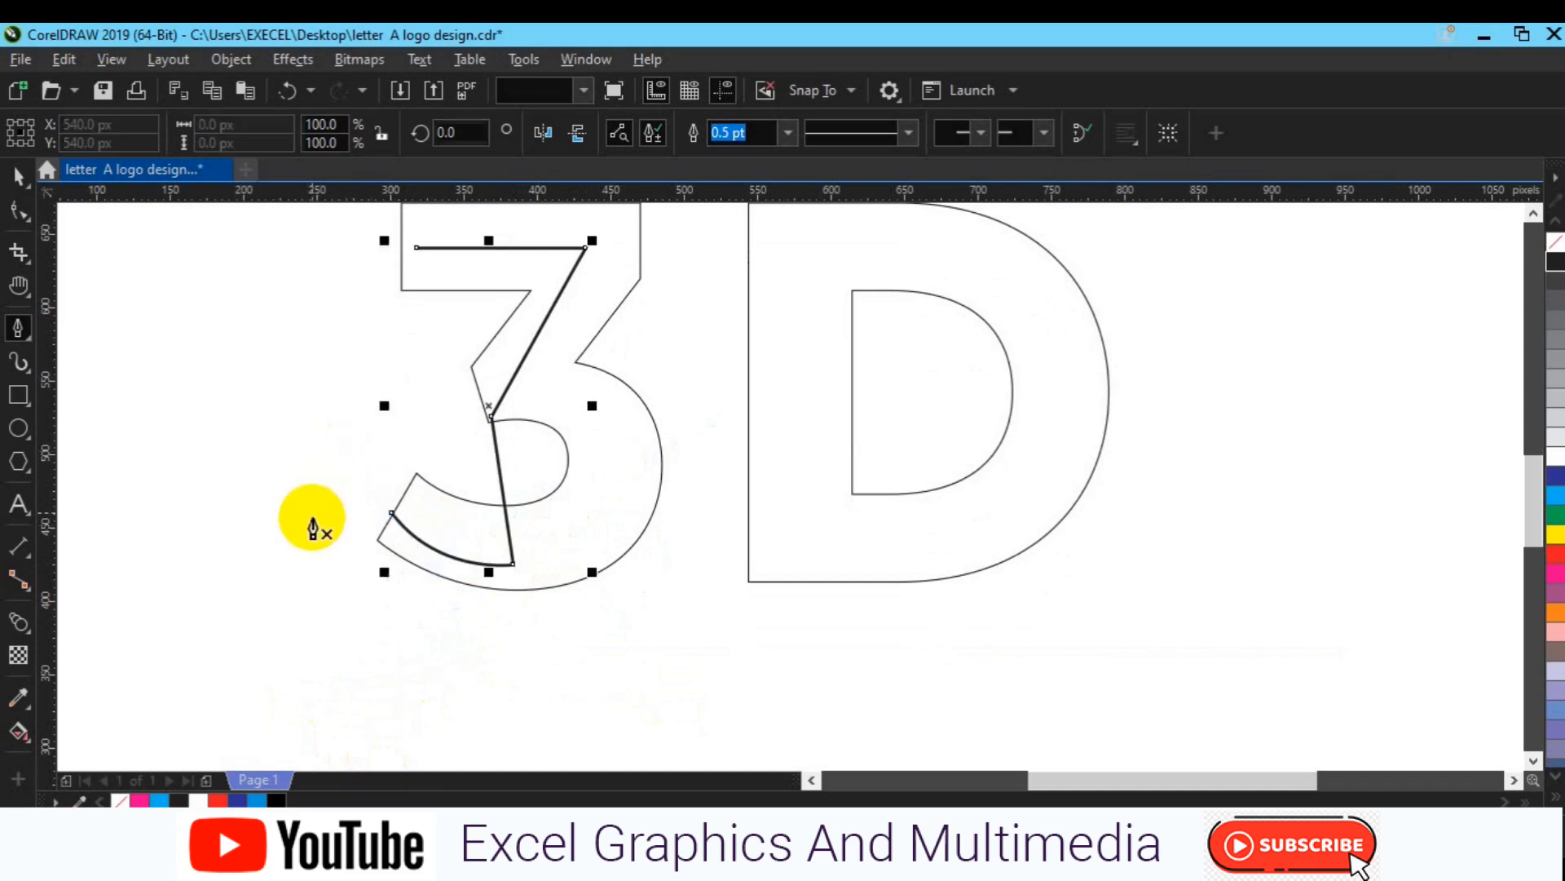
# Step: With the Shape tool, convert the straight segment between the 3's inner notch and lower bowl into a curve
pyautogui.click(18, 211)
pyautogui.click(540, 443)
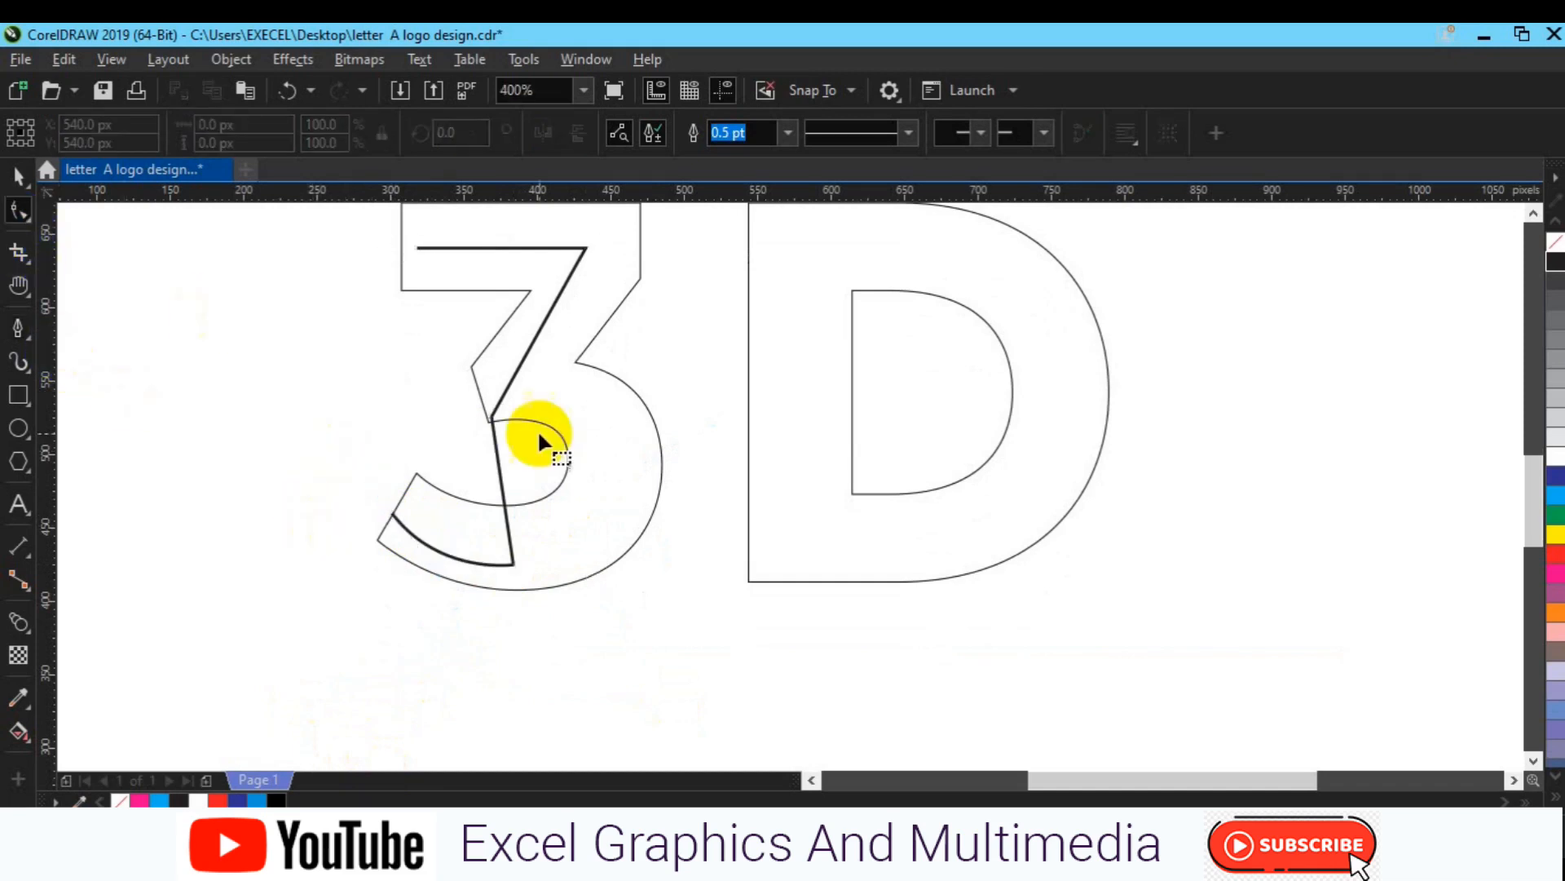
pyautogui.click(499, 486)
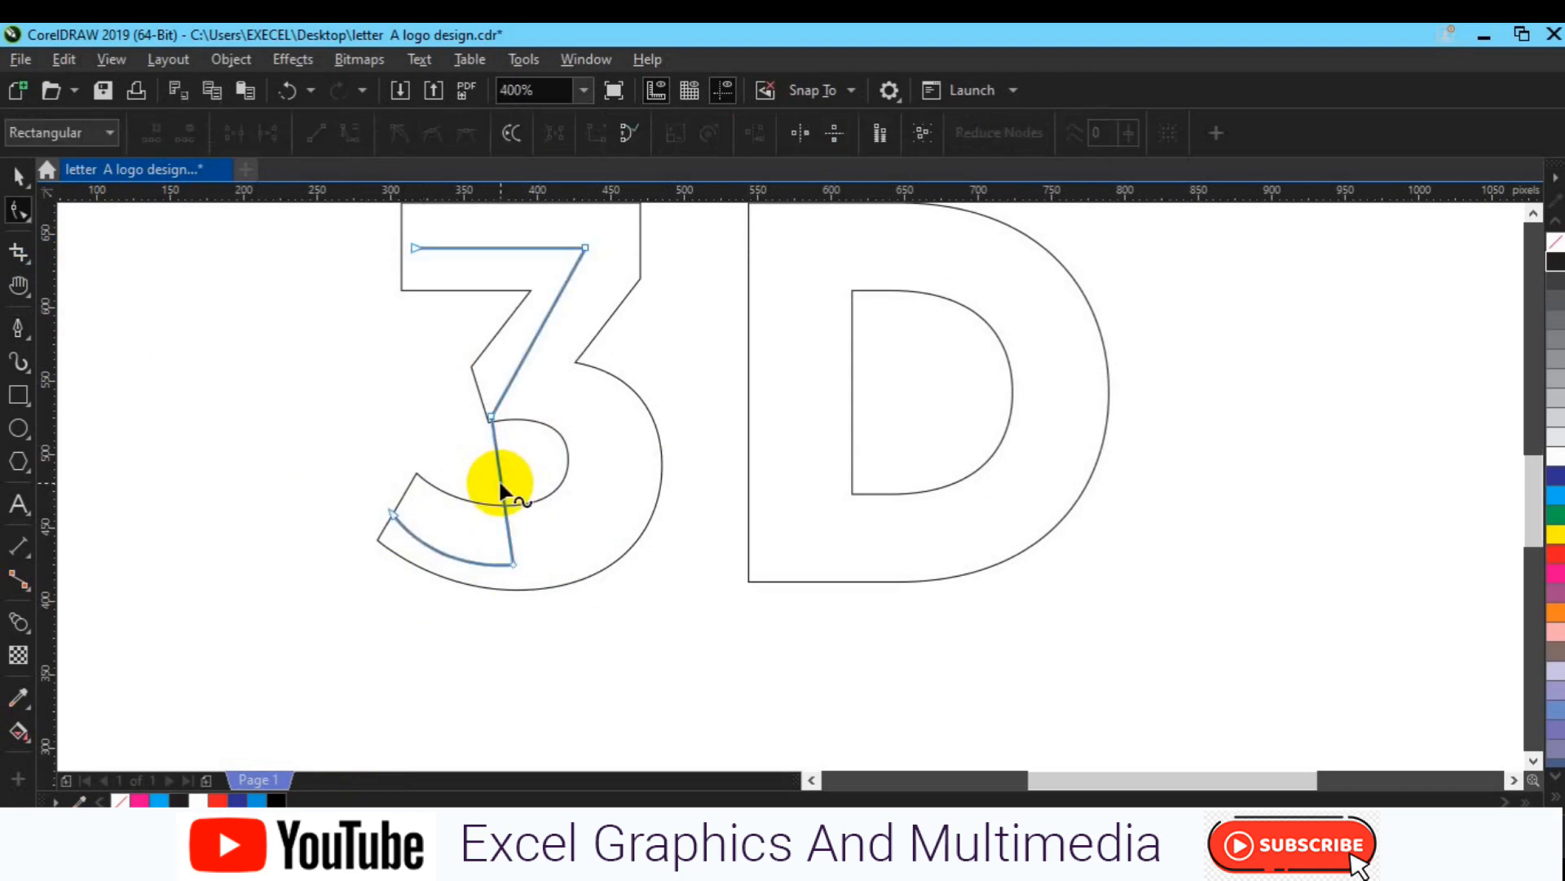
pyautogui.rightClick(500, 483)
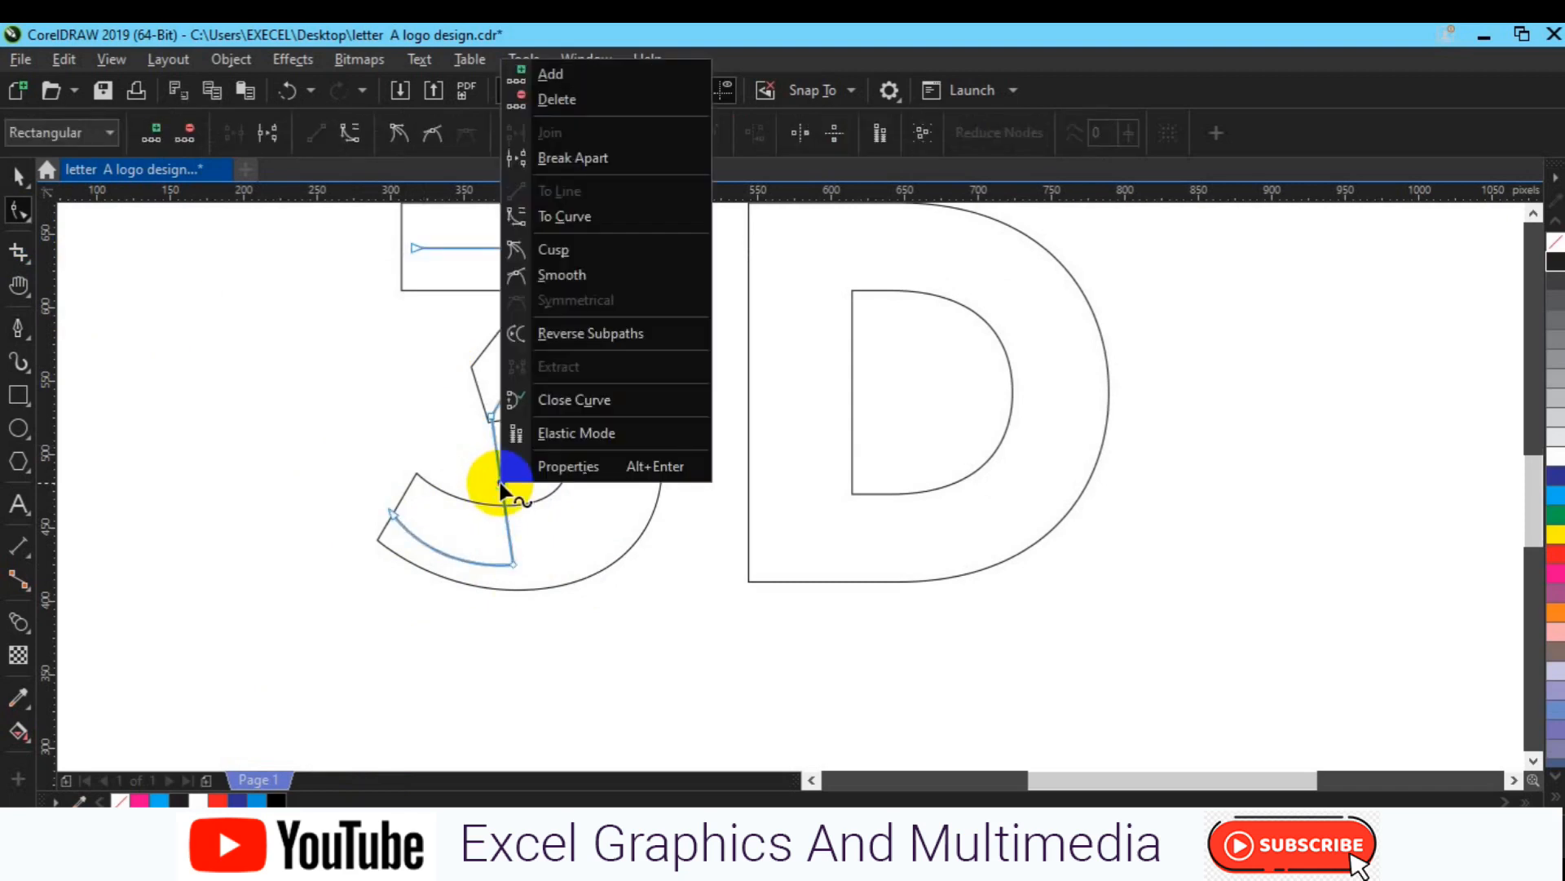
pyautogui.click(591, 212)
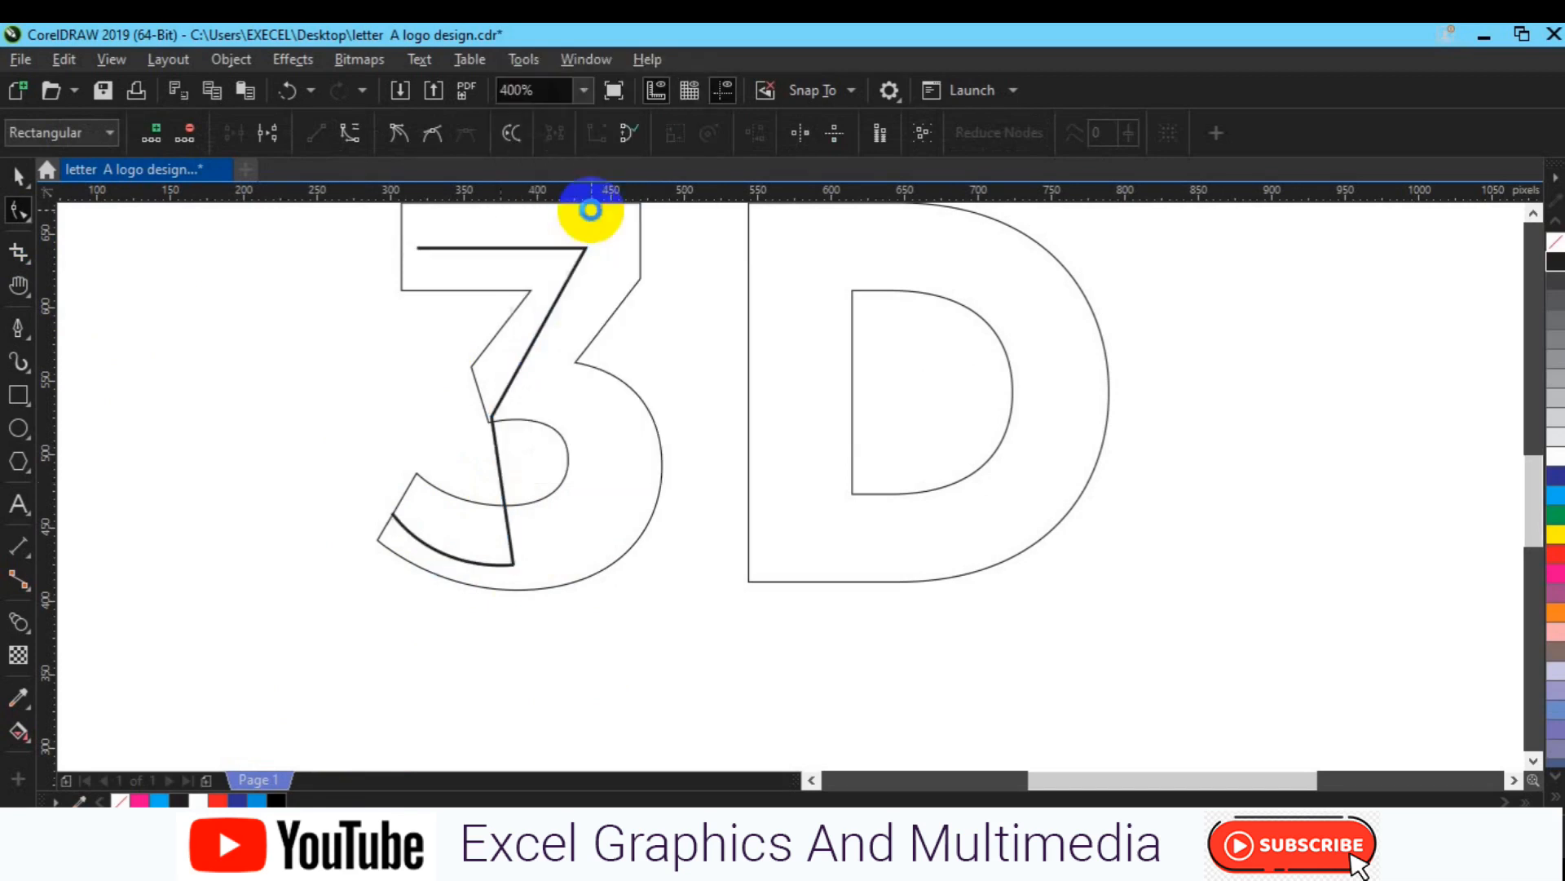
pyautogui.moveTo(453, 419); pyautogui.dragTo(582, 490)
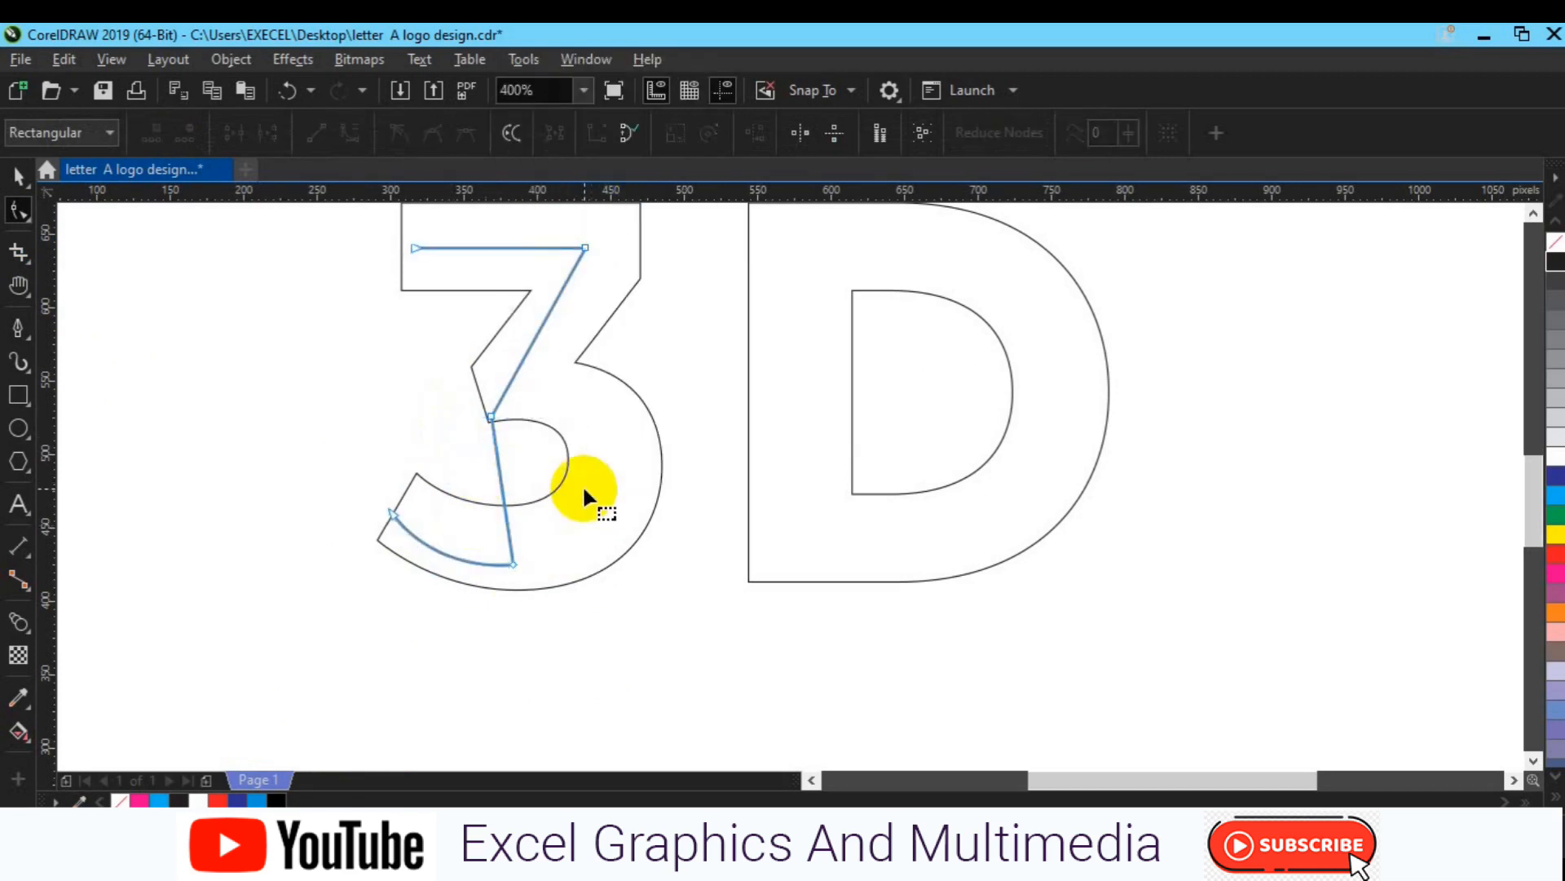
pyautogui.moveTo(447, 397)
pyautogui.mouseDown()
pyautogui.moveTo(611, 489)
pyautogui.moveTo(587, 494)
pyautogui.mouseUp()
pyautogui.moveTo(447, 429); pyautogui.dragTo(601, 494)
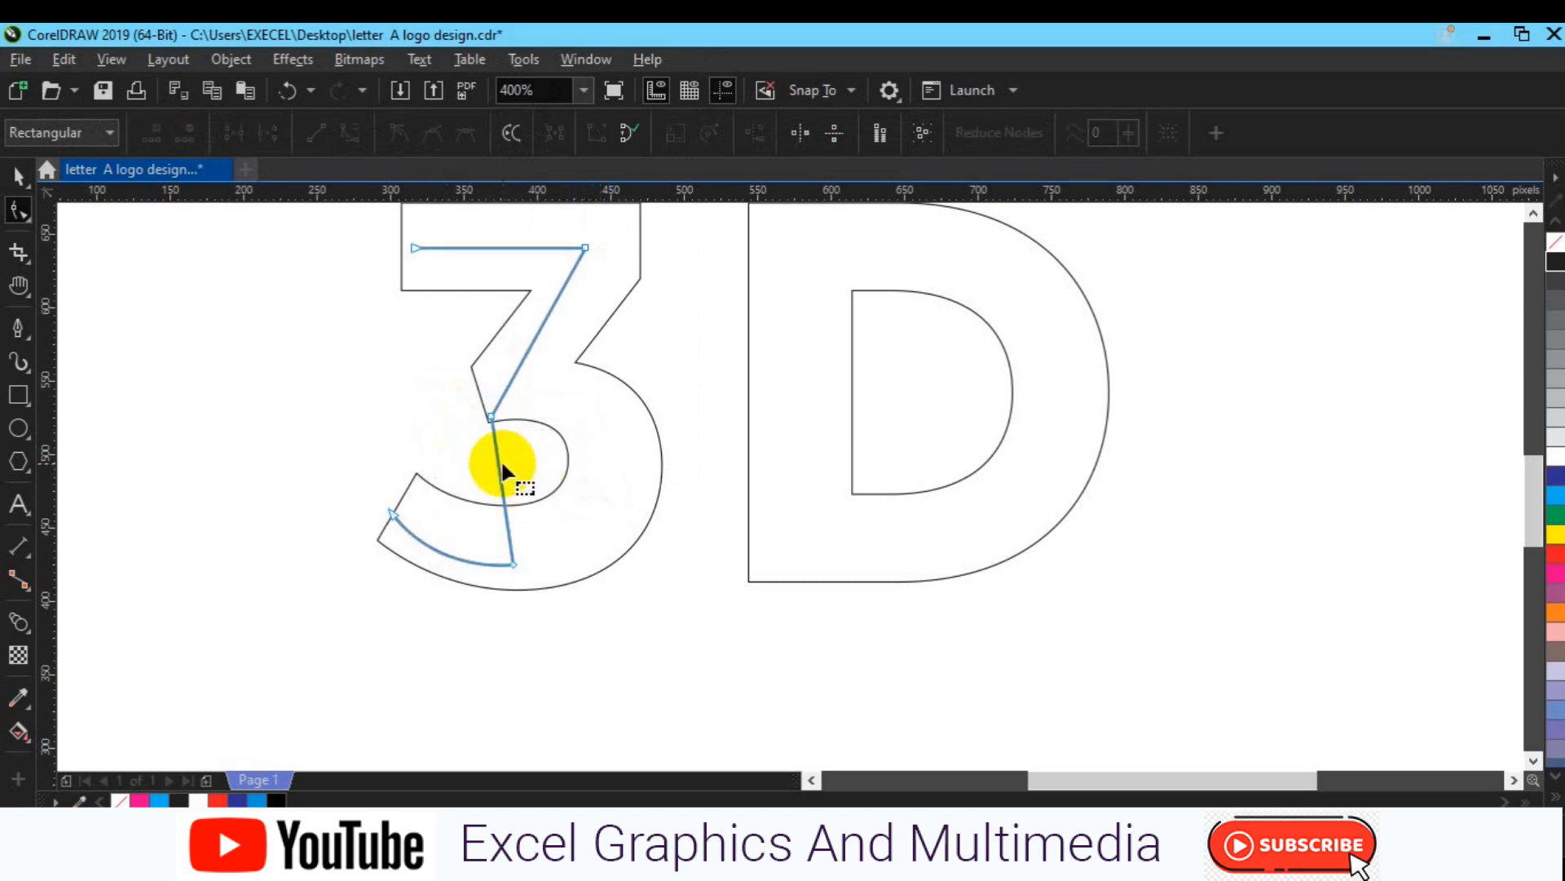
pyautogui.moveTo(483, 456); pyautogui.dragTo(571, 497)
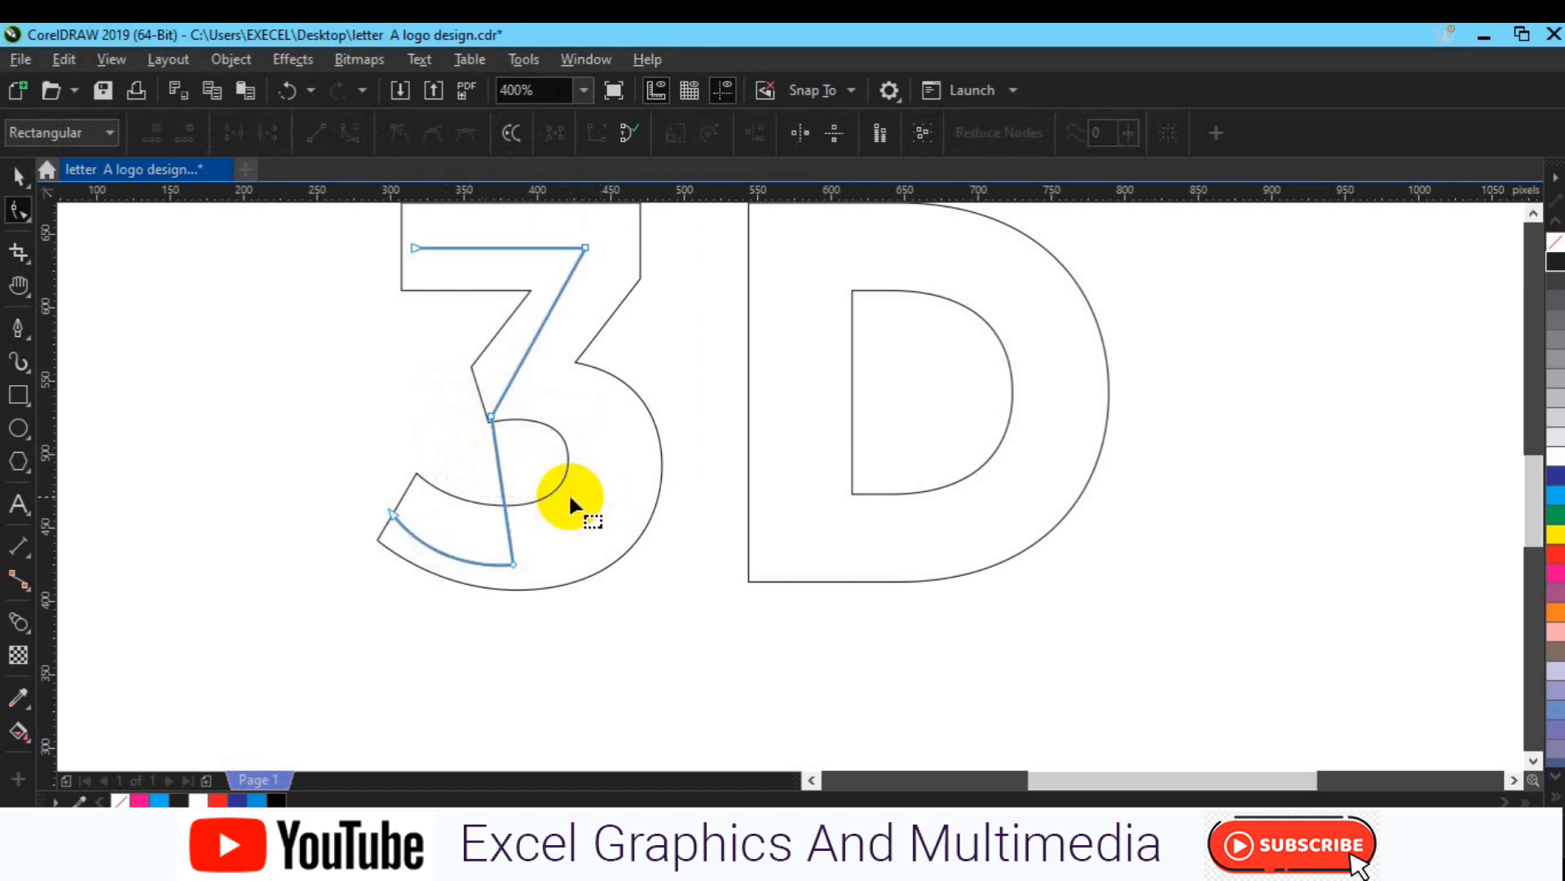
pyautogui.moveTo(369, 476); pyautogui.dragTo(448, 601)
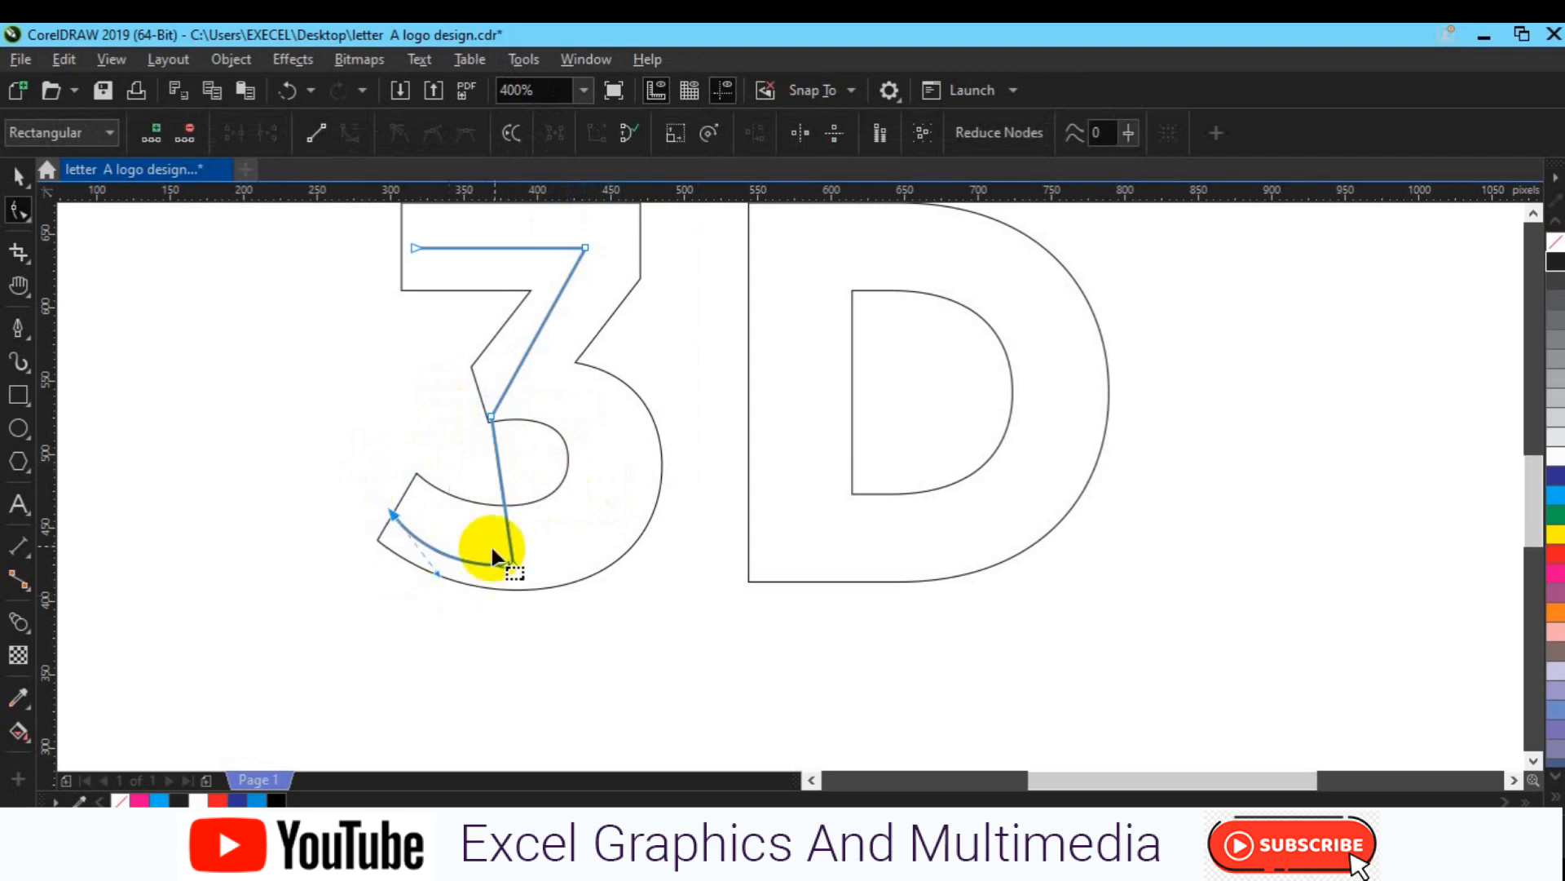
pyautogui.click(526, 453)
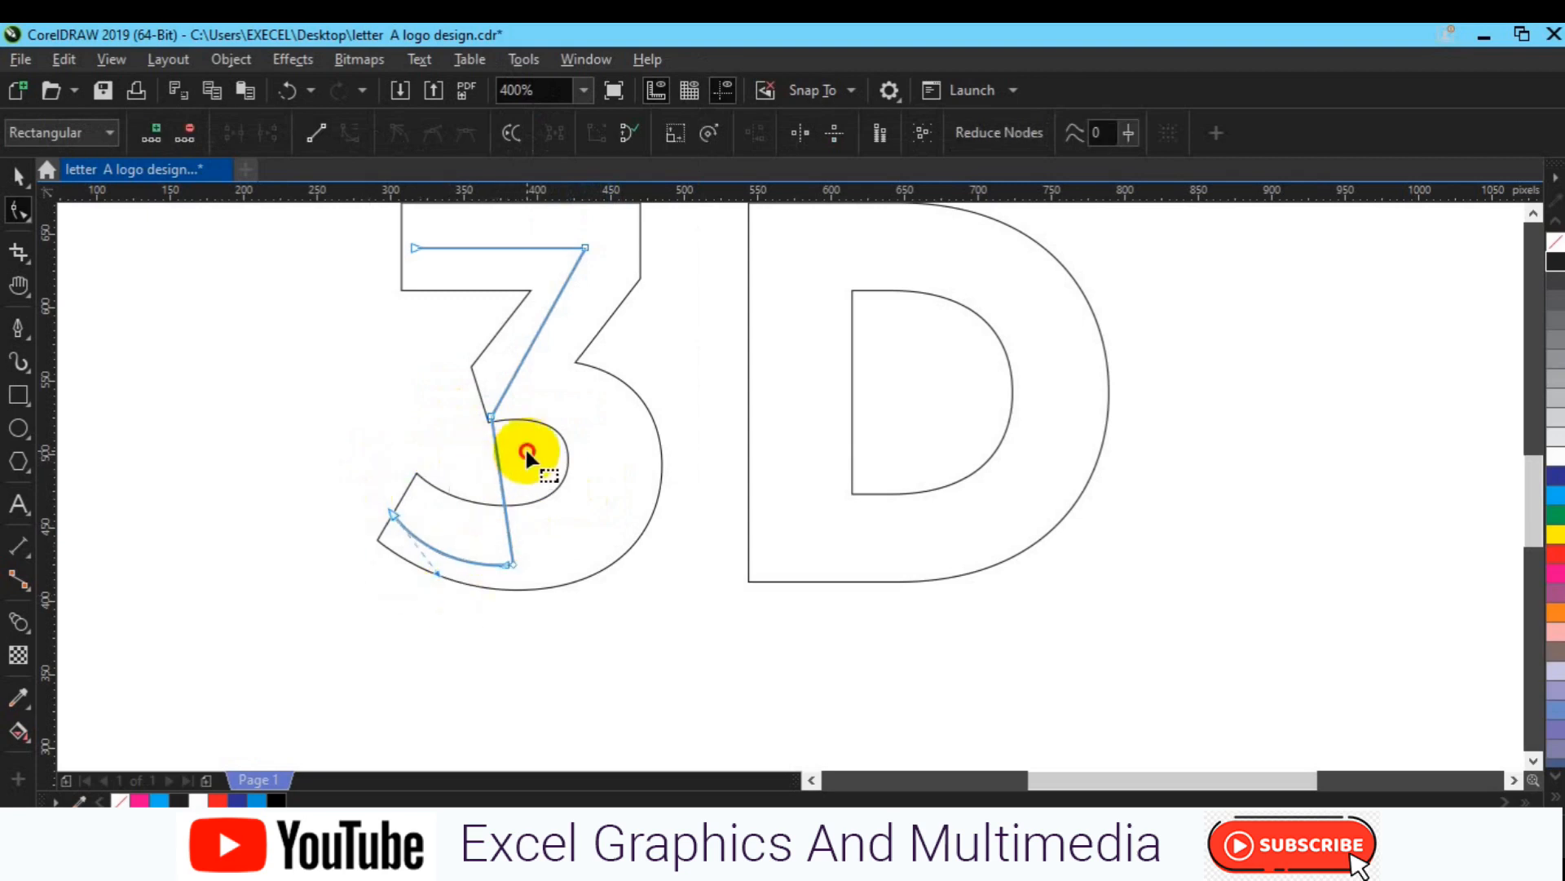
pyautogui.rightClick(500, 488)
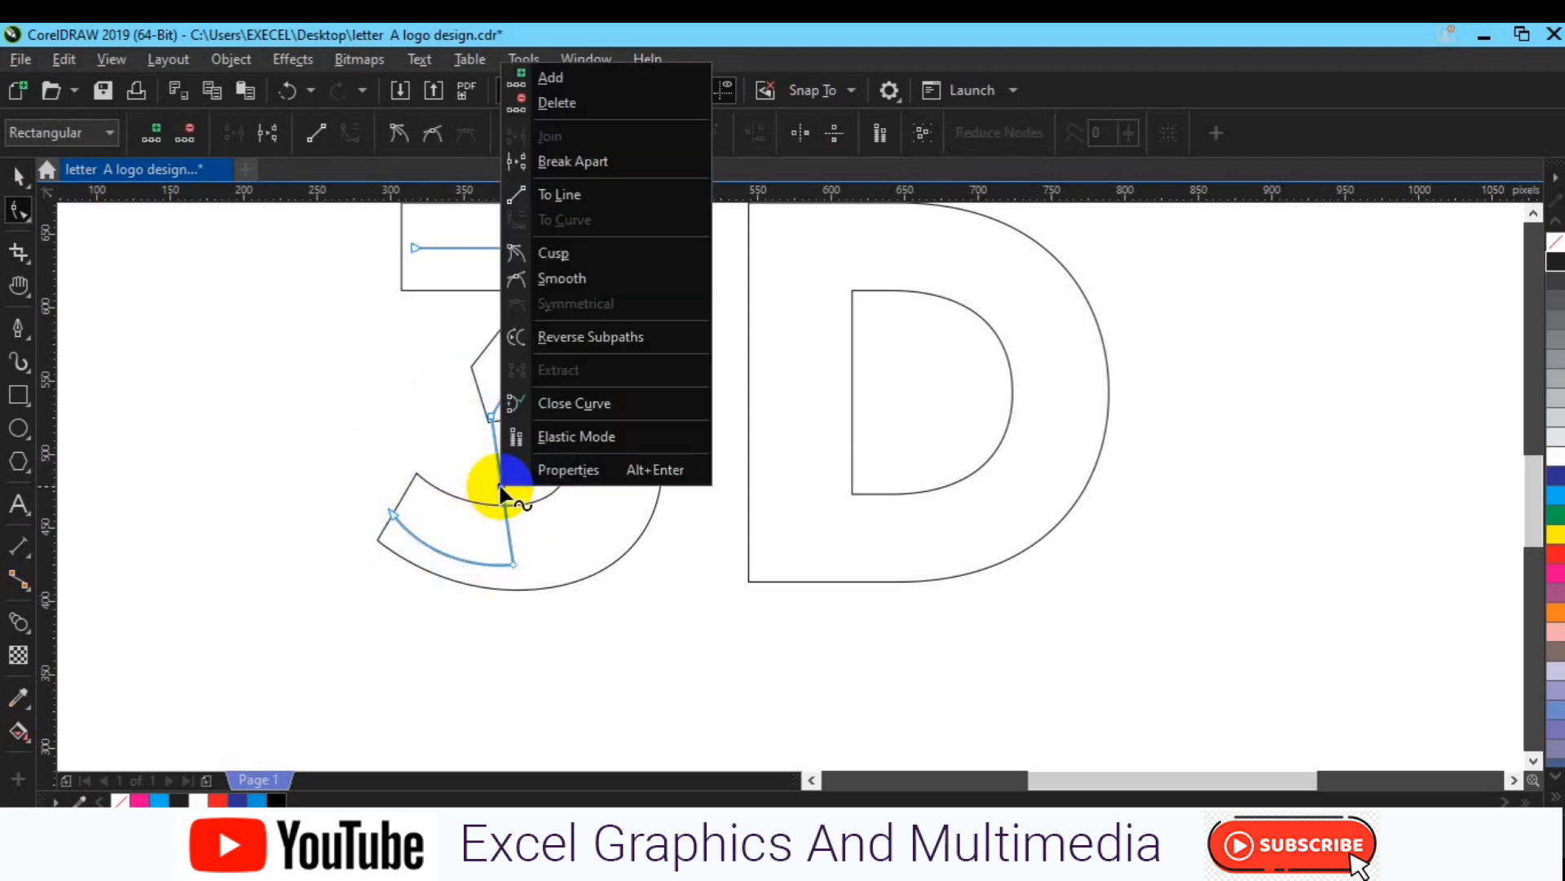
pyautogui.click(422, 448)
# Step: Shift the 3 path's notch node toward the stroke's middle, bend the converted segment around the bowl, and delete the bowl's bottom node
pyautogui.click(475, 466)
pyautogui.moveTo(490, 416); pyautogui.dragTo(644, 432)
pyautogui.moveTo(508, 543); pyautogui.dragTo(624, 525)
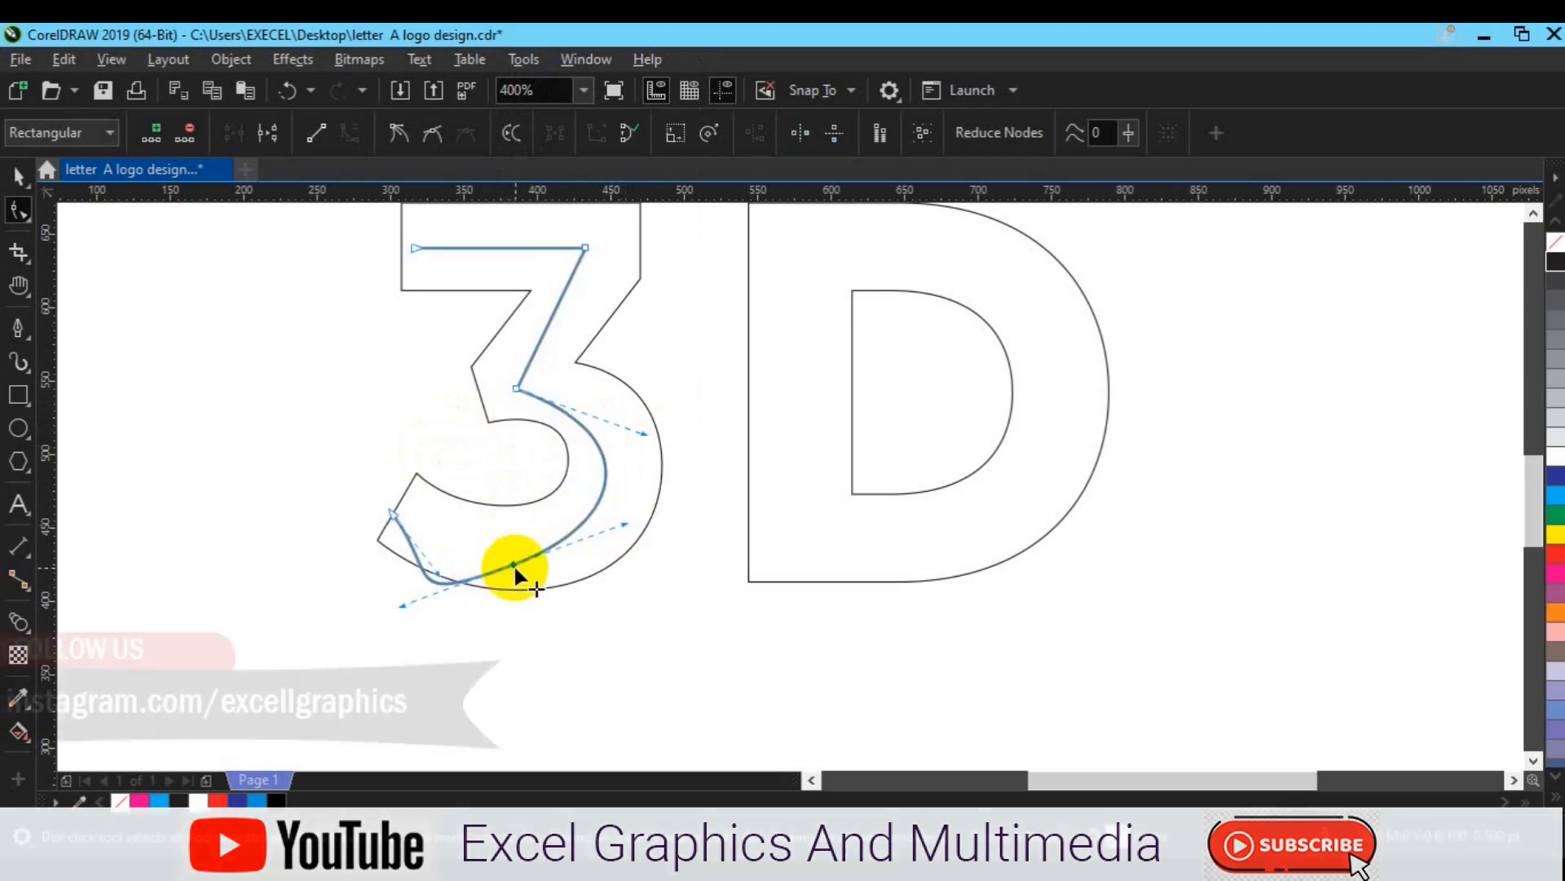
pyautogui.doubleClick(513, 562)
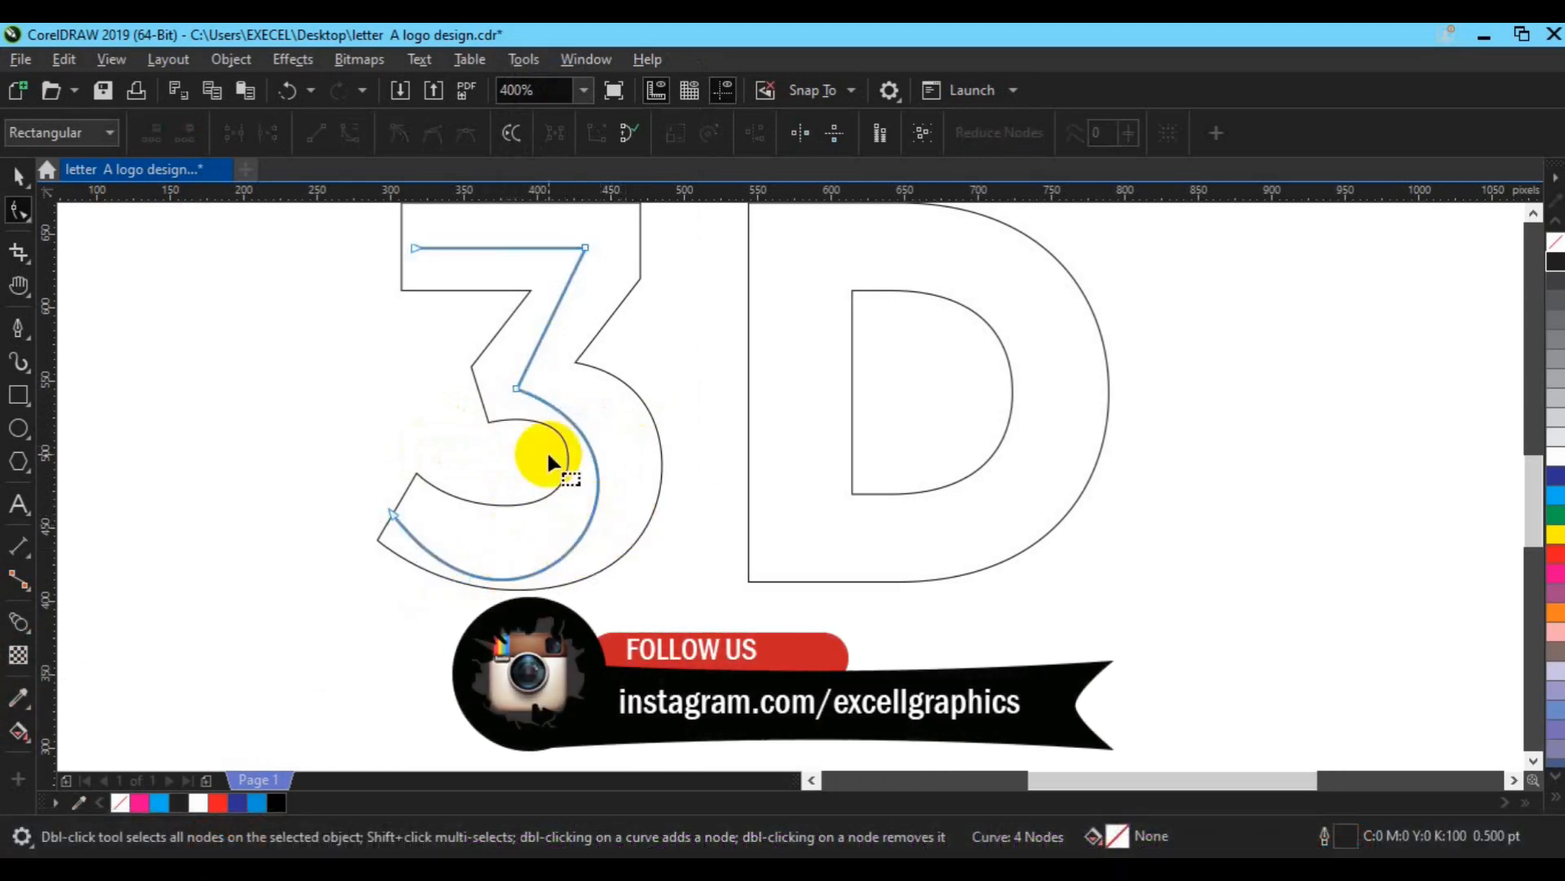
# Step: Adjust the curve handles at the 3's notch and open lower end so the path follows the middle of the lower bowl
pyautogui.click(527, 387)
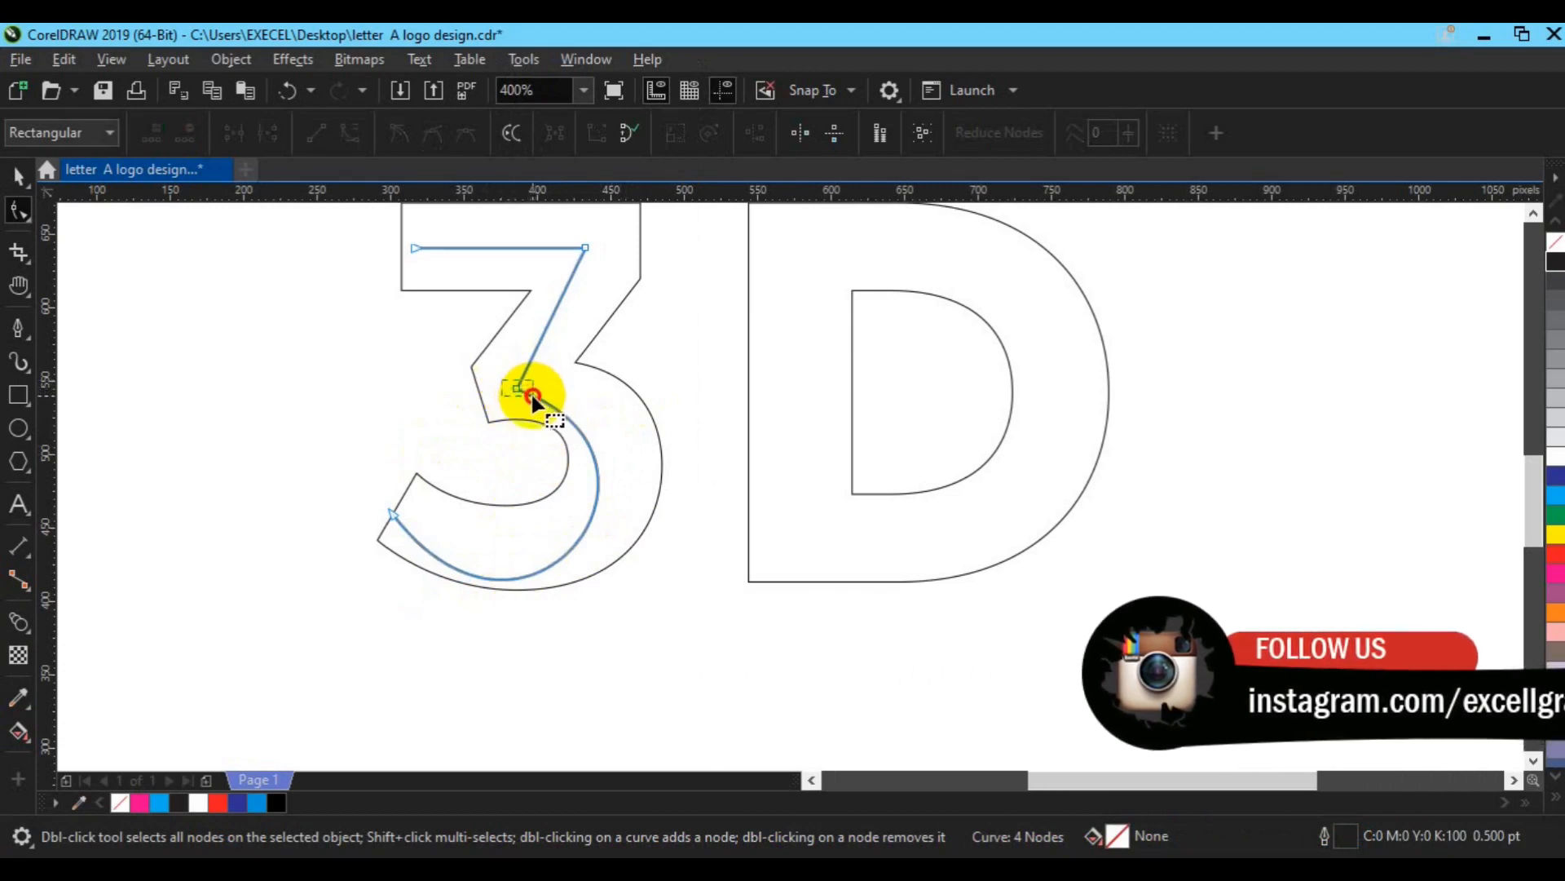
pyautogui.click(524, 392)
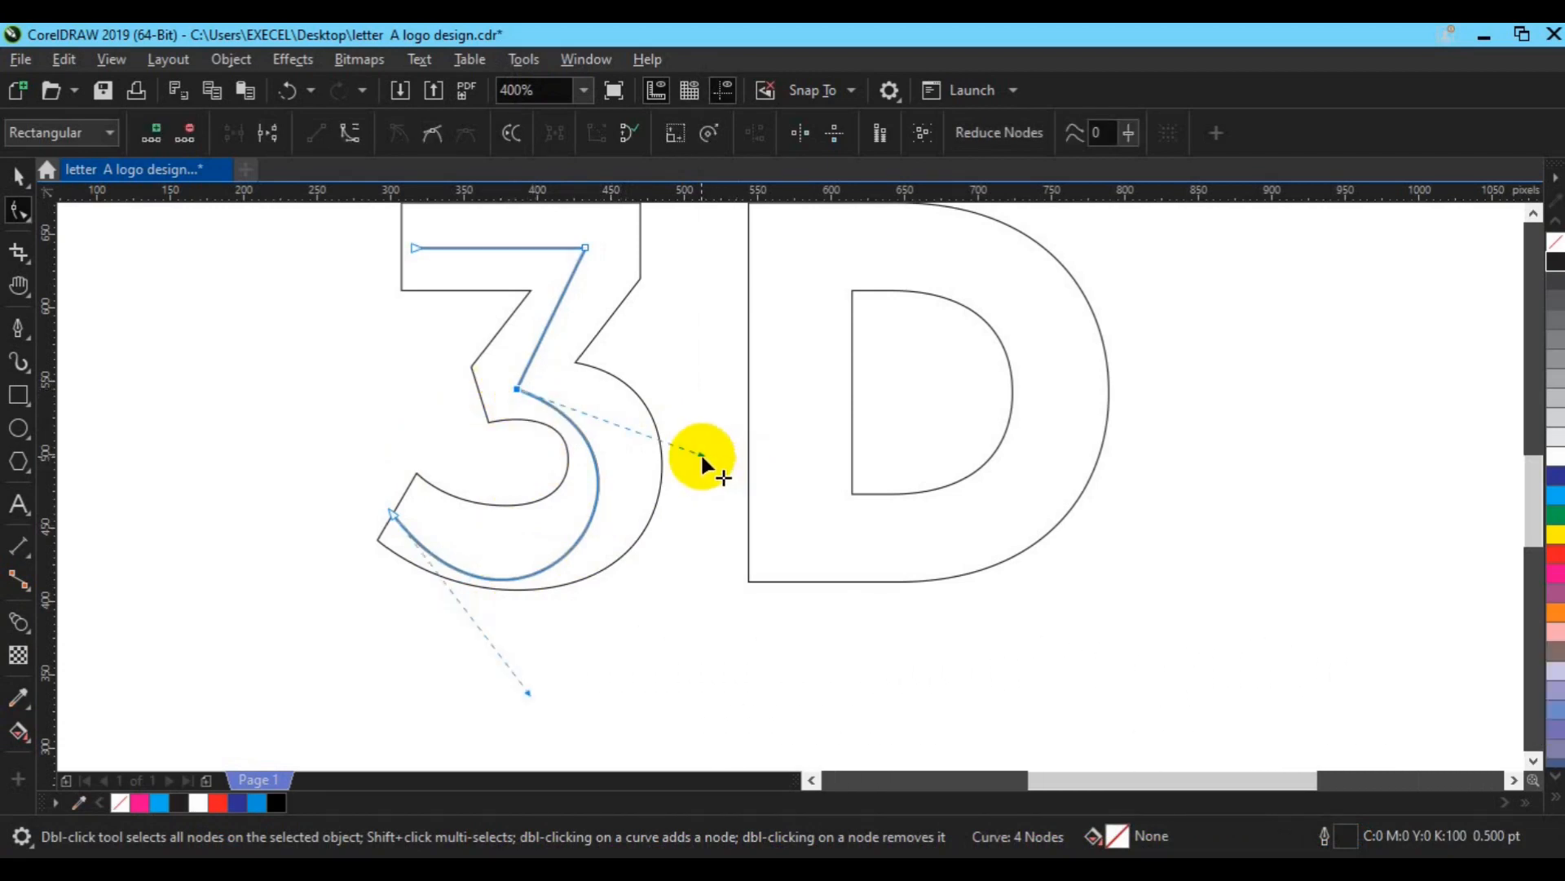
pyautogui.moveTo(697, 451); pyautogui.dragTo(701, 409)
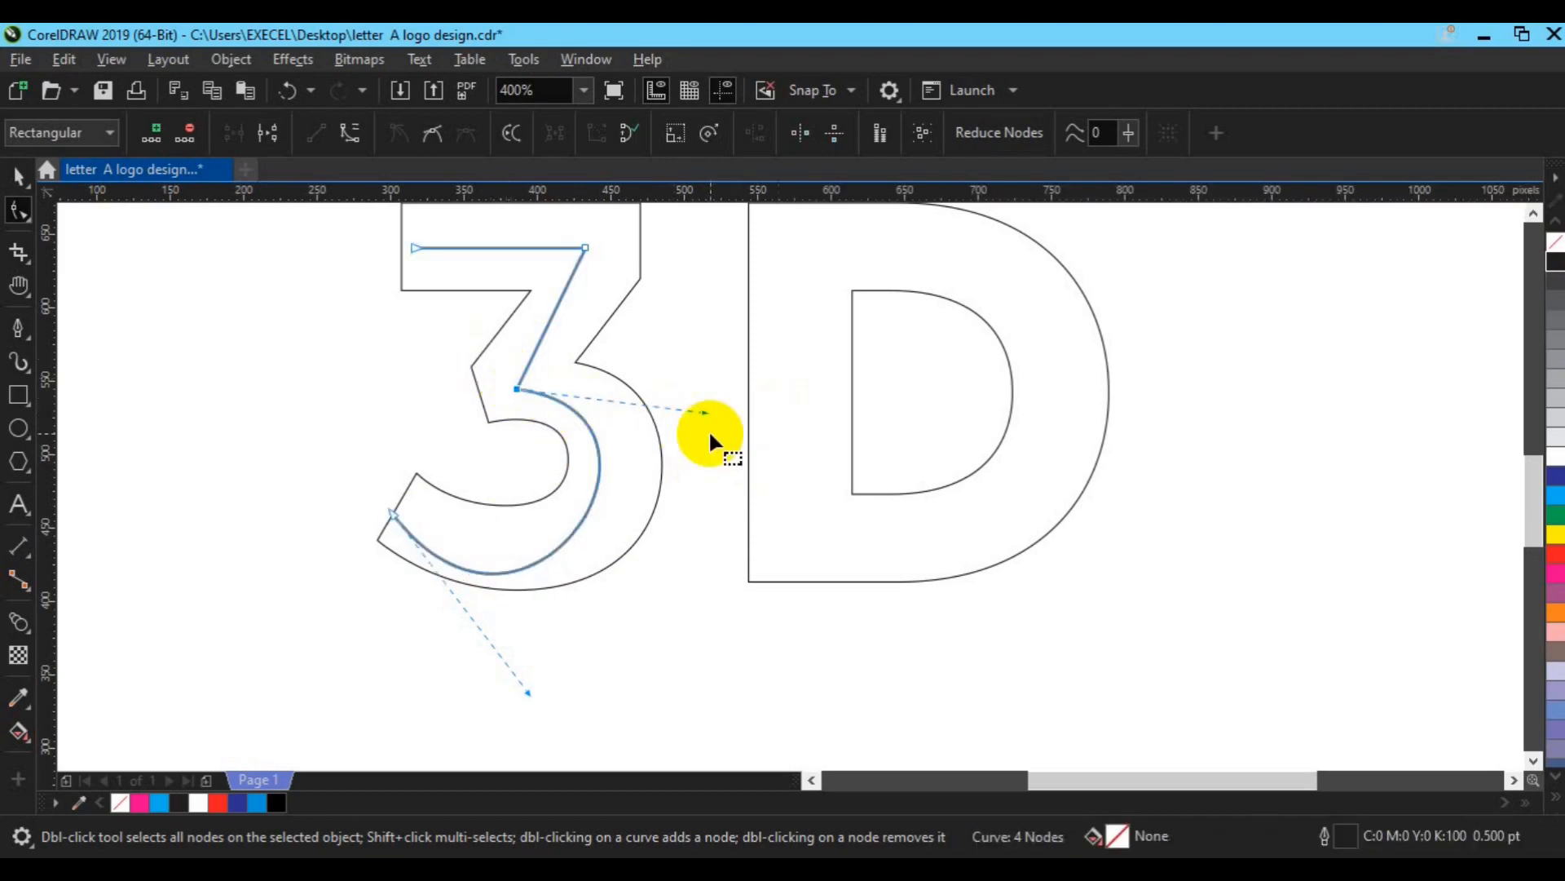
pyautogui.moveTo(706, 409); pyautogui.dragTo(740, 394)
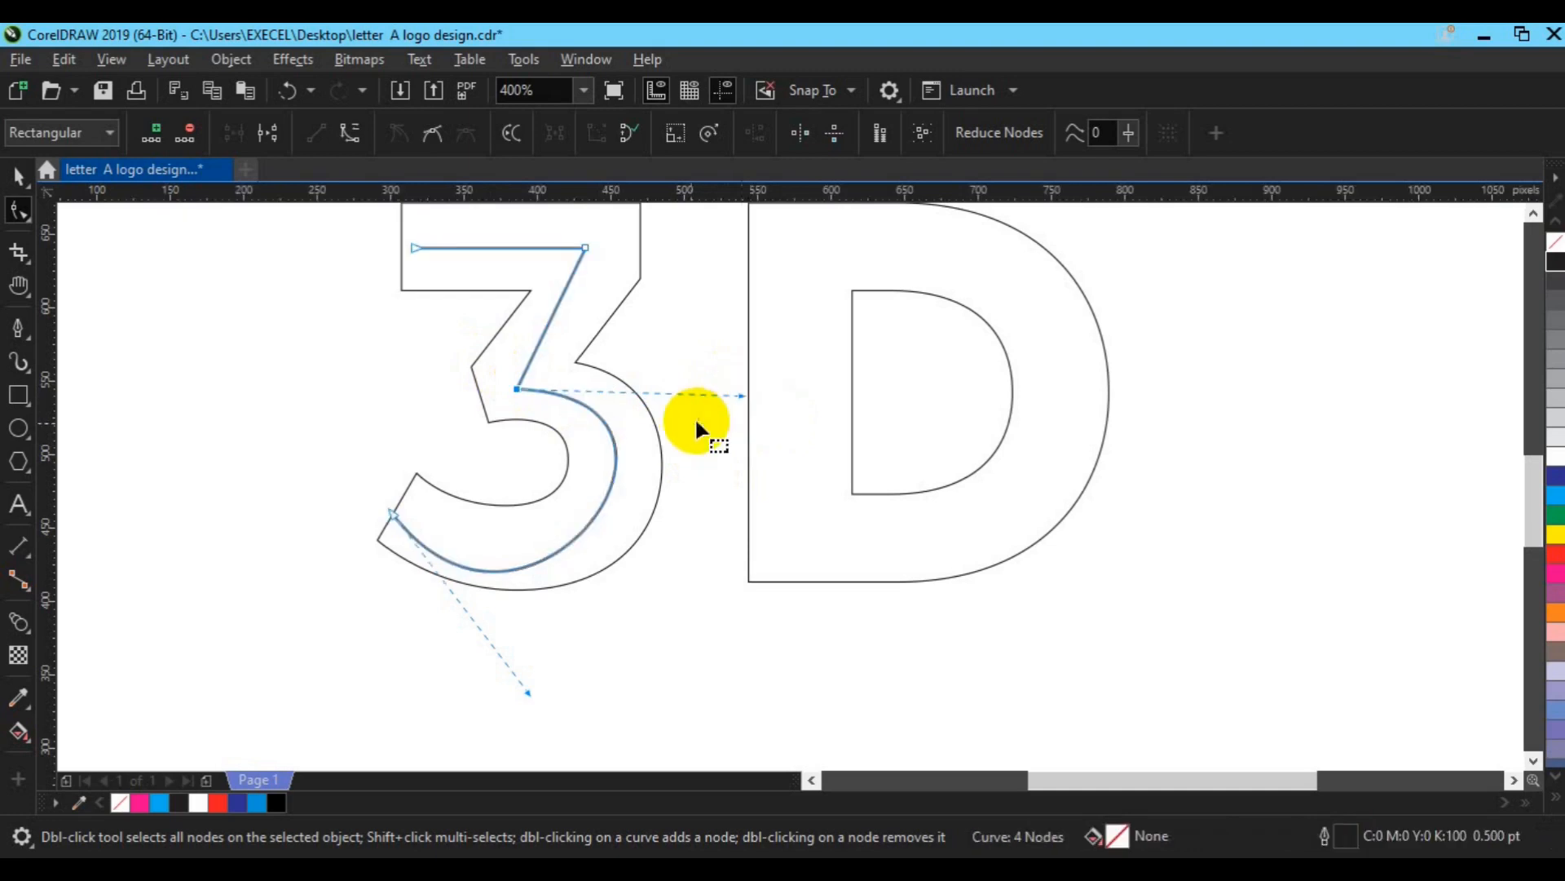
pyautogui.moveTo(526, 691); pyautogui.dragTo(562, 675)
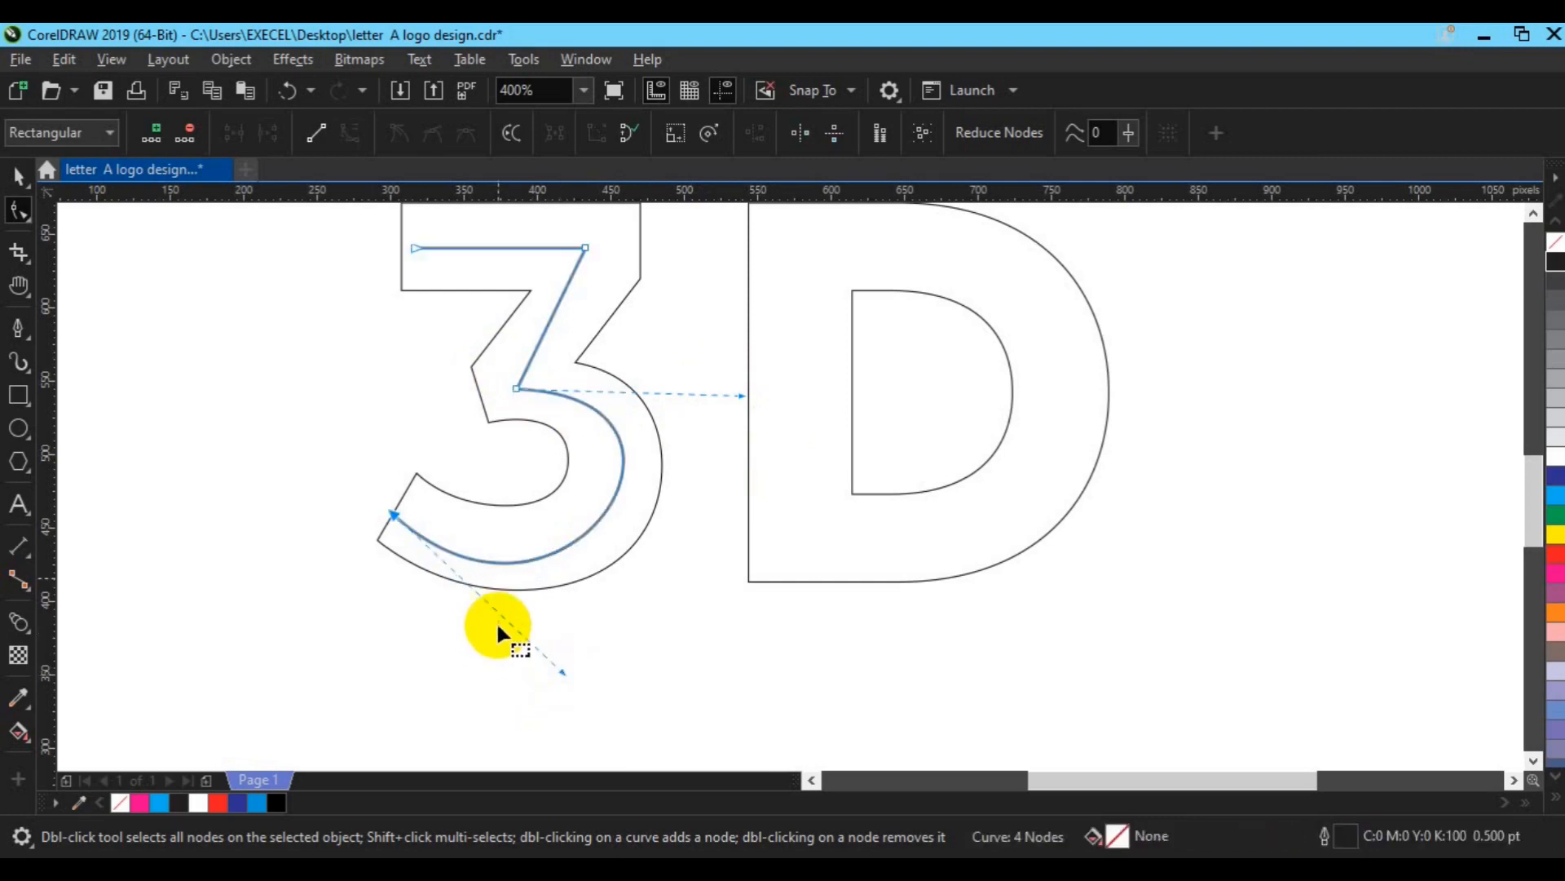
# Step: Nudge the 3 path's notch node up about 20 px
pyautogui.click(536, 404)
pyautogui.press('Up')
pyautogui.press('Up')
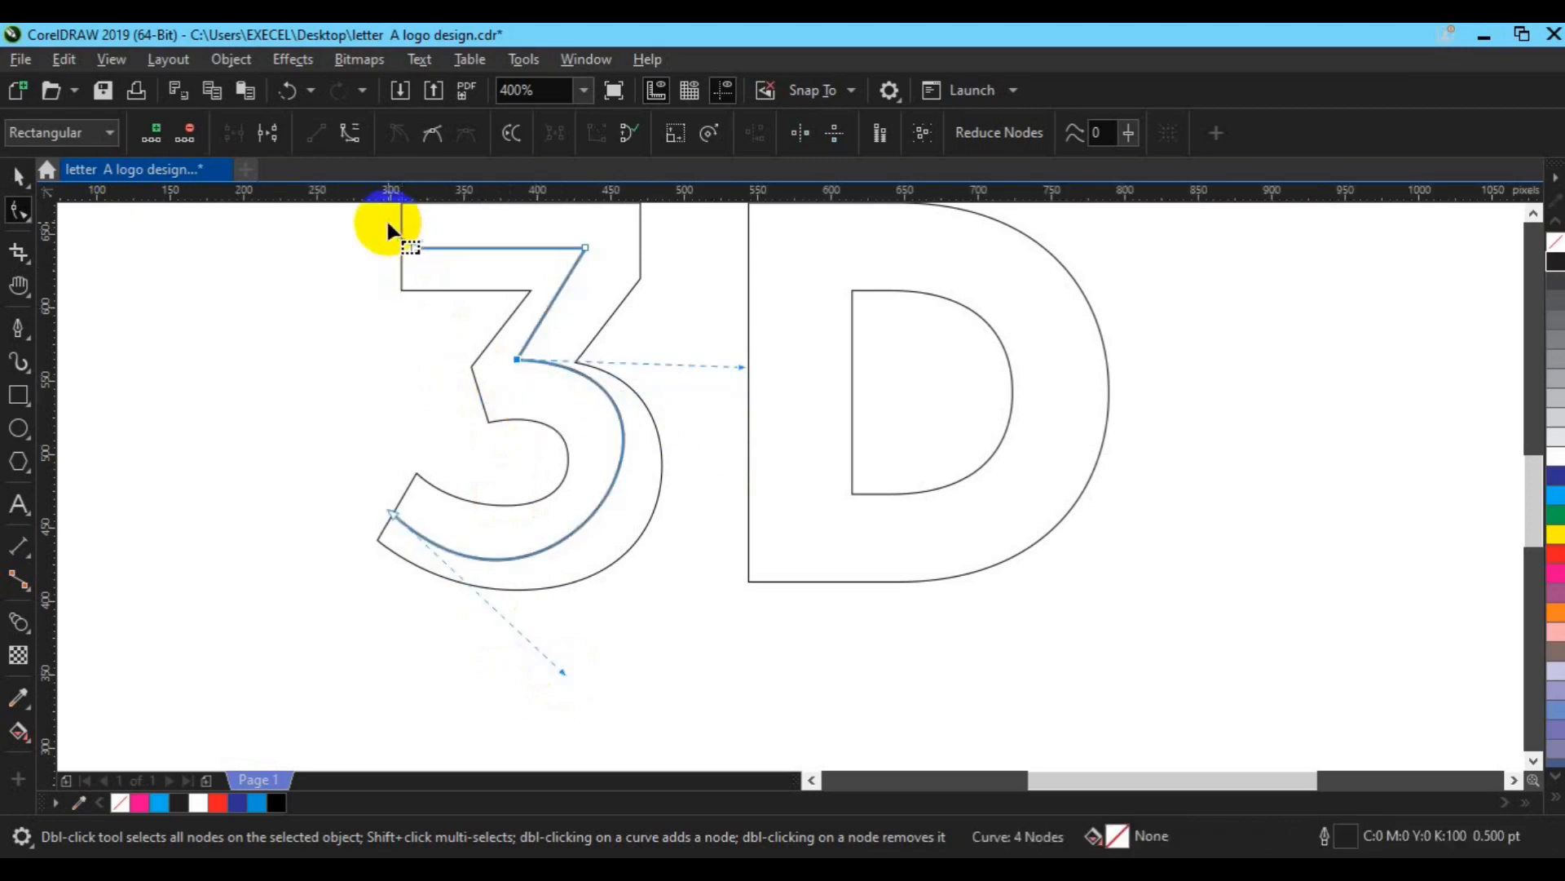
# Step: Move both end nodes of the 3 path's upper horizontal line up about 20 px together
pyautogui.moveTo(385, 221); pyautogui.dragTo(599, 254)
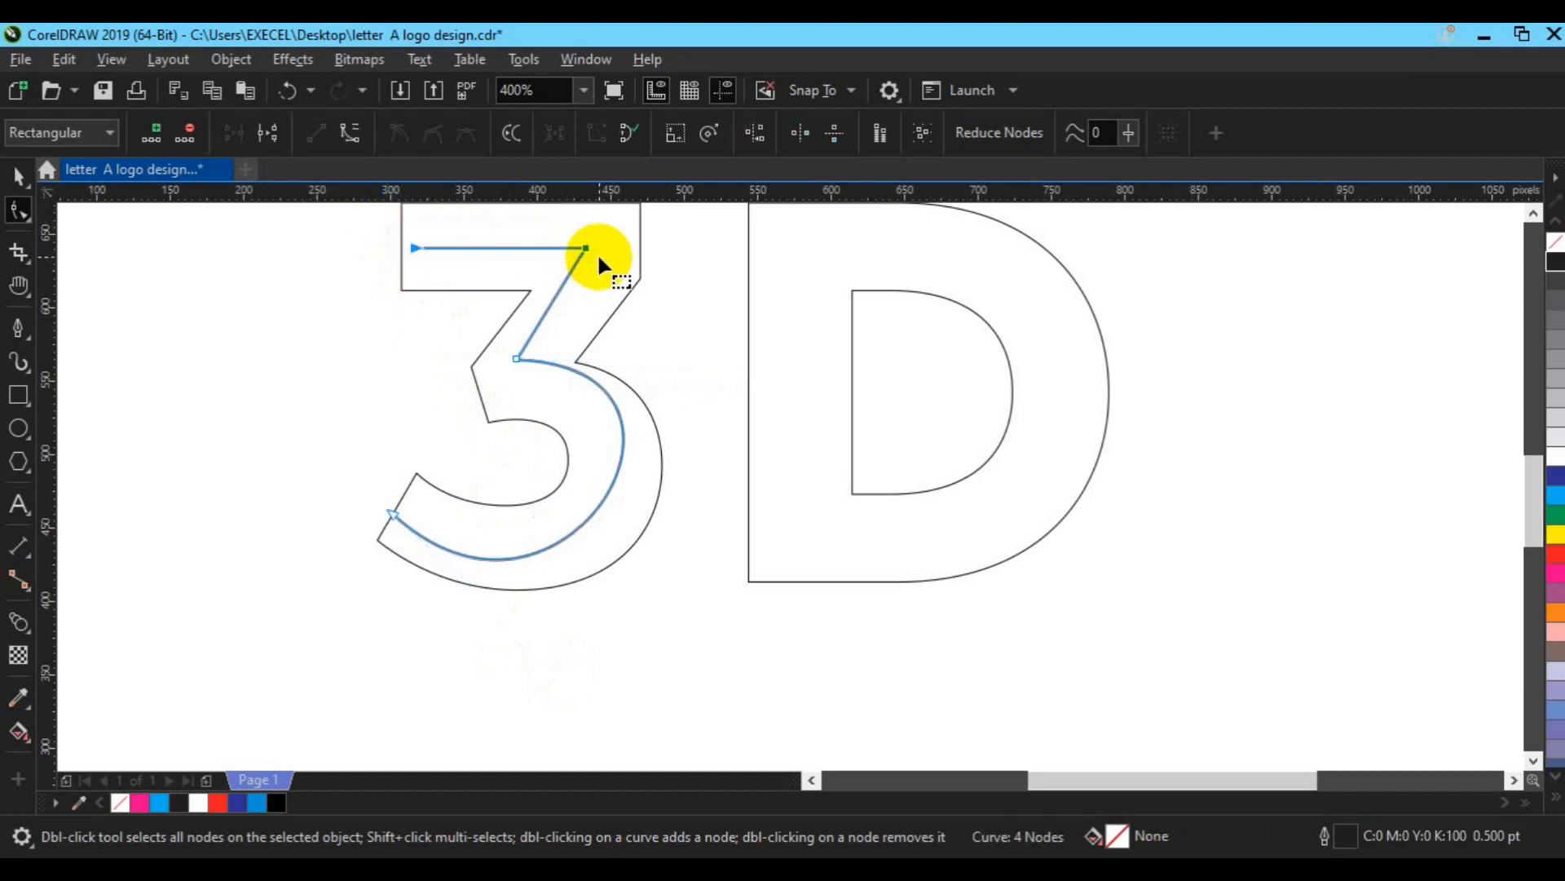
pyautogui.press('Up')
pyautogui.press('Up')
pyautogui.press('Up')
pyautogui.press('Down')
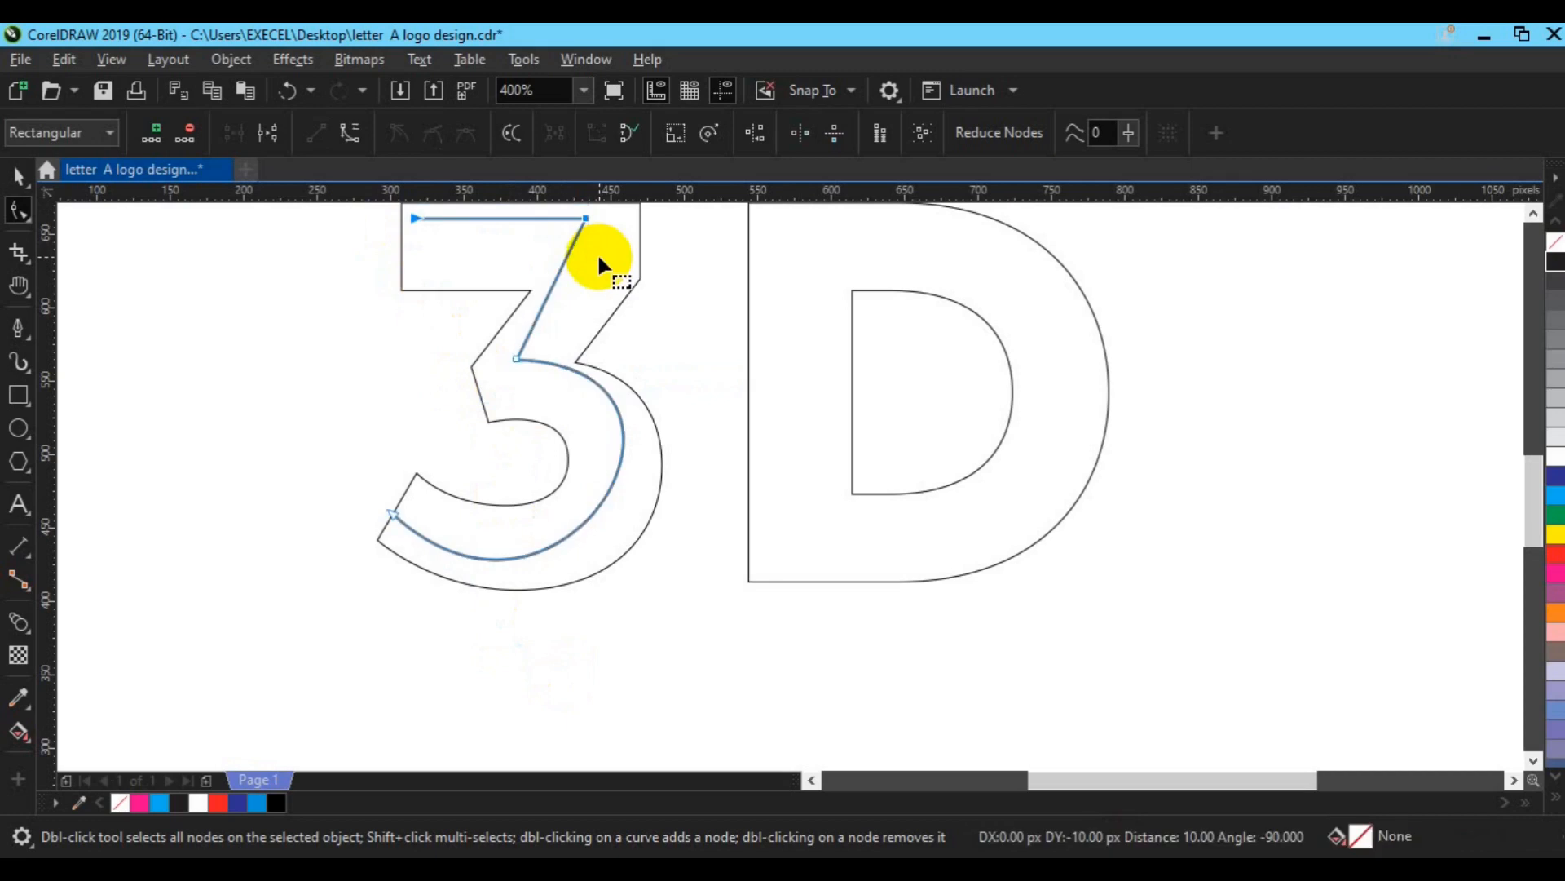
# Step: Nudge the 3 path's notch node down 10 px and extend the open end's curve handle outward about 25 px
pyautogui.moveTo(562, 327); pyautogui.dragTo(471, 372)
pyautogui.press('Down')
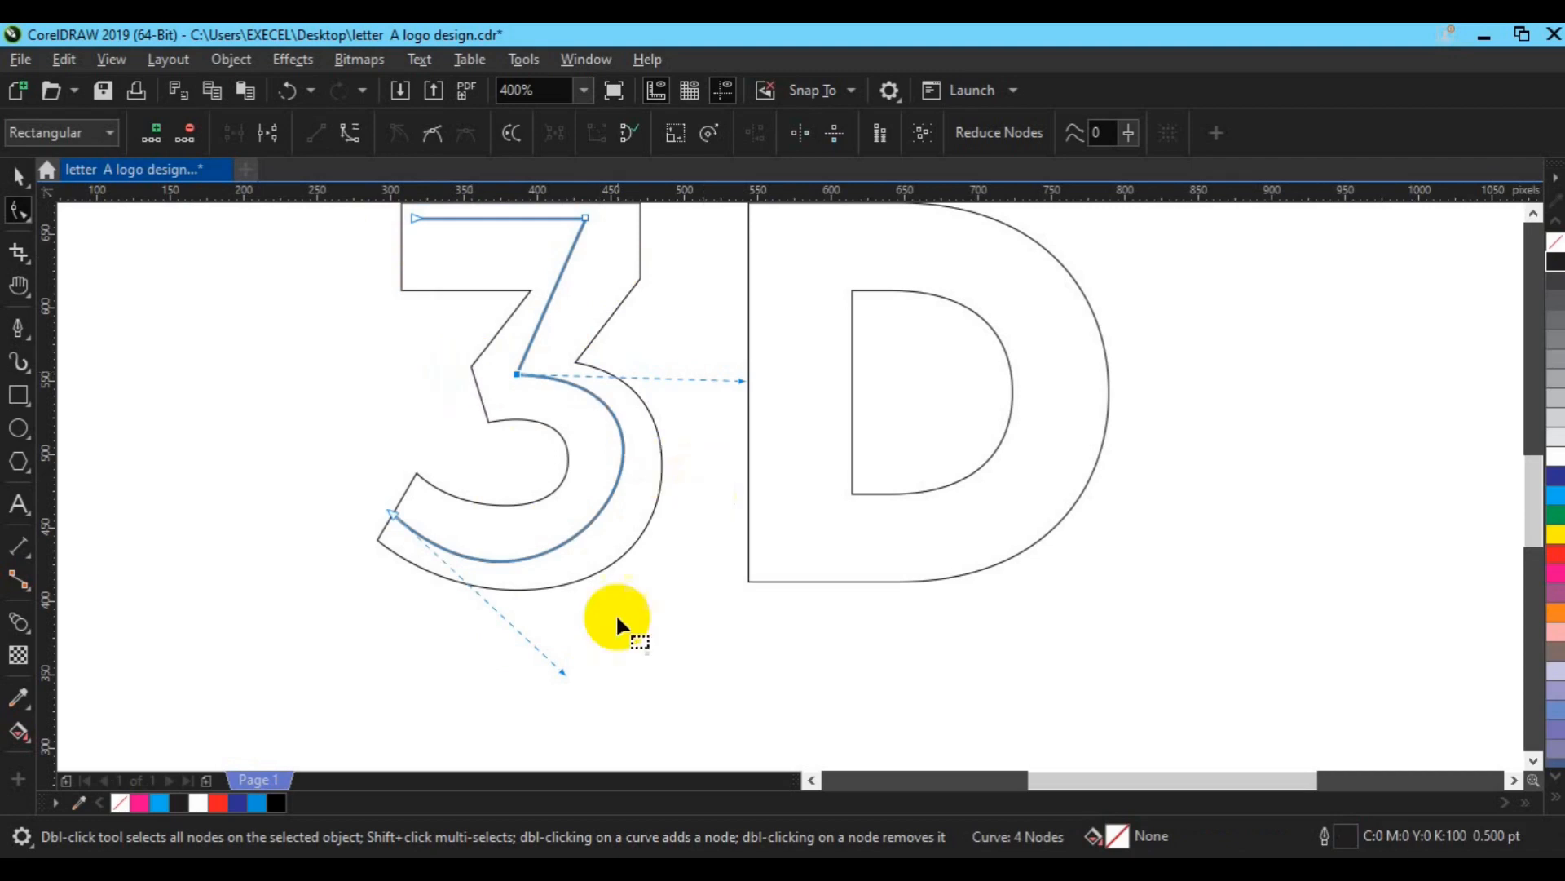
pyautogui.moveTo(563, 669); pyautogui.dragTo(597, 676)
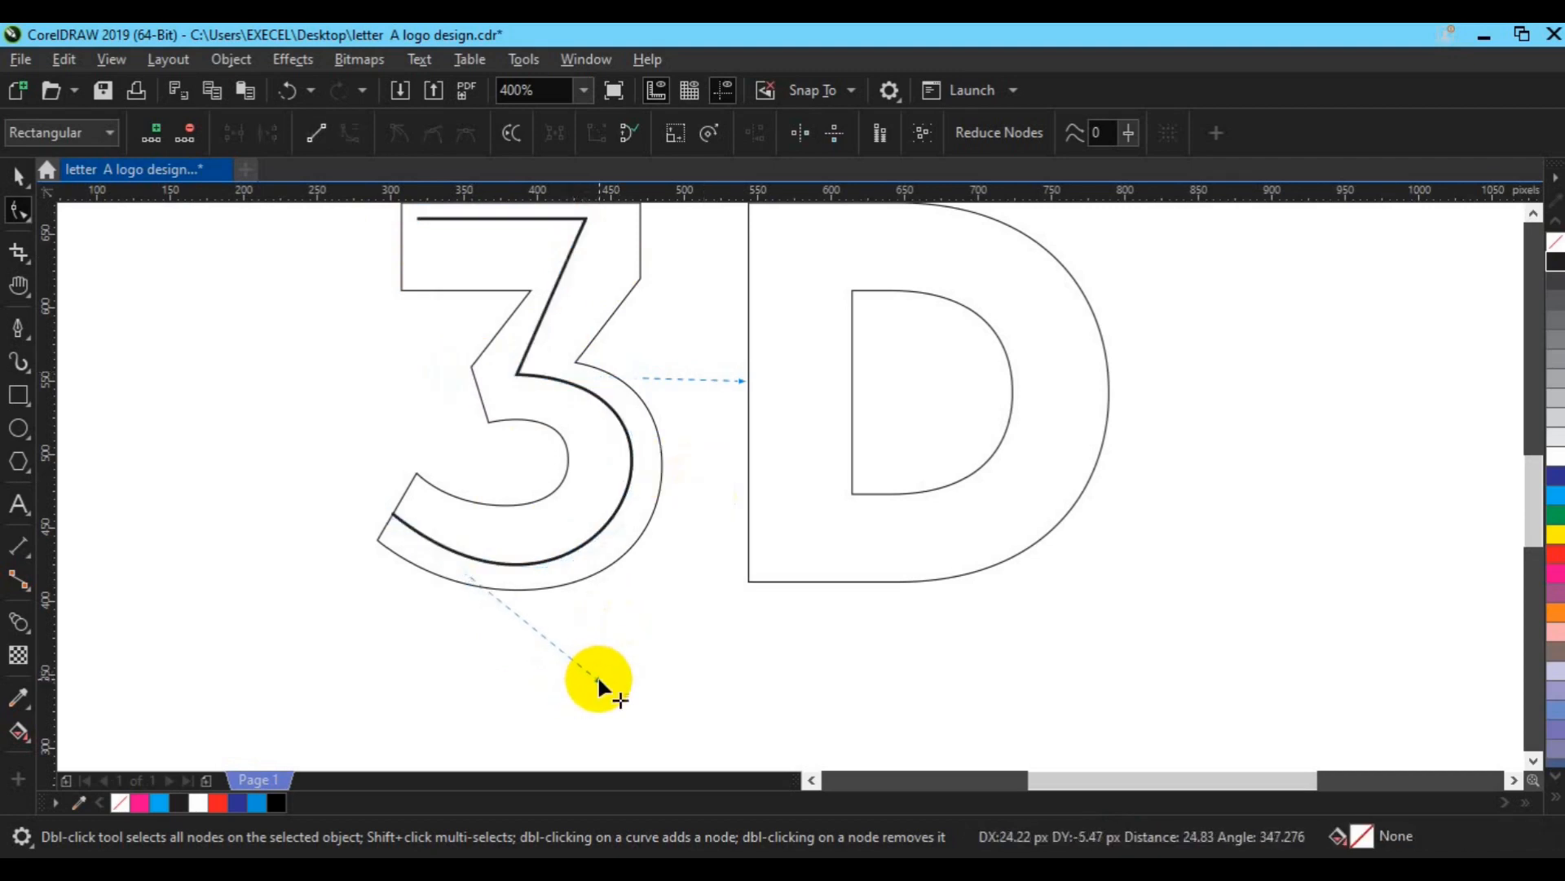
pyautogui.press('space')
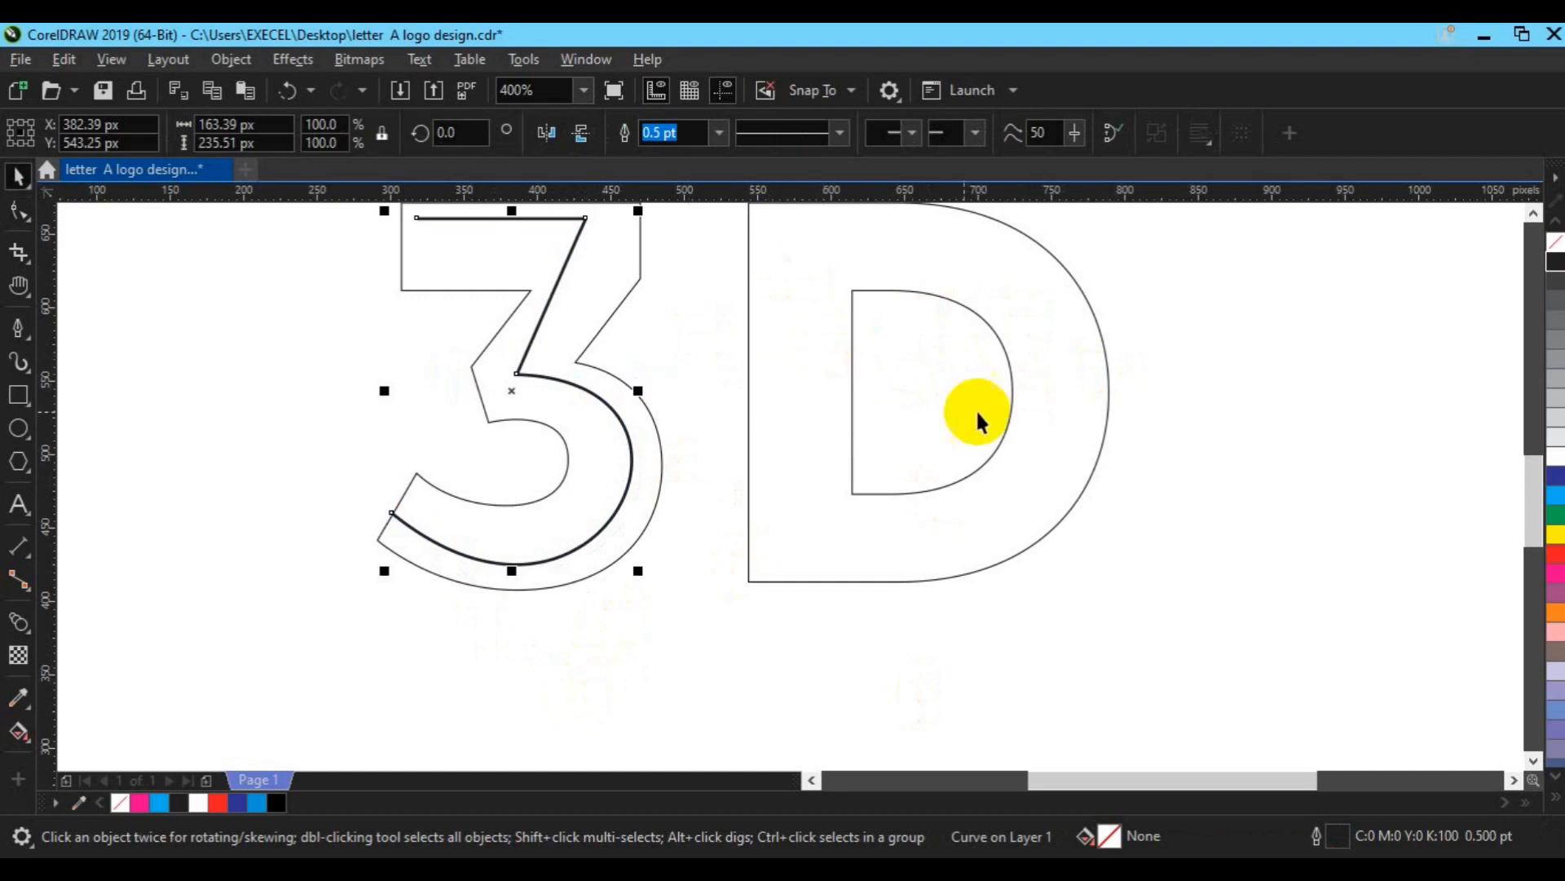
# Step: With the Pen tool, draw a curve about 174 by 204 px from the D's upper stem around its bowl to the lower stem
pyautogui.press('h')
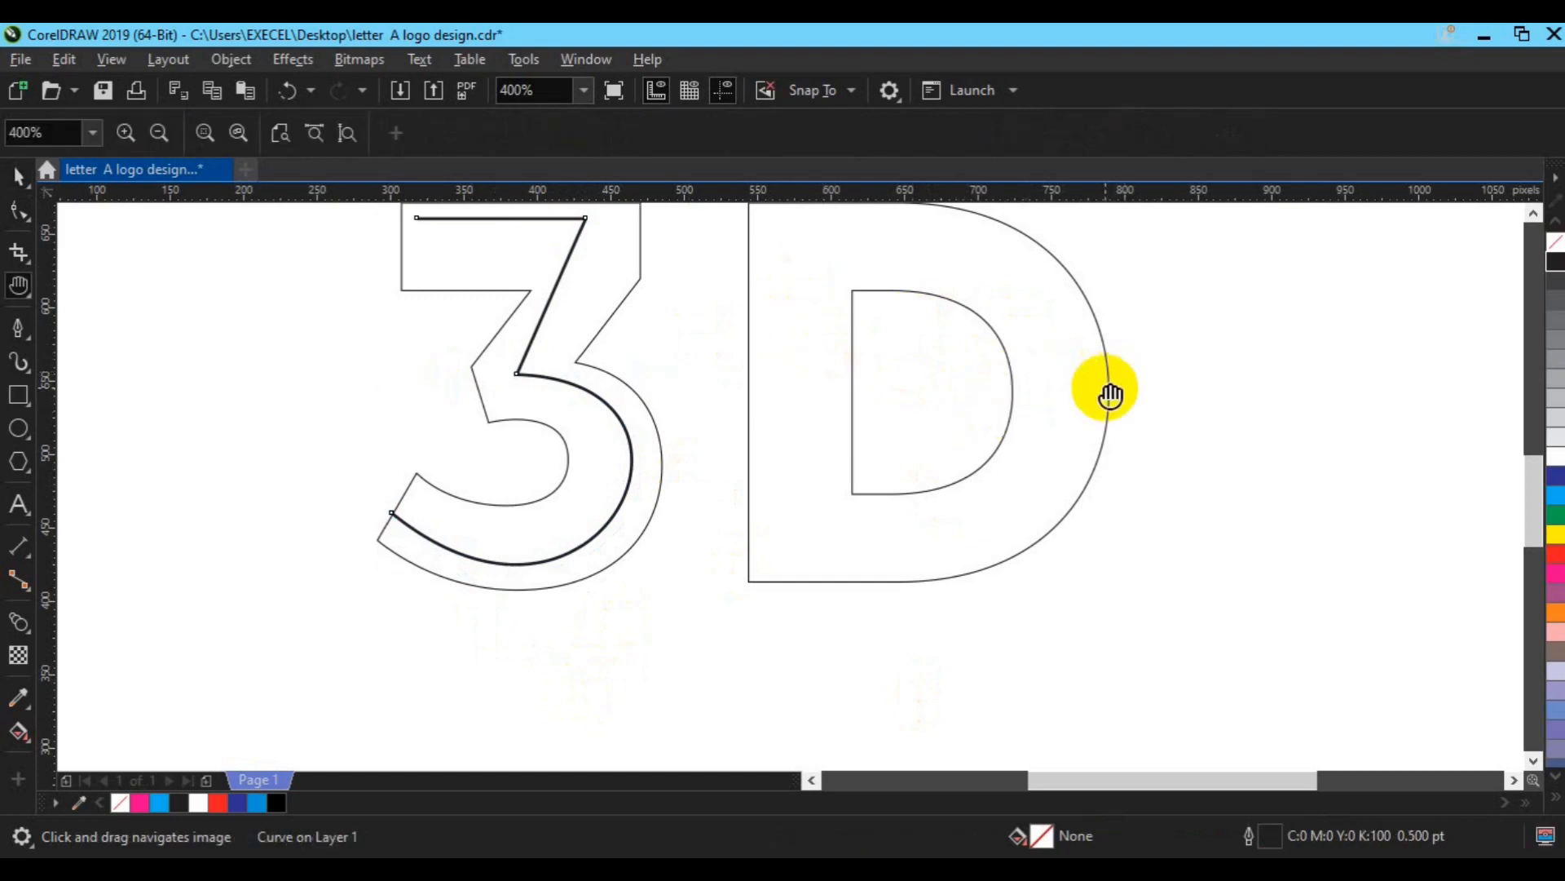
pyautogui.moveTo(1109, 395); pyautogui.dragTo(1088, 440)
pyautogui.click(16, 359)
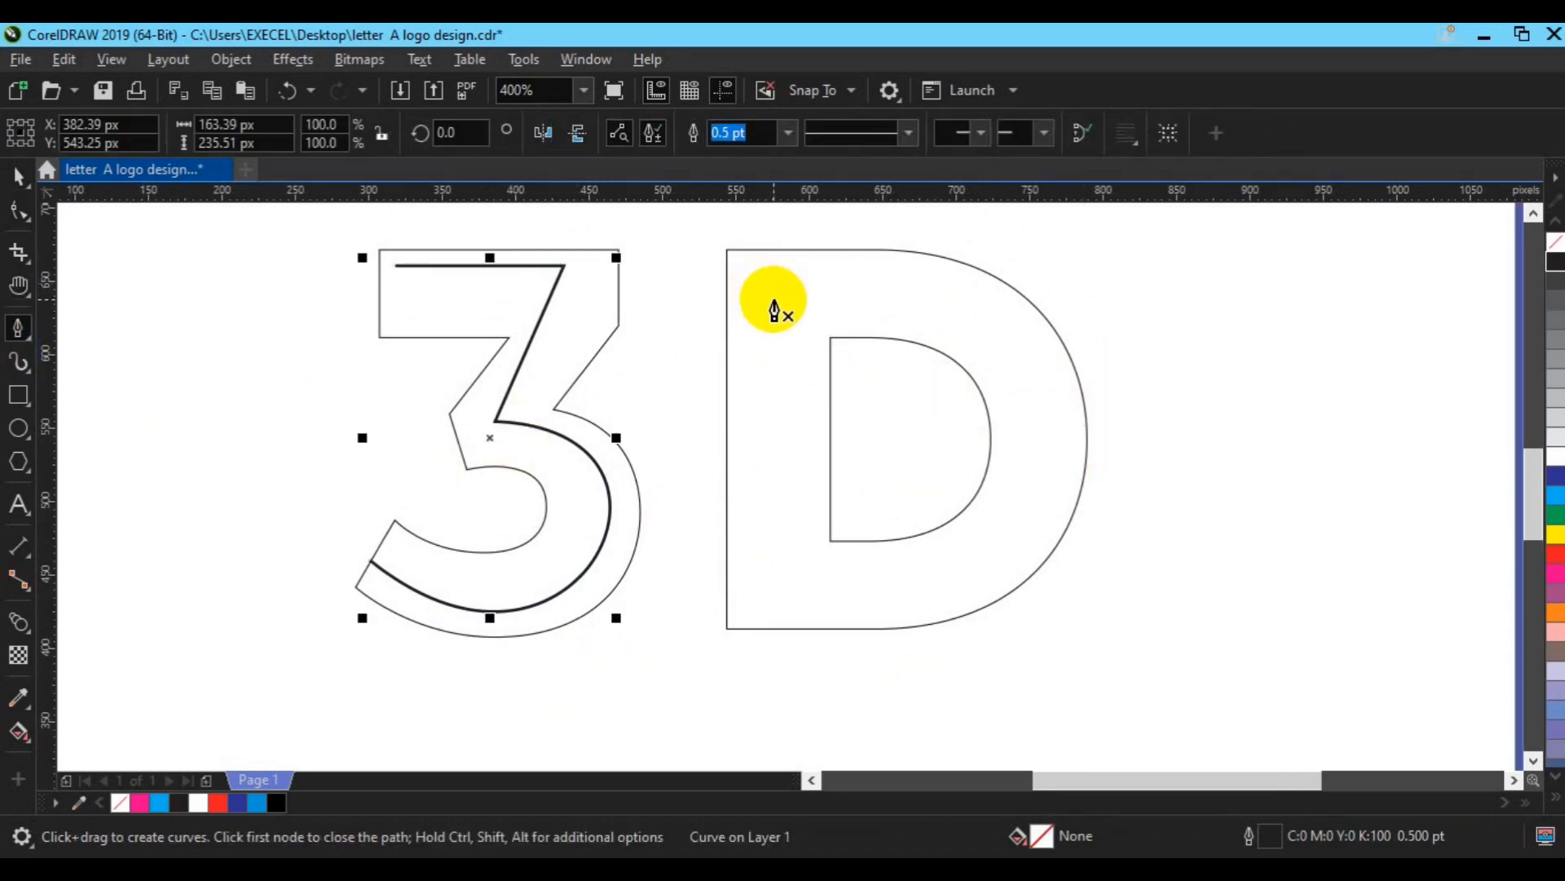
pyautogui.click(774, 300)
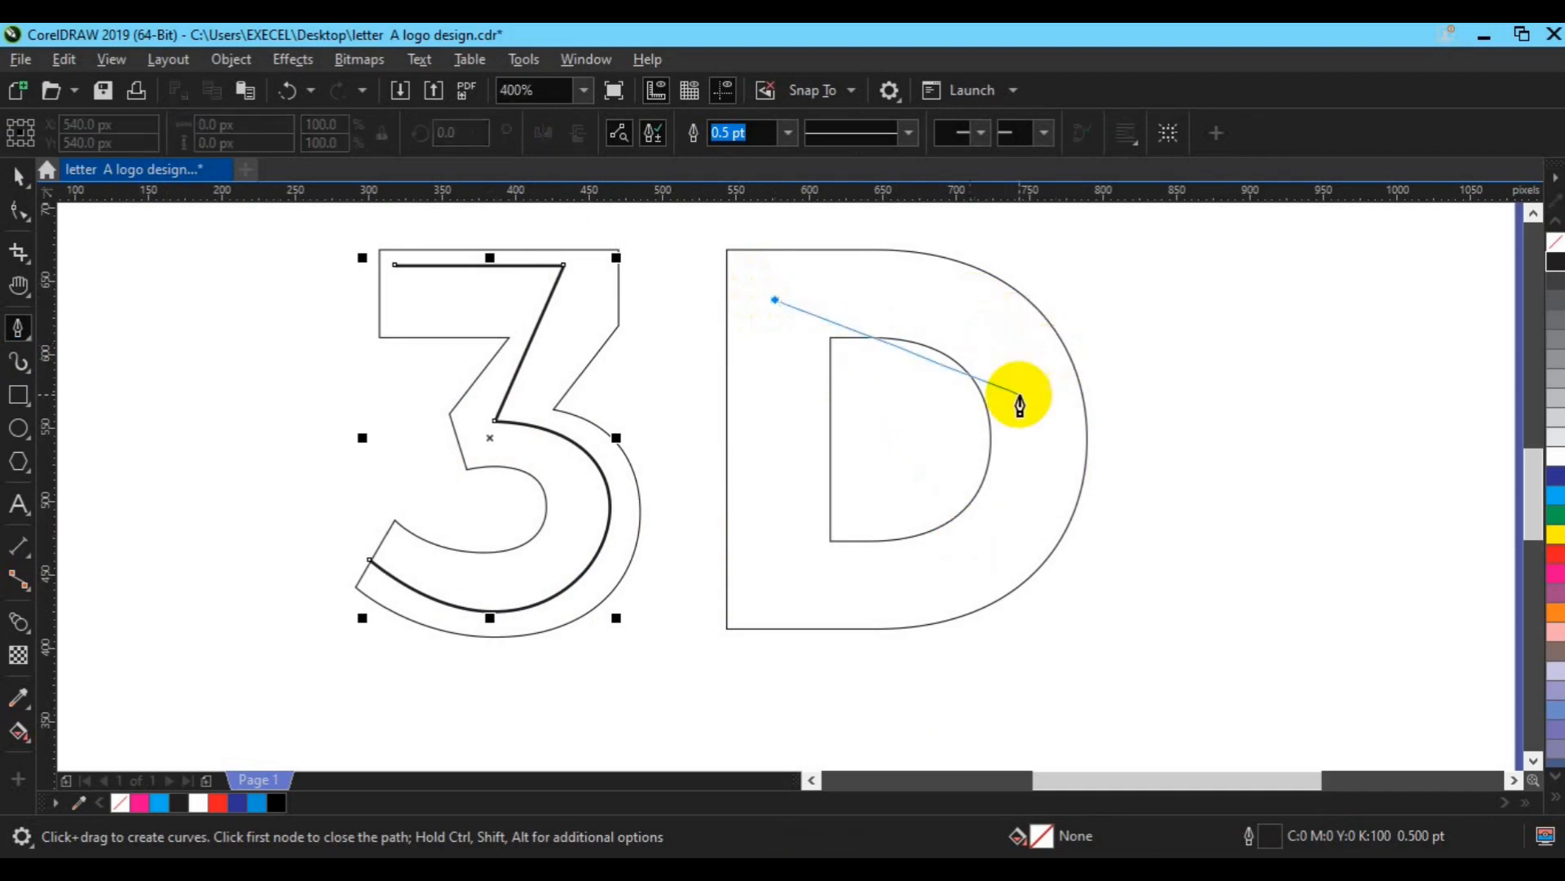
pyautogui.moveTo(1019, 396); pyautogui.dragTo(1066, 532)
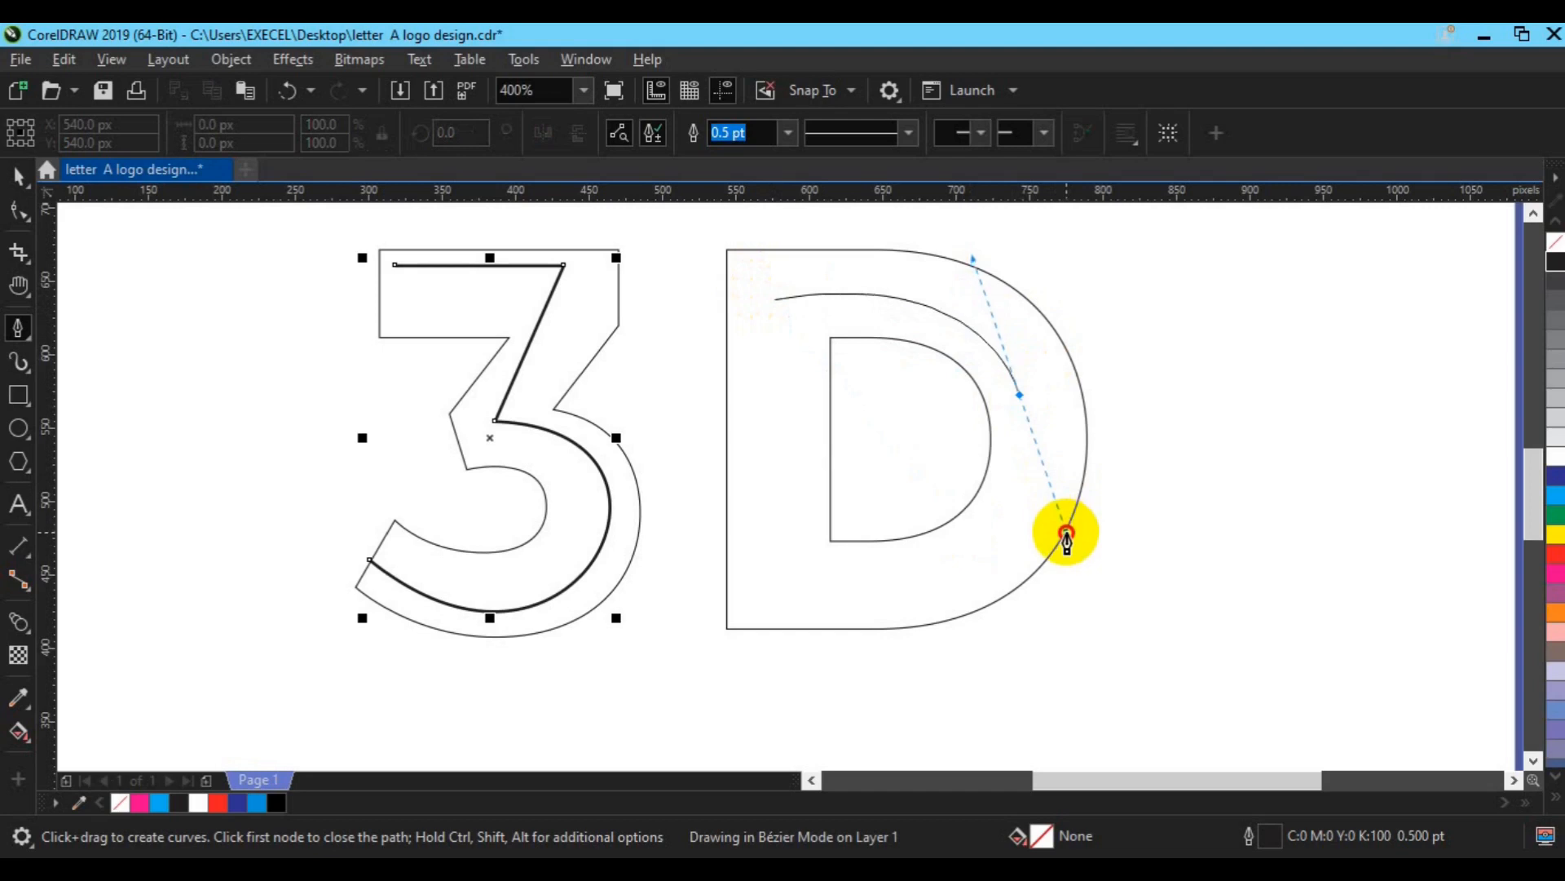
pyautogui.moveTo(1066, 531); pyautogui.dragTo(1066, 531)
pyautogui.moveTo(781, 586); pyautogui.dragTo(599, 561)
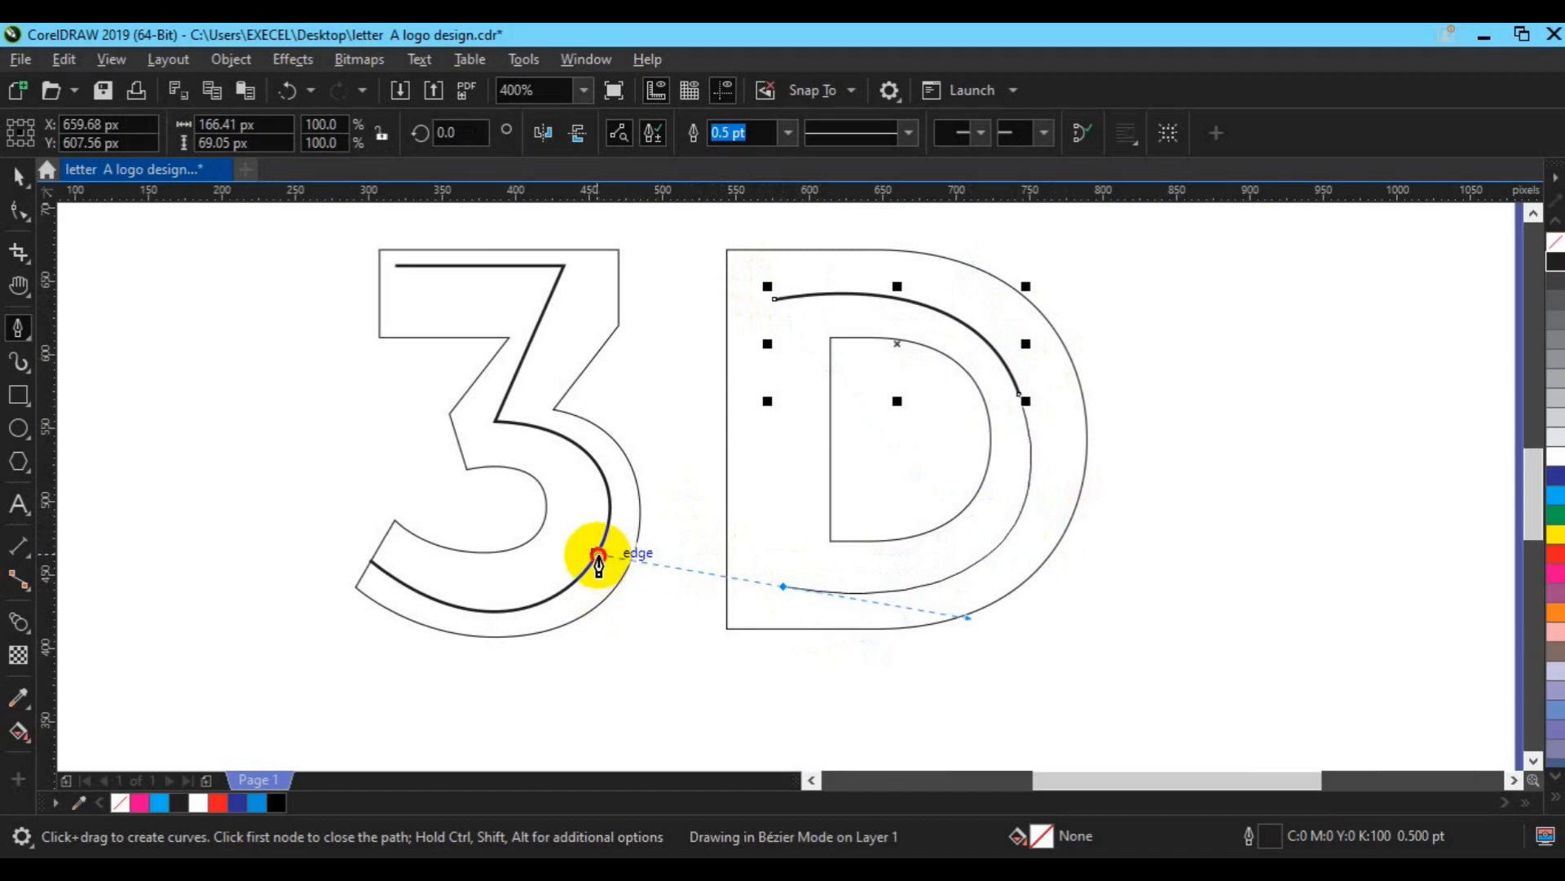
pyautogui.moveTo(599, 561); pyautogui.dragTo(601, 554)
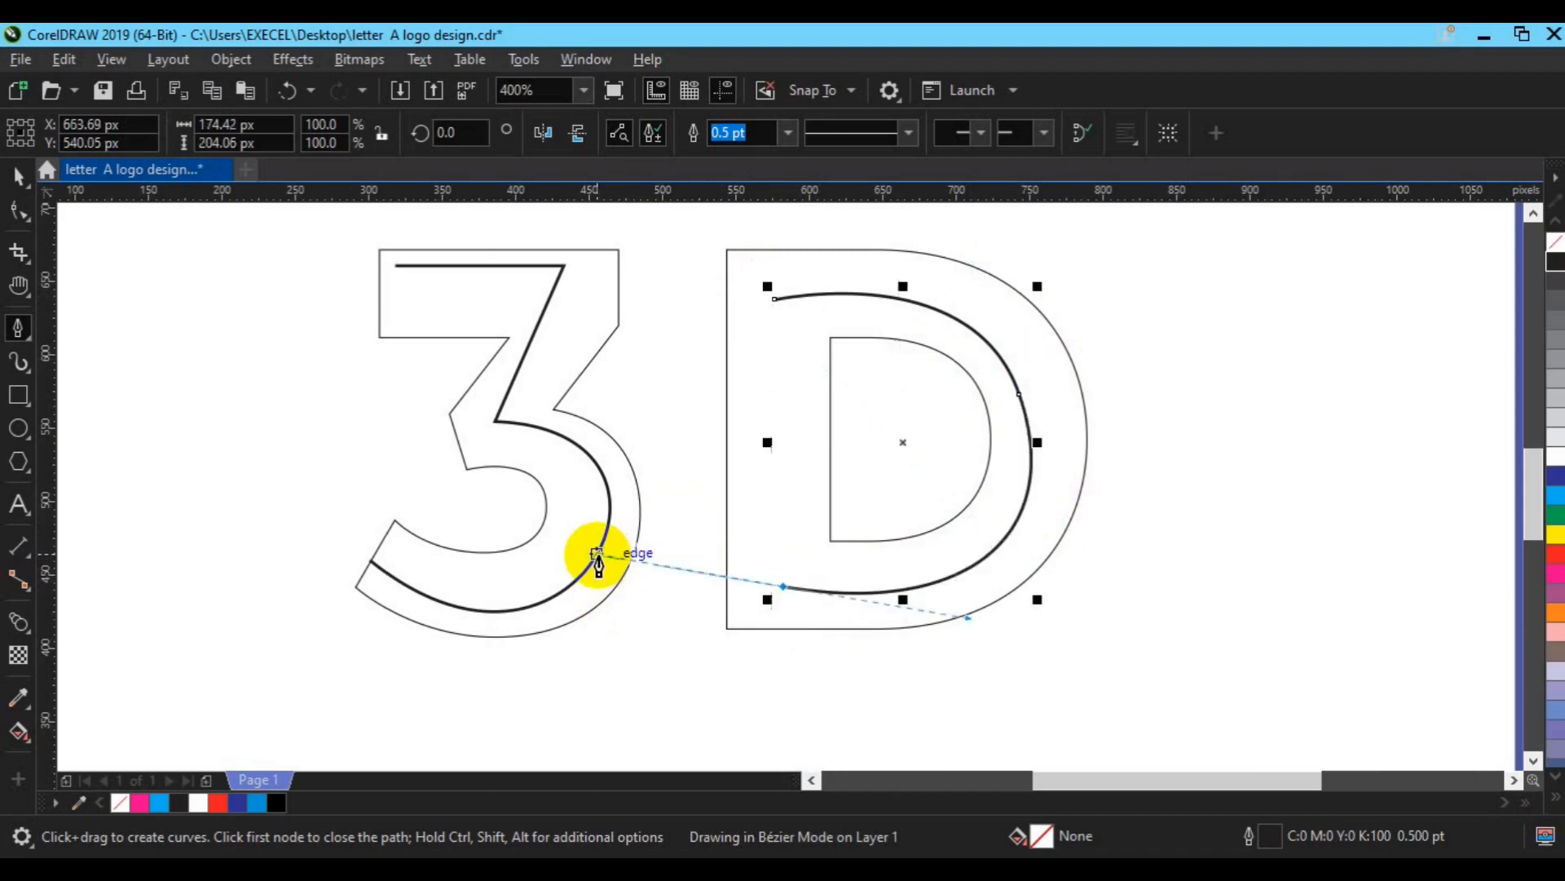
# Step: Try to close the D's path from its lower end back to the starting node, and undo it
pyautogui.click(784, 587)
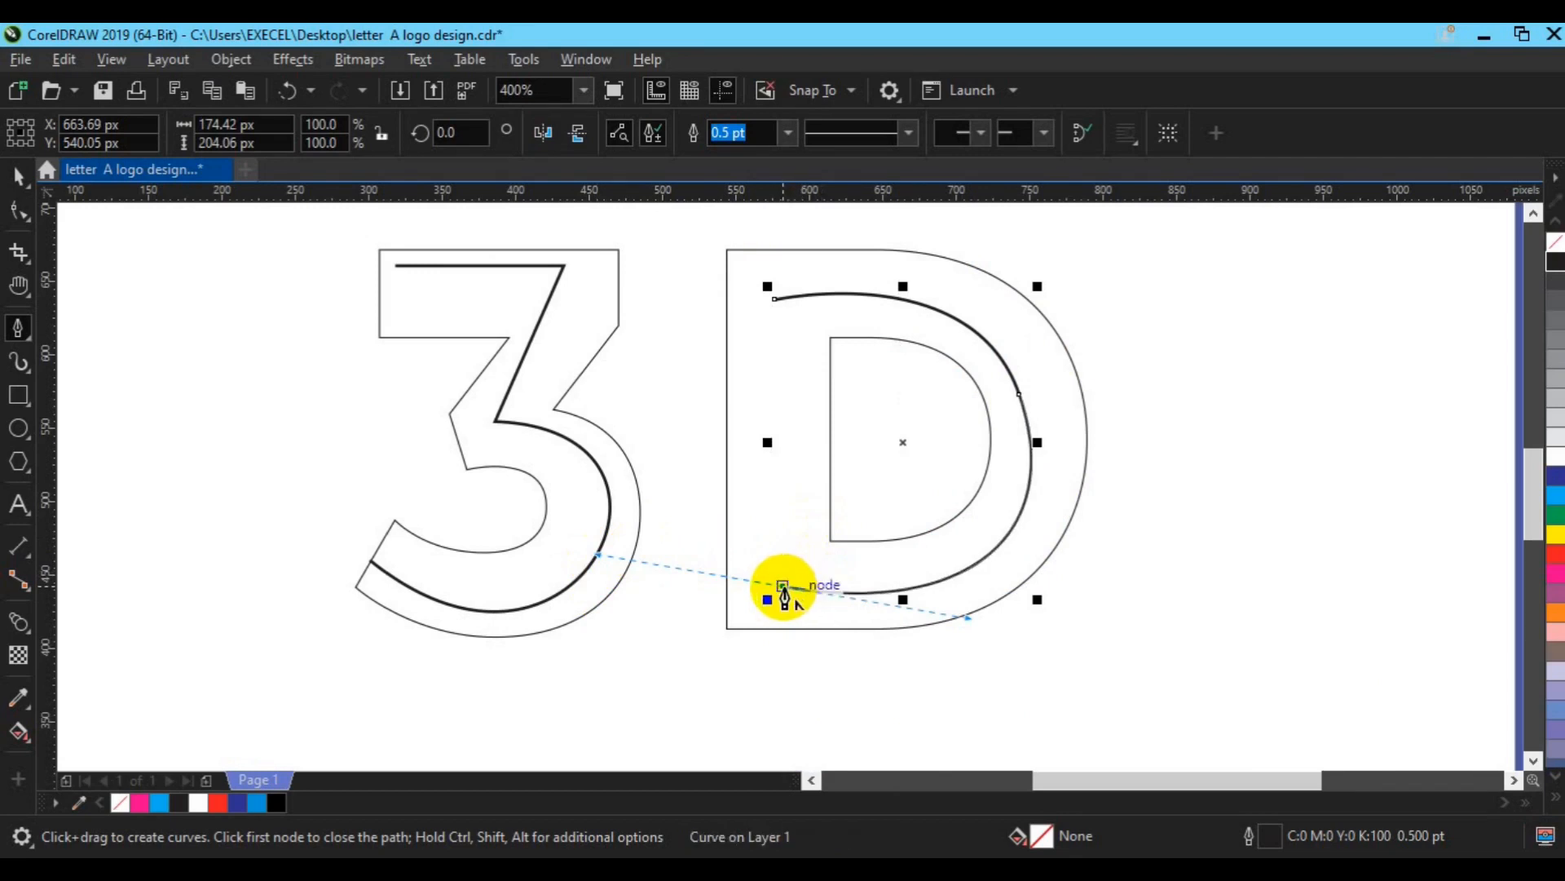
pyautogui.click(771, 301)
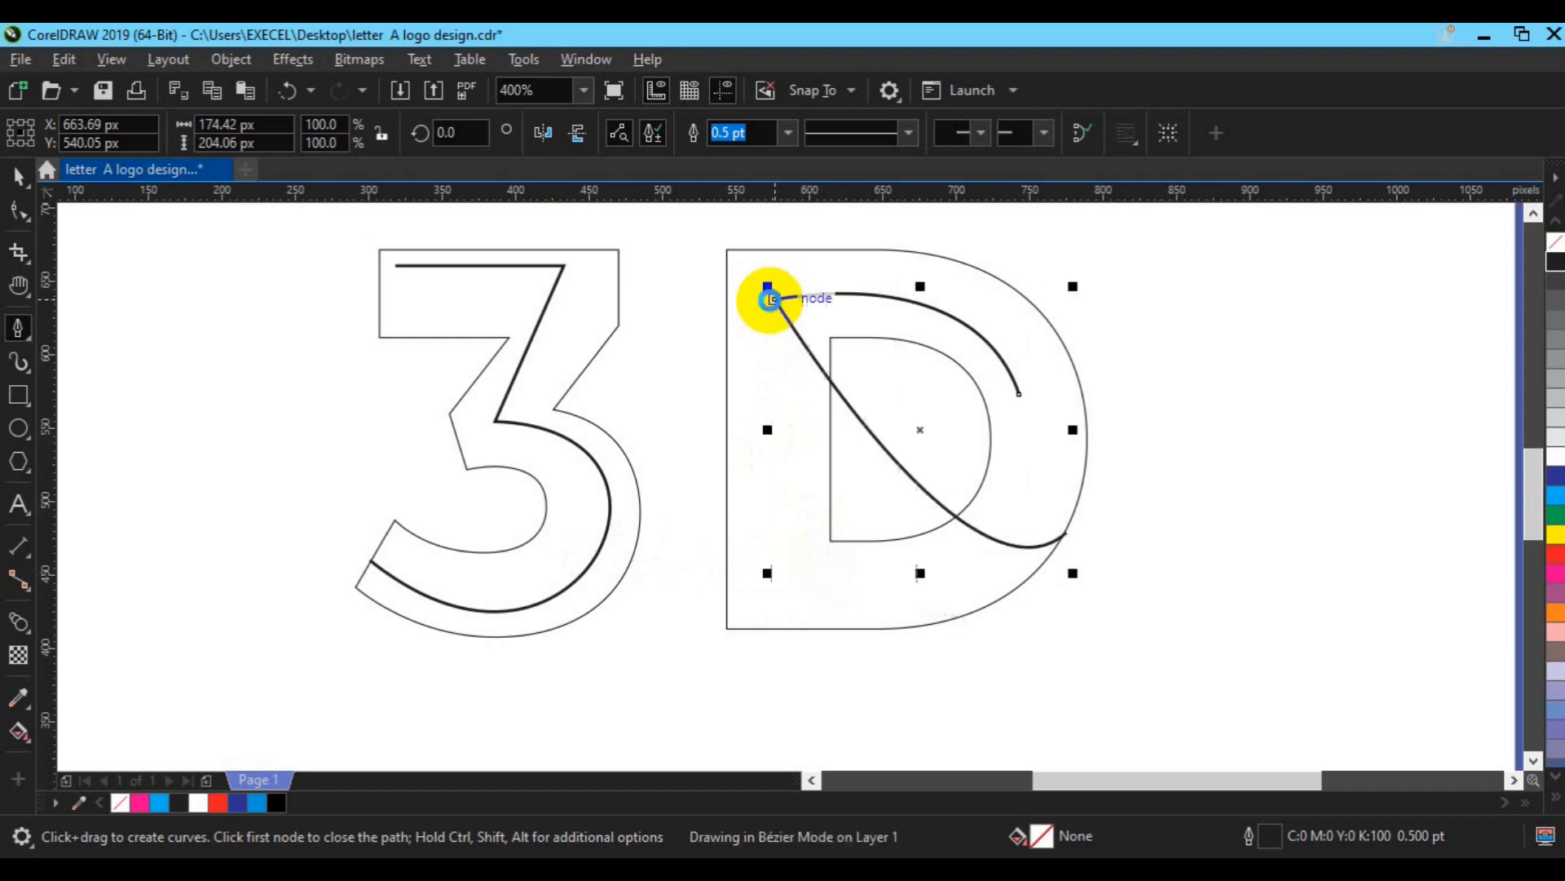
pyautogui.hotkey('ctrl', 'z')
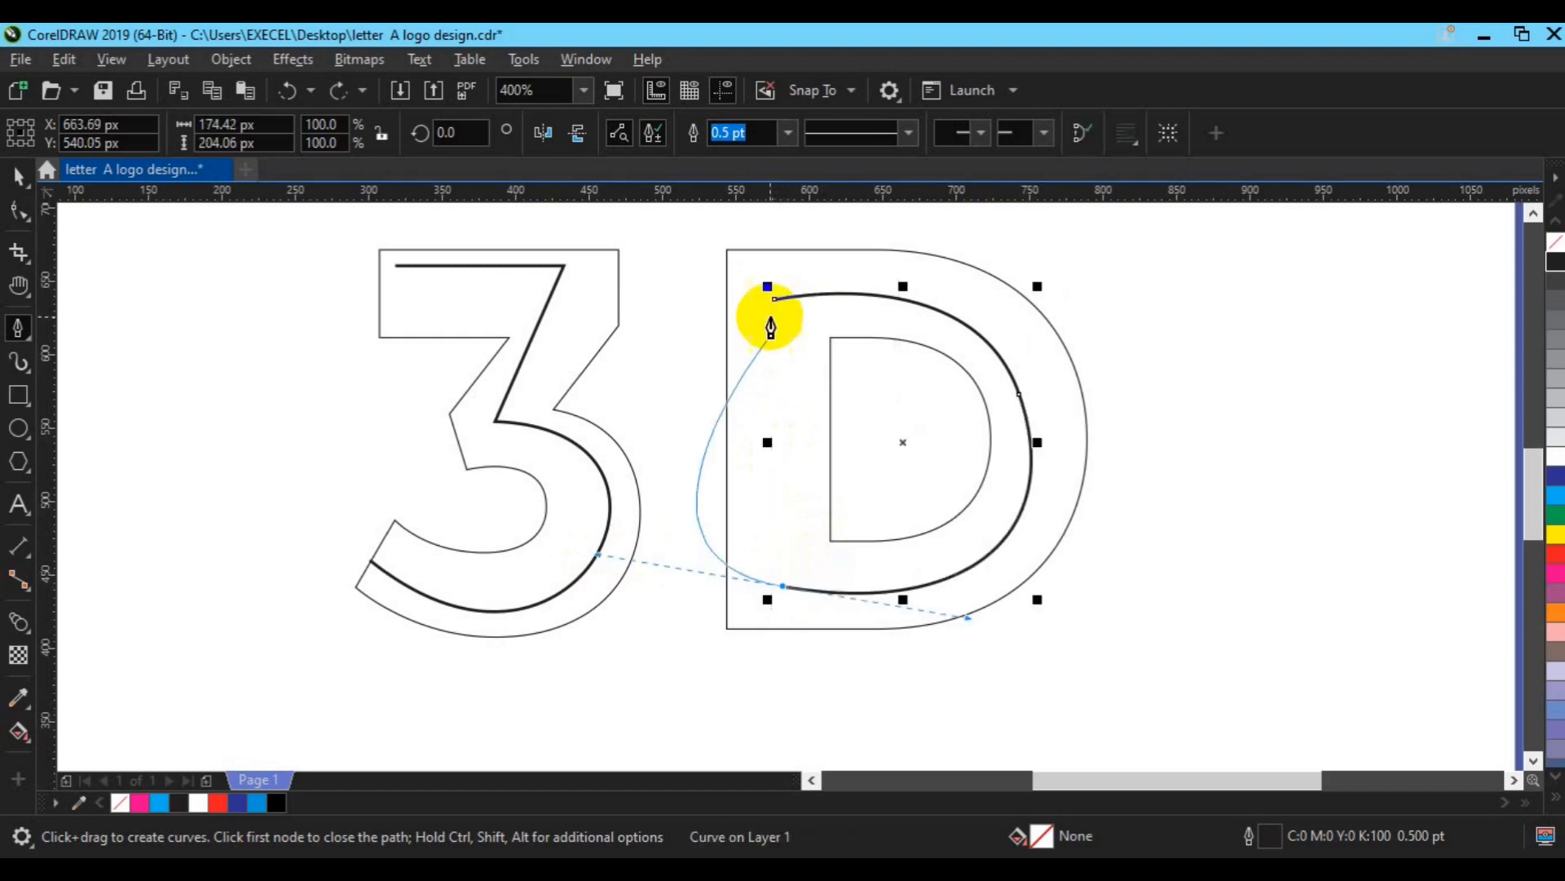
# Step: Try to close the D's path with a straight segment to its upper node, and delete the whole path
pyautogui.click(782, 585)
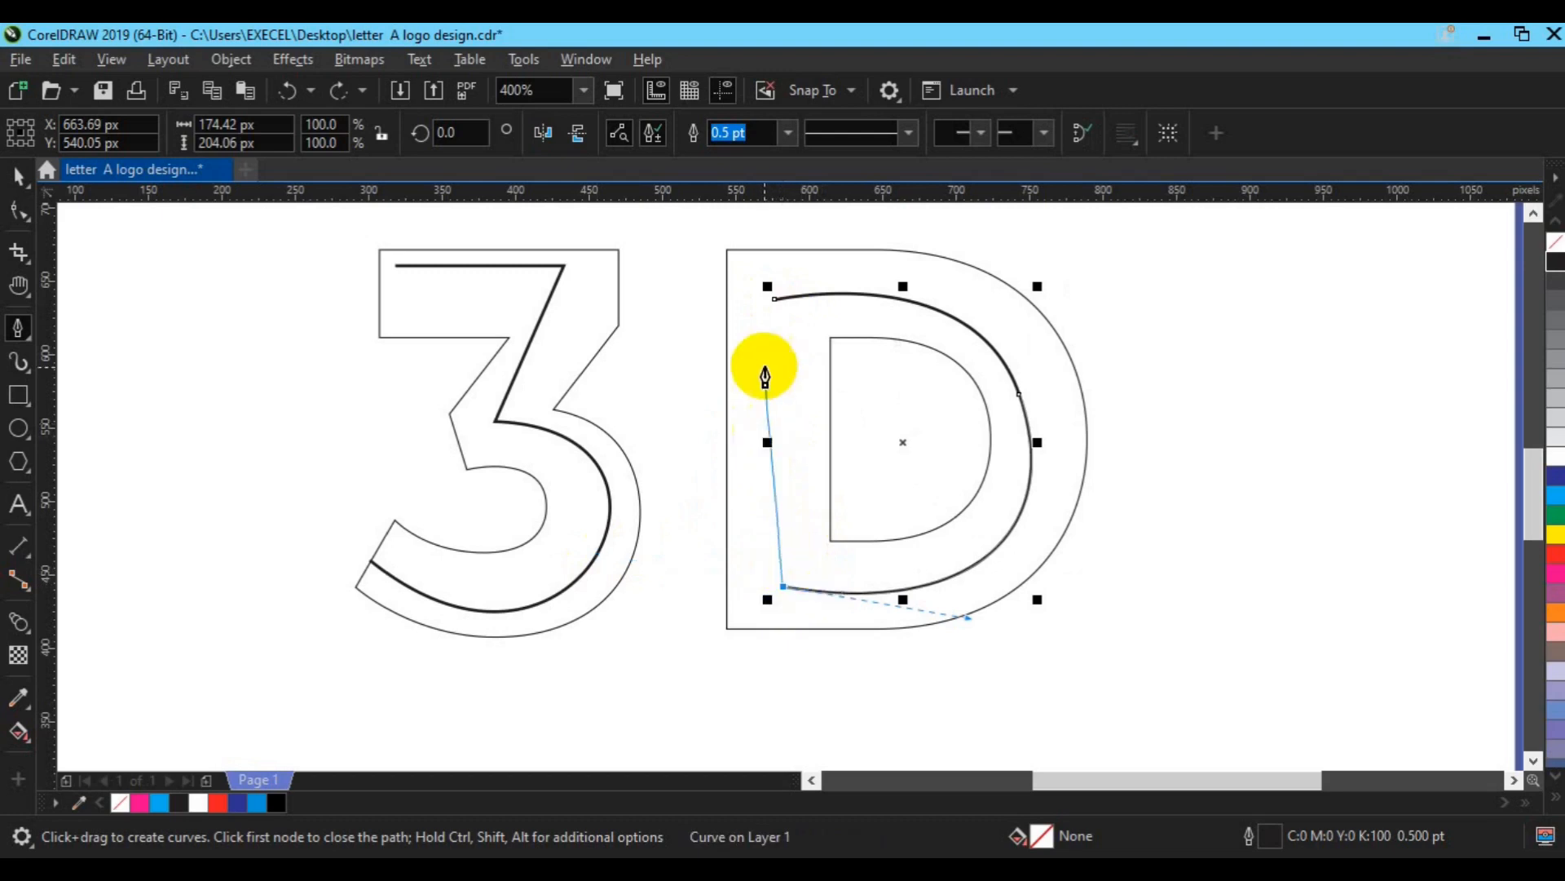
pyautogui.click(775, 303)
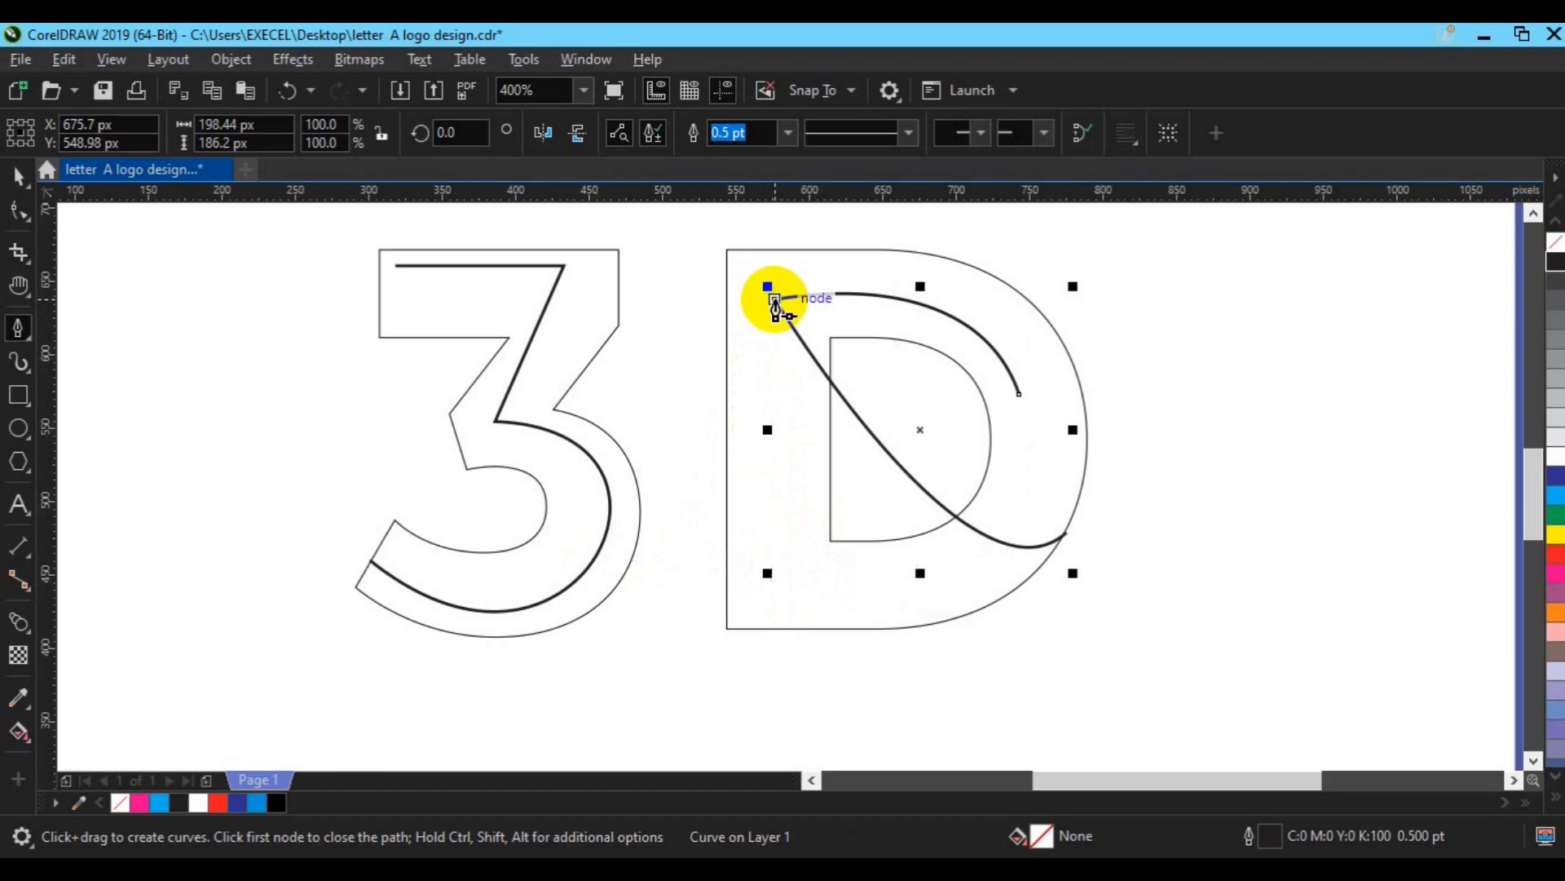
pyautogui.press('ctrl')
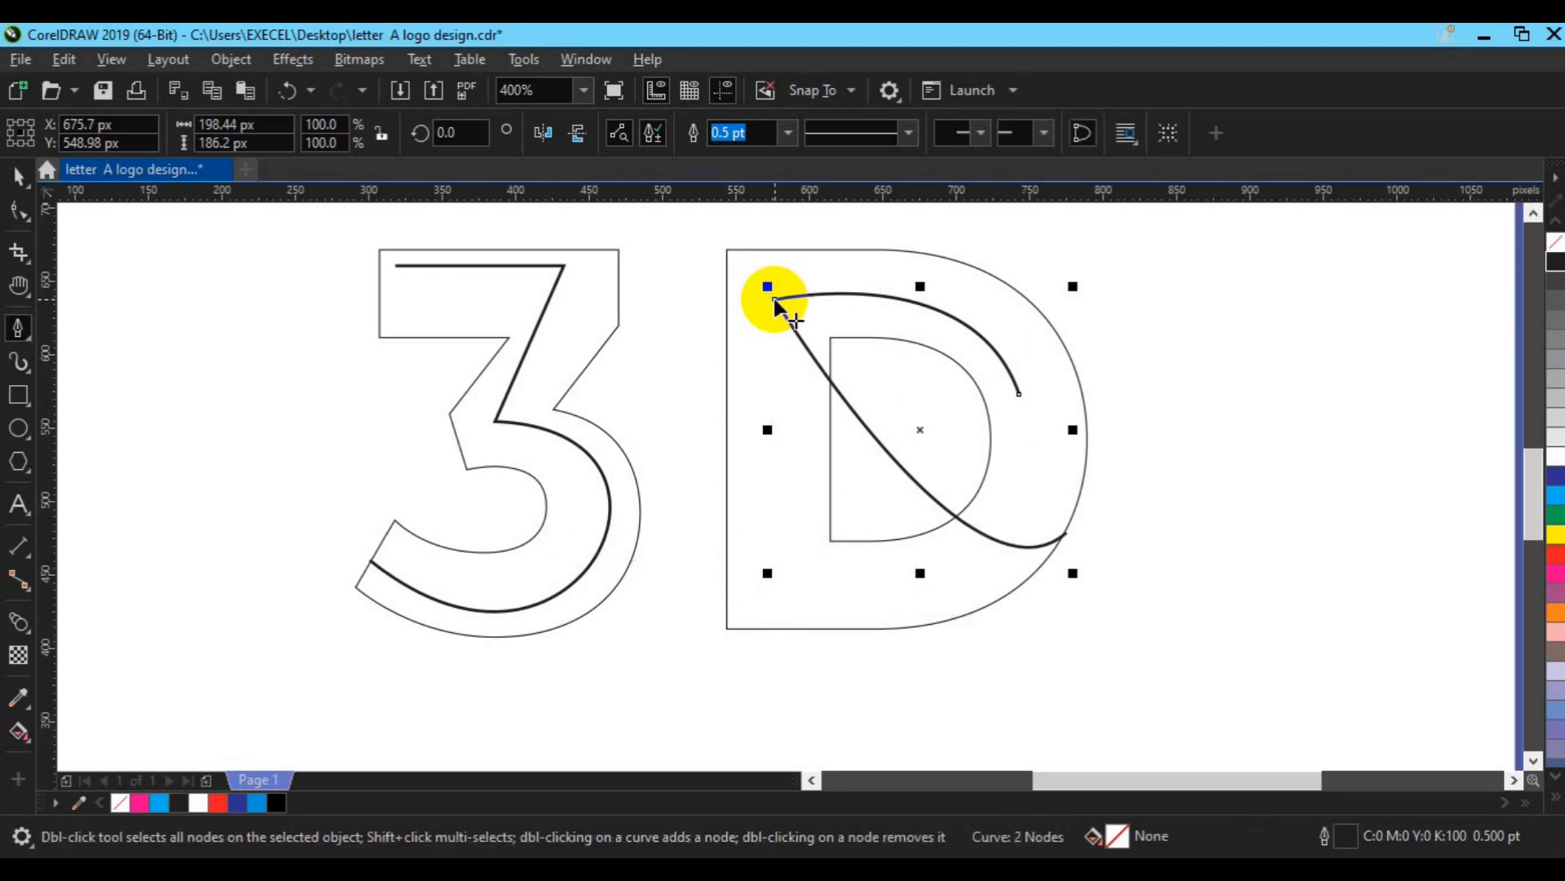
pyautogui.press('space')
pyautogui.press('Delete')
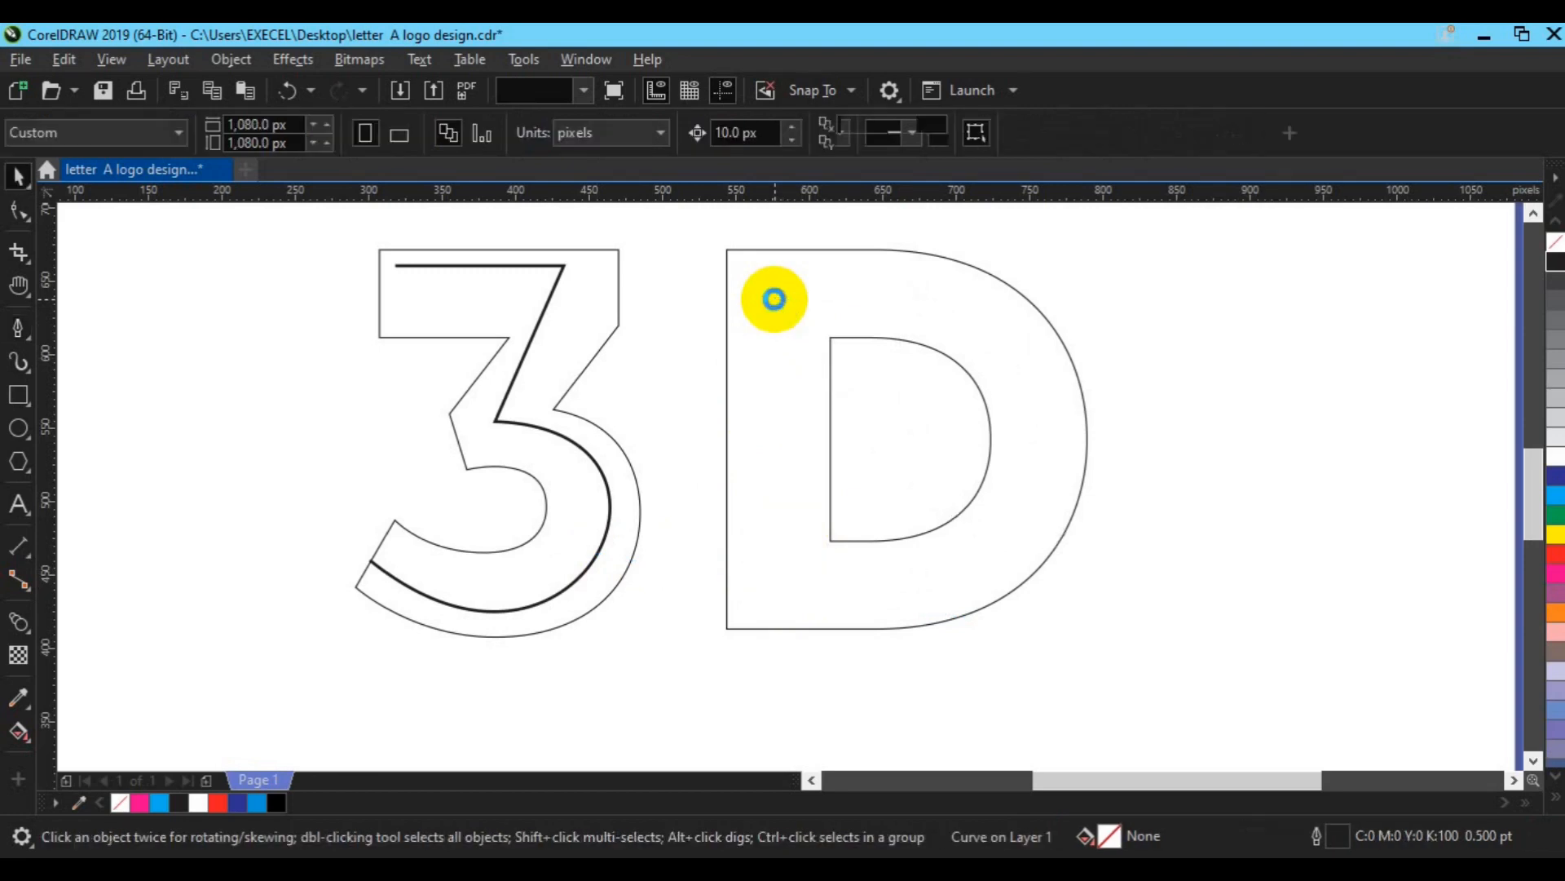
# Step: With the Pen tool, draw a closed D path about 183 by 196 px inside the D outline, with a straight stem
pyautogui.click(14, 333)
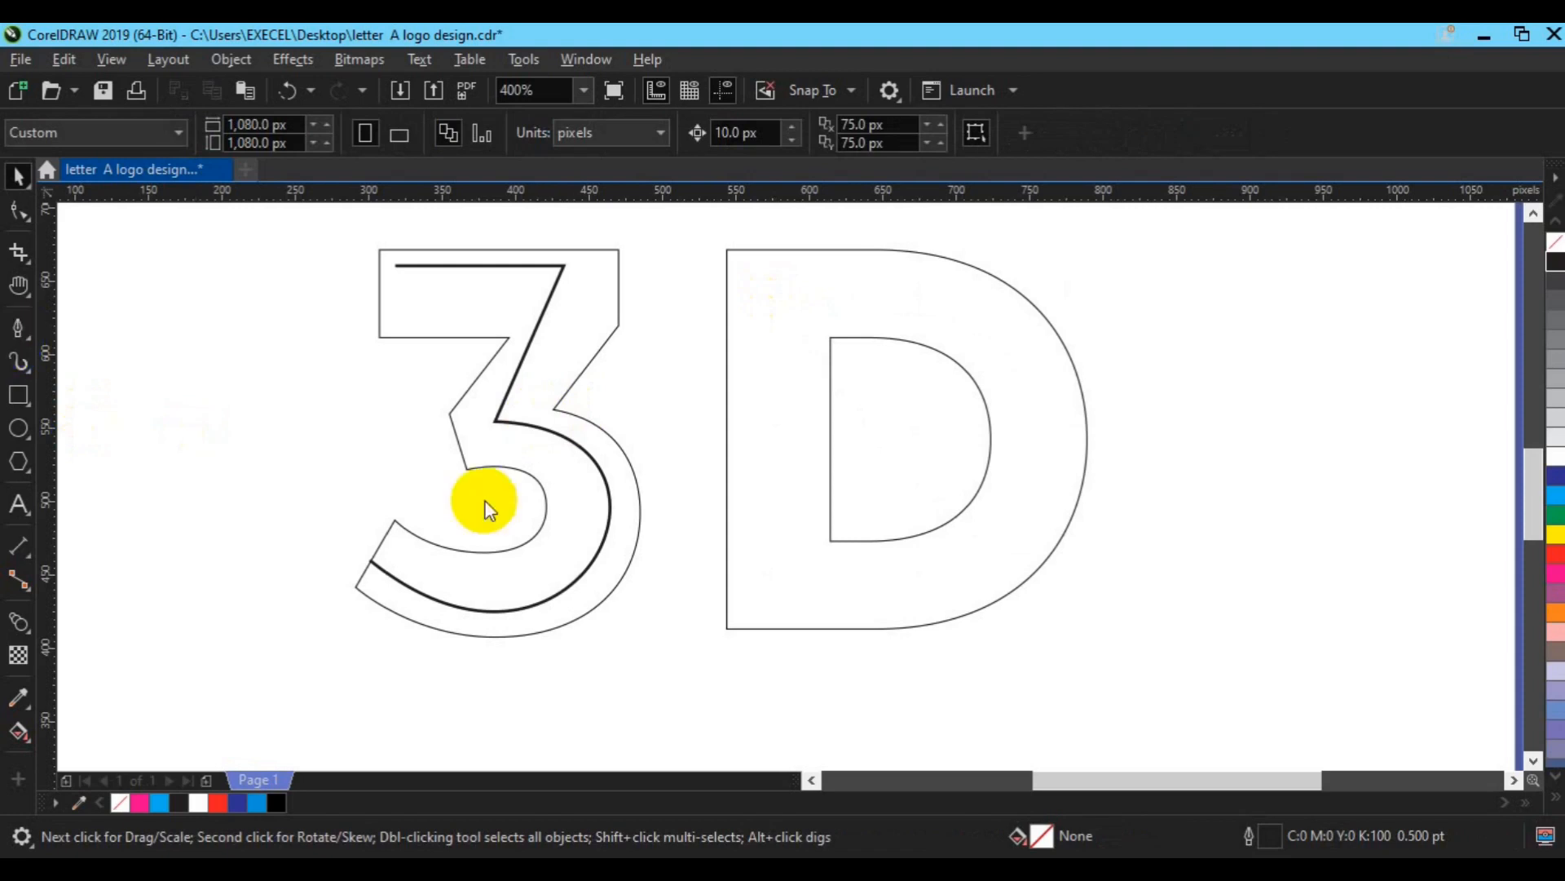
pyautogui.click(775, 305)
pyautogui.moveTo(1041, 430); pyautogui.dragTo(1077, 620)
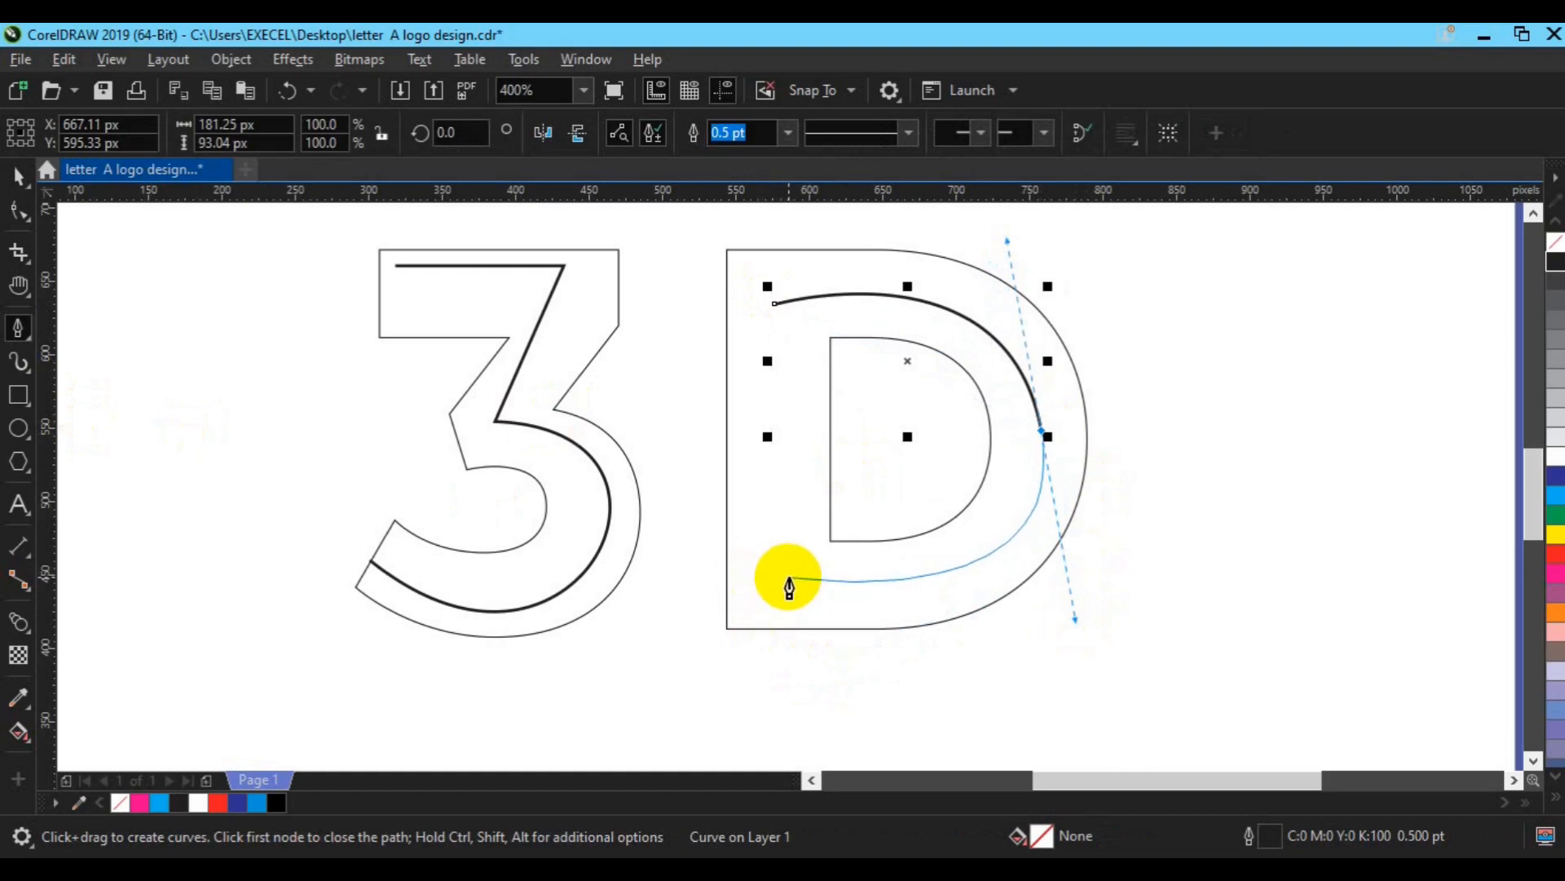
pyautogui.click(789, 581)
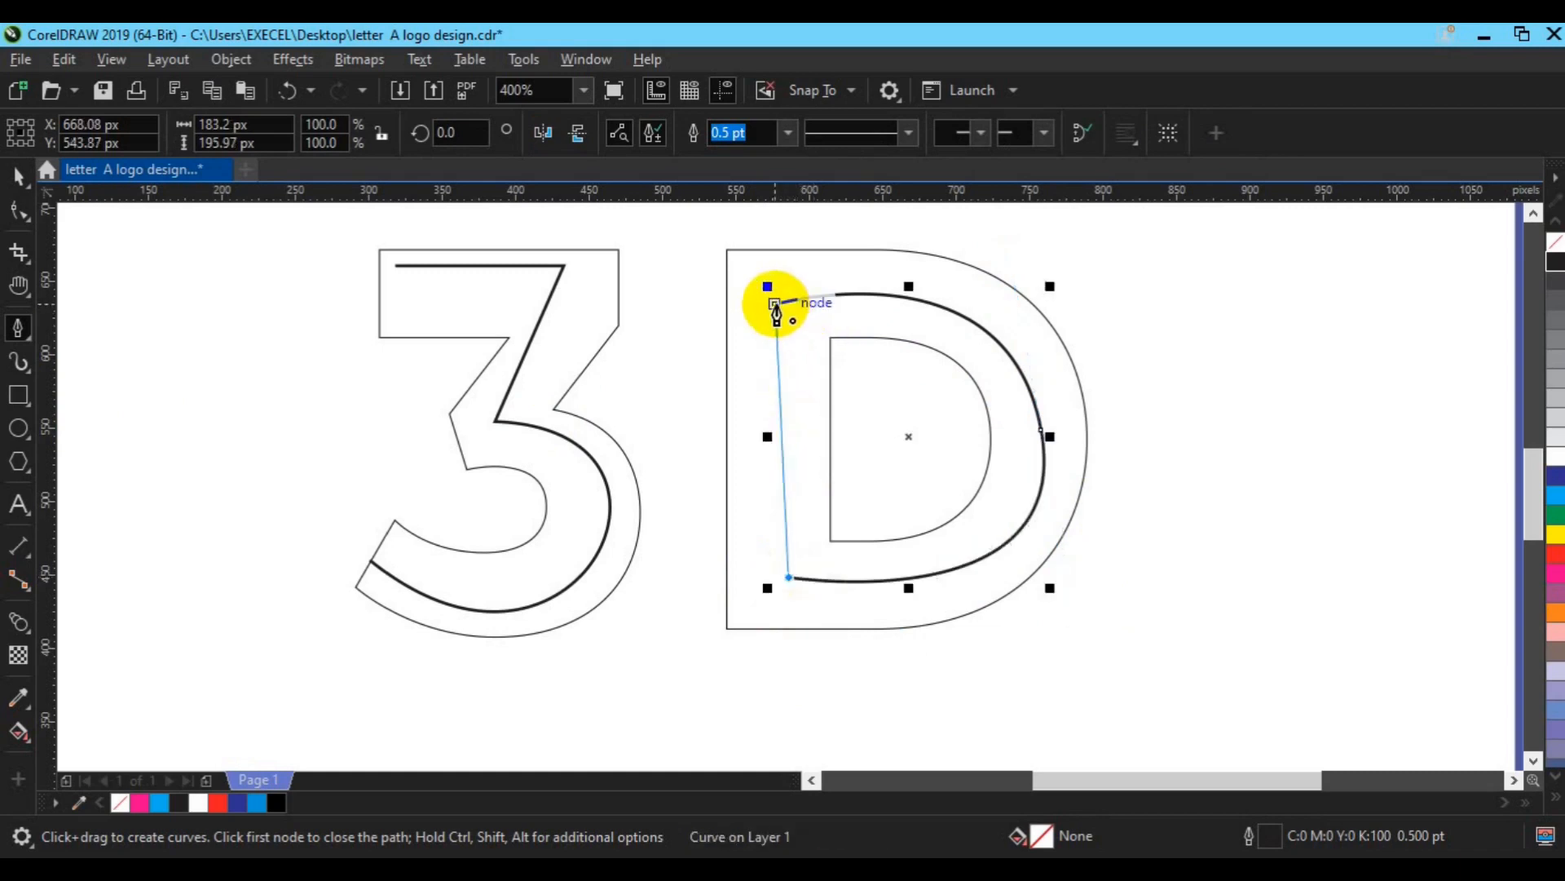
pyautogui.click(775, 306)
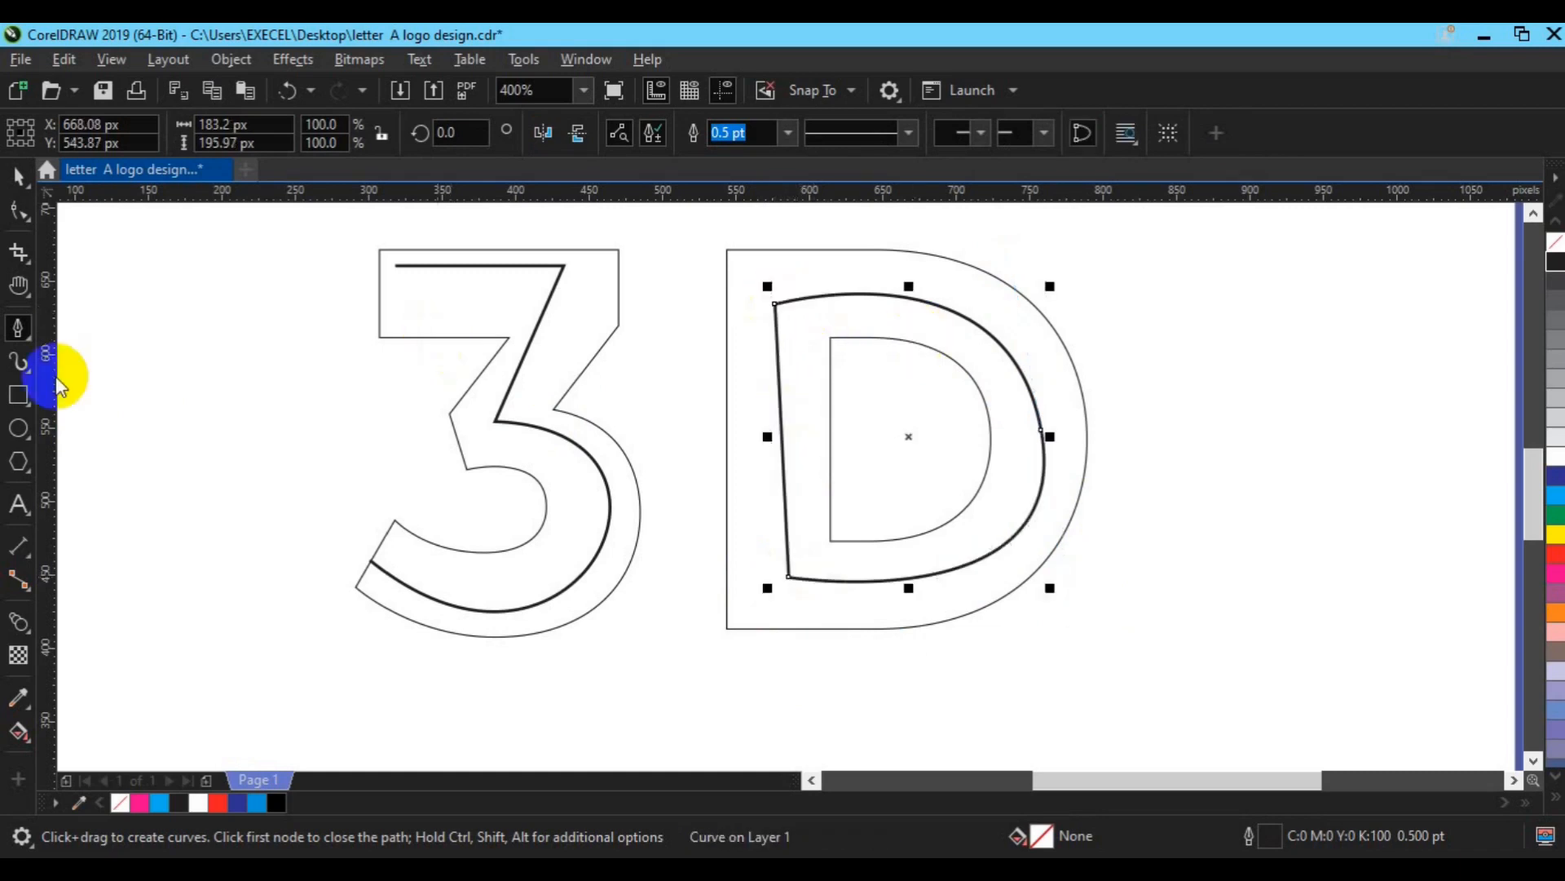
# Step: Remove the middle node from the D path's bowl and extend the upper stem node's curve handle outward
pyautogui.click(17, 214)
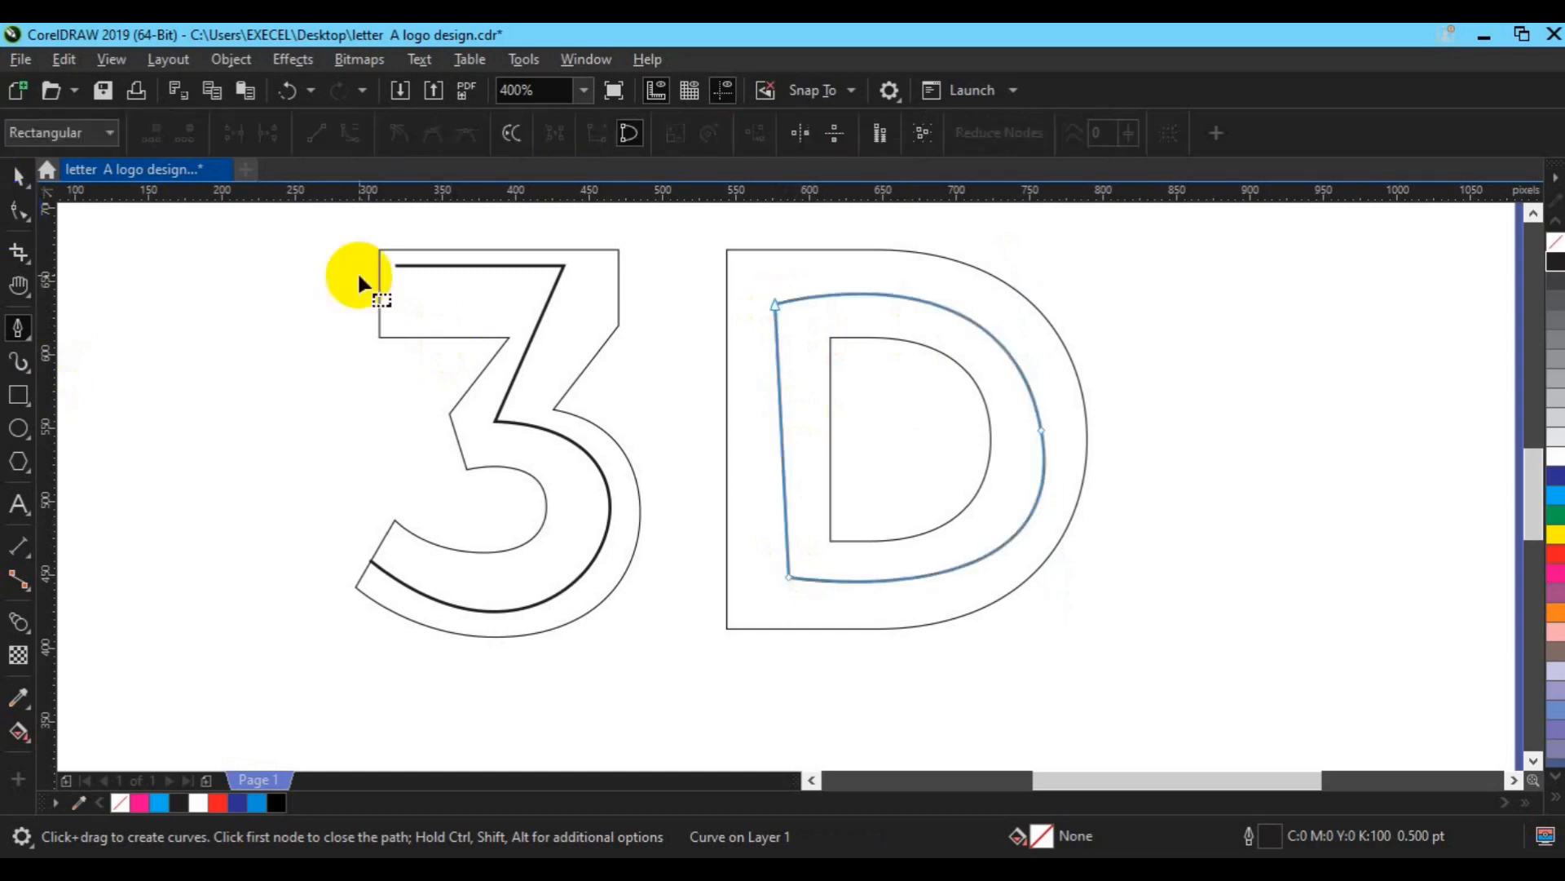
pyautogui.doubleClick(1037, 424)
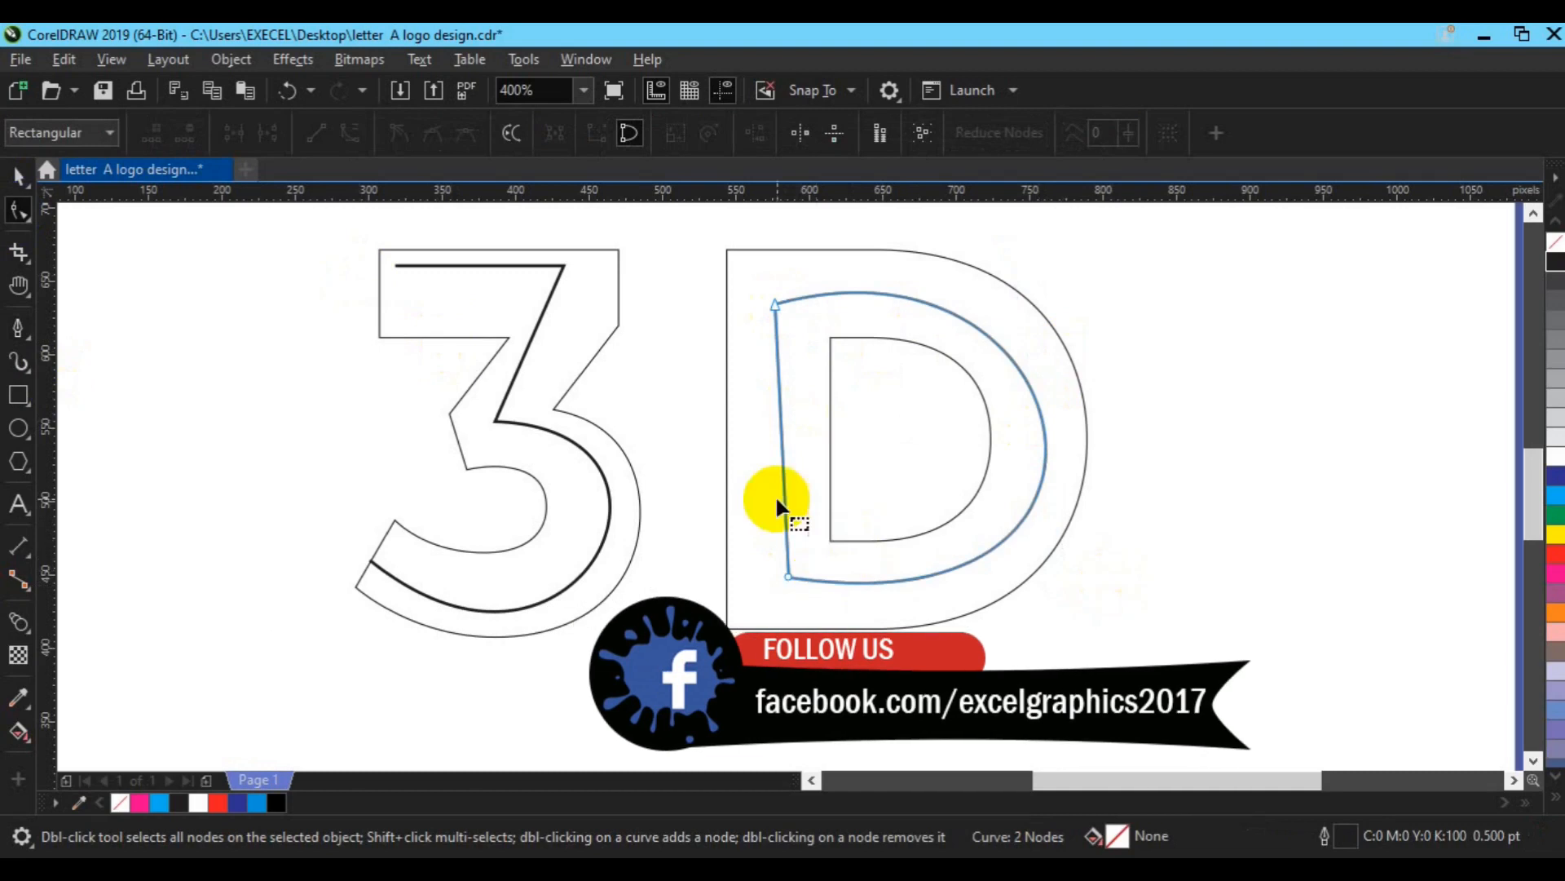
pyautogui.moveTo(755, 262); pyautogui.dragTo(792, 321)
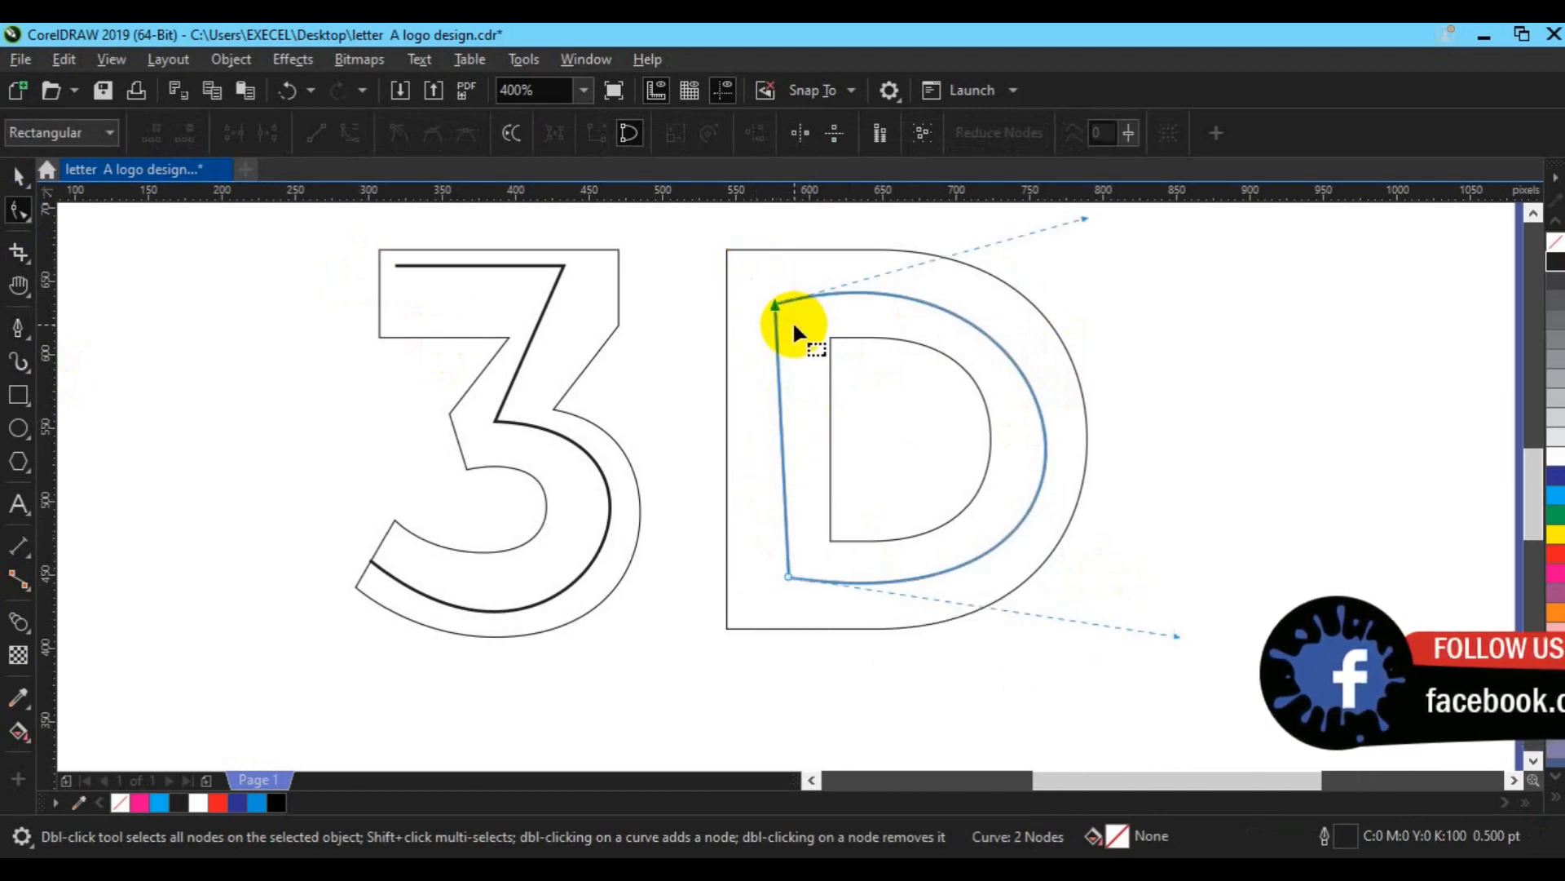
pyautogui.moveTo(1086, 218); pyautogui.dragTo(1116, 298)
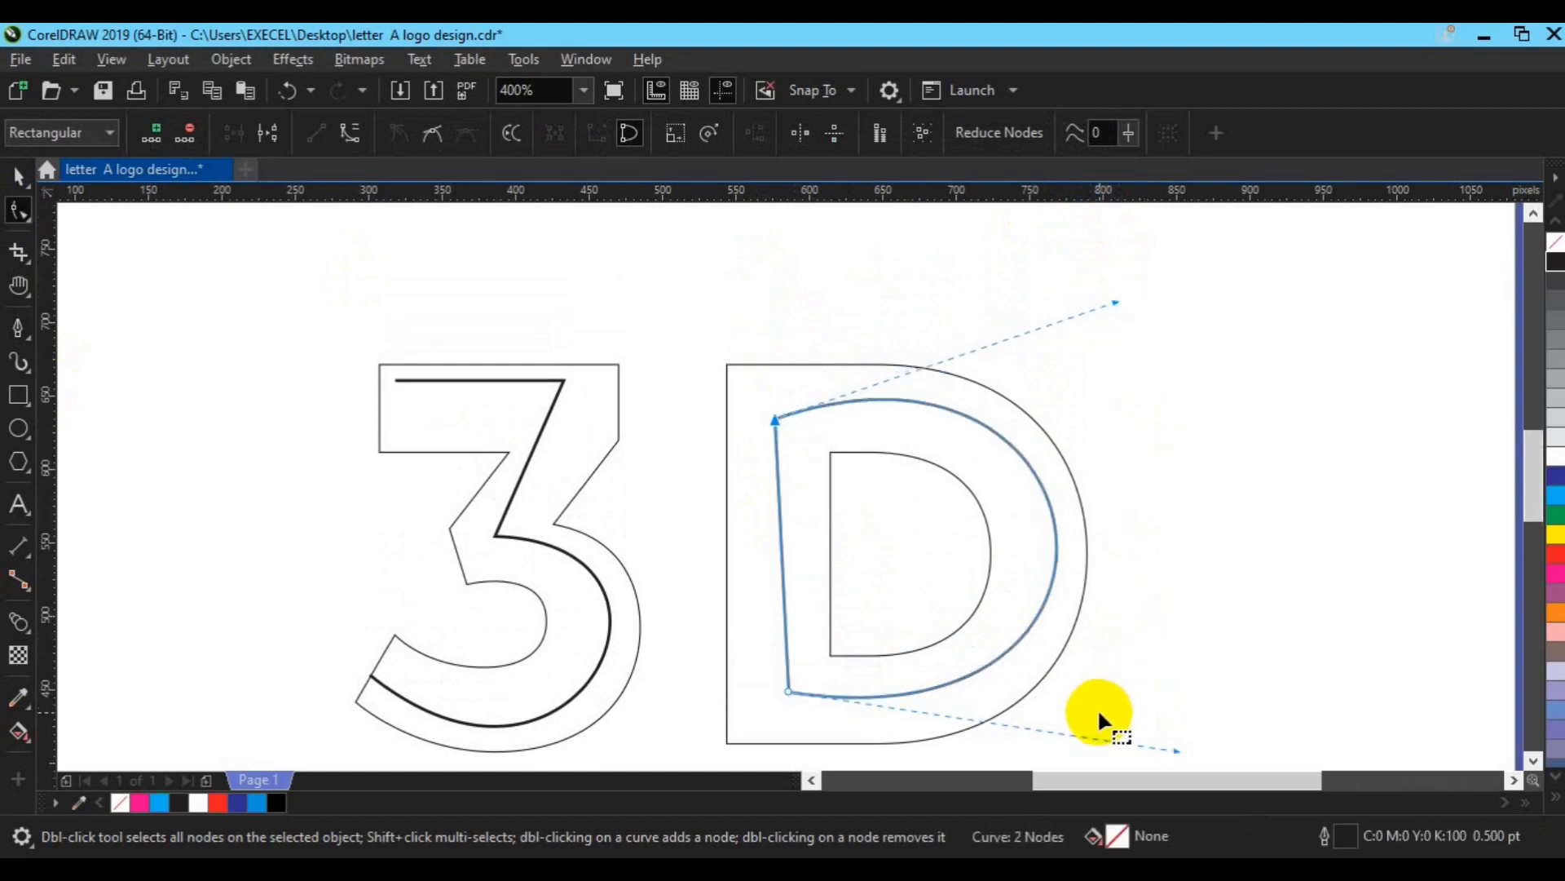
# Step: Try to reshape the D path's bowl from its lower stem node and curve handle, and undo the changes
pyautogui.moveTo(1175, 747); pyautogui.dragTo(1215, 711)
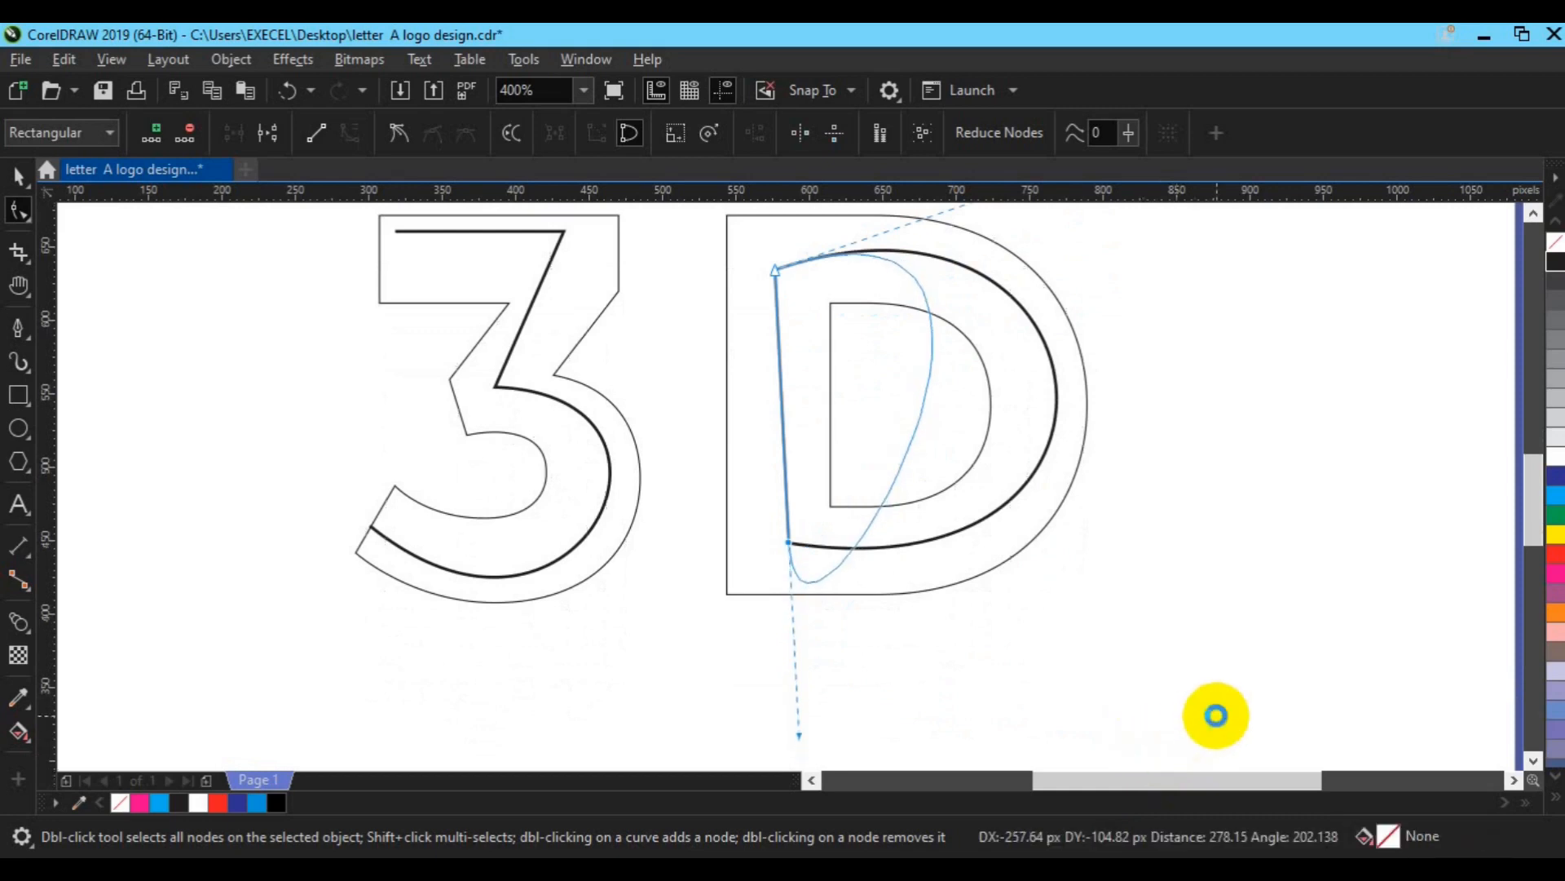
pyautogui.hotkey('ctrl', 'z')
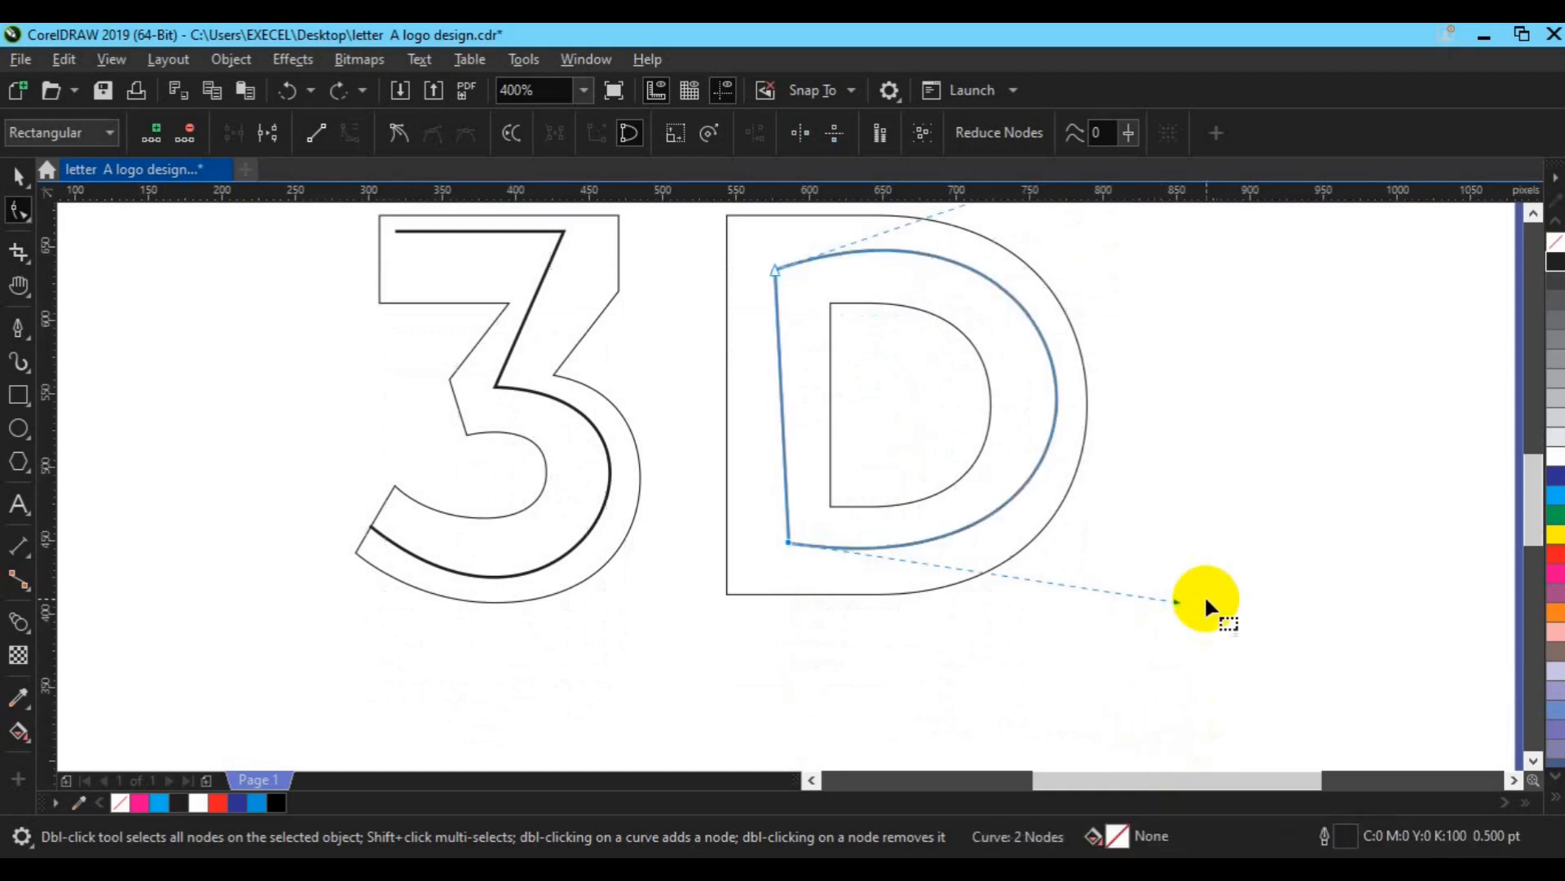
pyautogui.hotkey('ctrl', 'shift', 'z')
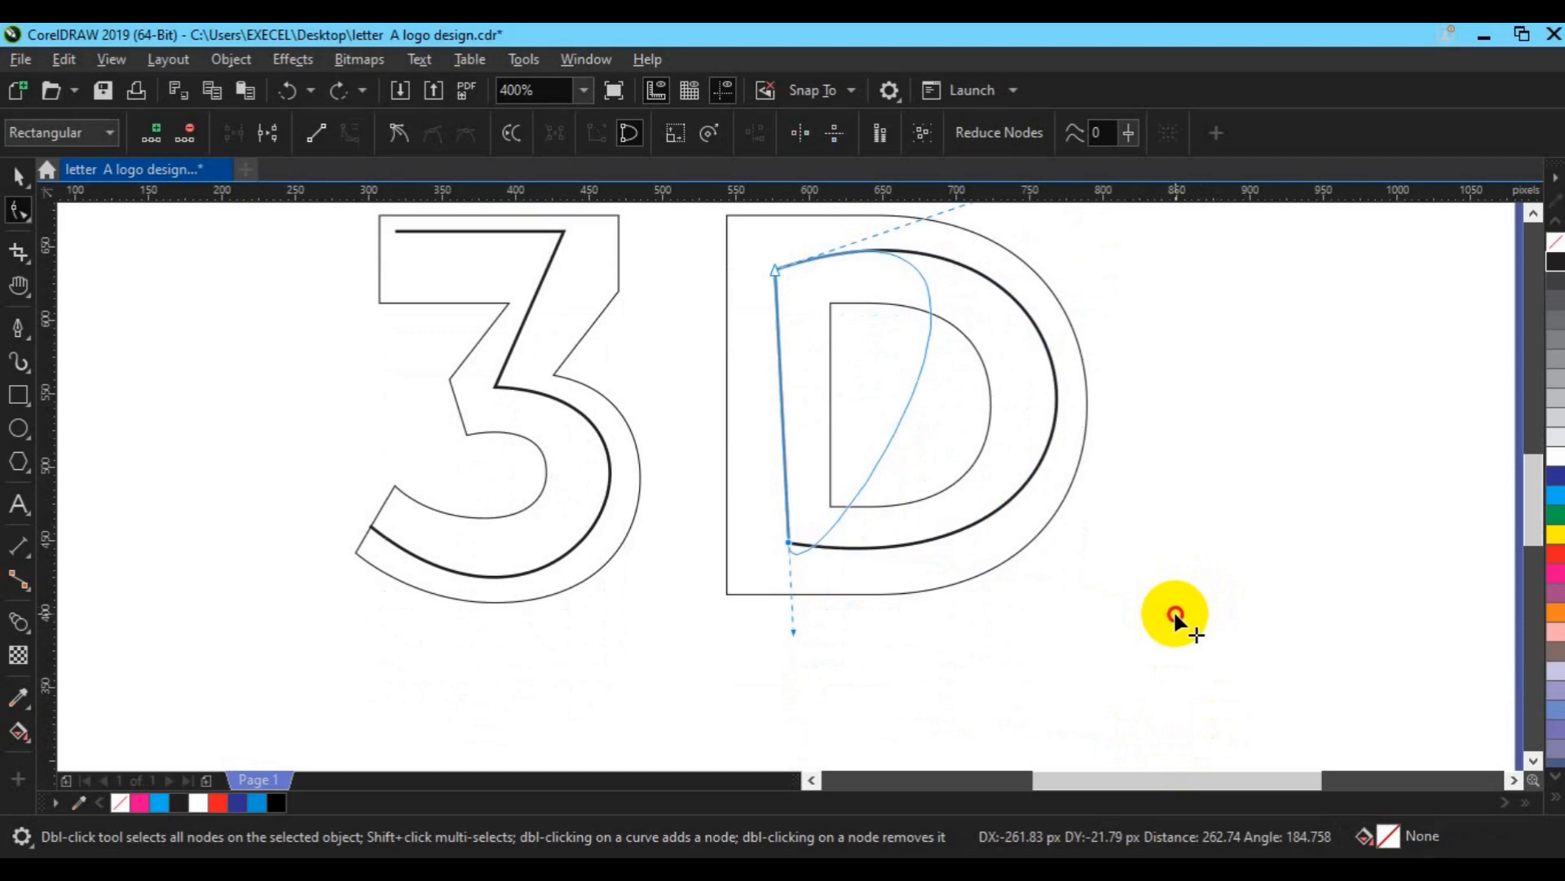
pyautogui.hotkey('ctrl', 'z')
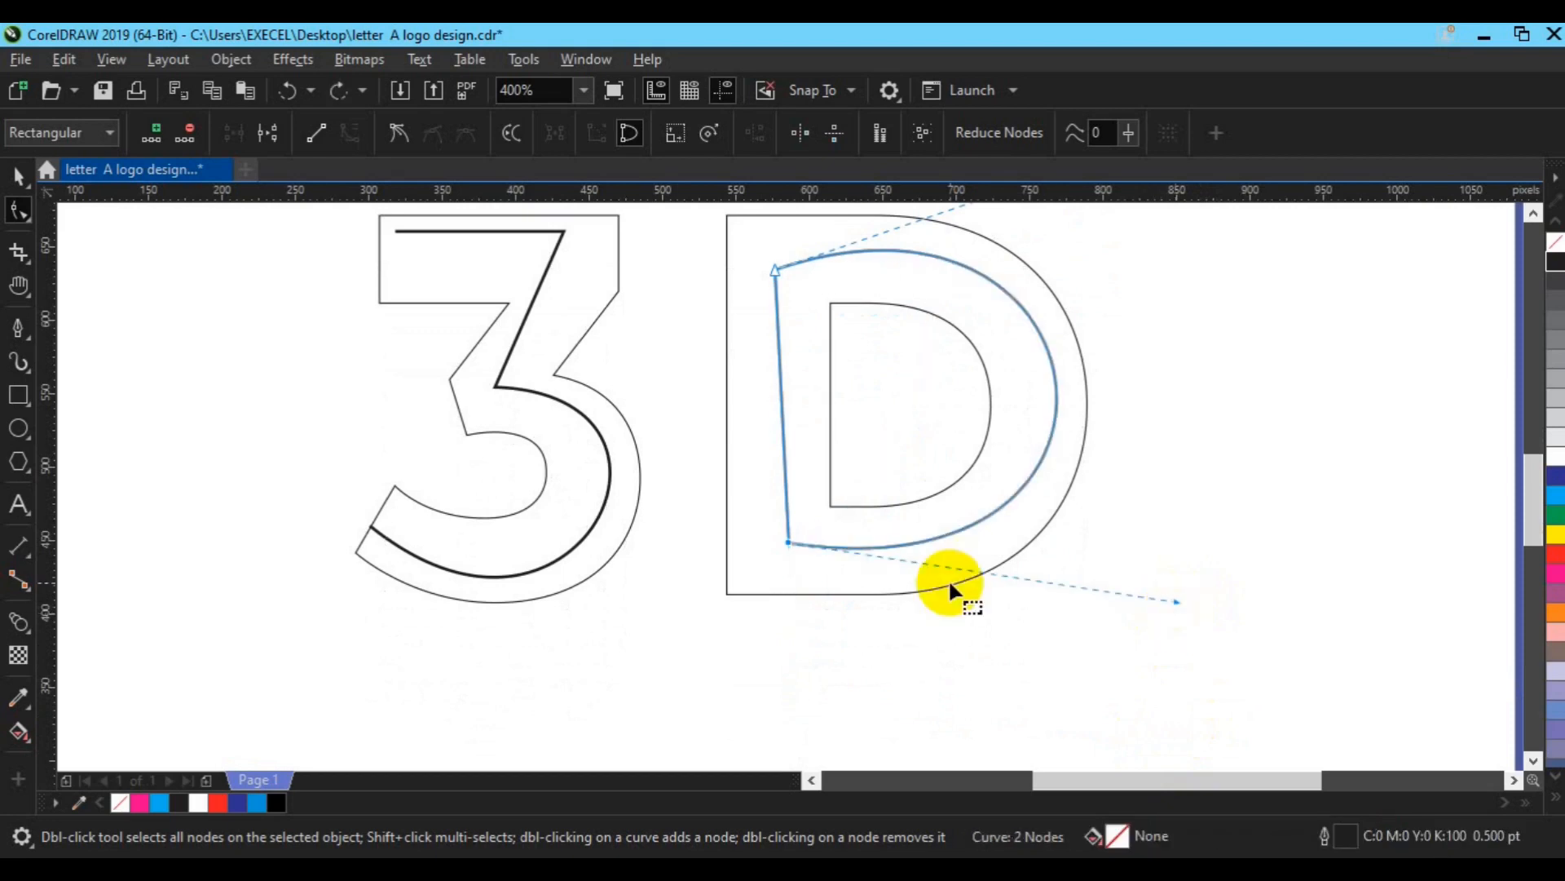
pyautogui.doubleClick(788, 540)
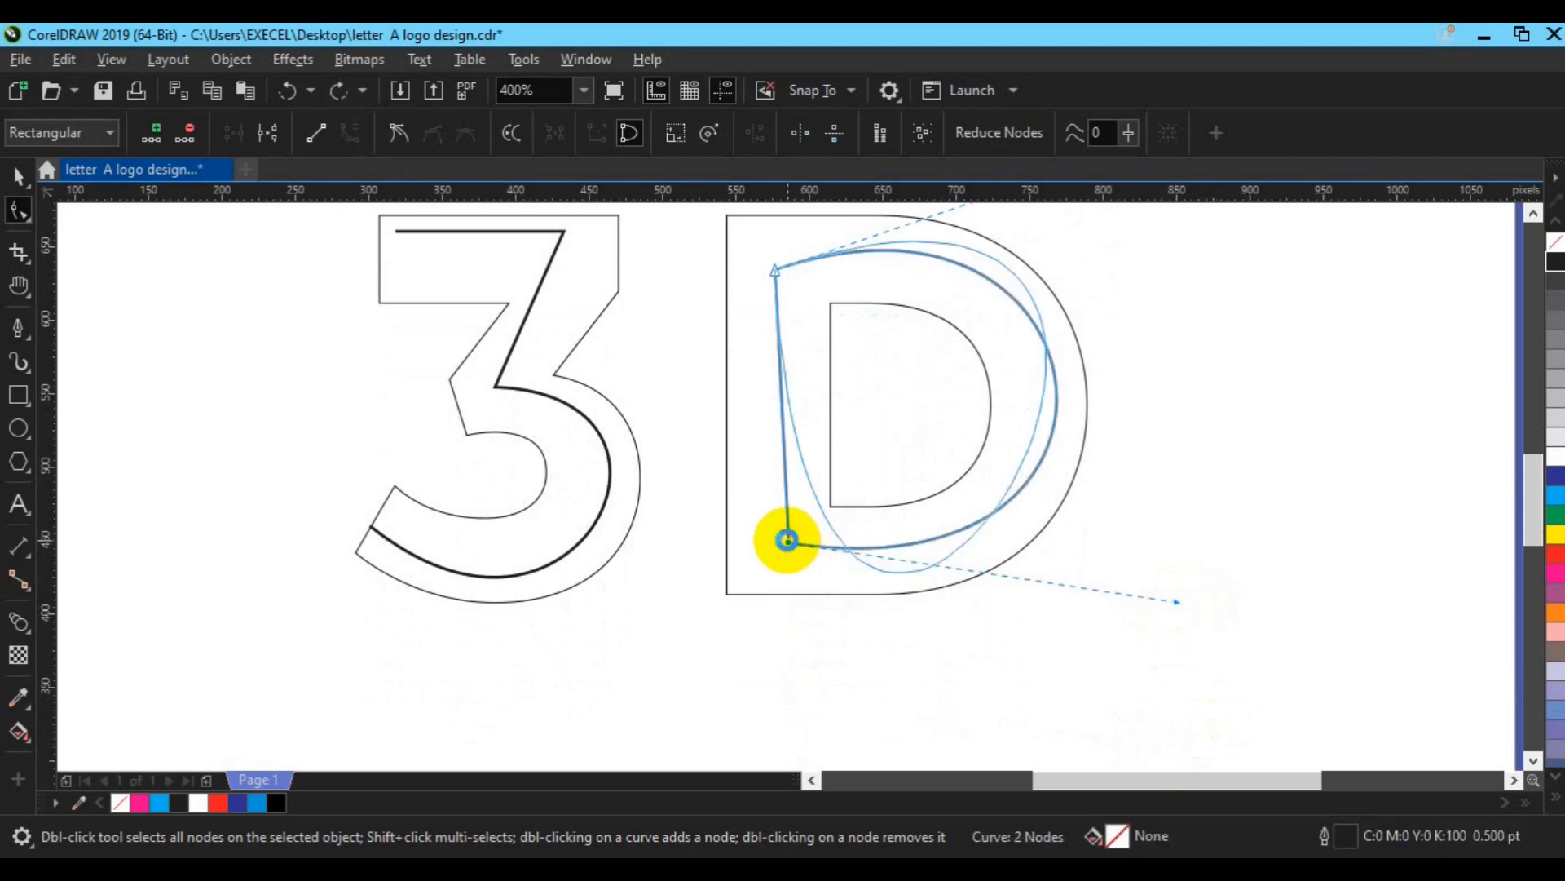
pyautogui.hotkey('ctrl', 'z')
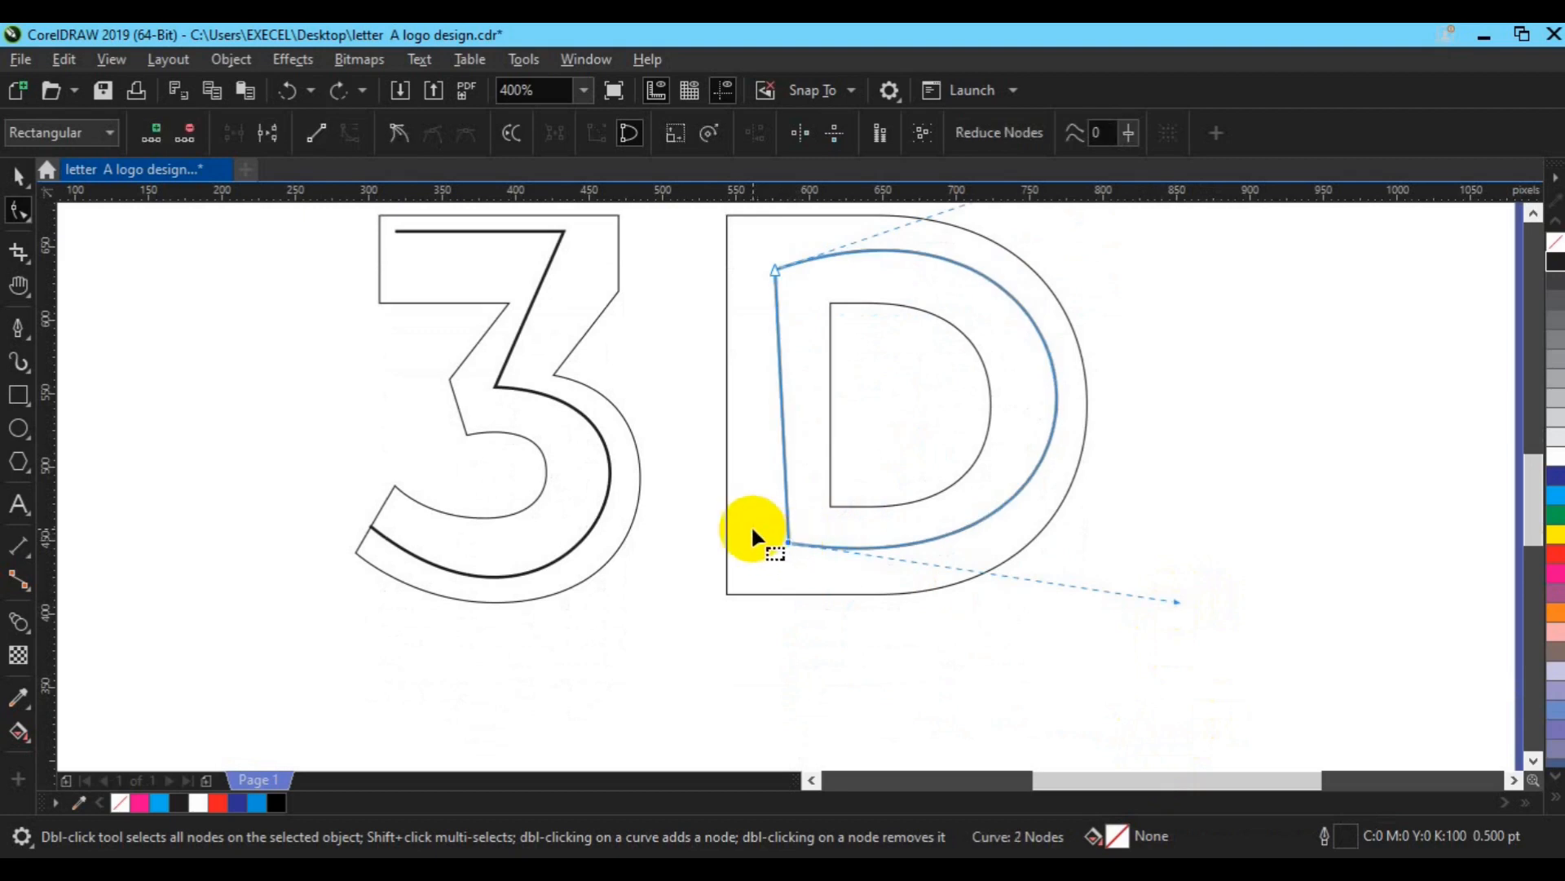
# Step: Try nudging the D path's lower stem node down and its upper stem node up 10 px, undoing each move
pyautogui.moveTo(722, 510); pyautogui.dragTo(833, 561)
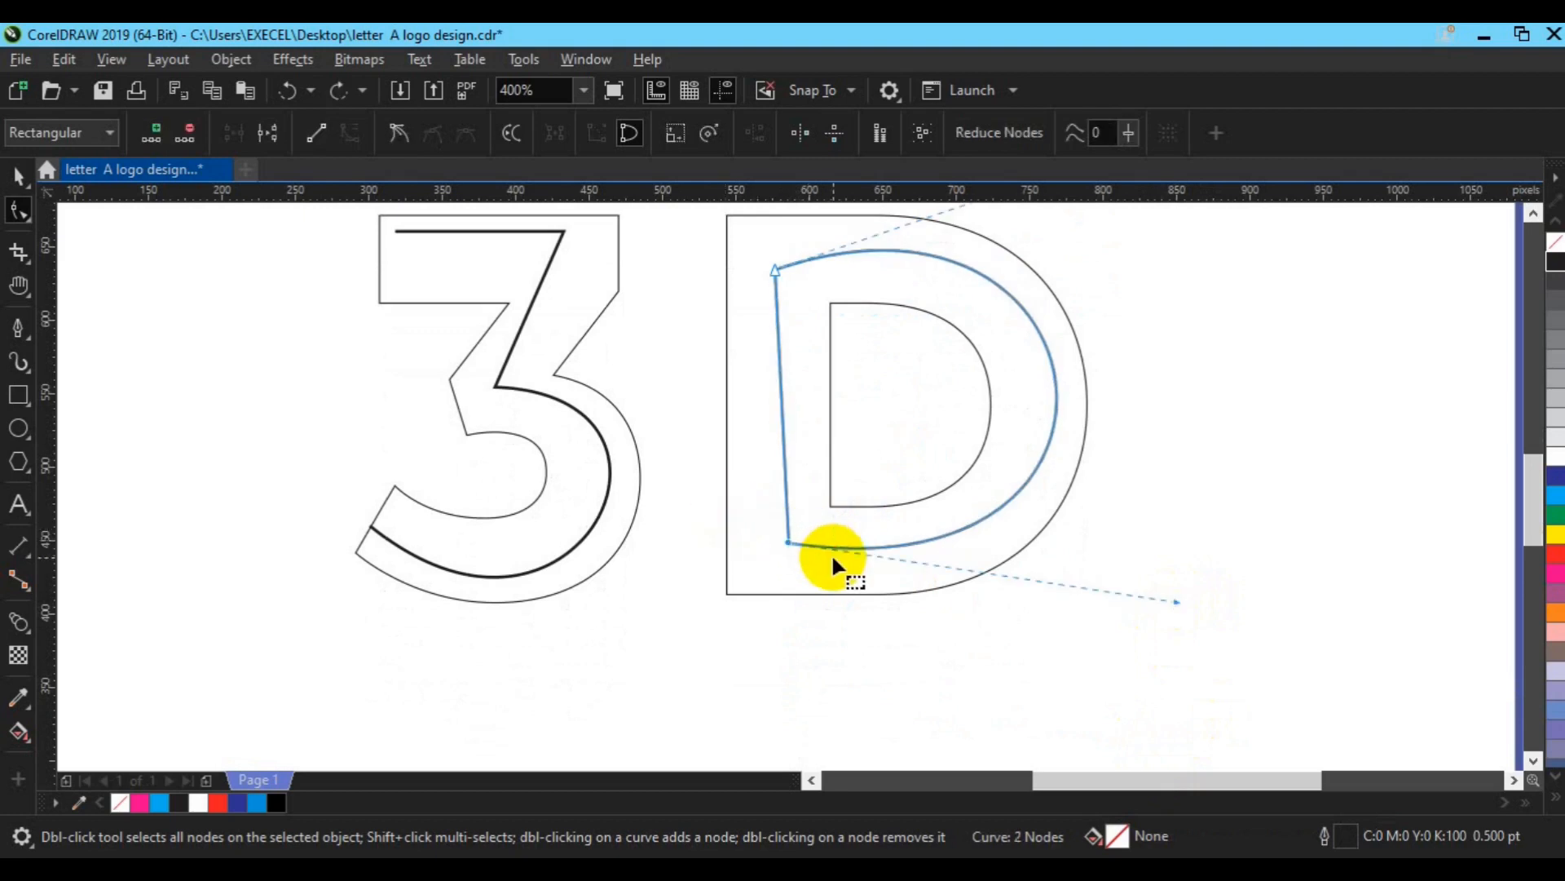
pyautogui.press('Down')
pyautogui.hotkey('ctrl', 'z')
pyautogui.moveTo(744, 246); pyautogui.dragTo(808, 281)
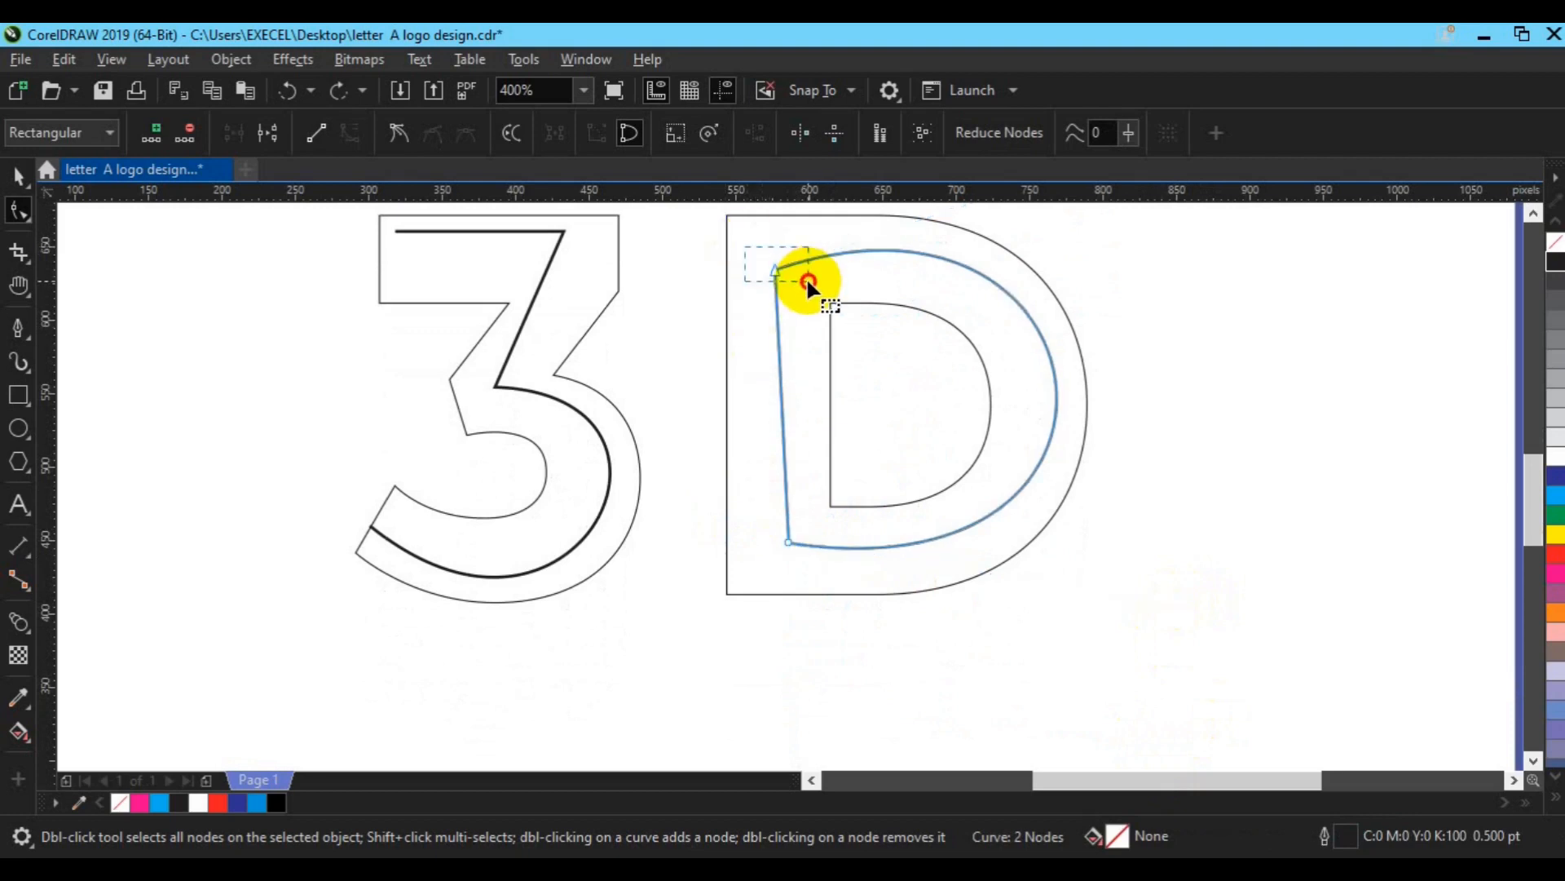
pyautogui.press('Up')
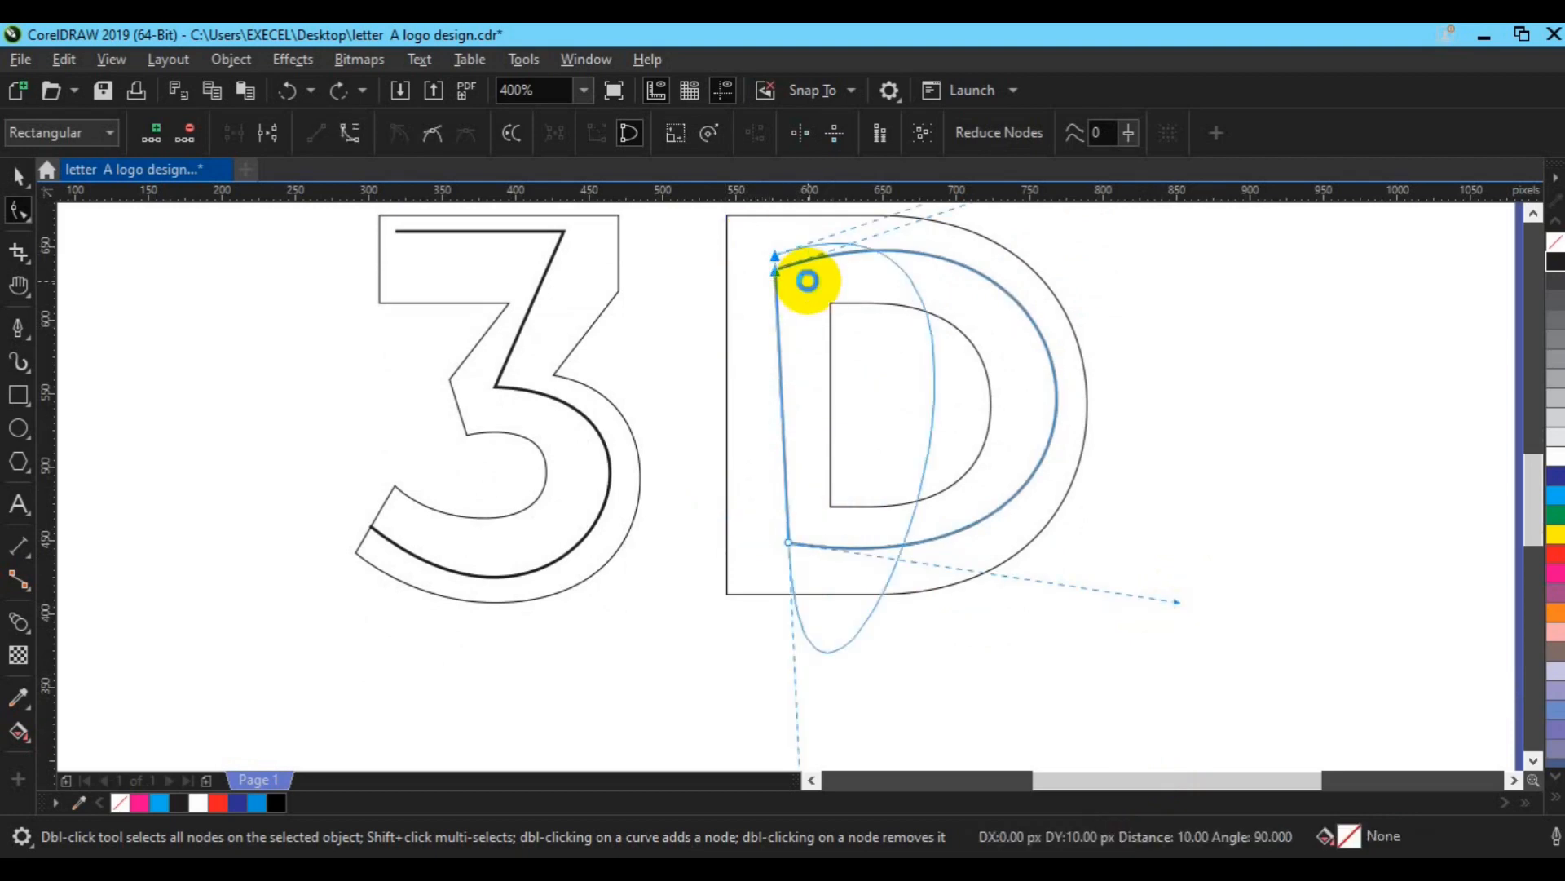
pyautogui.hotkey('ctrl', 'z')
# Step: Scale the D path from its centre to 105.4% and rotate it to about 356.8° so its stem stands upright
pyautogui.press('space')
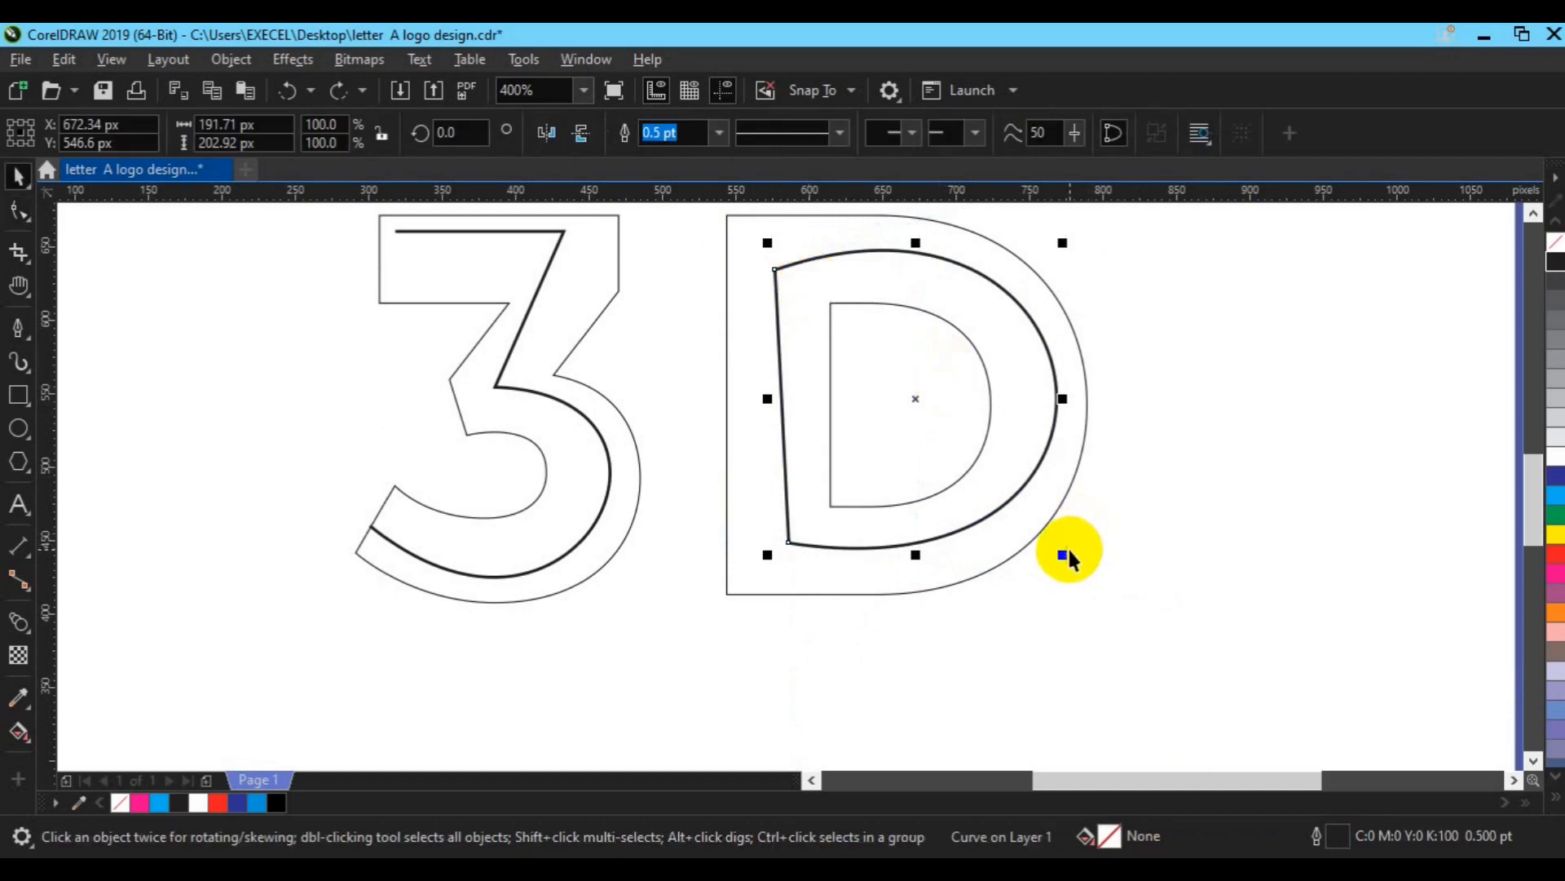
pyautogui.moveTo(1063, 554); pyautogui.dragTo(1073, 569)
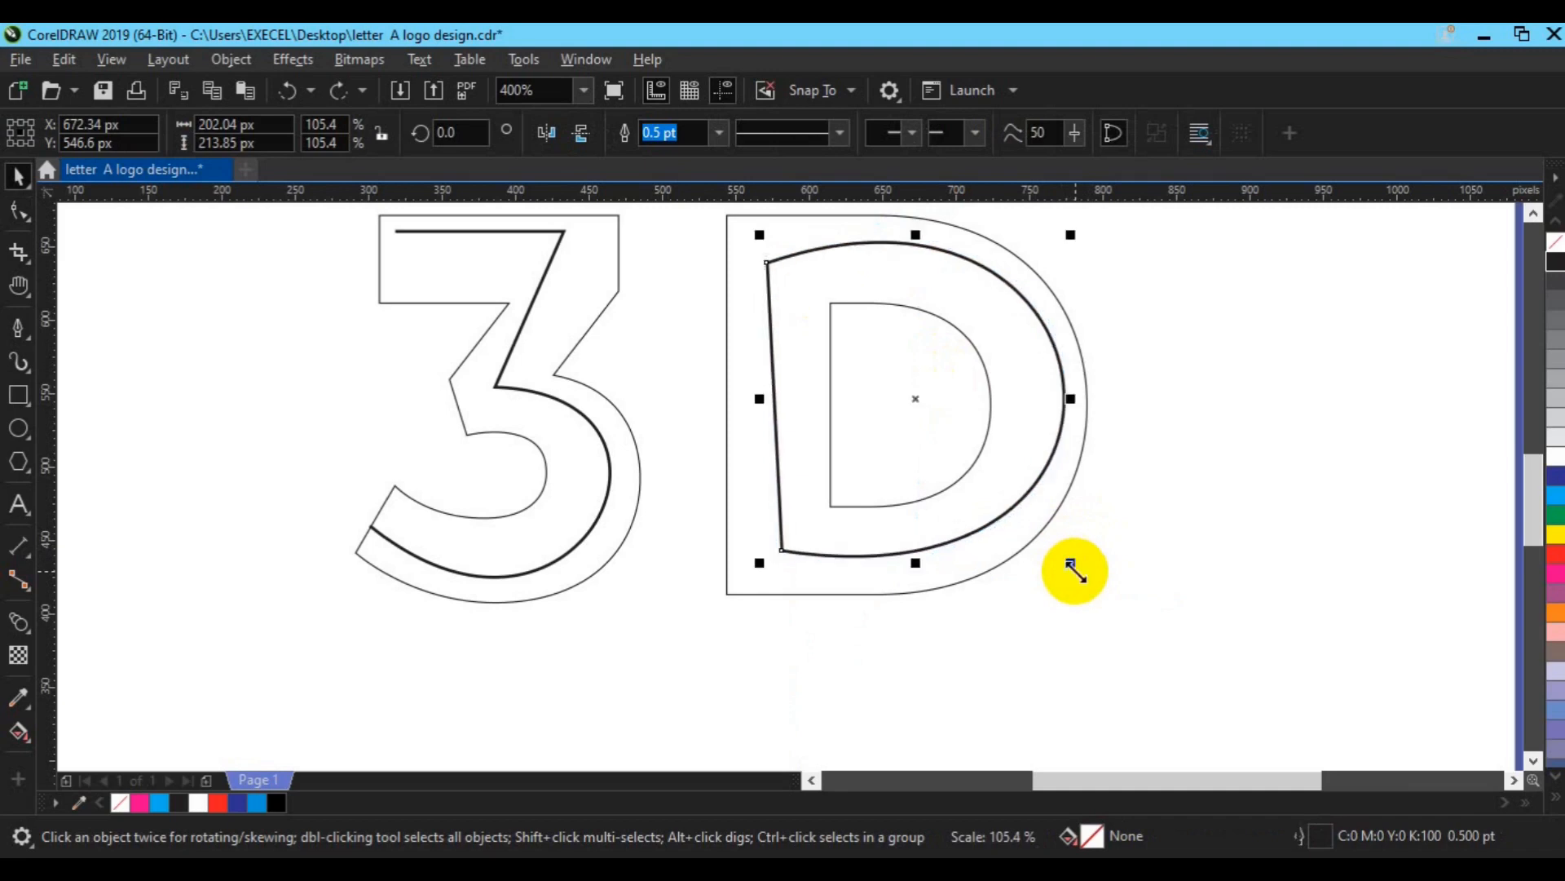
pyautogui.click(1040, 478)
pyautogui.moveTo(1079, 565); pyautogui.dragTo(1077, 579)
pyautogui.press('F10')
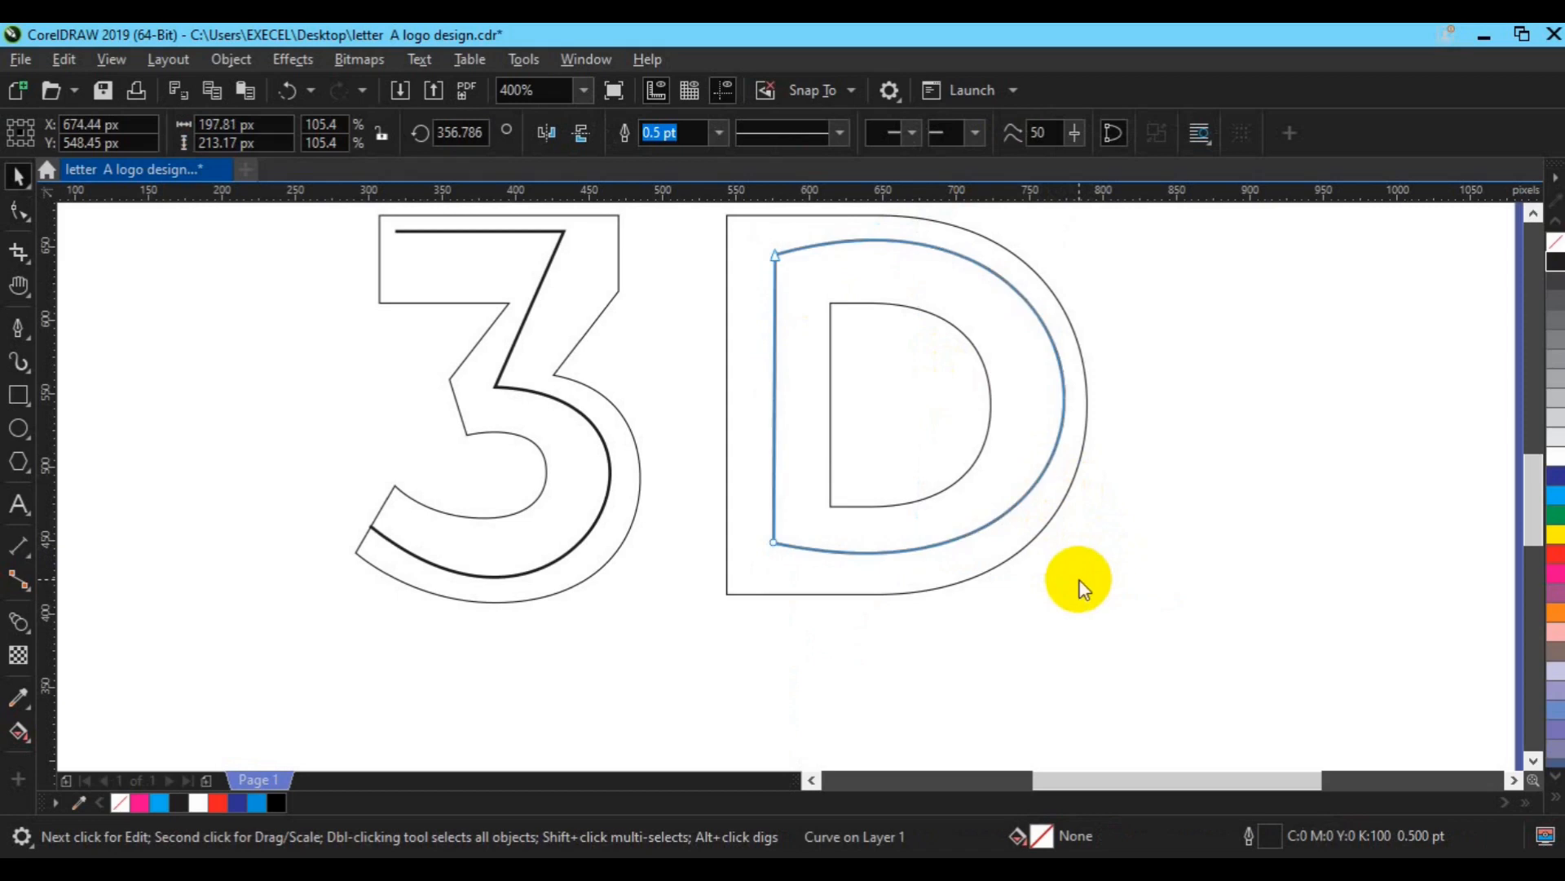
pyautogui.press('space')
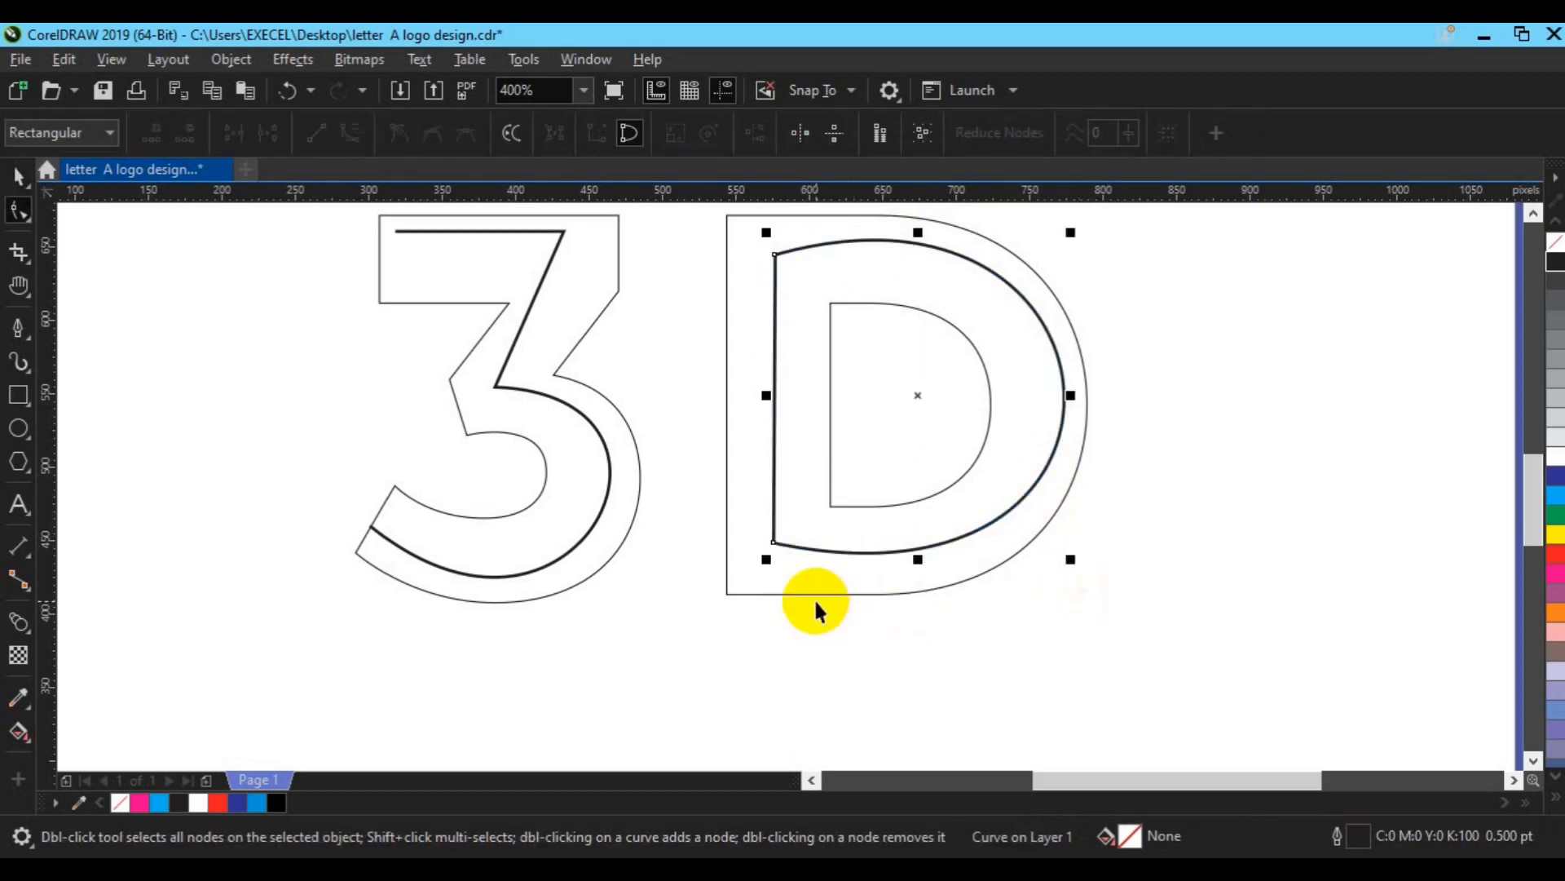
# Step: Unlock the "3D" outline text and delete it, keeping the traced paths
pyautogui.click(763, 593)
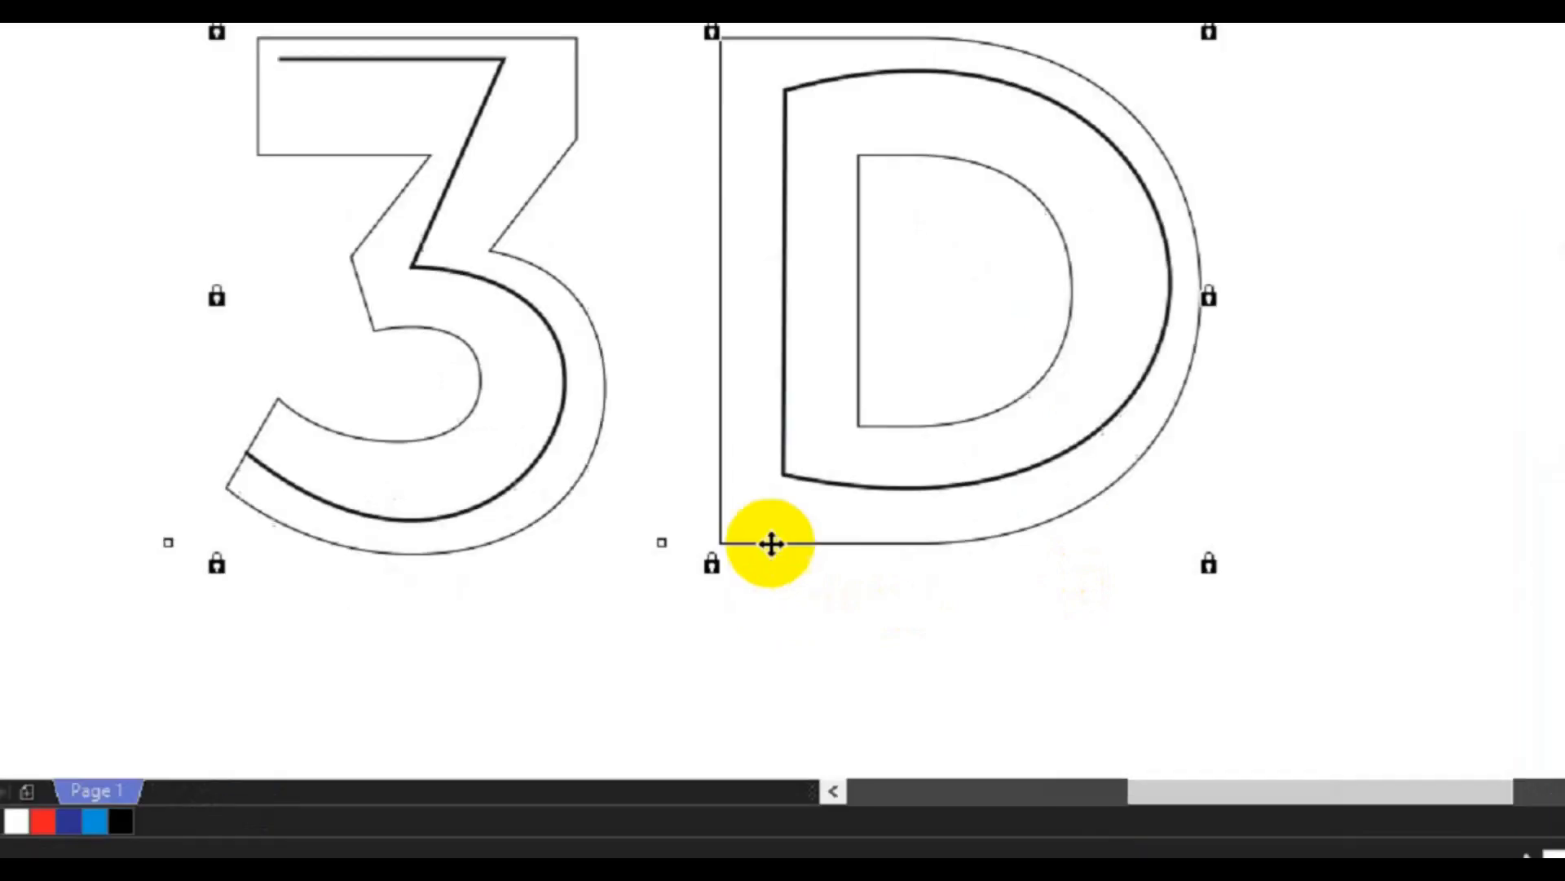
pyautogui.rightClick(765, 595)
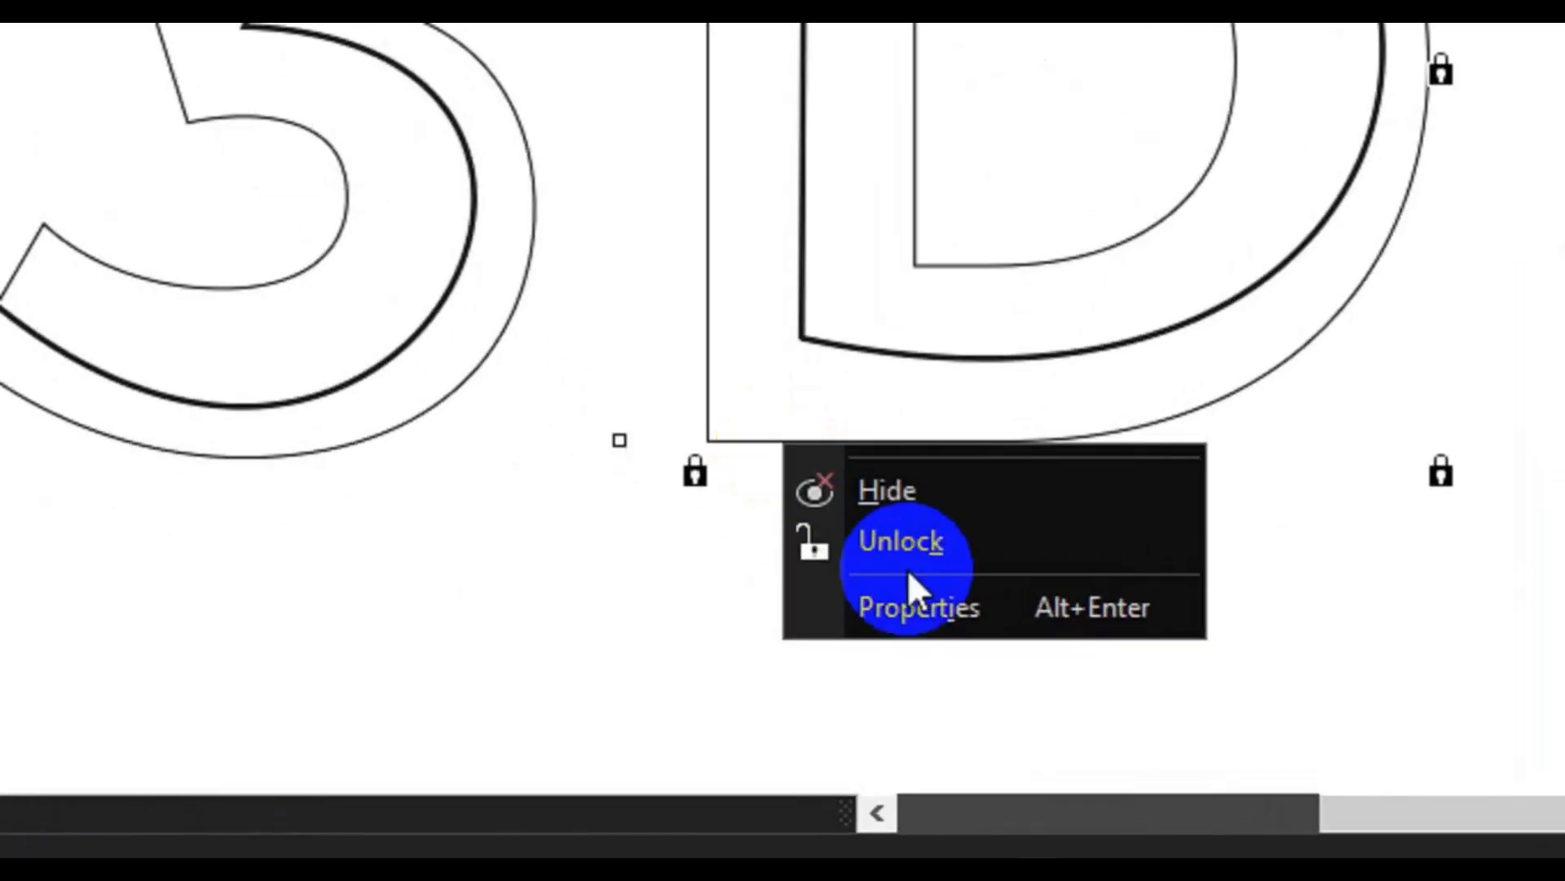
pyautogui.click(911, 546)
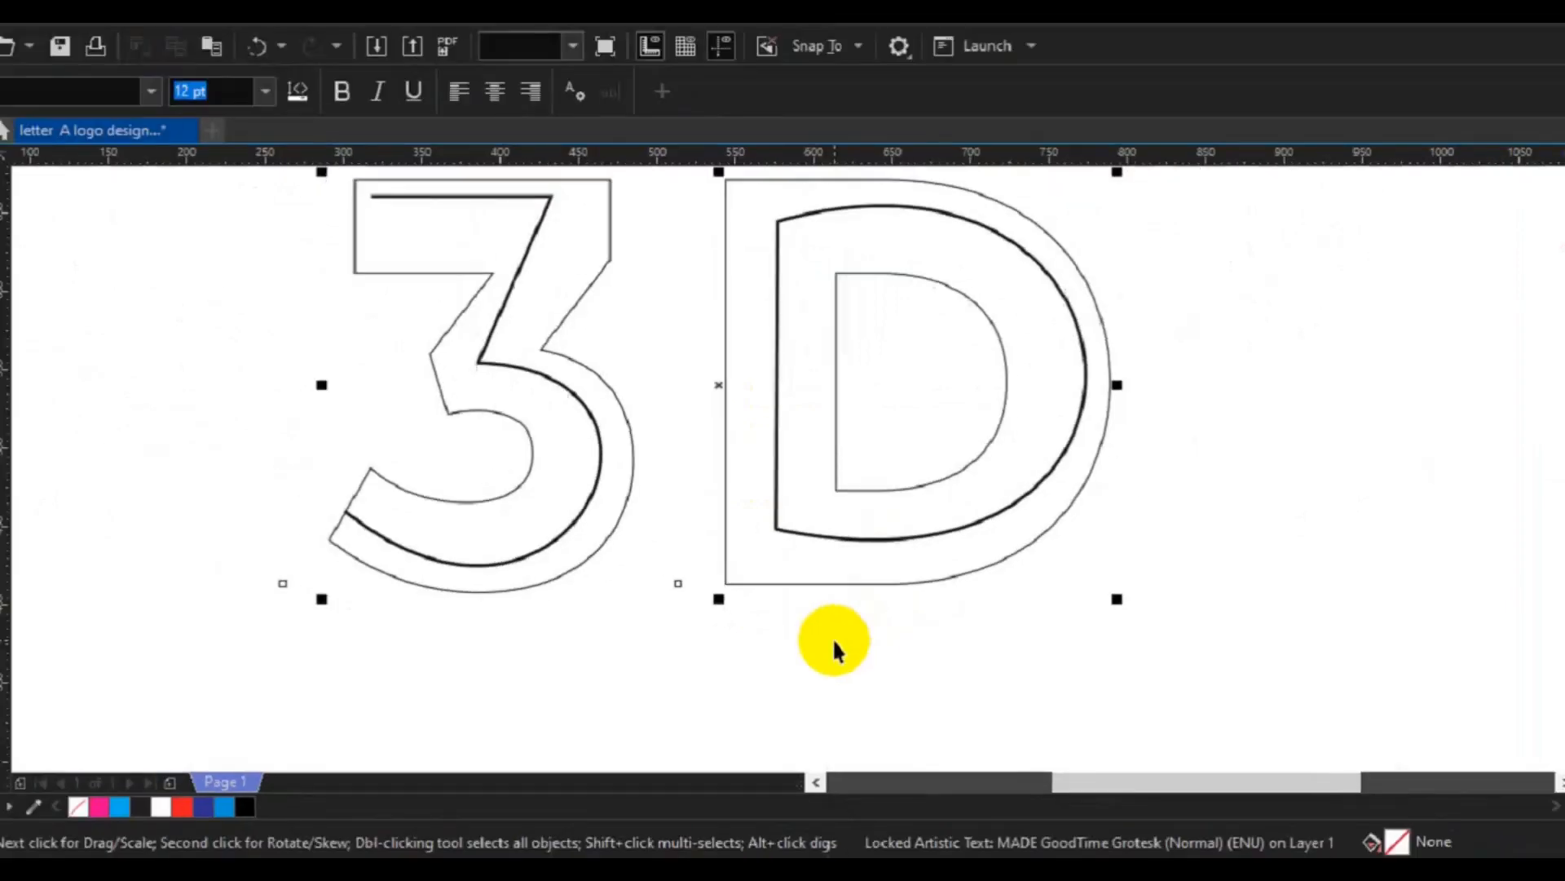
pyautogui.press('Delete')
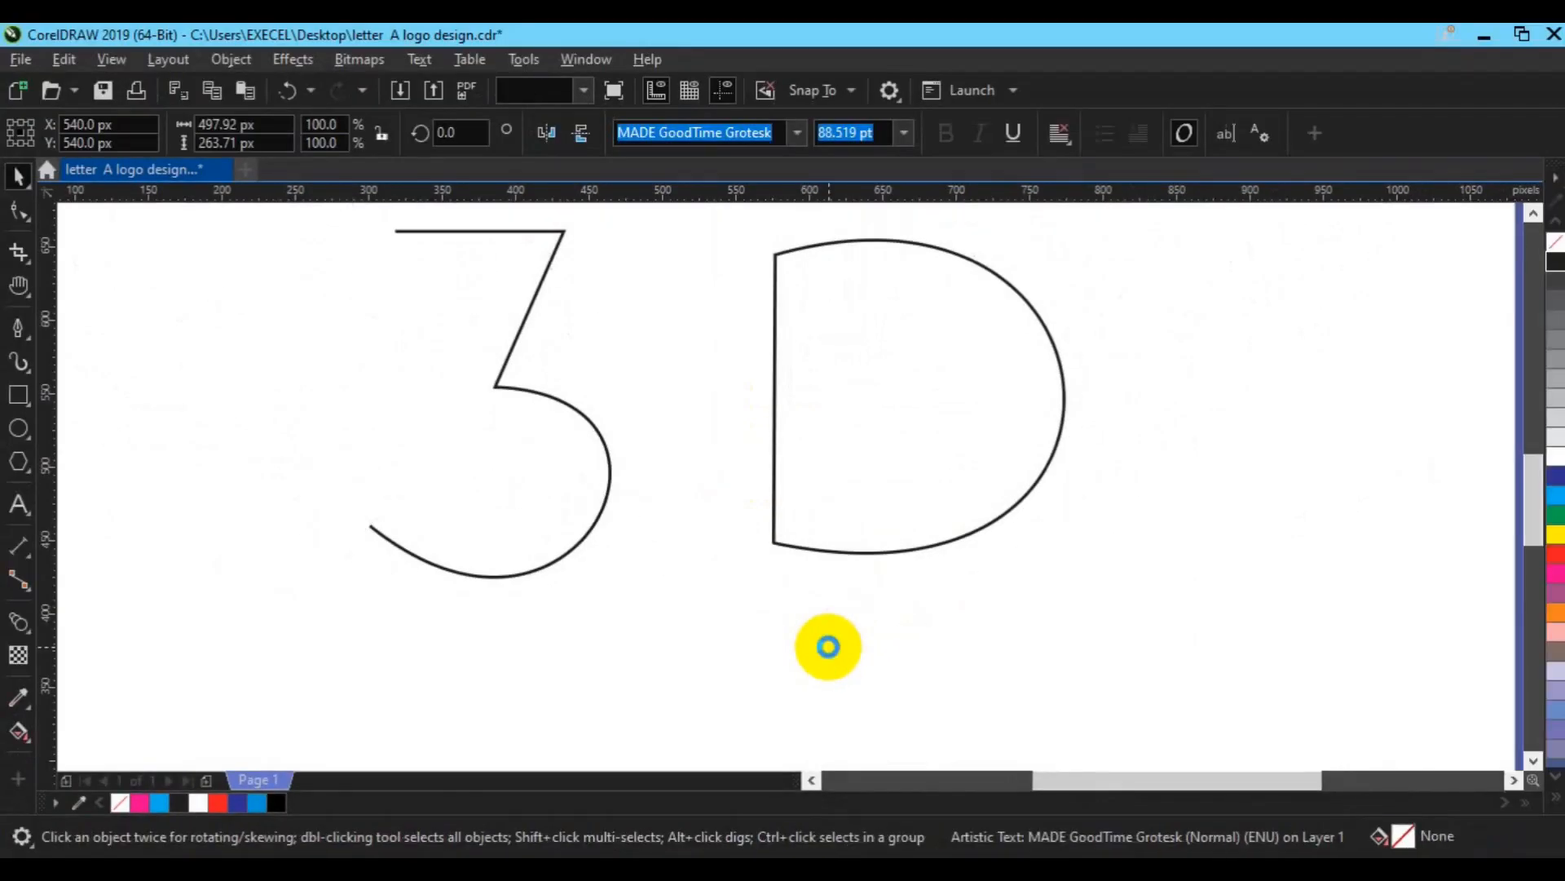
# Step: Select the D path and the 3 path together and align the D's vertical centre to the 3's
pyautogui.click(788, 541)
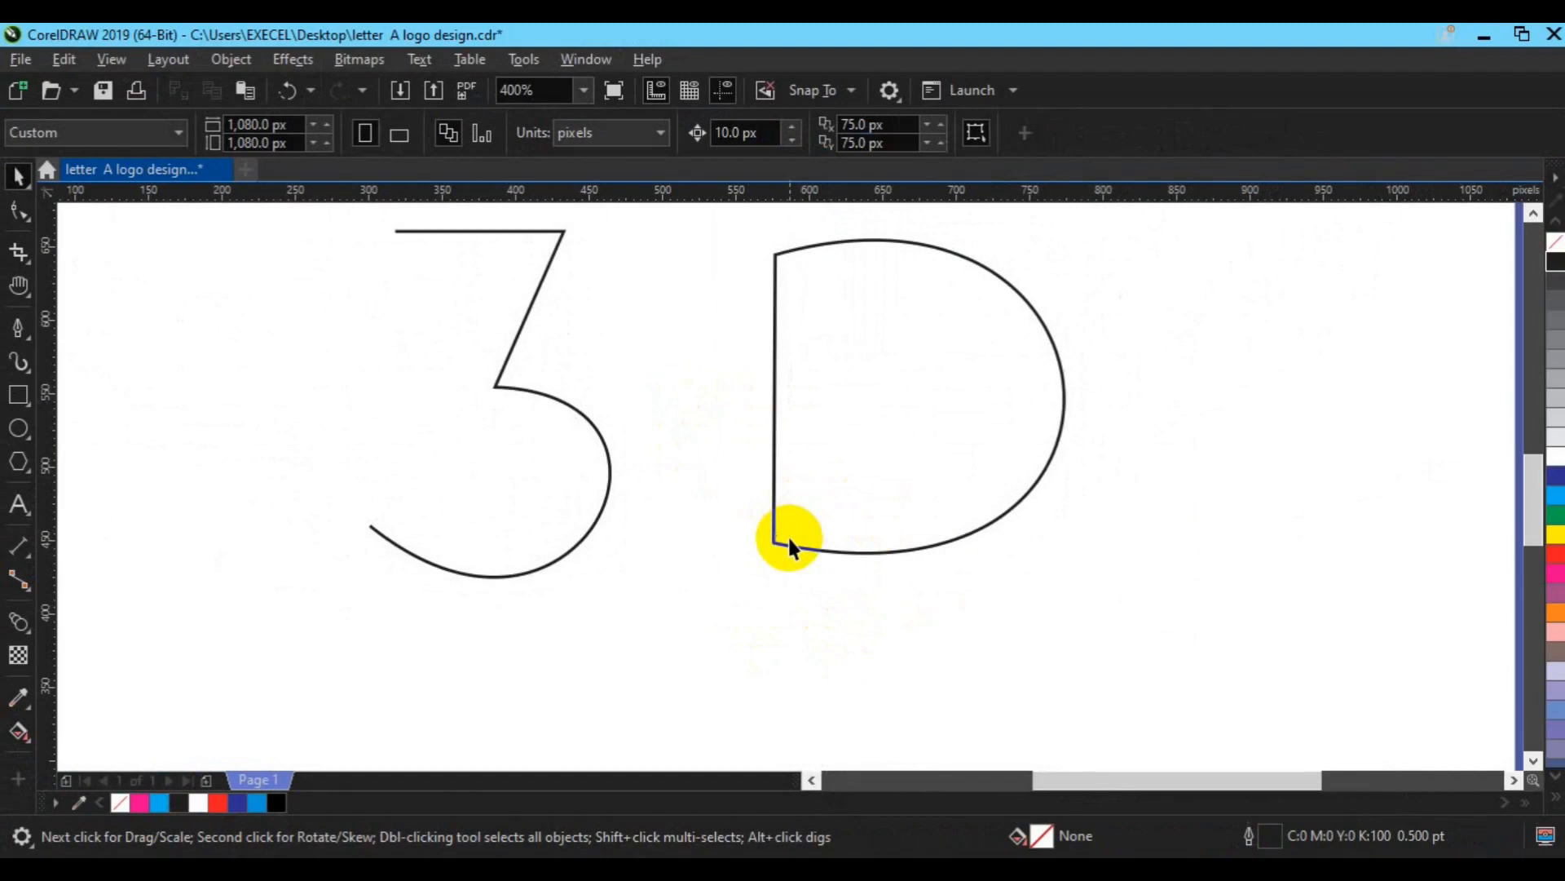
pyautogui.click(784, 538)
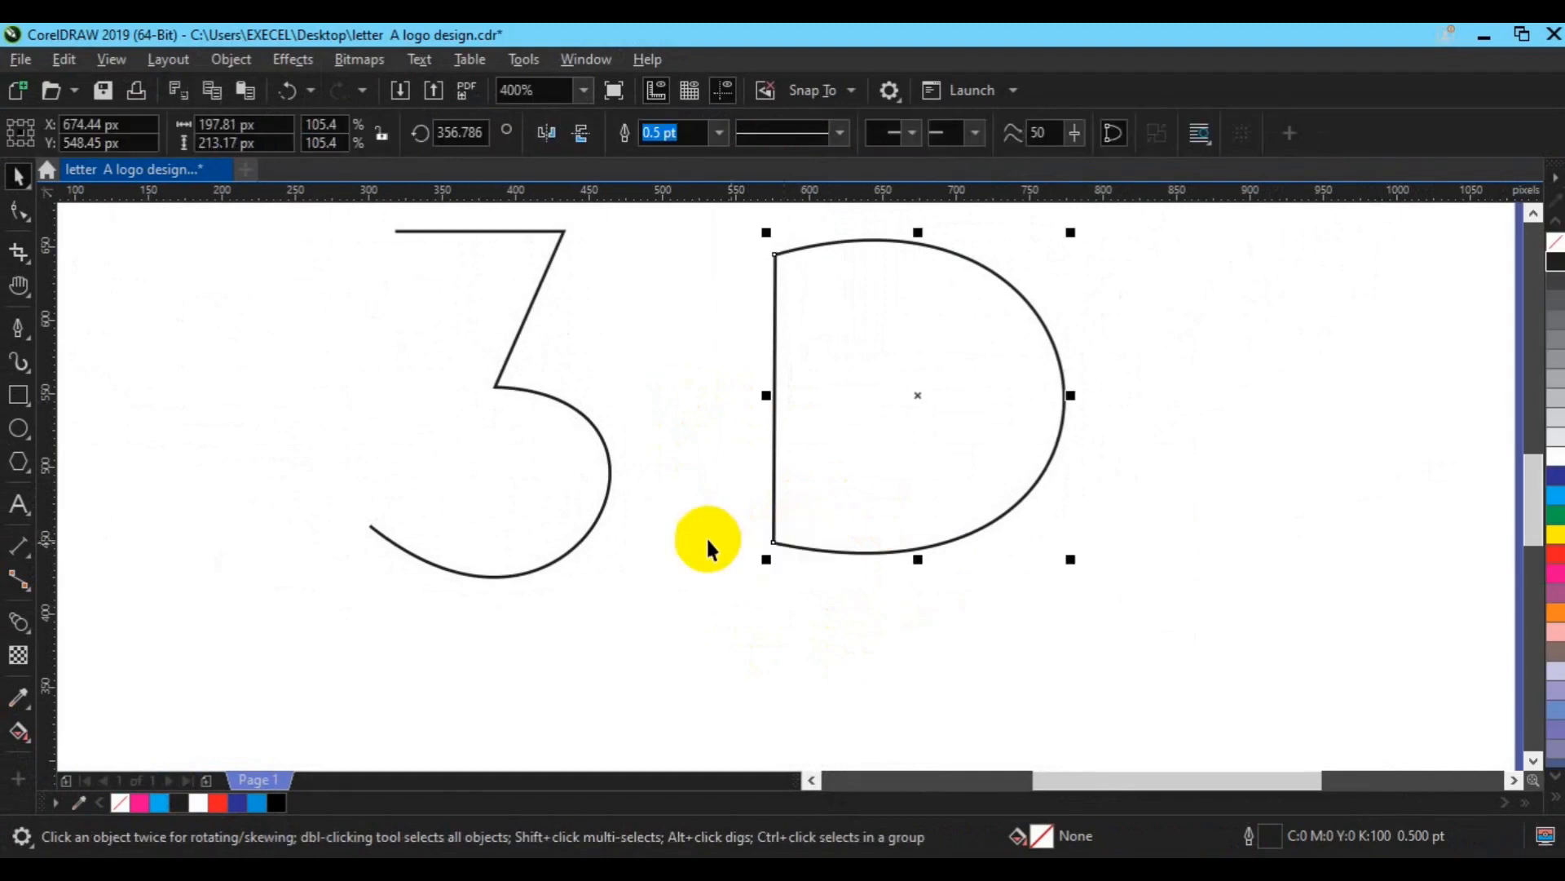
pyautogui.keyDown('shift'); pyautogui.click(594, 529); pyautogui.keyUp('shift')
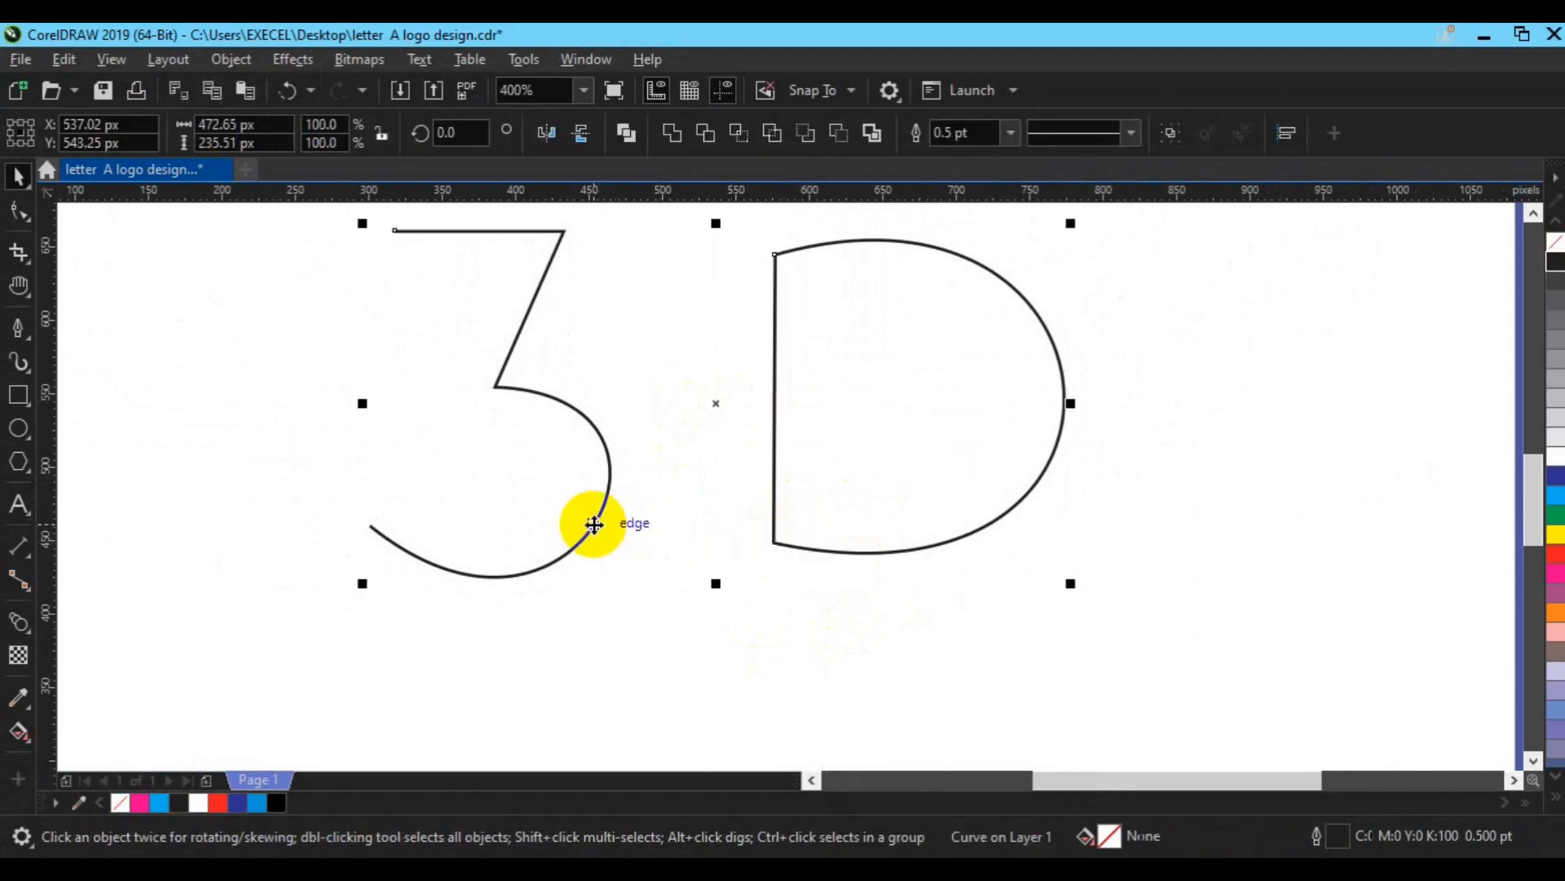
pyautogui.press('e')
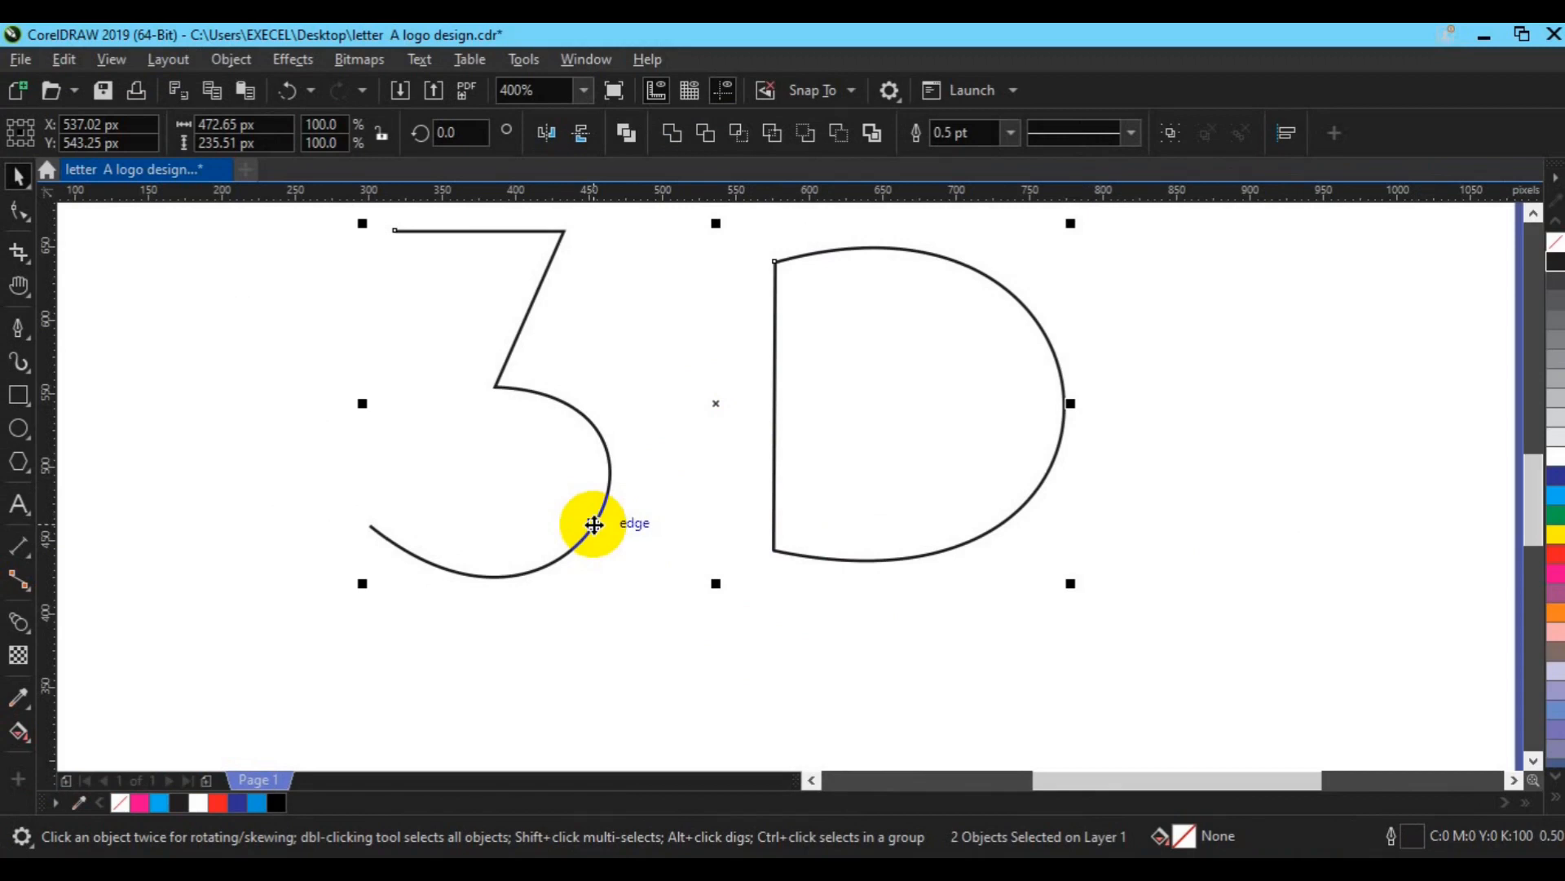
# Step: Draw a circle about 31 px wide beside the 3, fill it dark blue (C100 M100) and remove its outline
pyautogui.click(470, 453)
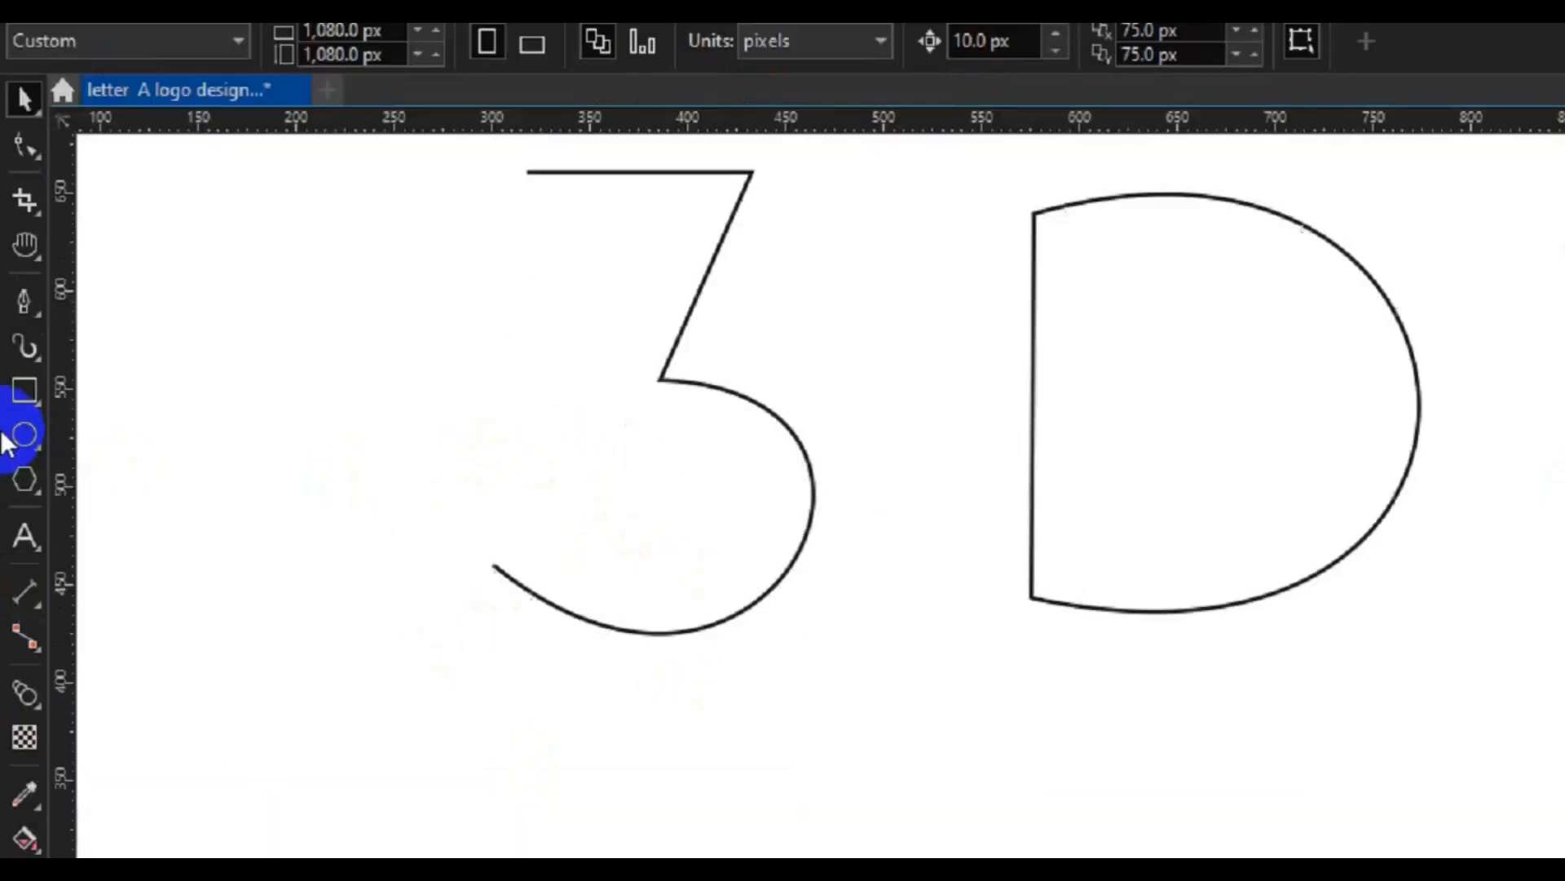
pyautogui.click(8, 428)
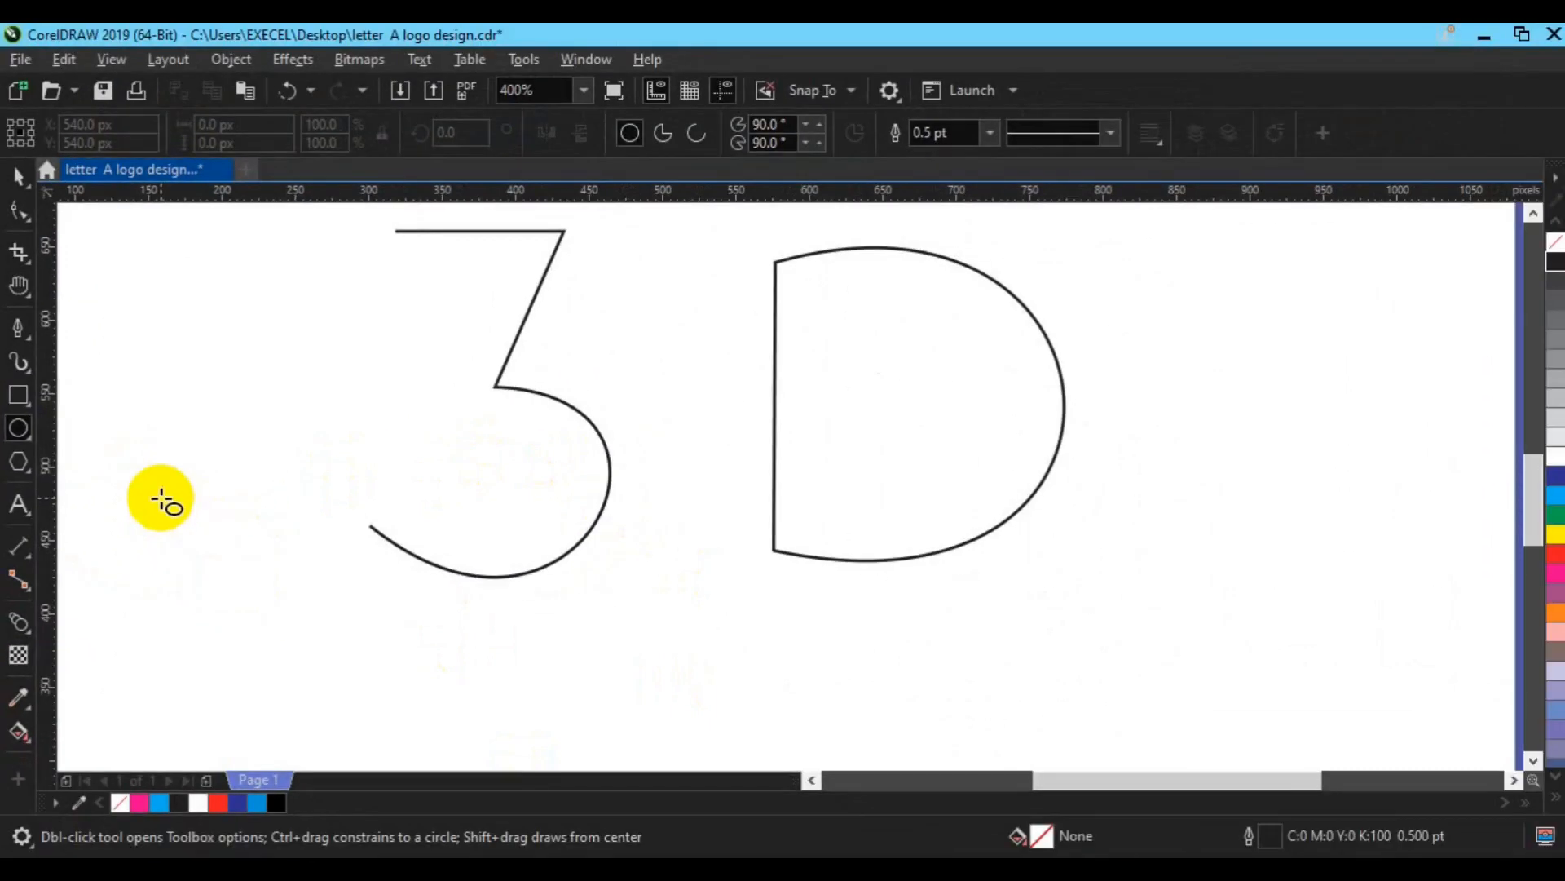
pyautogui.moveTo(161, 499); pyautogui.dragTo(207, 541)
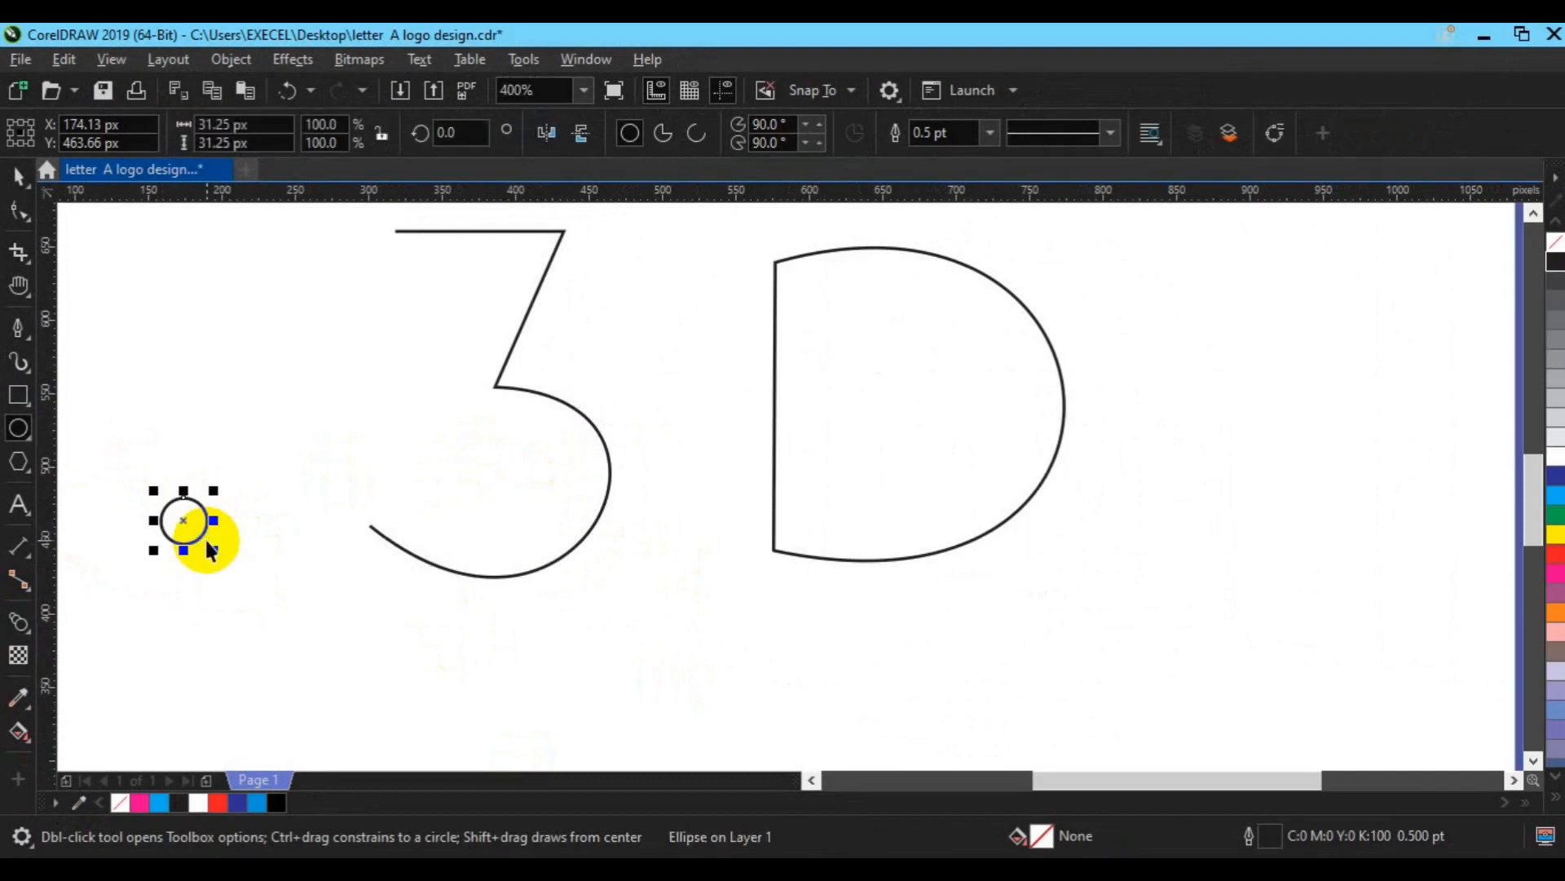
pyautogui.press('space')
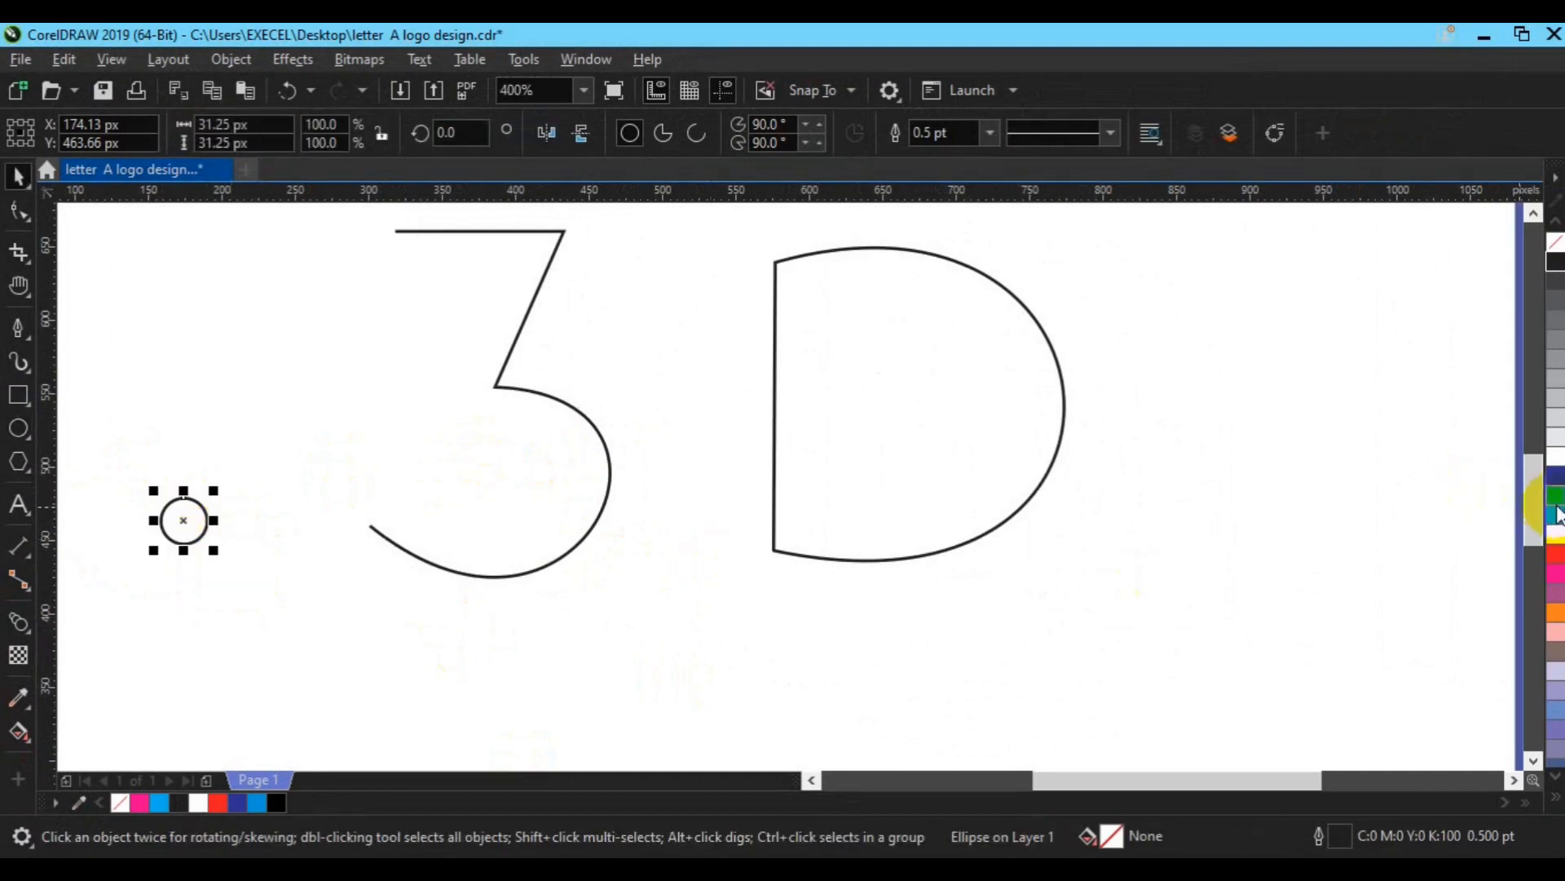
pyautogui.click(1557, 481)
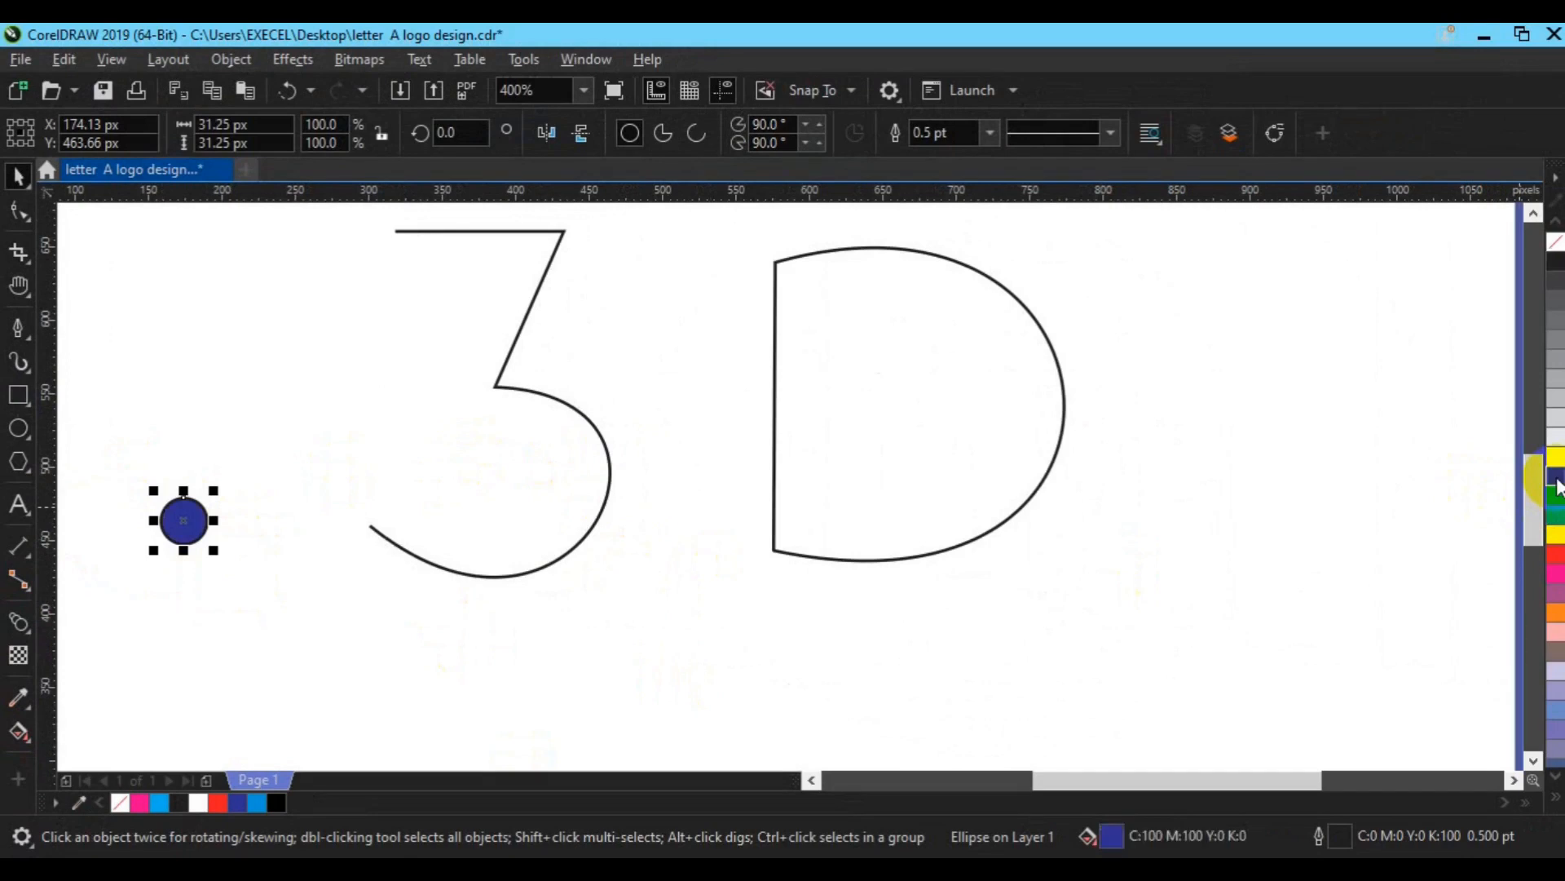
pyautogui.rightClick(1556, 243)
# Step: Copy the dark blue circle horizontally into the 3's lower bowl and fill the copy with lighter blue (C100 M20)
pyautogui.moveTo(219, 524); pyautogui.dragTo(505, 529)
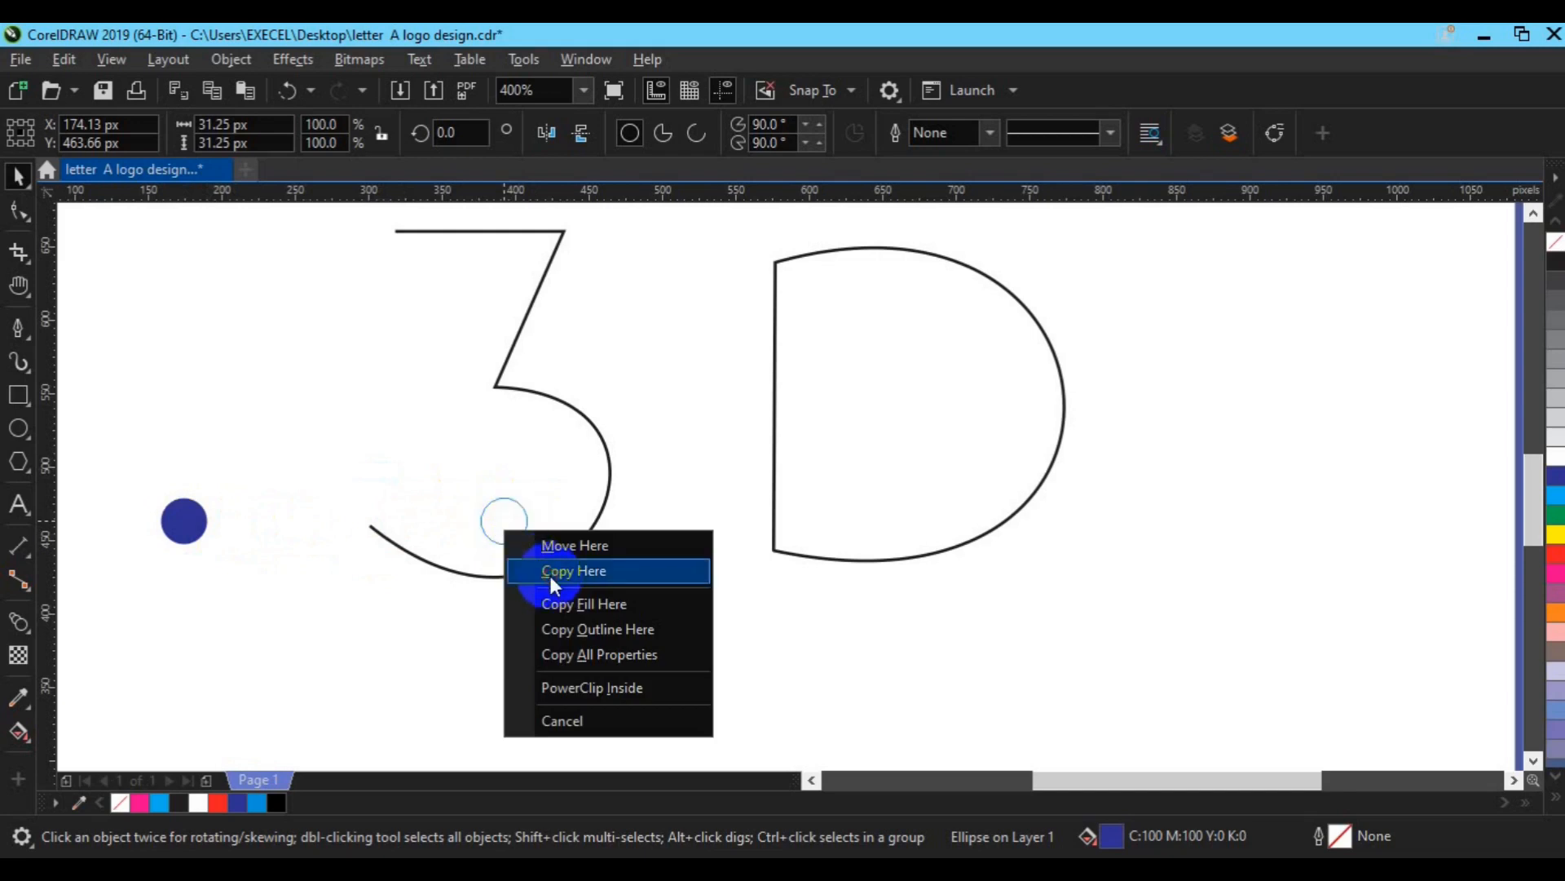
pyautogui.click(550, 576)
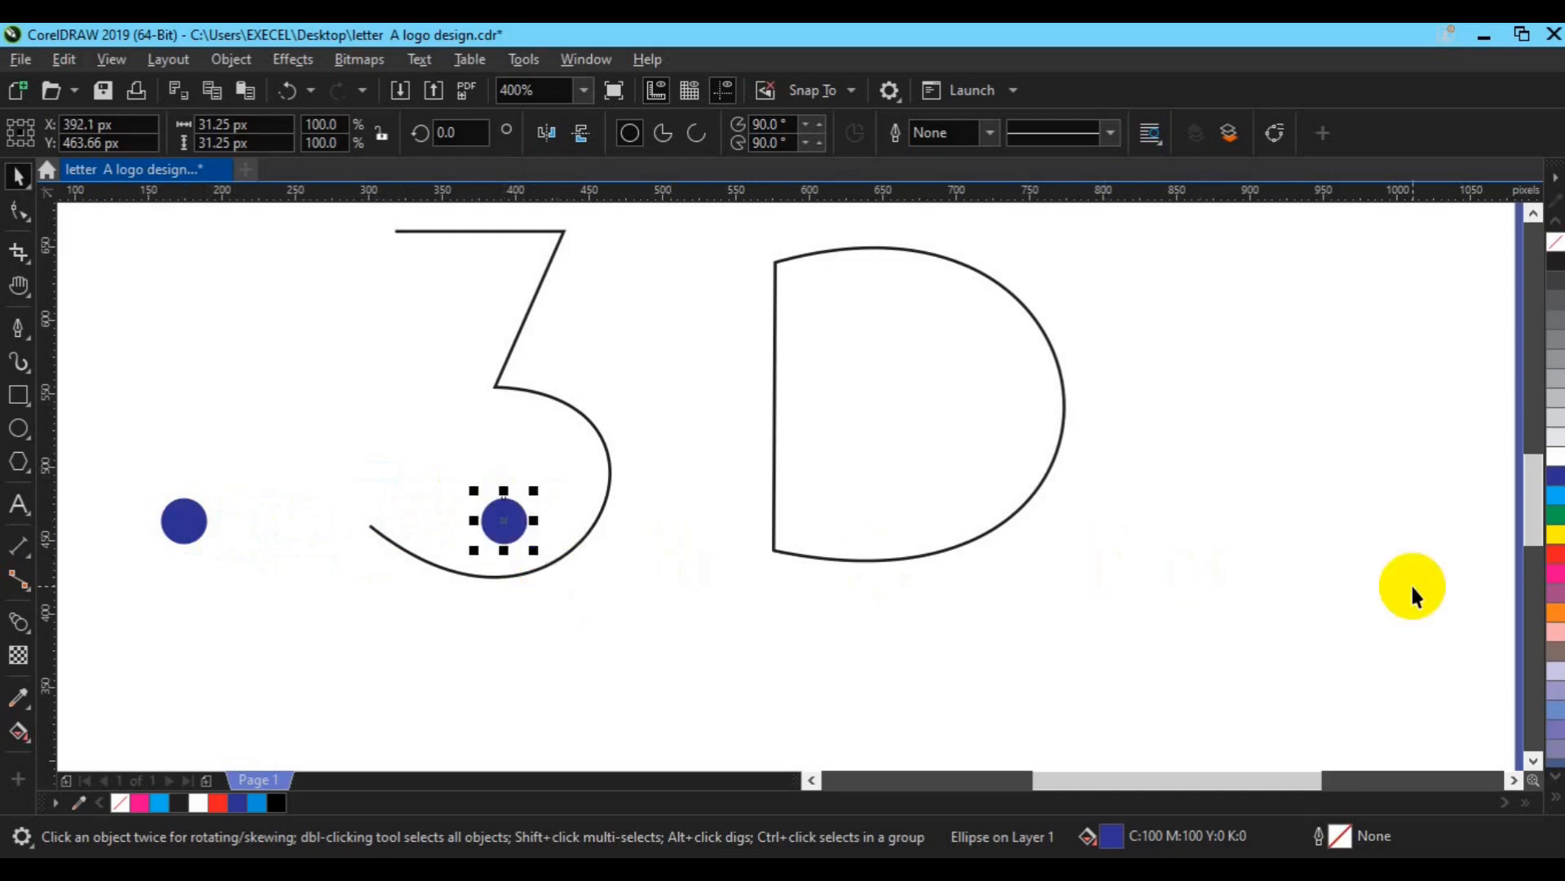
pyautogui.click(1557, 802)
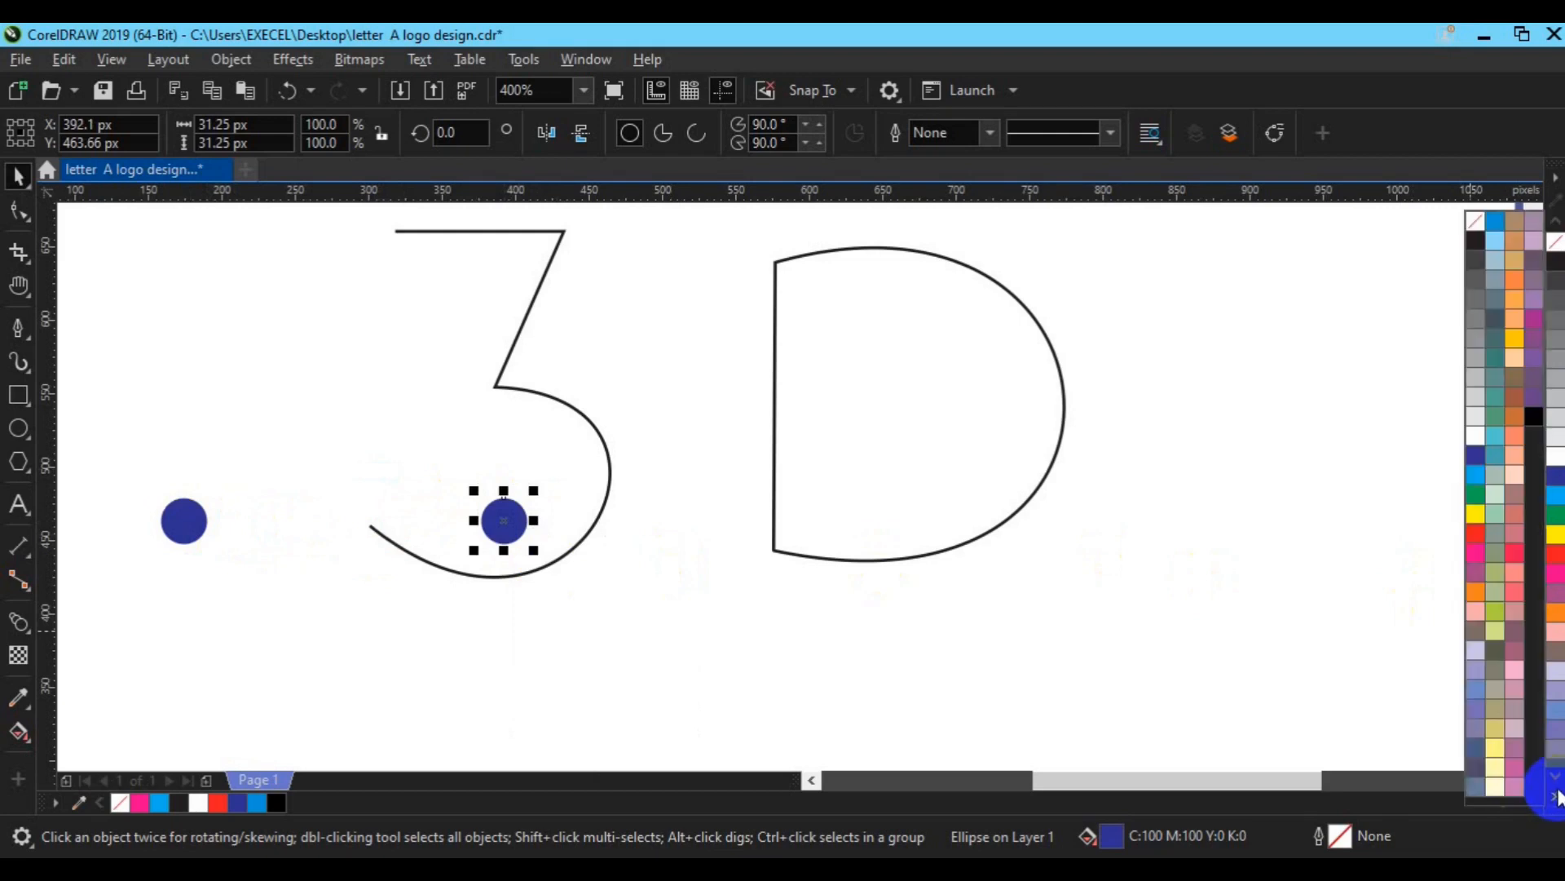
pyautogui.click(1500, 231)
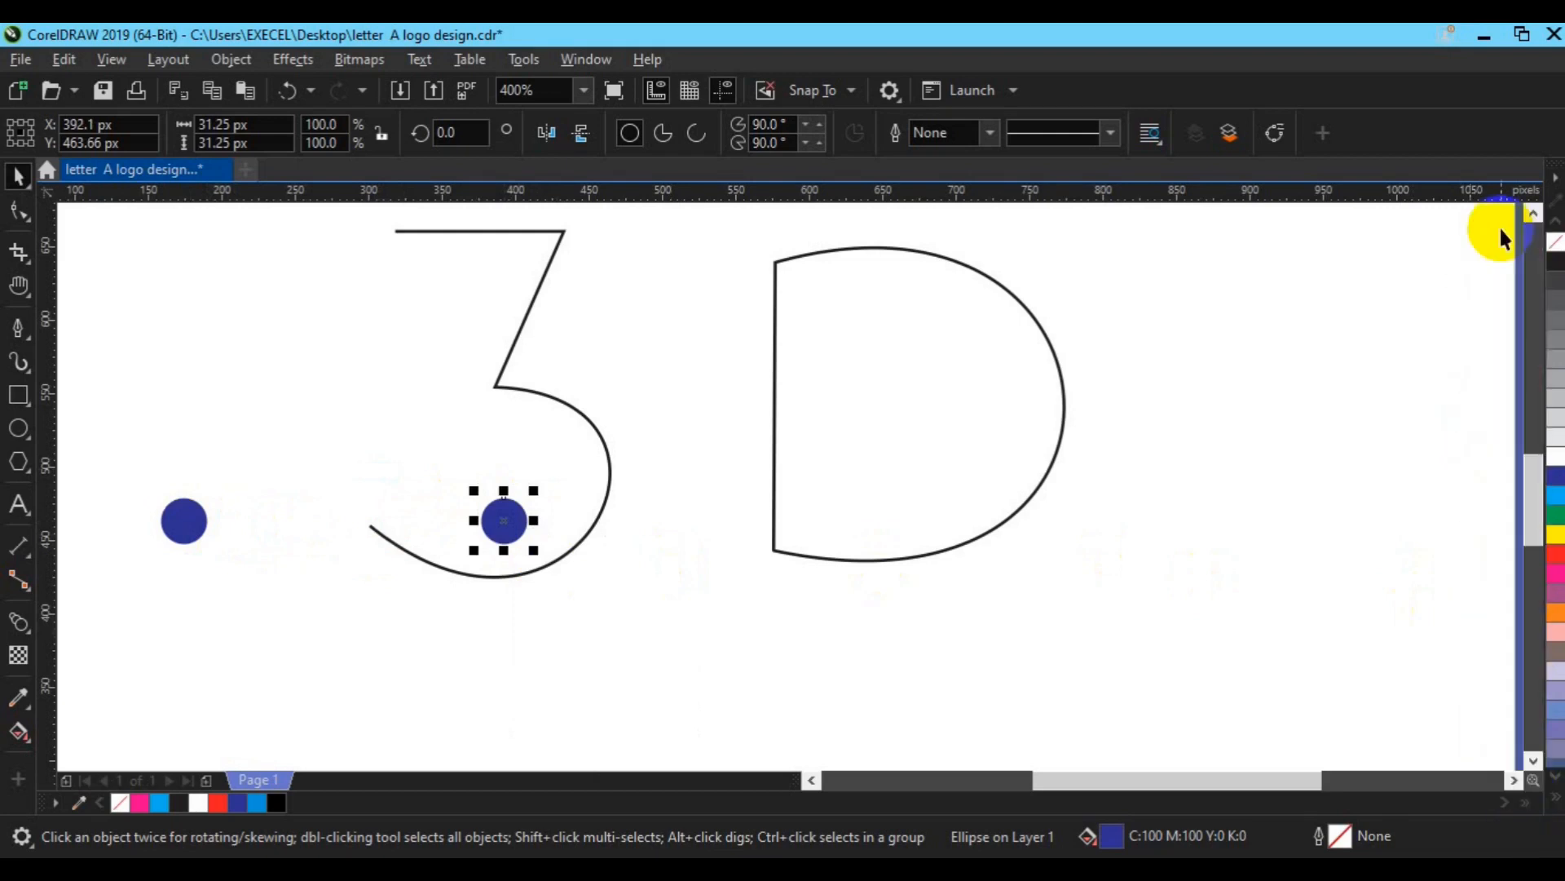
pyautogui.click(1557, 801)
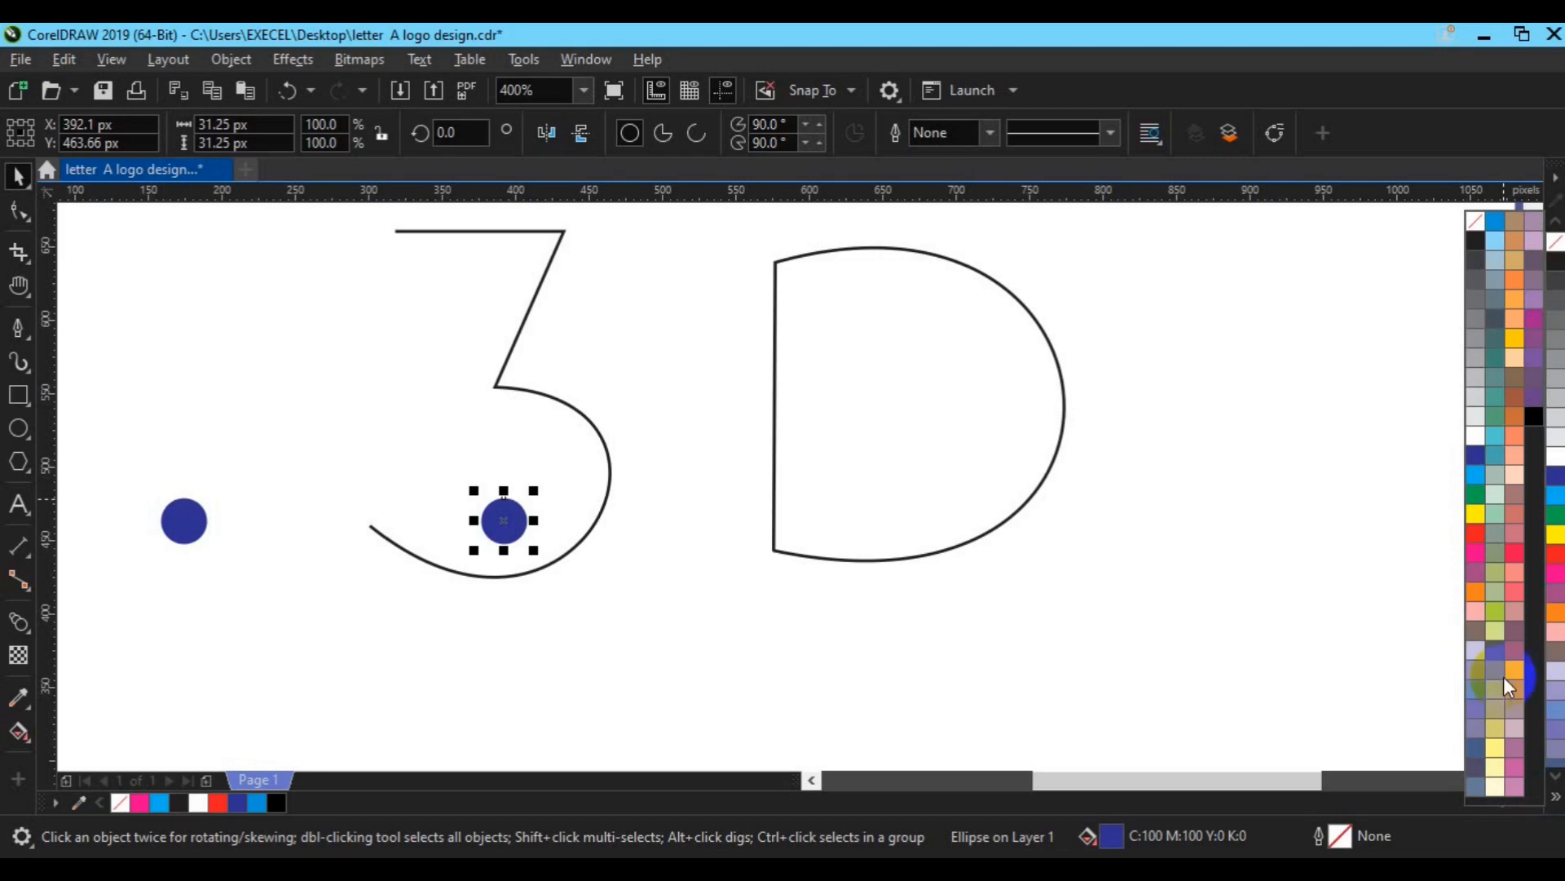
pyautogui.click(1554, 802)
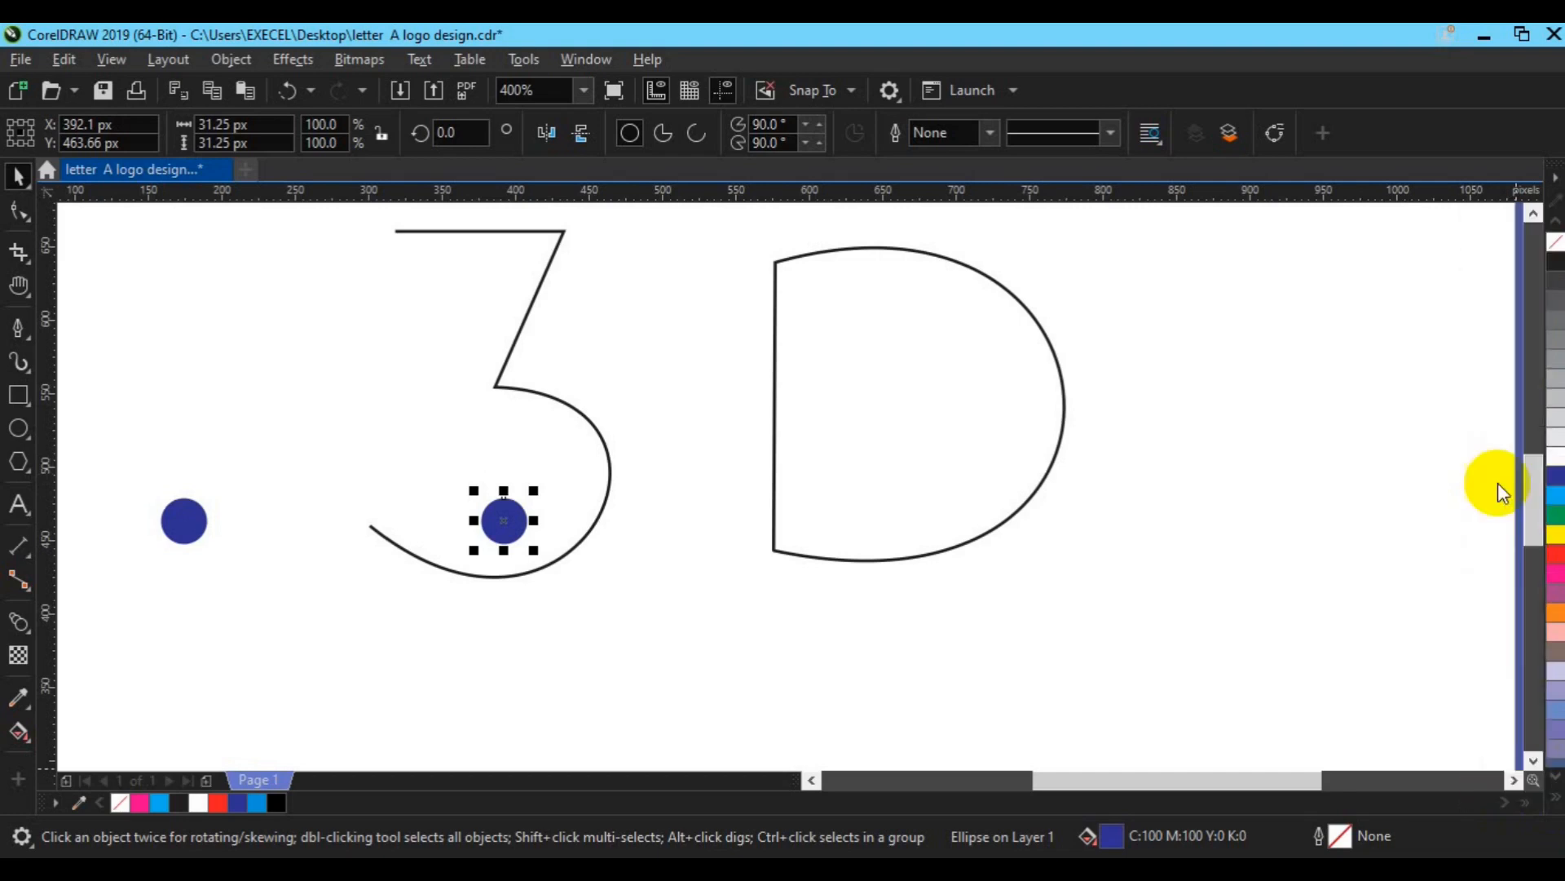
pyautogui.click(1556, 787)
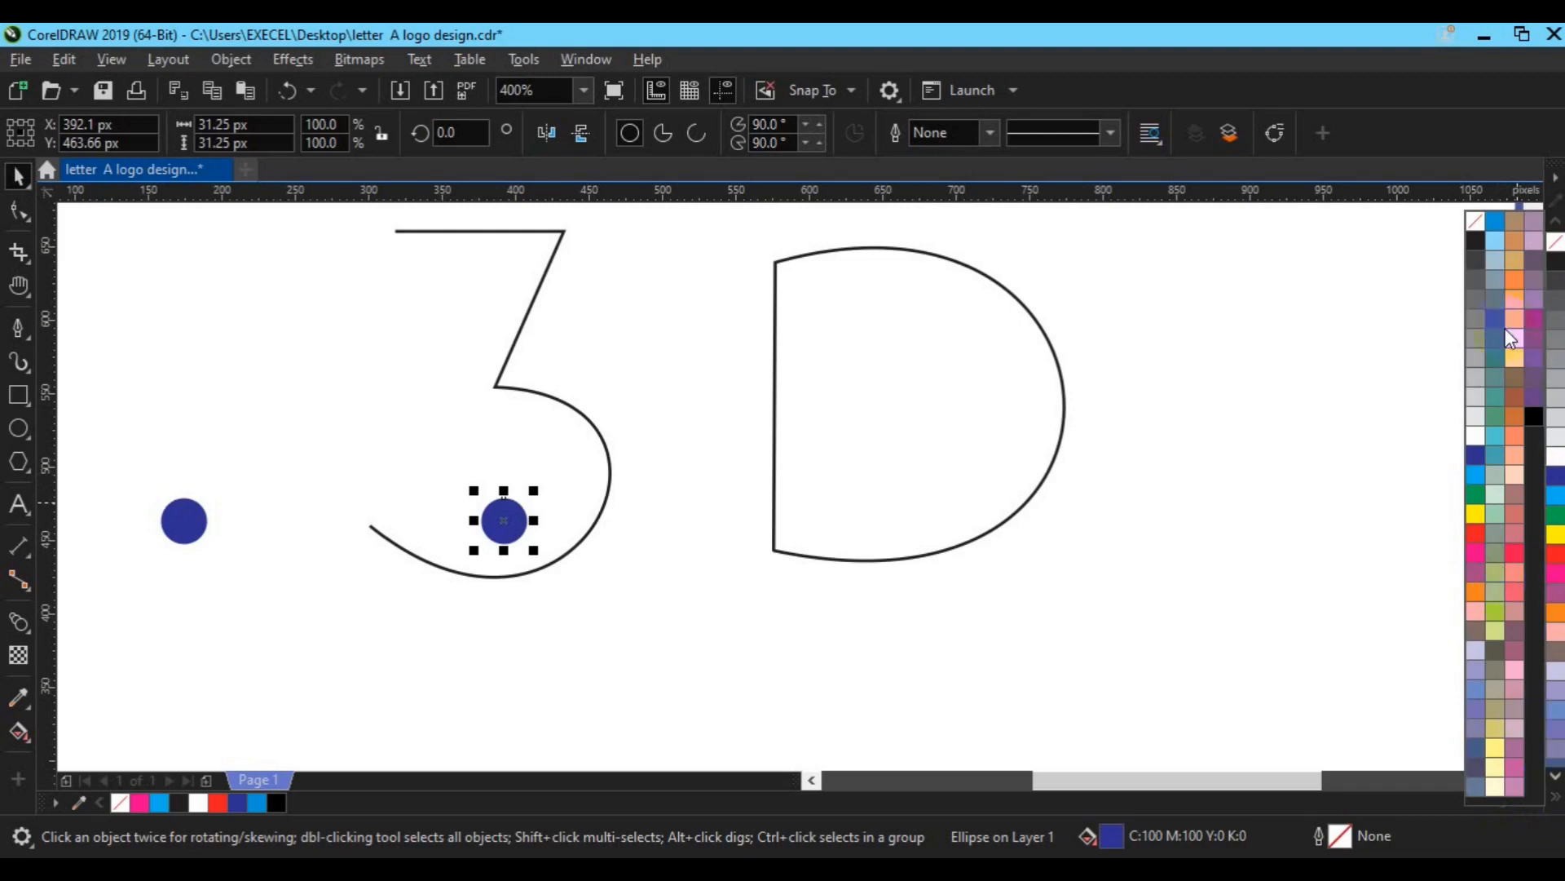
pyautogui.scroll(-2, 1494, 222)
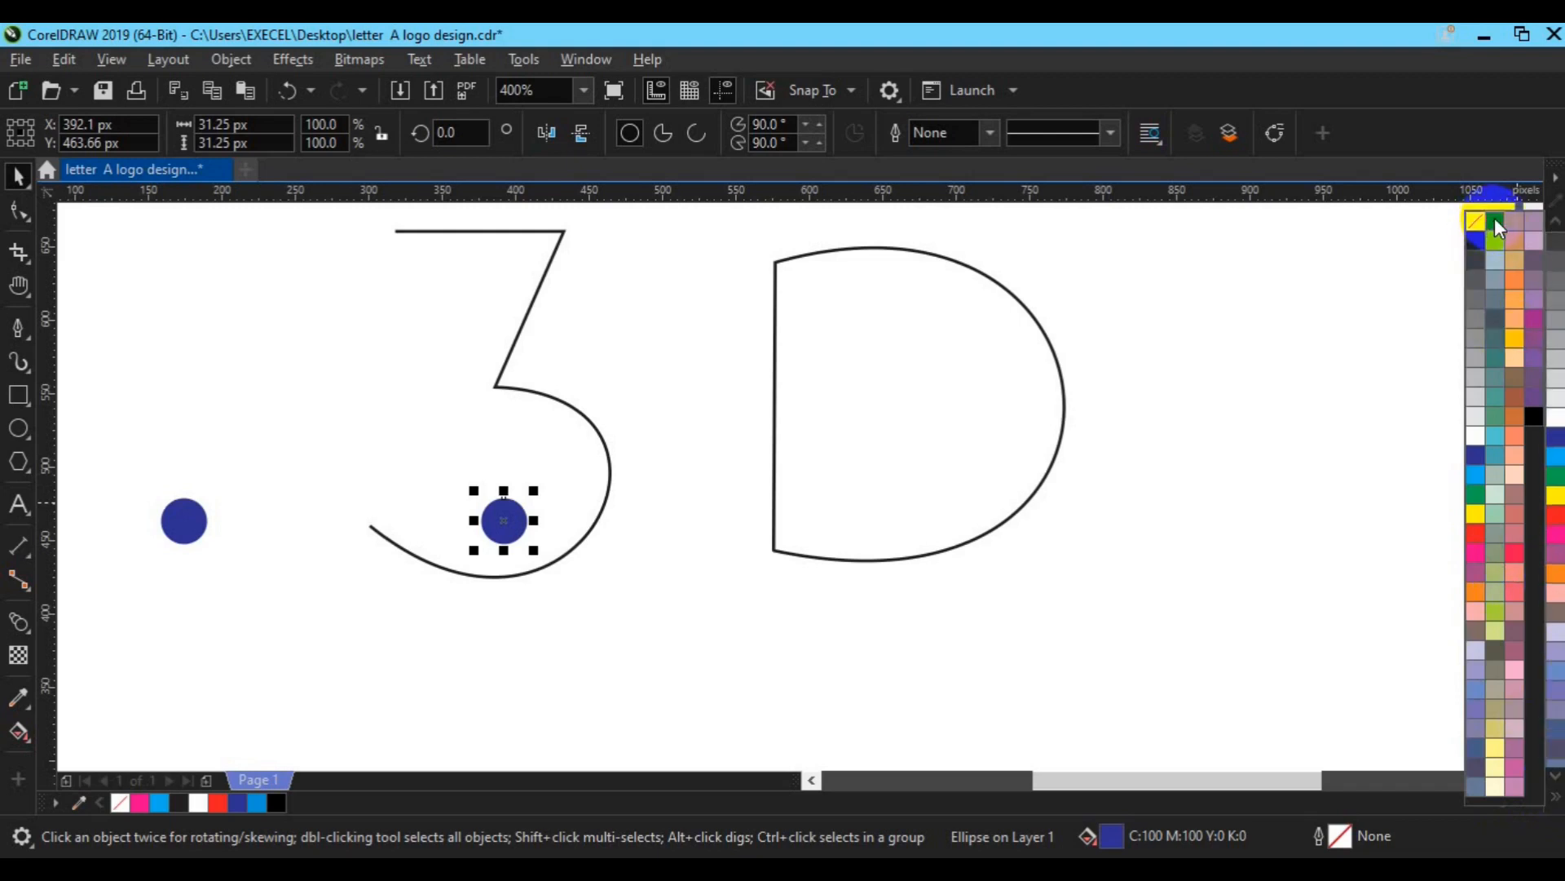
pyautogui.click(1495, 219)
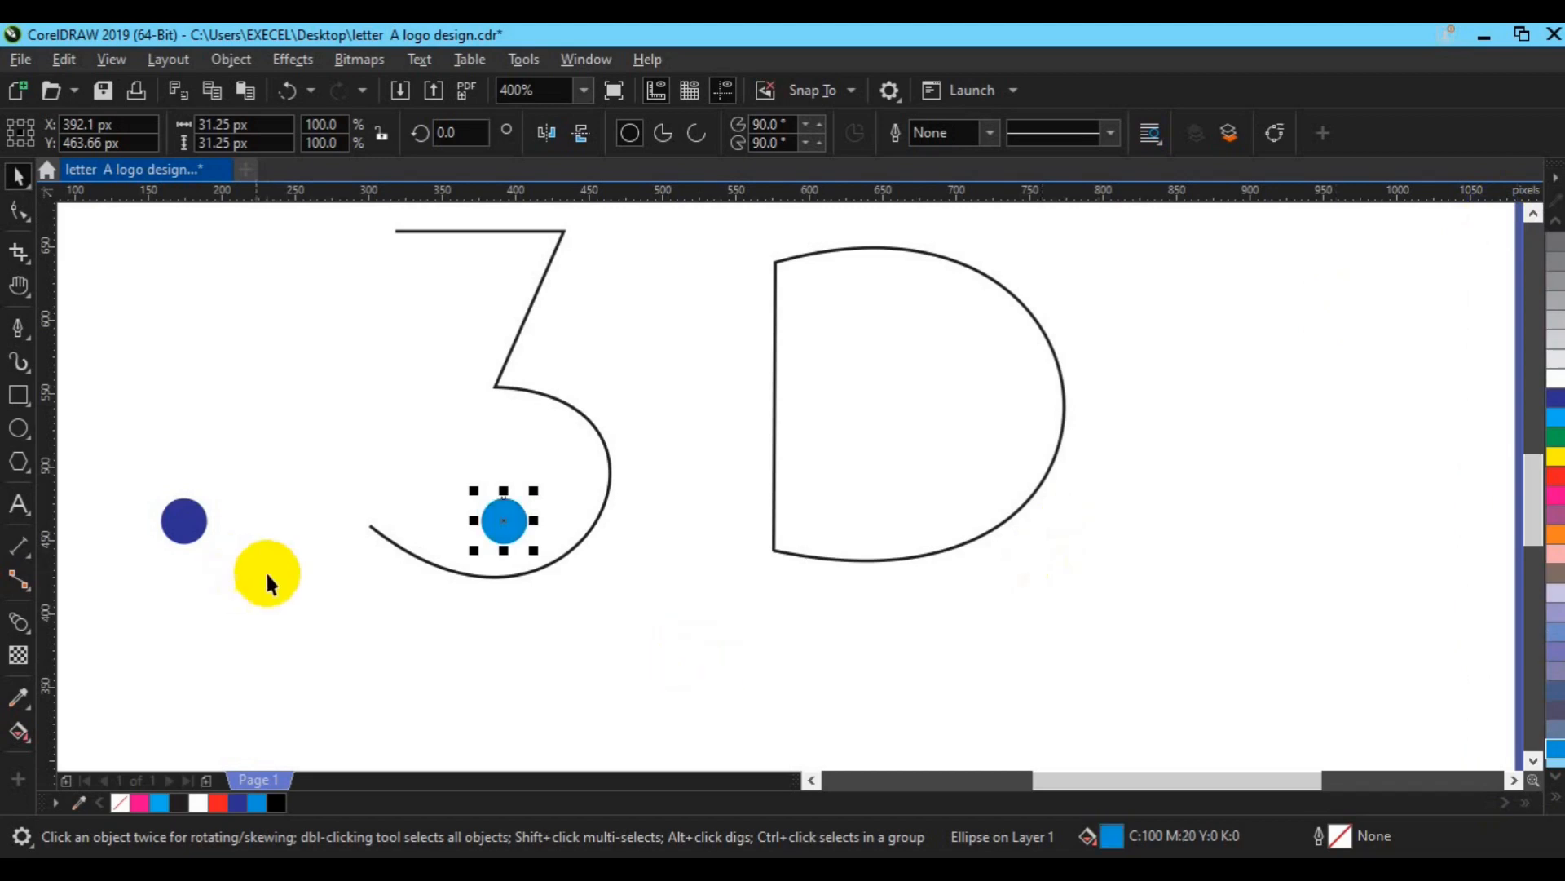
# Step: Try blending the dark blue circle into the lighter blue circle with 980 steps
pyautogui.keyDown('shift'); pyautogui.click(186, 530); pyautogui.keyUp('shift')
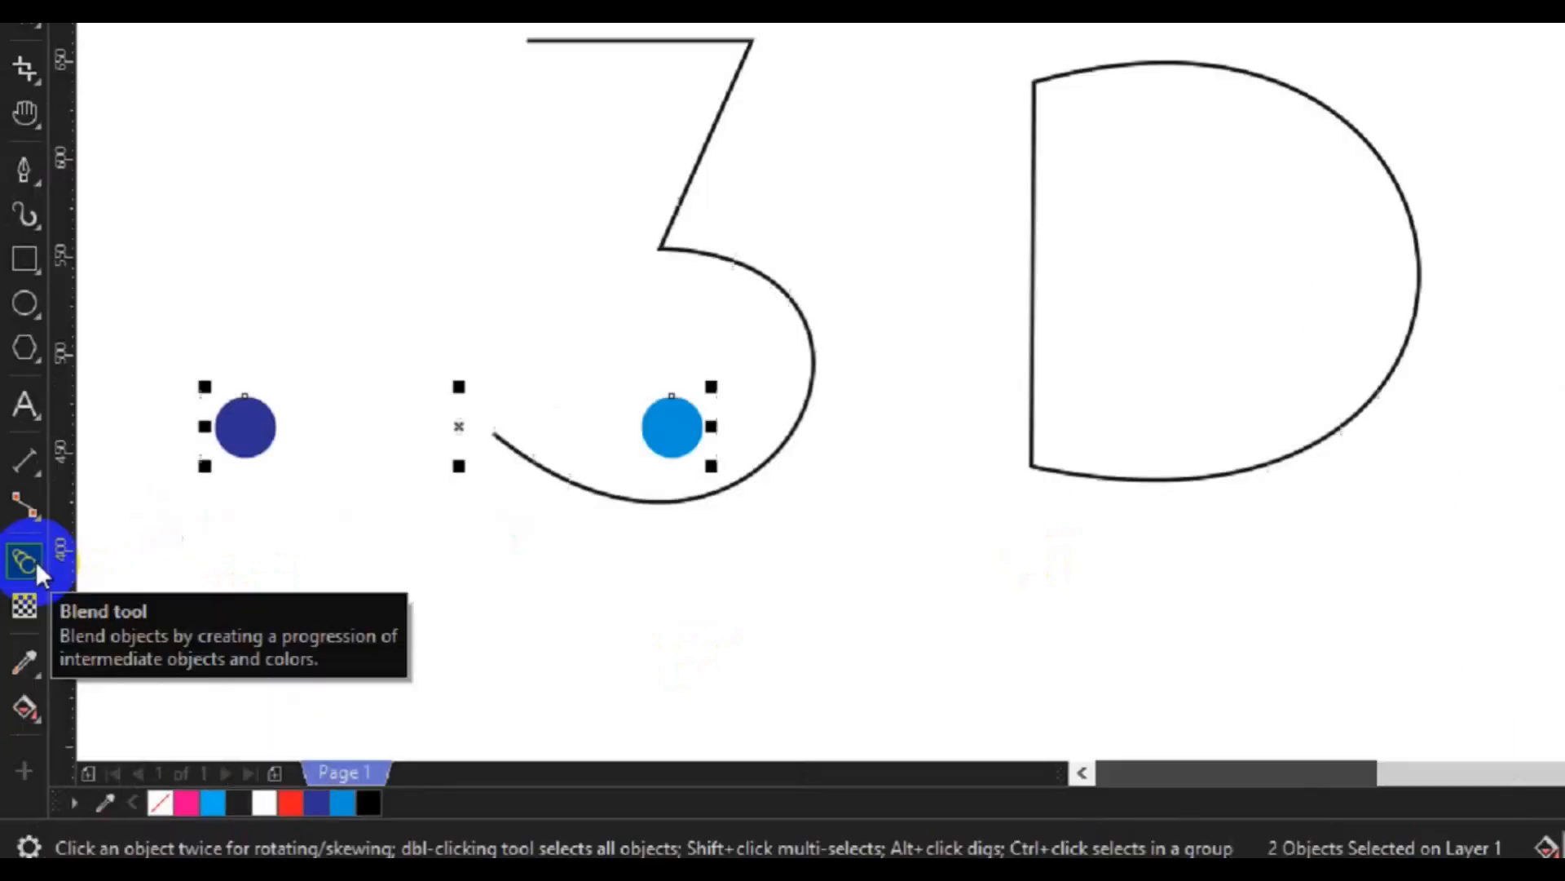
pyautogui.click(26, 561)
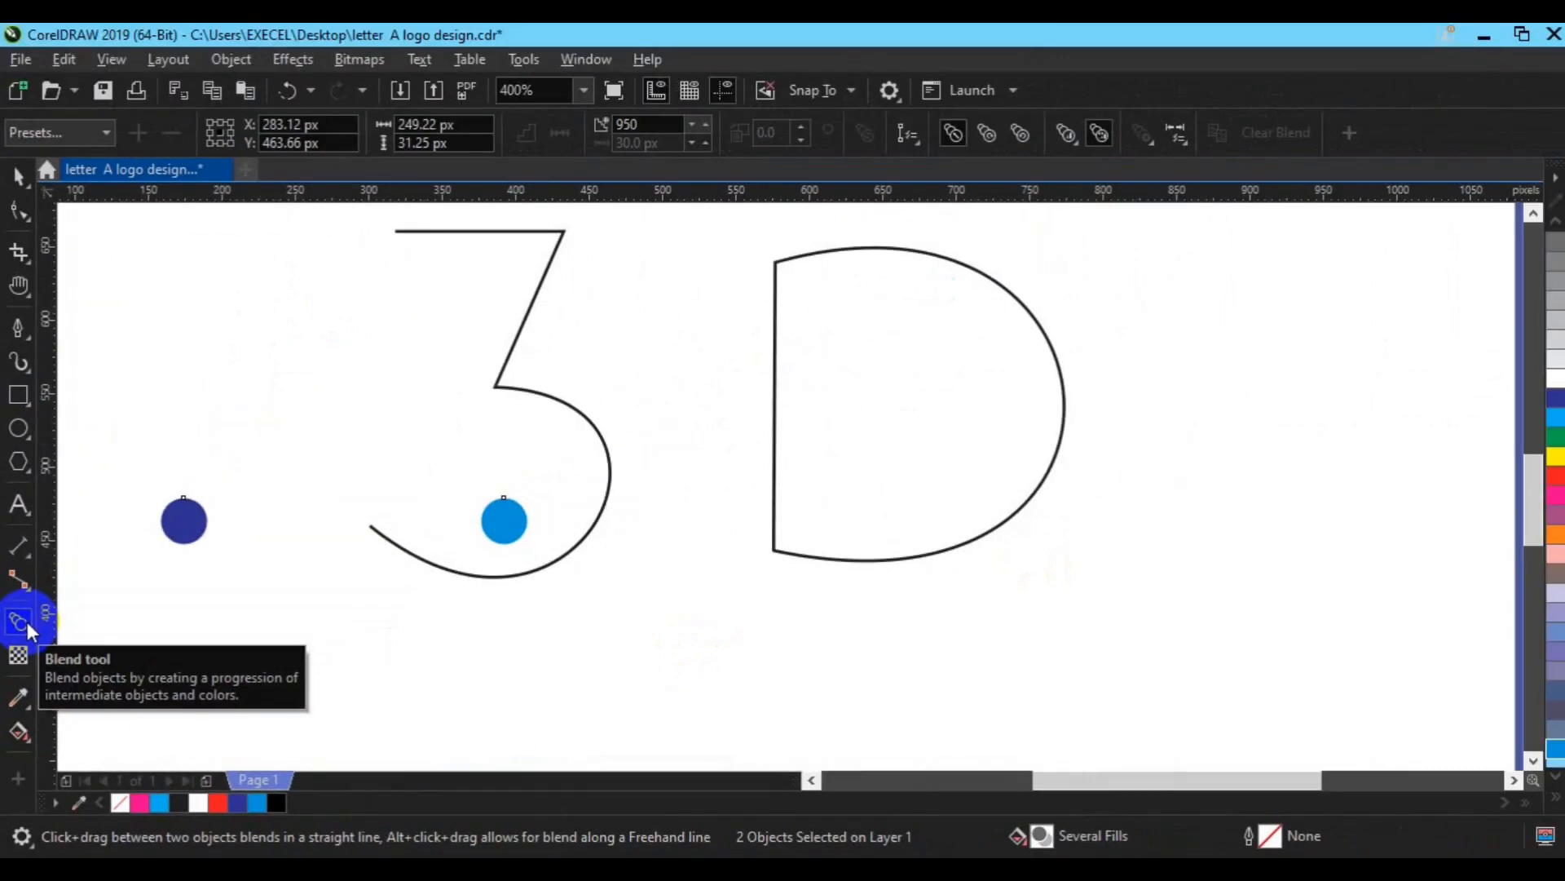
pyautogui.moveTo(165, 544); pyautogui.dragTo(501, 522)
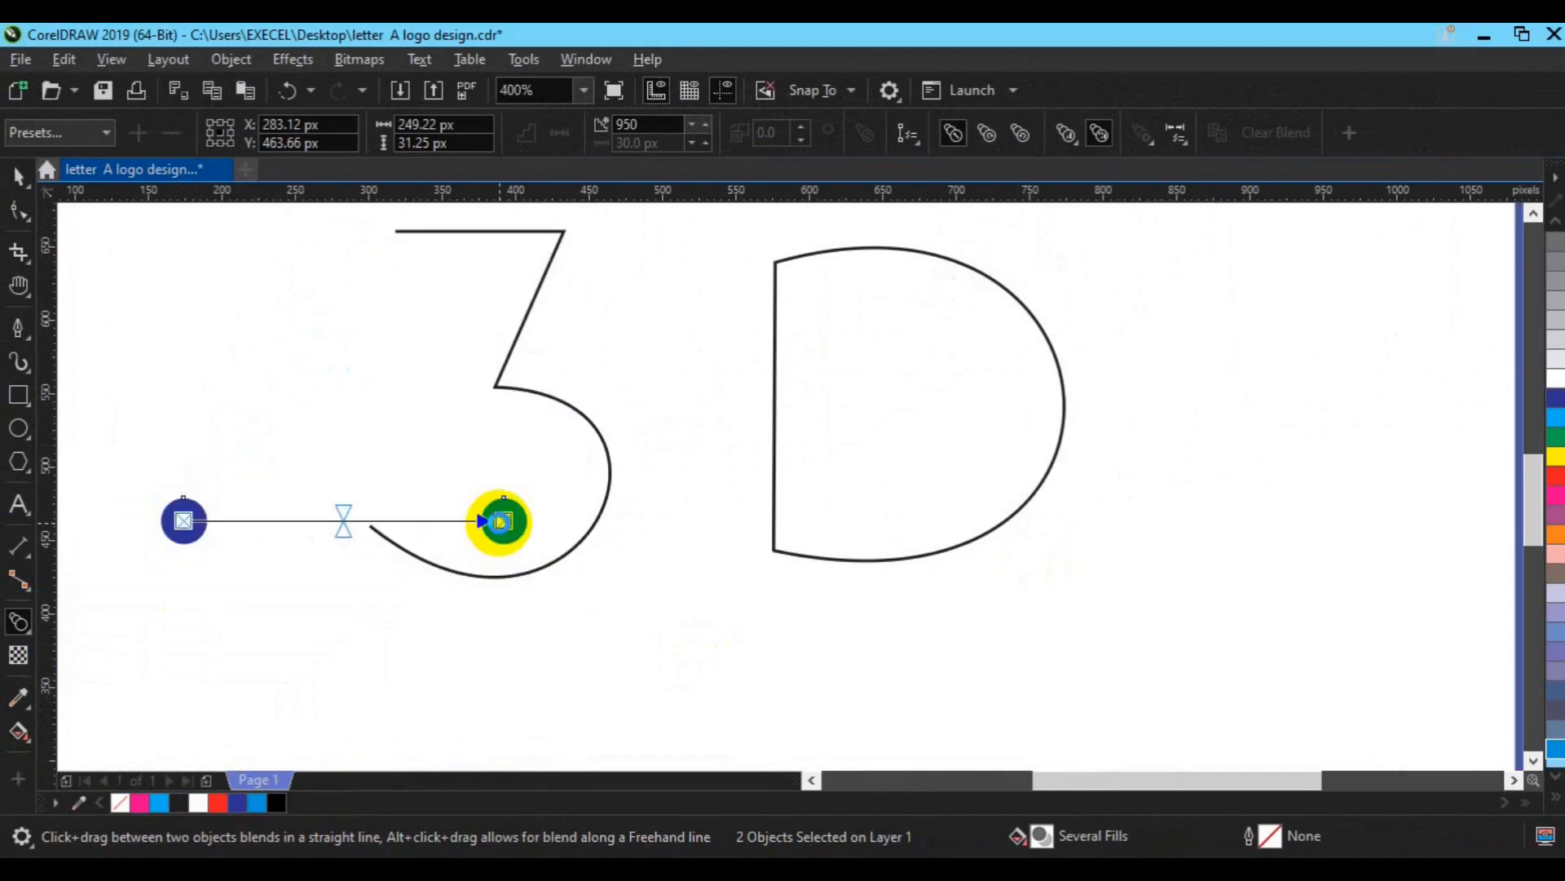
pyautogui.click(652, 122)
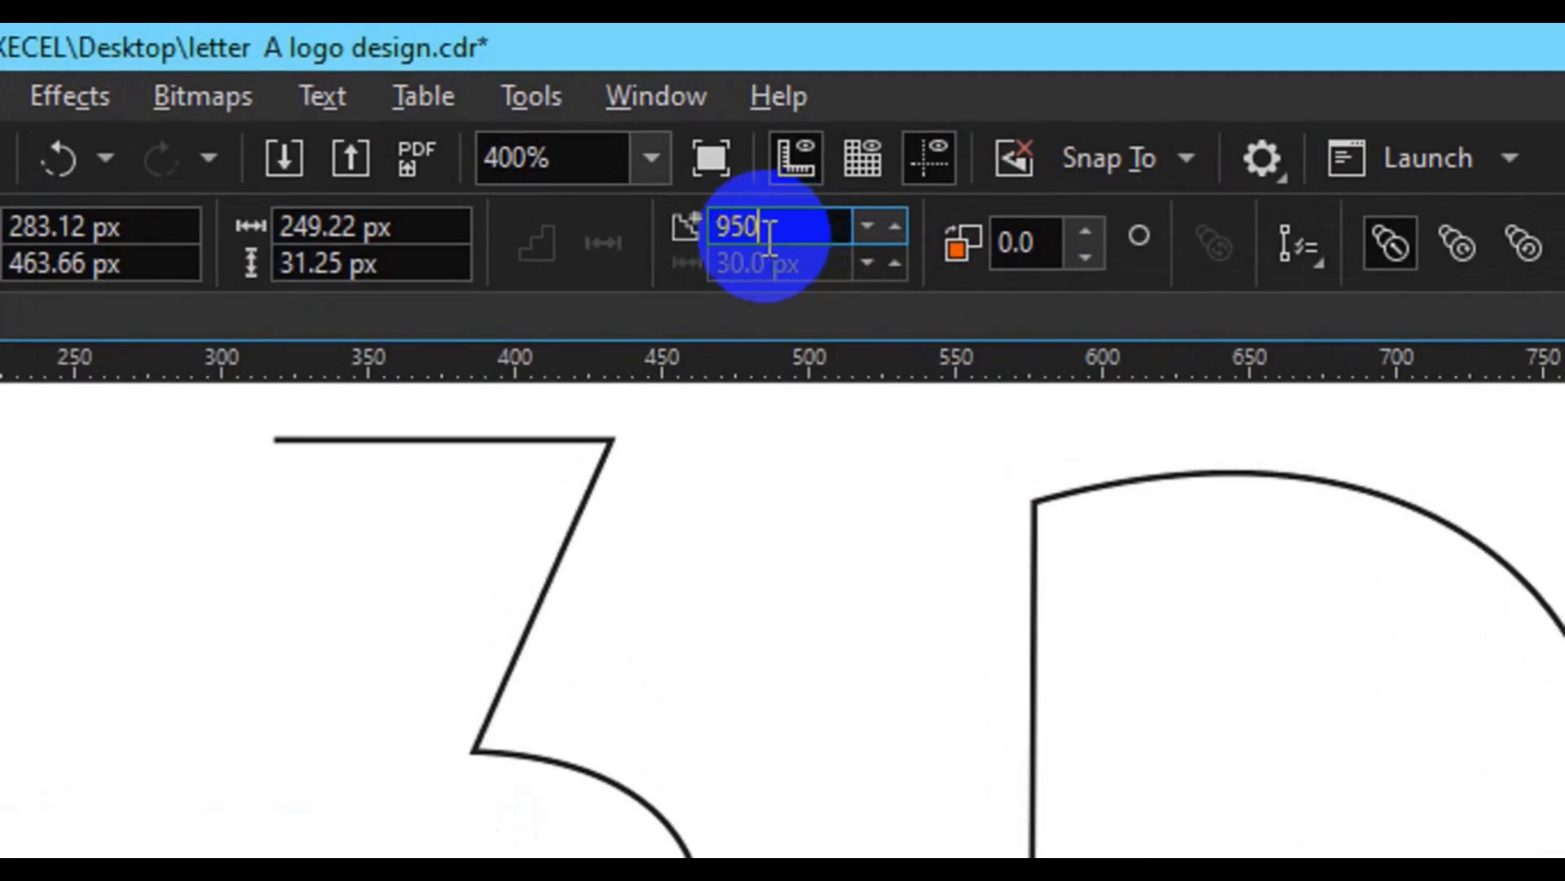
pyautogui.click(737, 237)
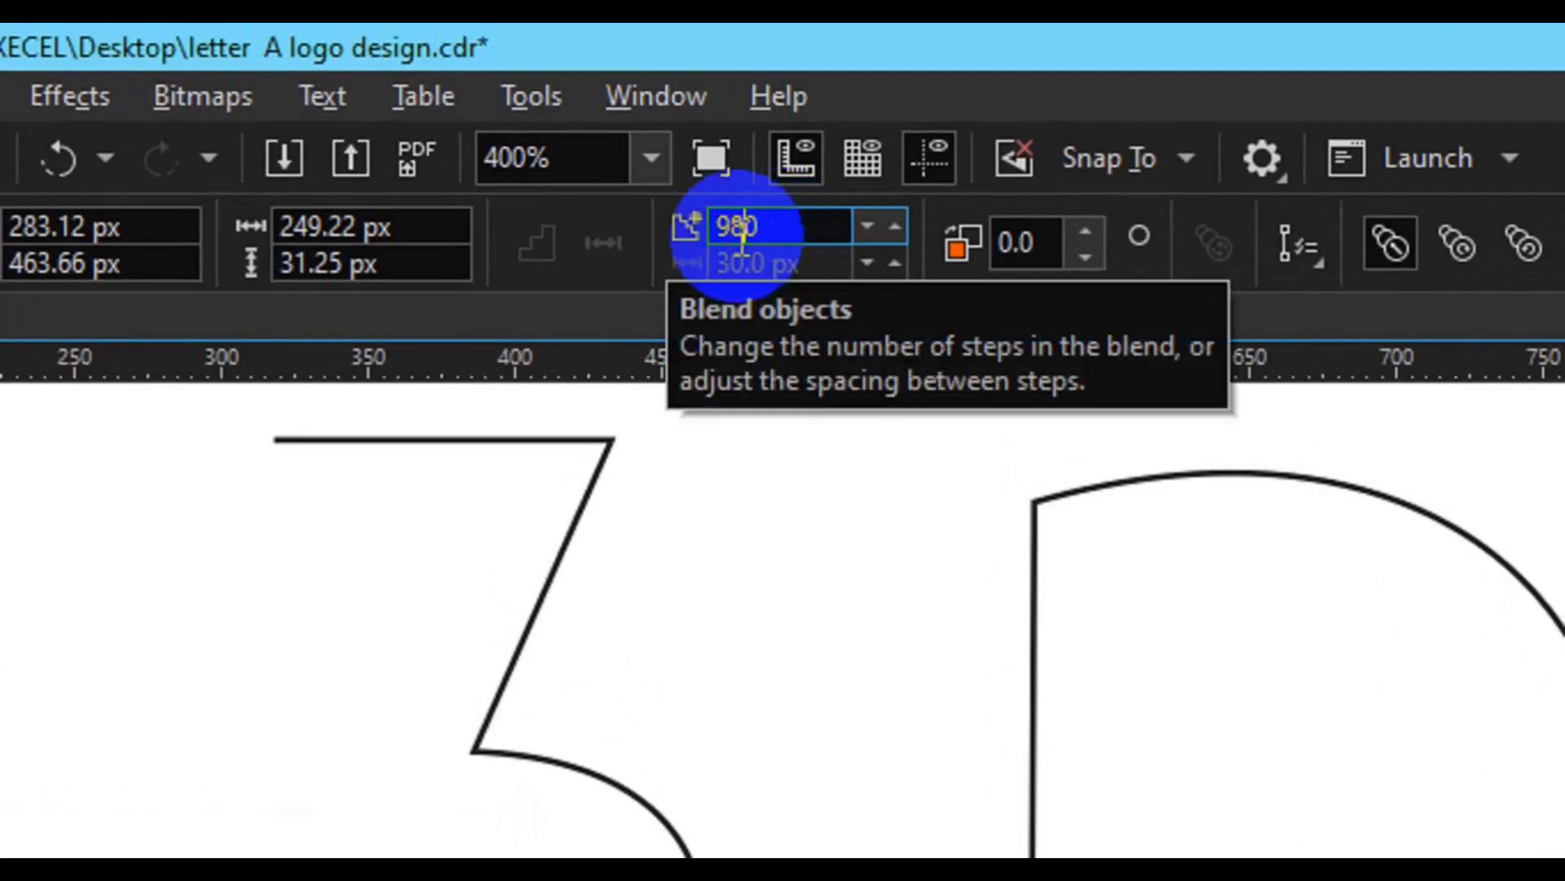
pyautogui.click(738, 232)
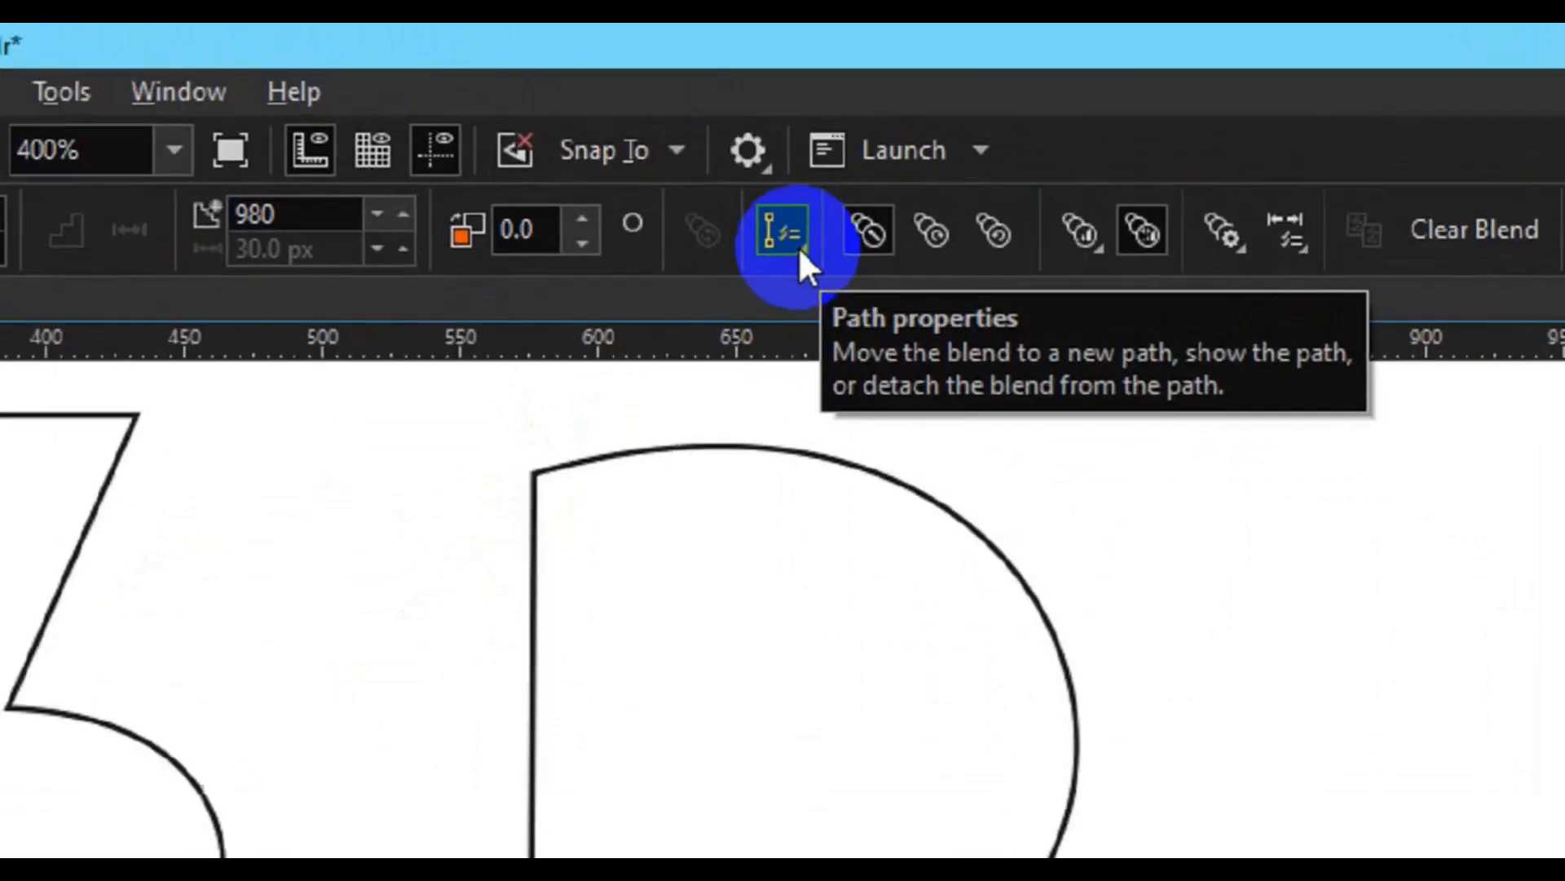
# Step: Try fitting the blend to the 3 path as its new path, and undo both the path fitting and the blend
pyautogui.click(784, 262)
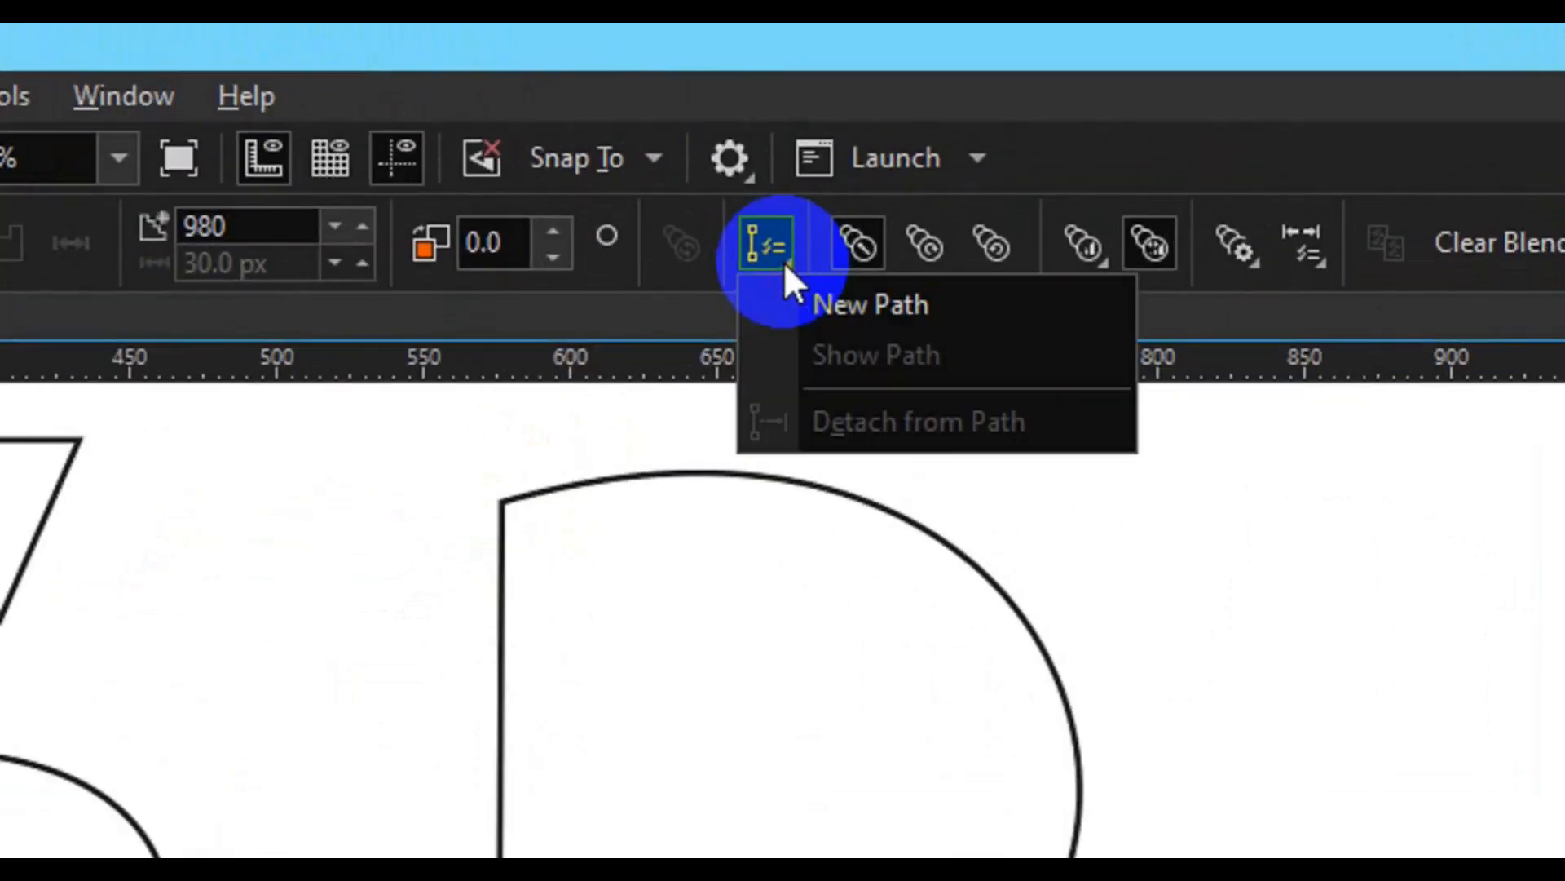
pyautogui.click(839, 306)
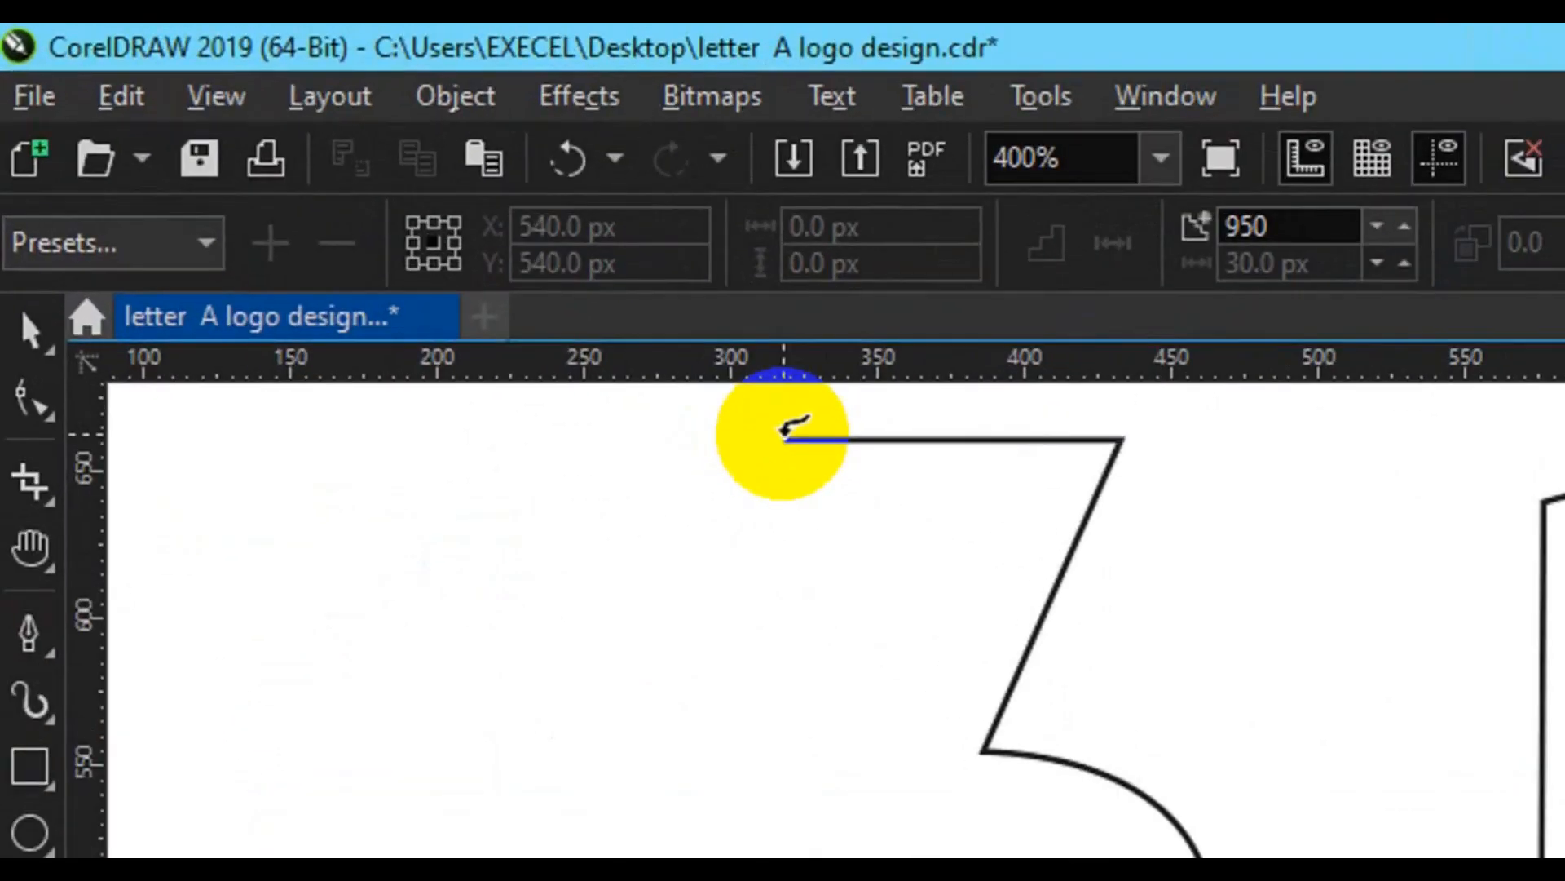
pyautogui.click(783, 440)
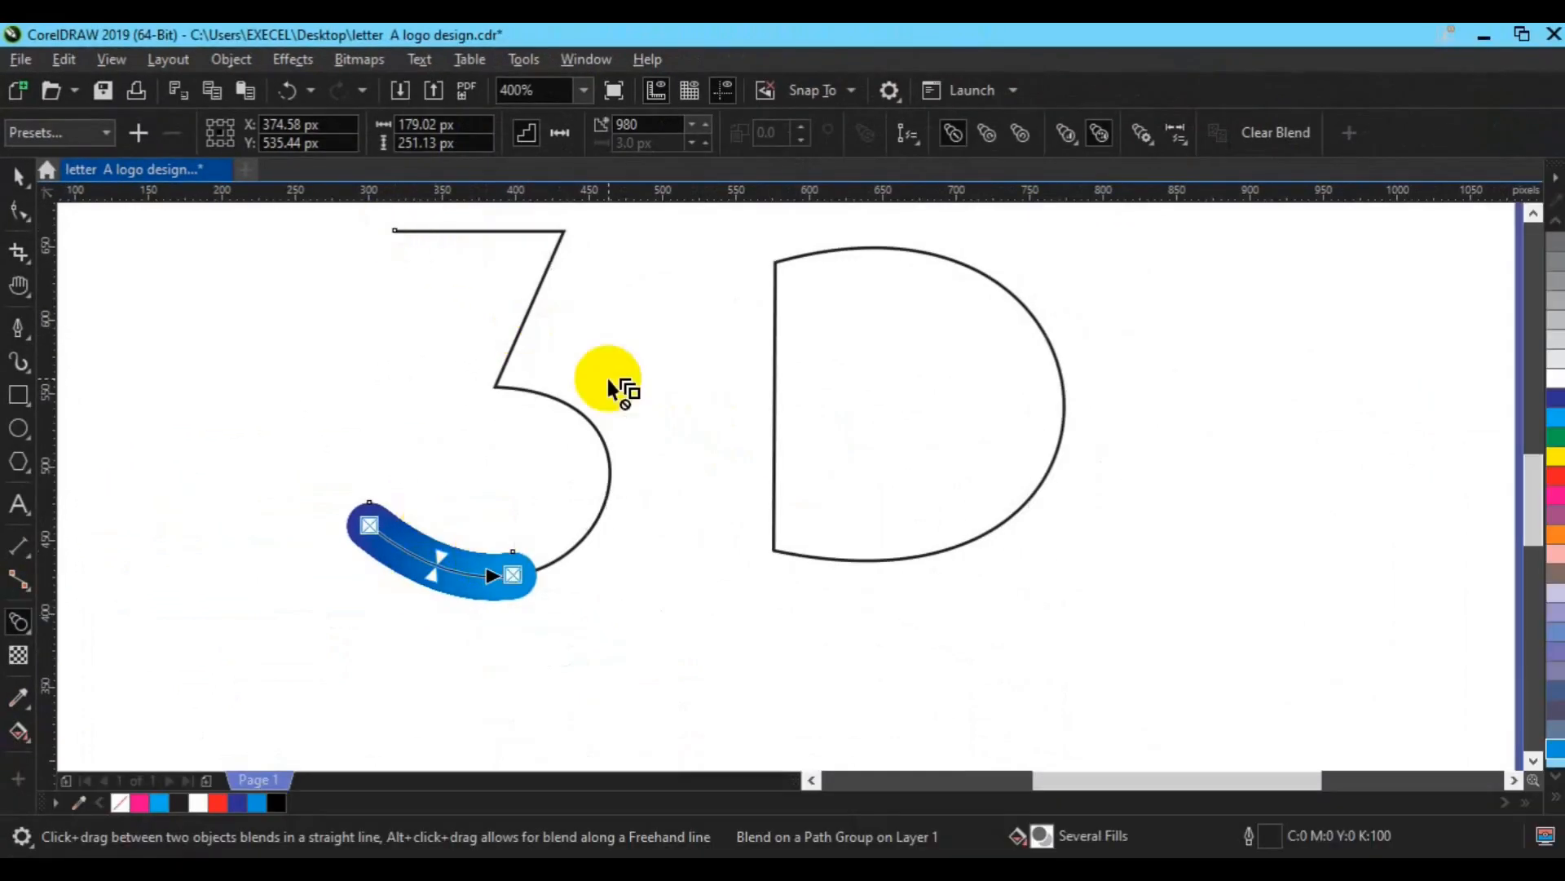
pyautogui.hotkey('ctrl', 'z')
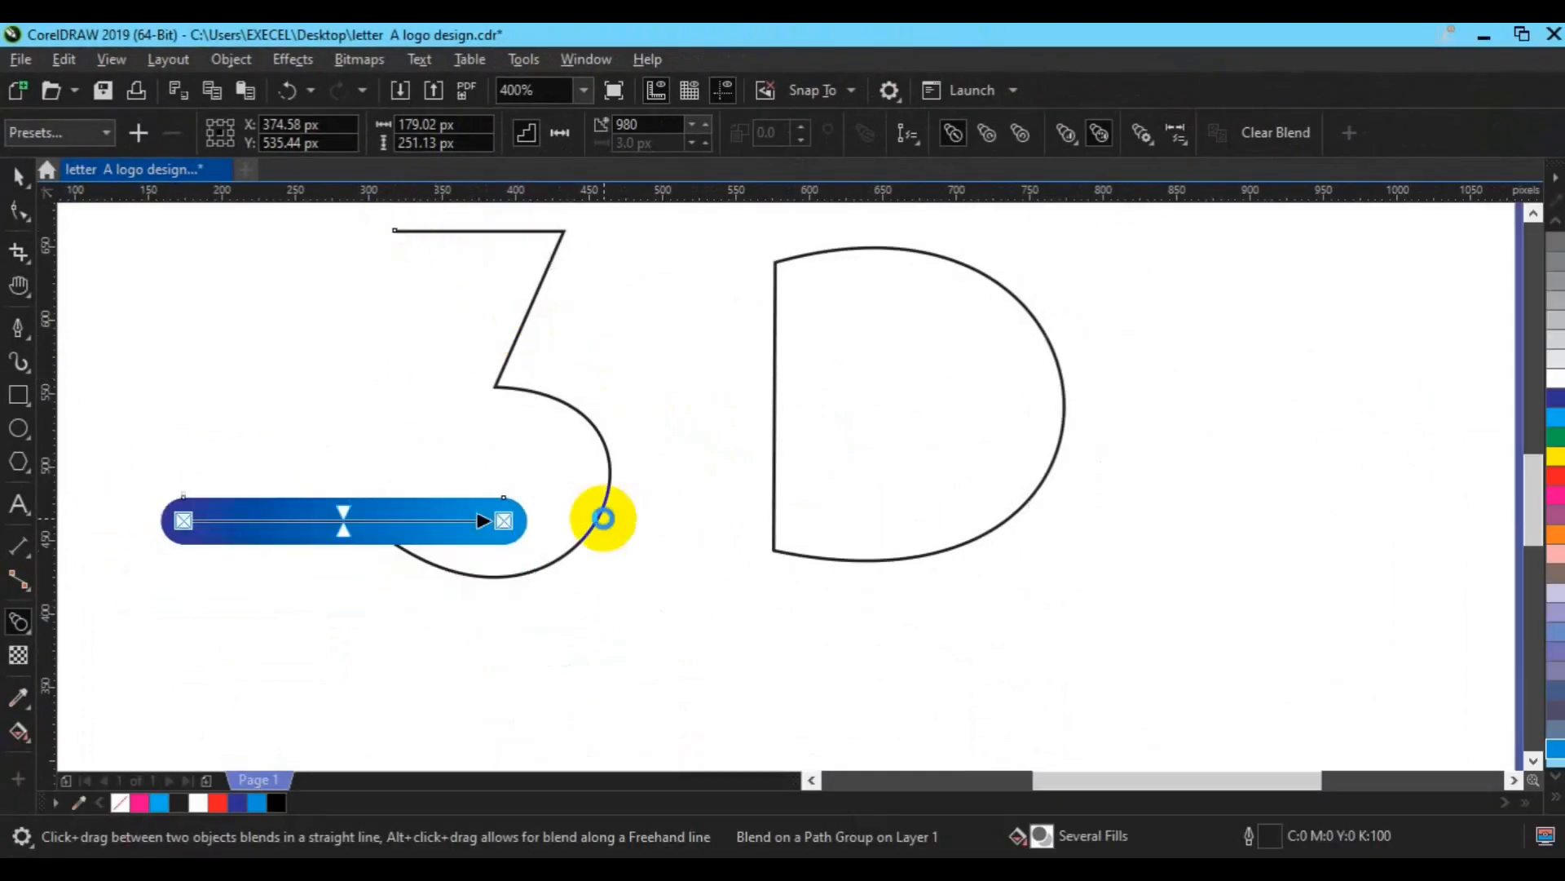
pyautogui.hotkey('ctrl', 'z')
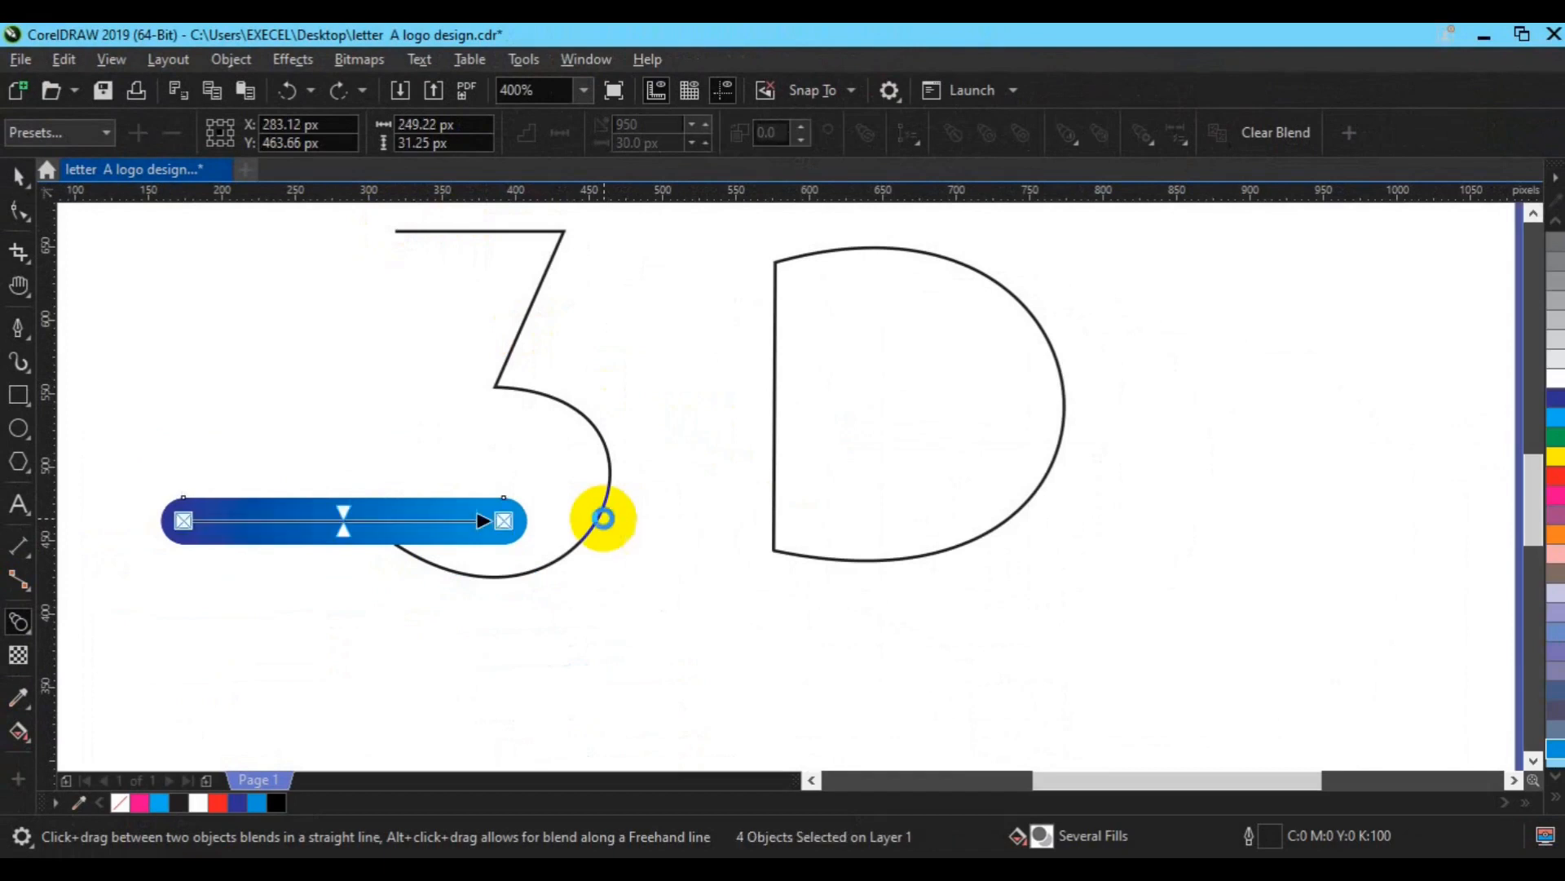
pyautogui.hotkey('ctrl', 'z')
# Step: Duplicate the two circles and move the duplicated pair below the D, centred at about X 732 px, Y 359 px
pyautogui.press('space')
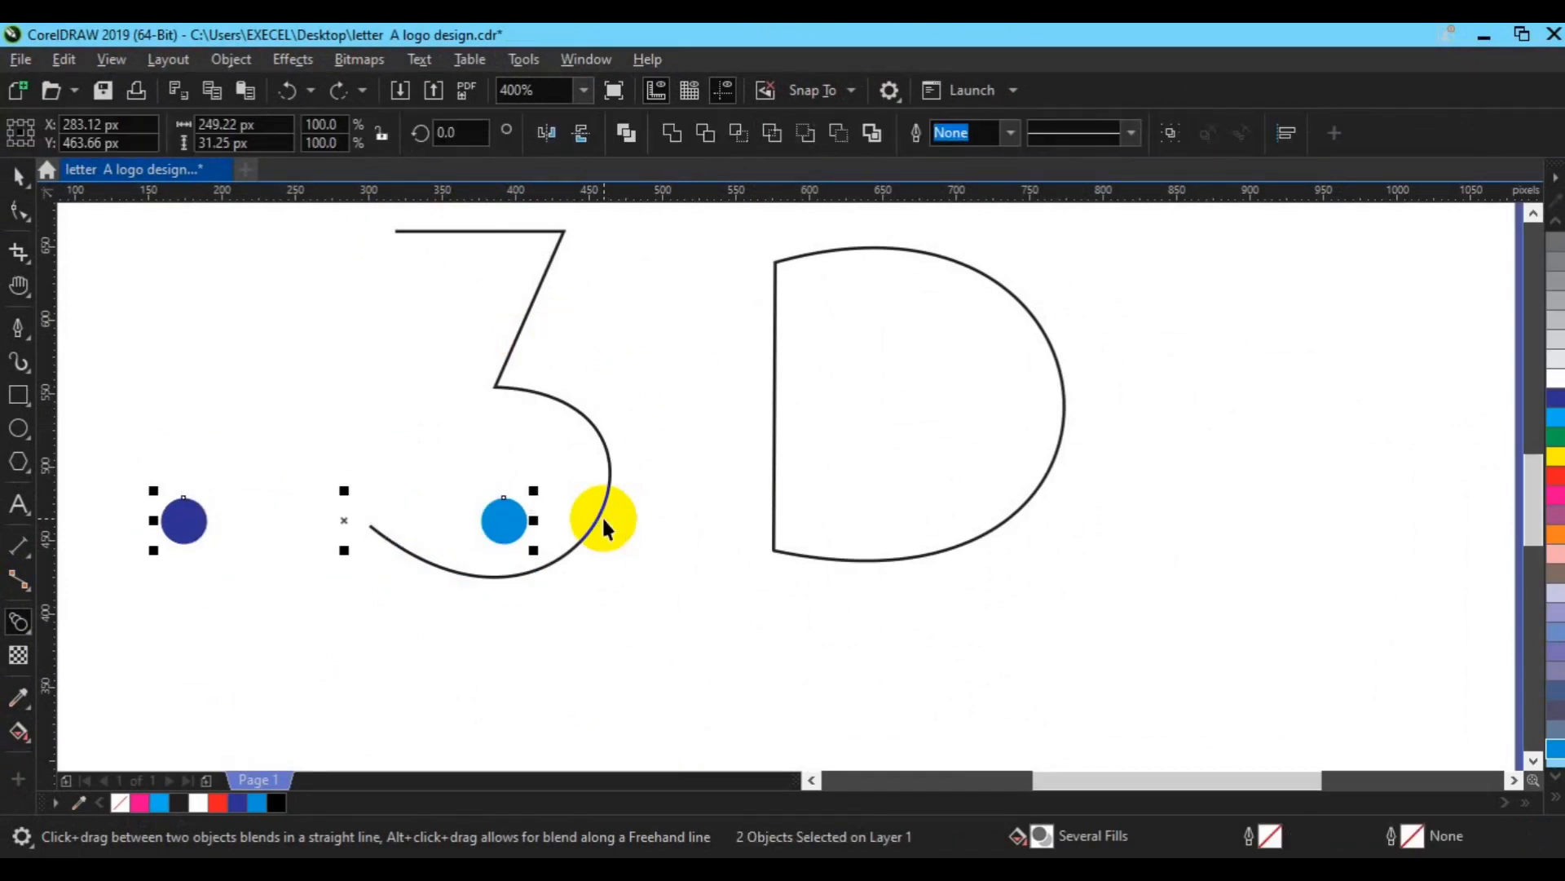
pyautogui.hotkey('ctrl', 'd')
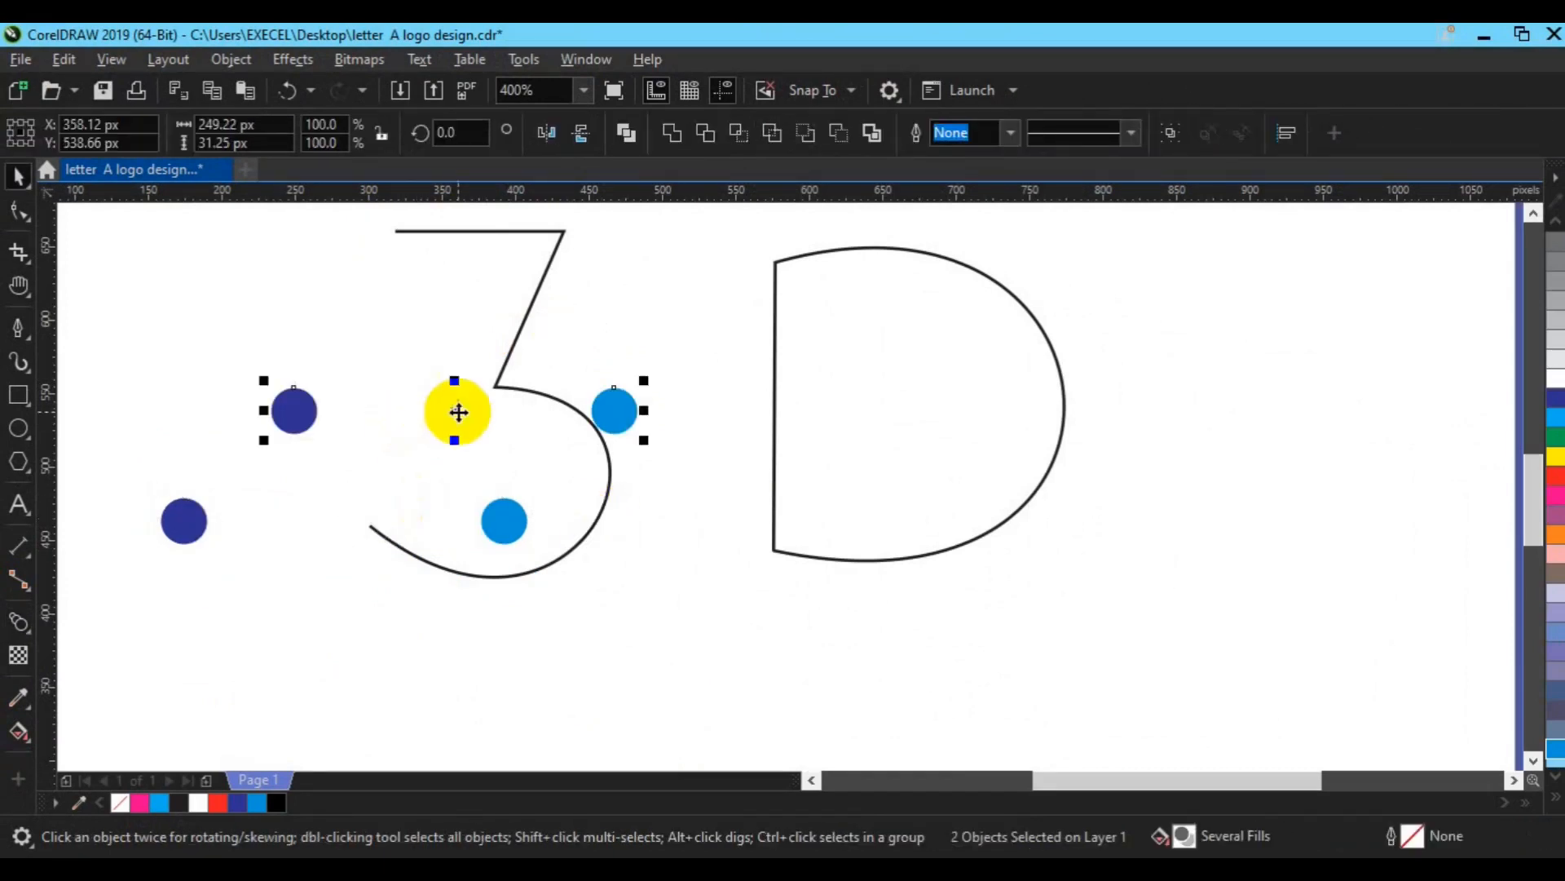
pyautogui.moveTo(454, 409); pyautogui.dragTo(1002, 589)
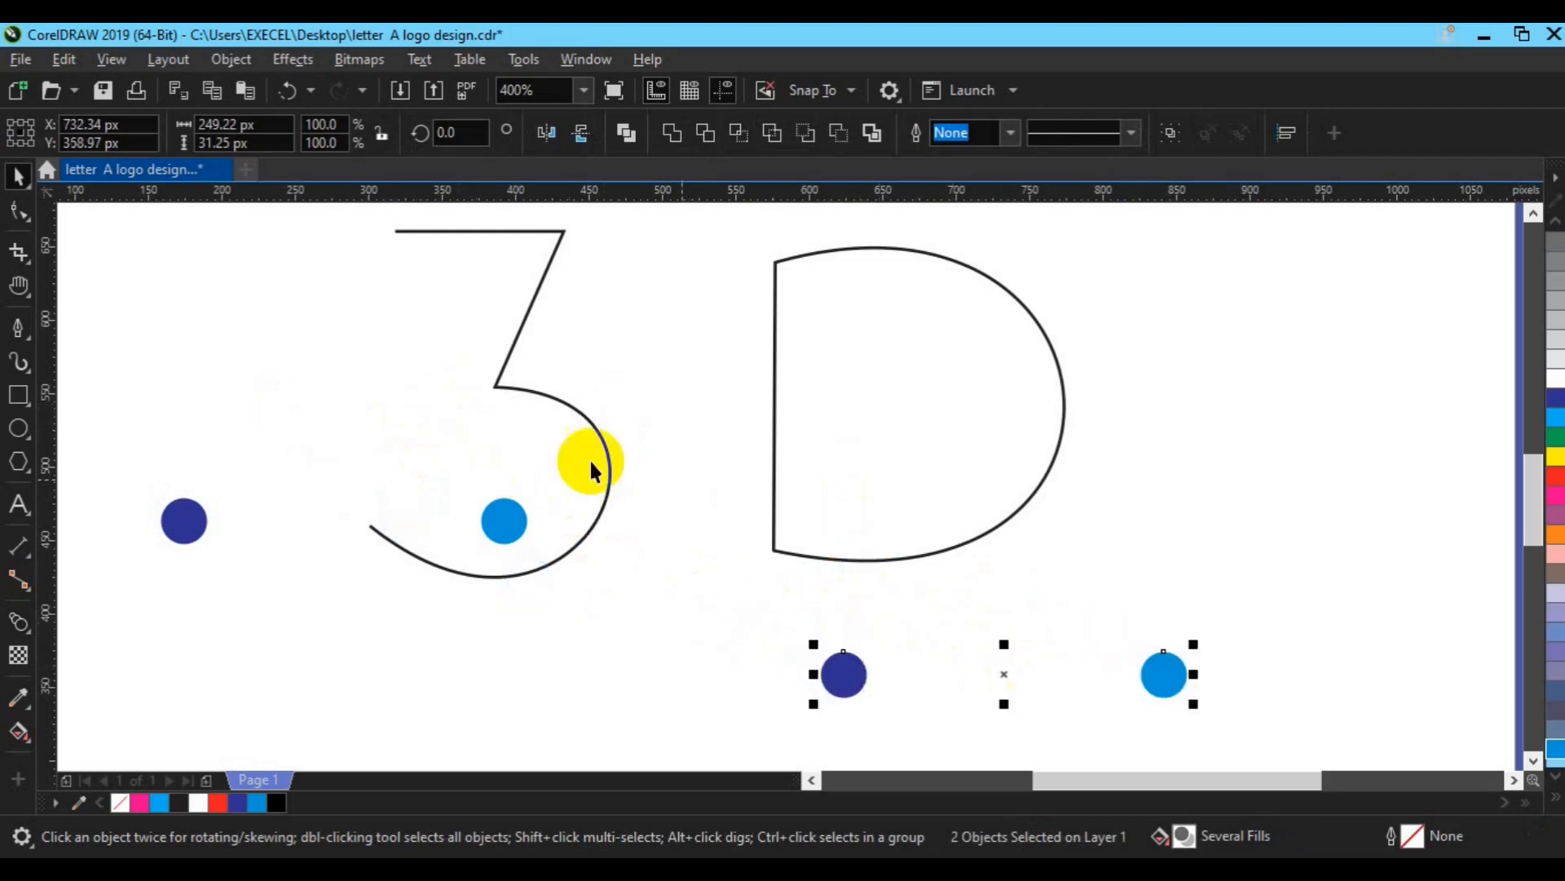
# Step: Blend the dark blue circle into the lighter blue circle across the 3's lower bowl with 980 steps
pyautogui.click(188, 526)
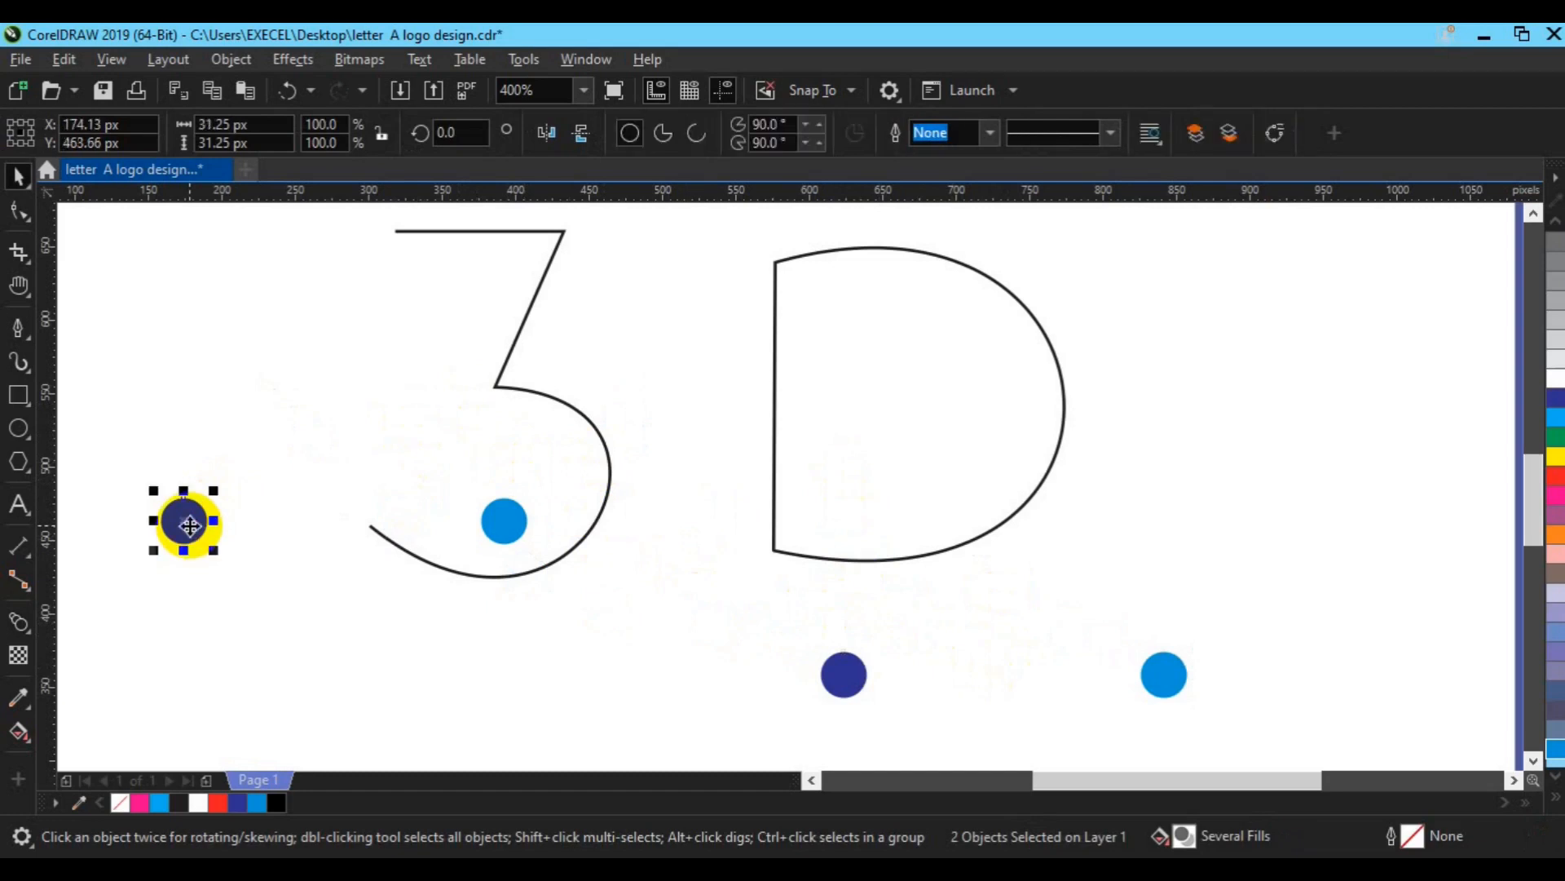
pyautogui.keyDown('shift'); pyautogui.click(501, 538); pyautogui.keyUp('shift')
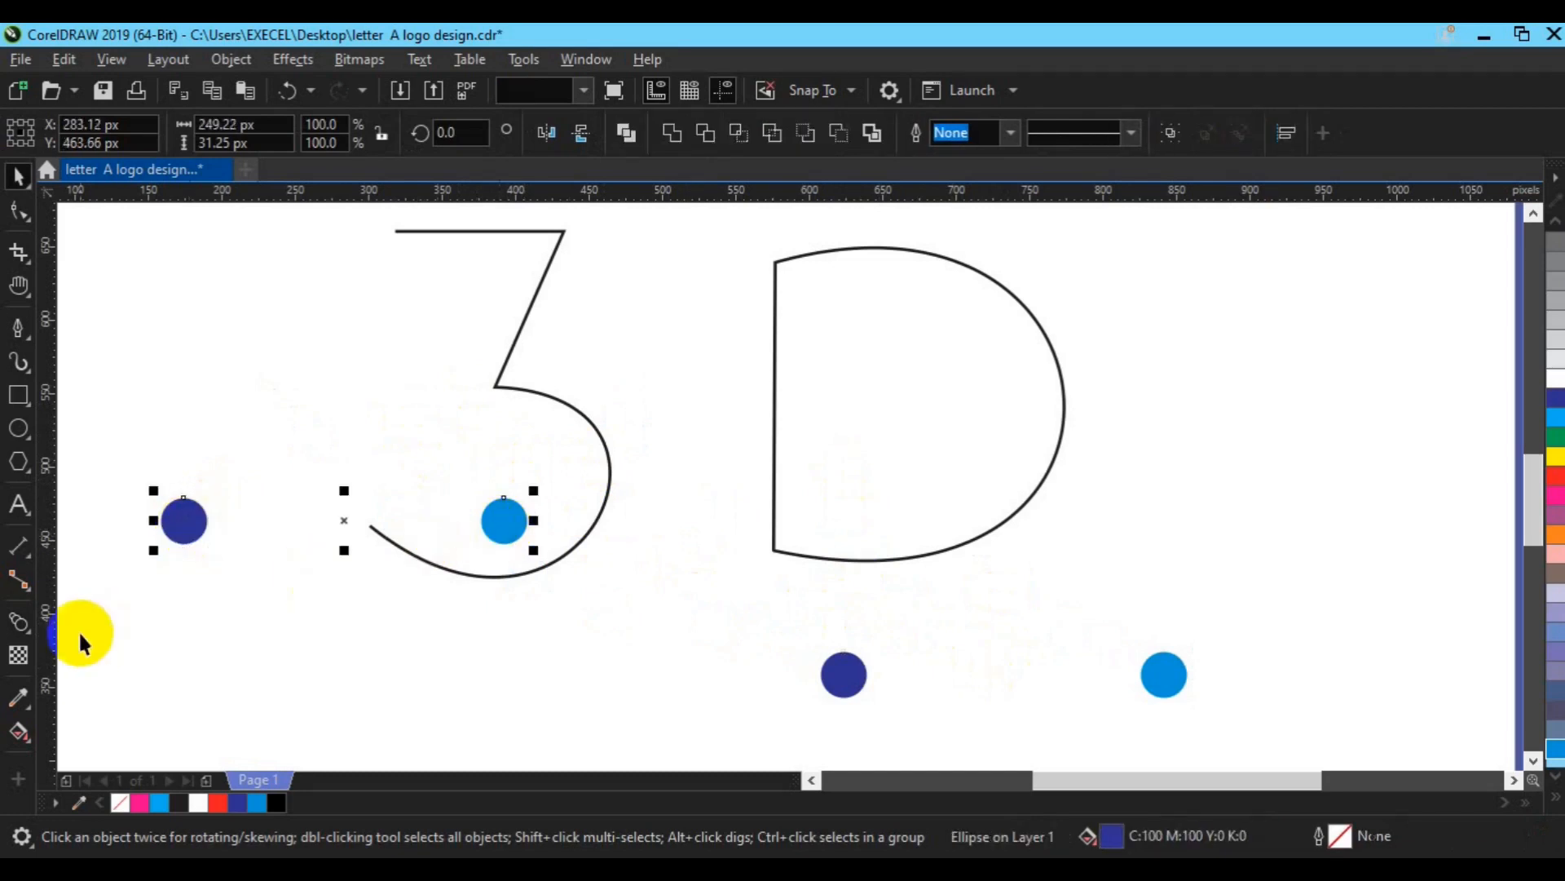
pyautogui.click(20, 623)
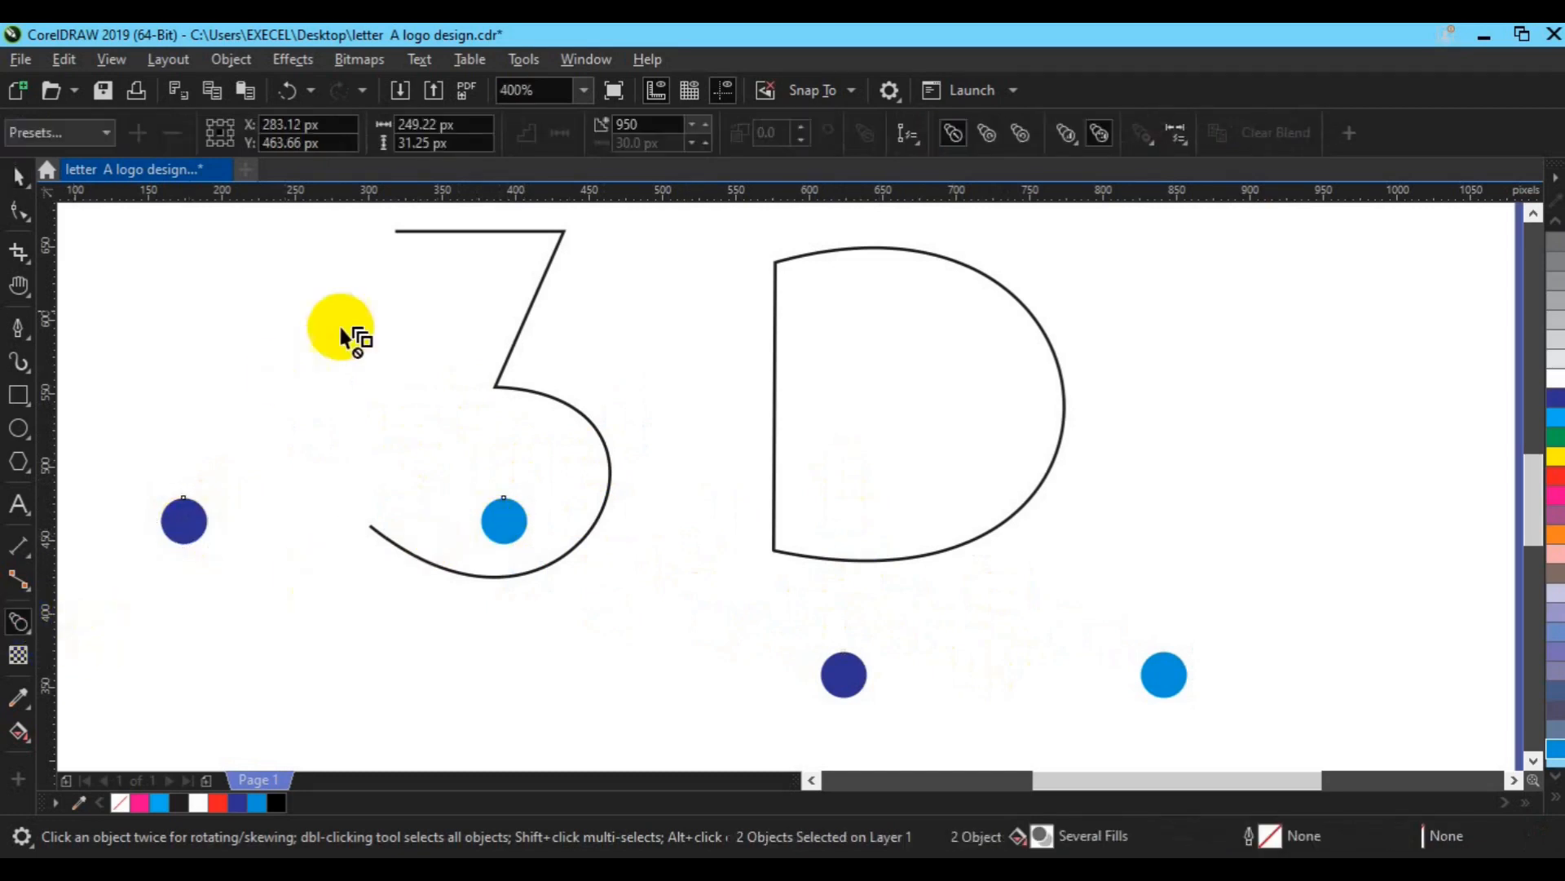
pyautogui.click(628, 126)
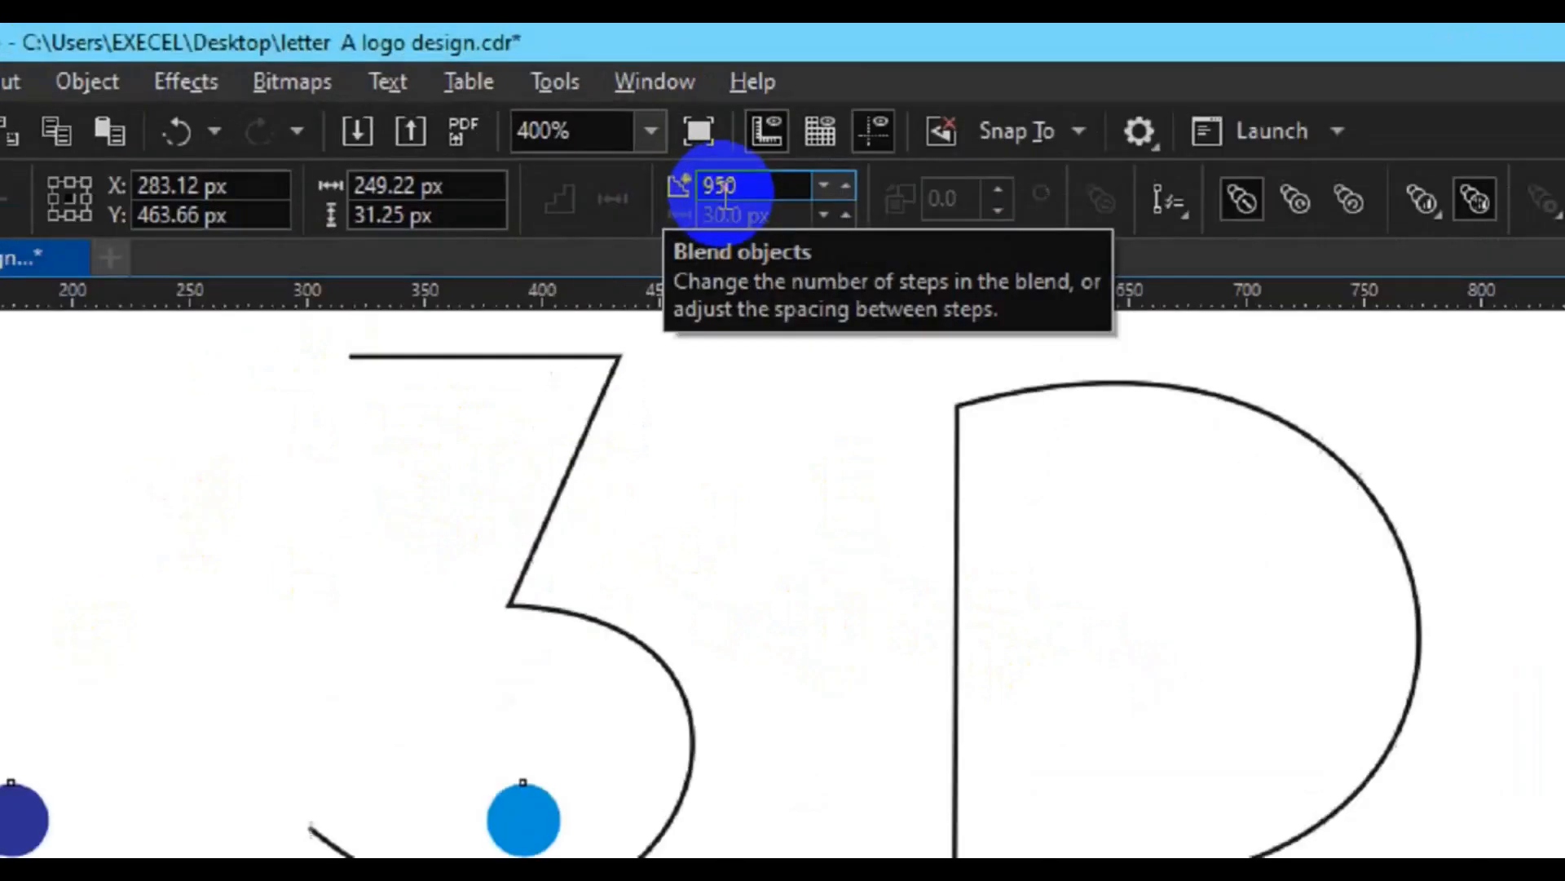
pyautogui.doubleClick(823, 231)
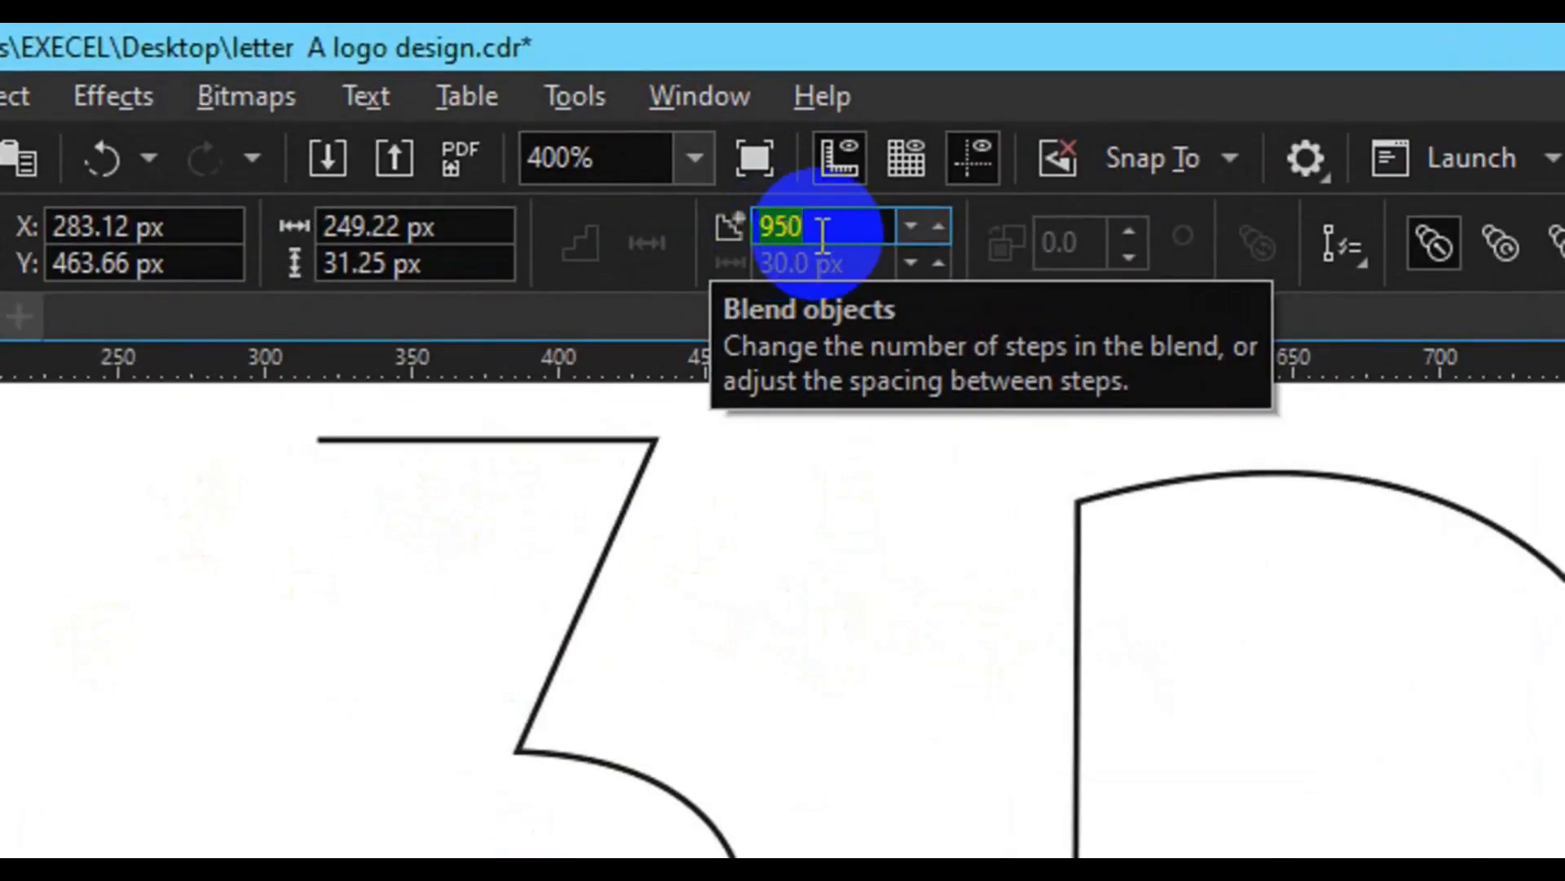
pyautogui.click(823, 230)
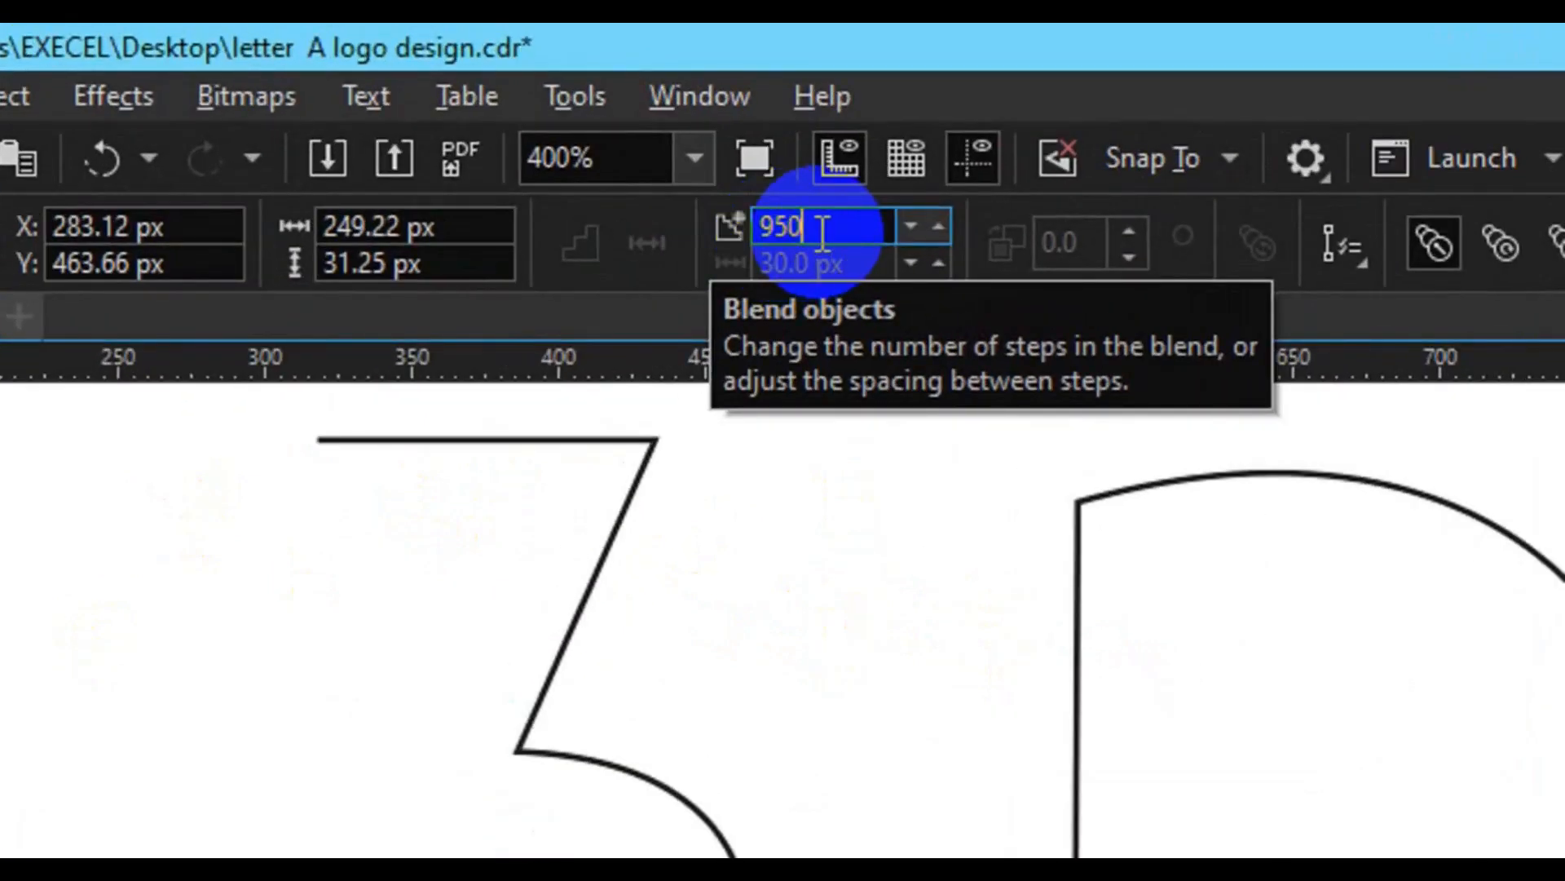
pyautogui.write('8')
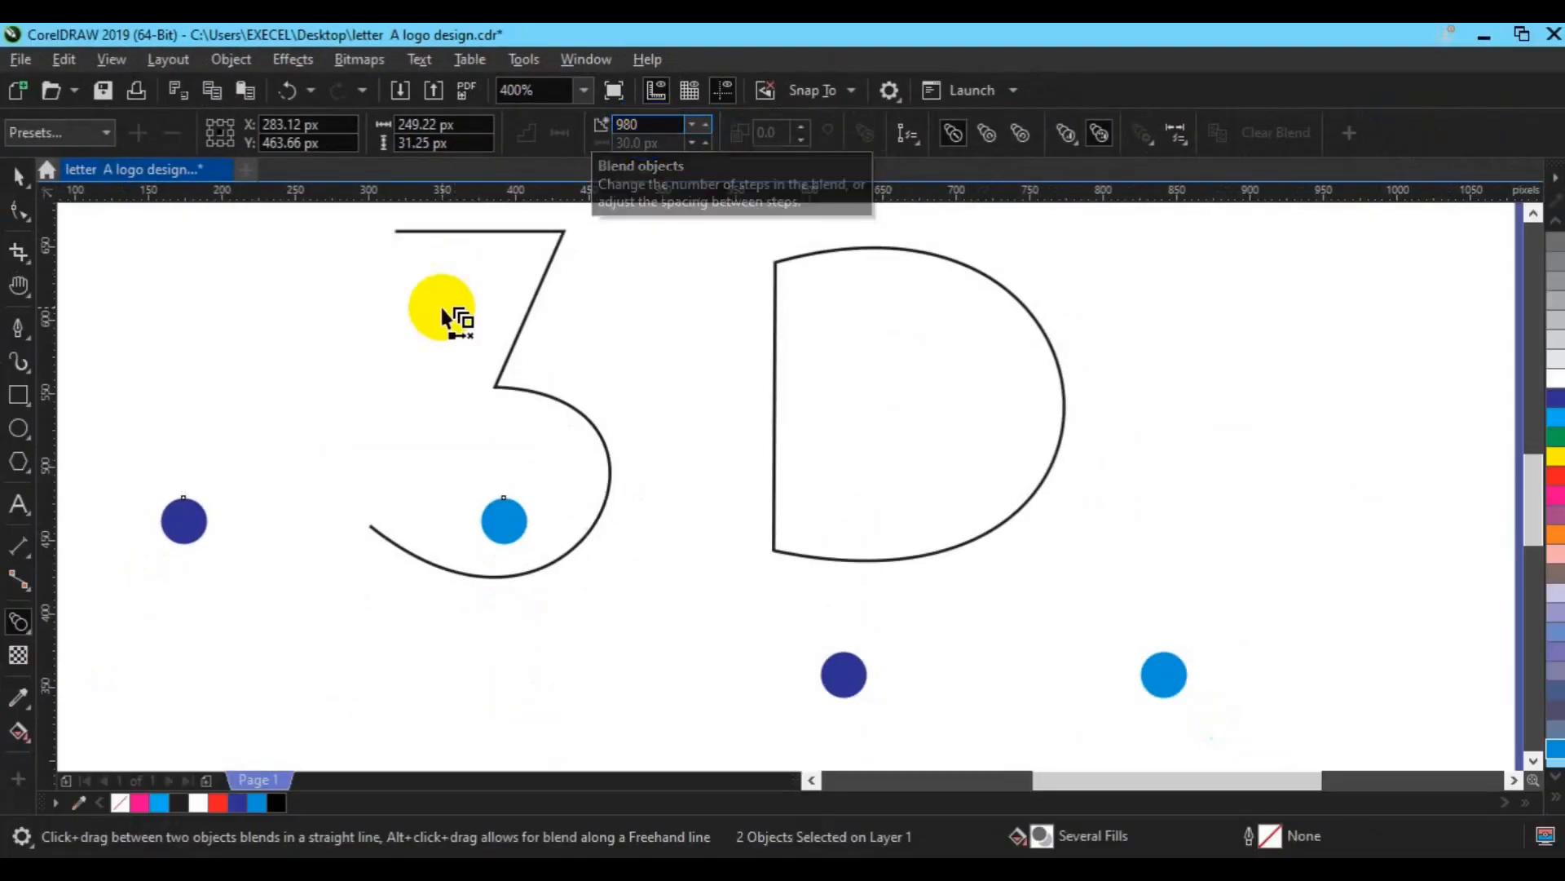
pyautogui.moveTo(200, 500); pyautogui.dragTo(511, 531)
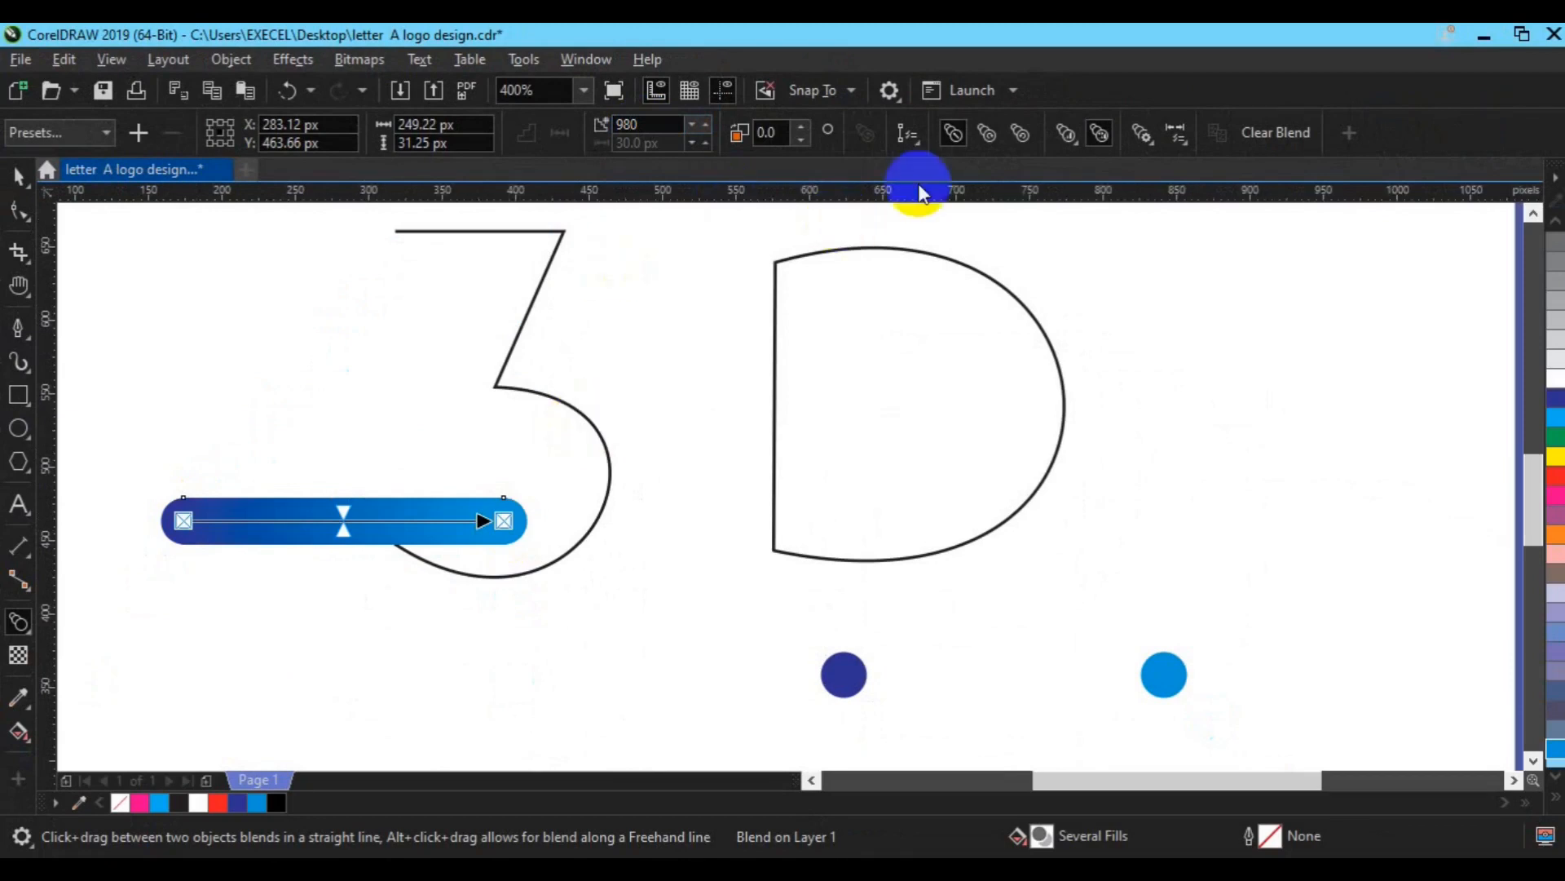
# Step: Fit the blend to the 3 outline as its new path and blend it along the full path
pyautogui.click(924, 137)
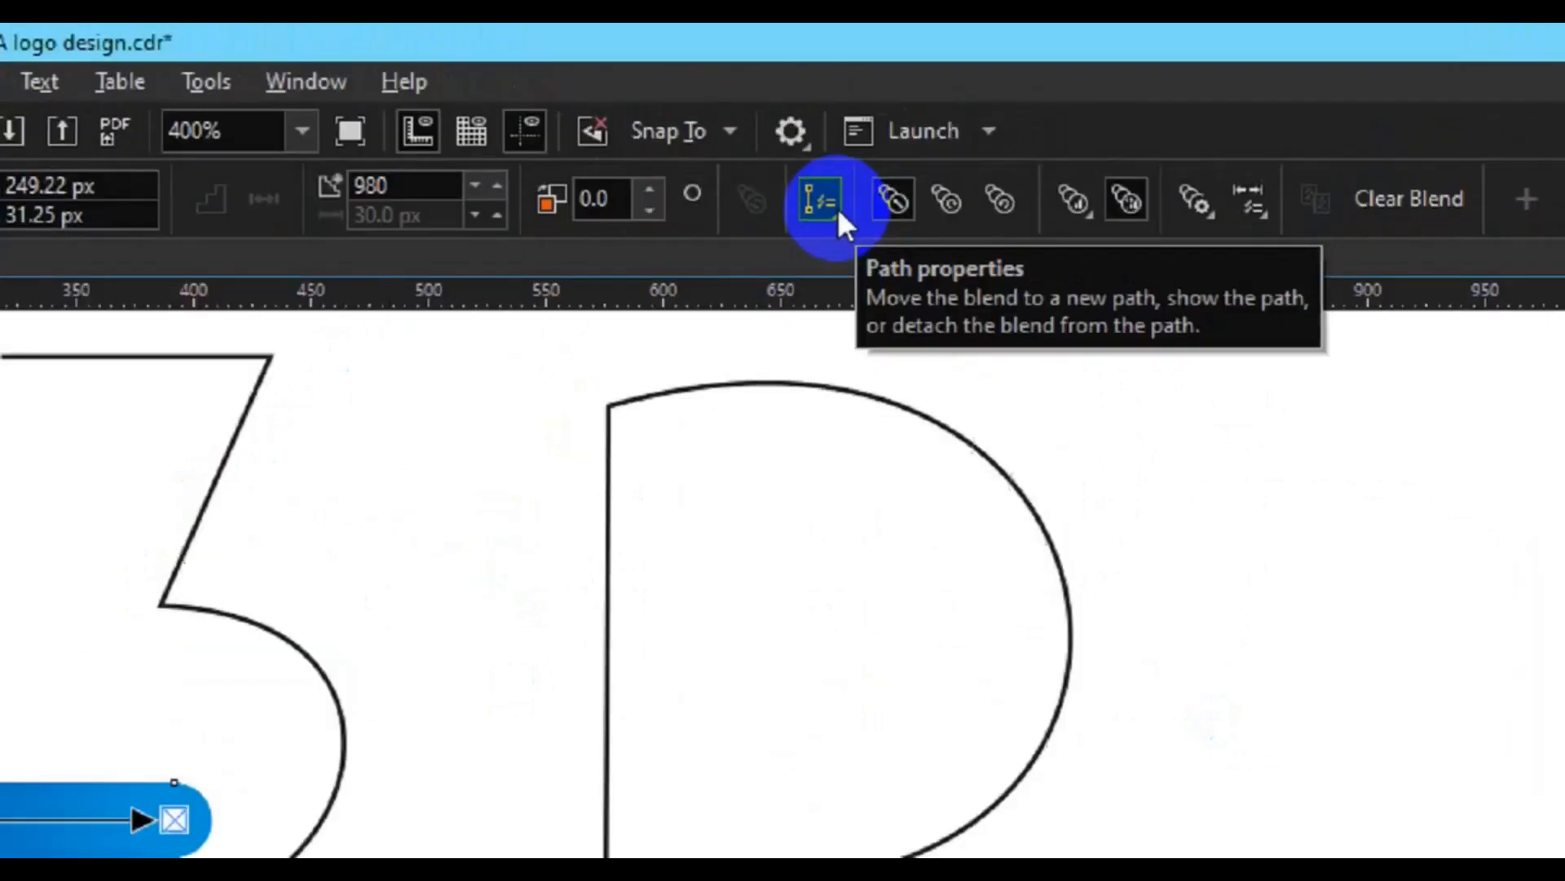
pyautogui.click(784, 255)
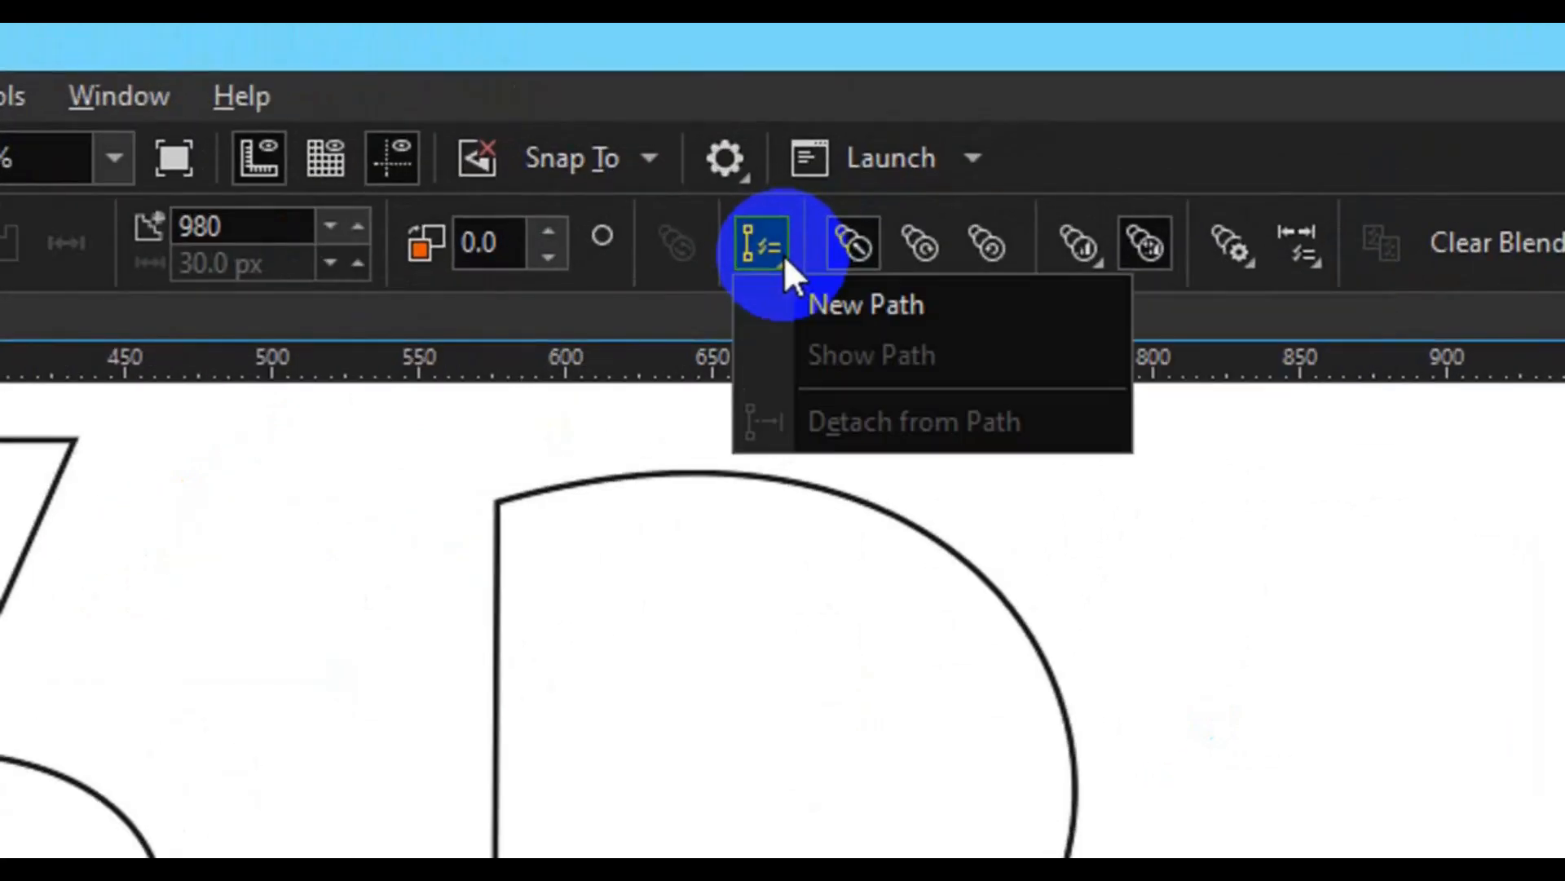
pyautogui.click(840, 307)
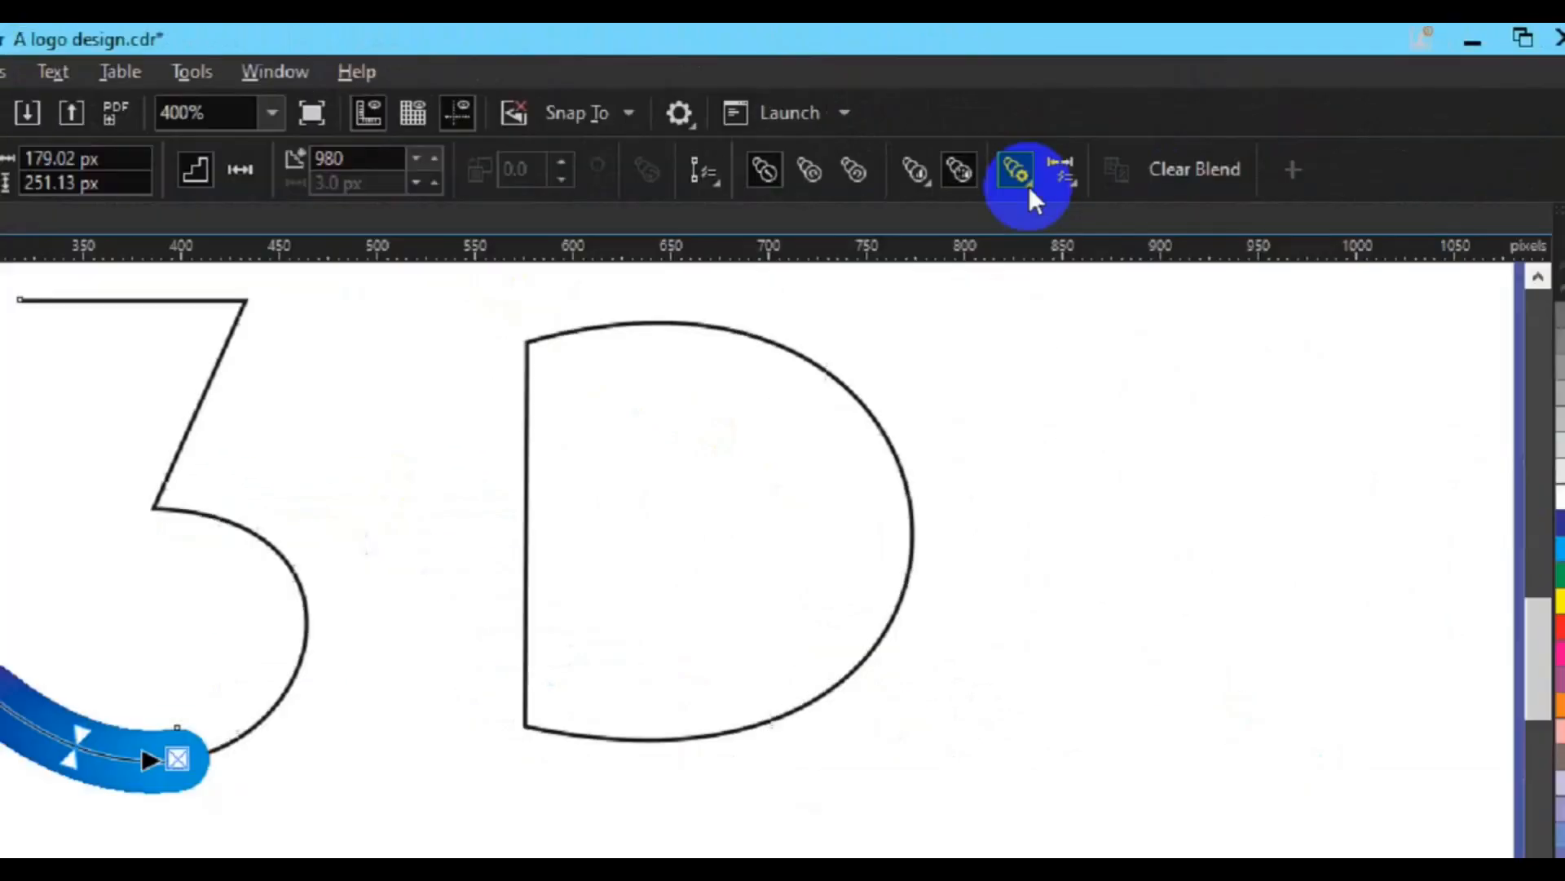
pyautogui.click(826, 254)
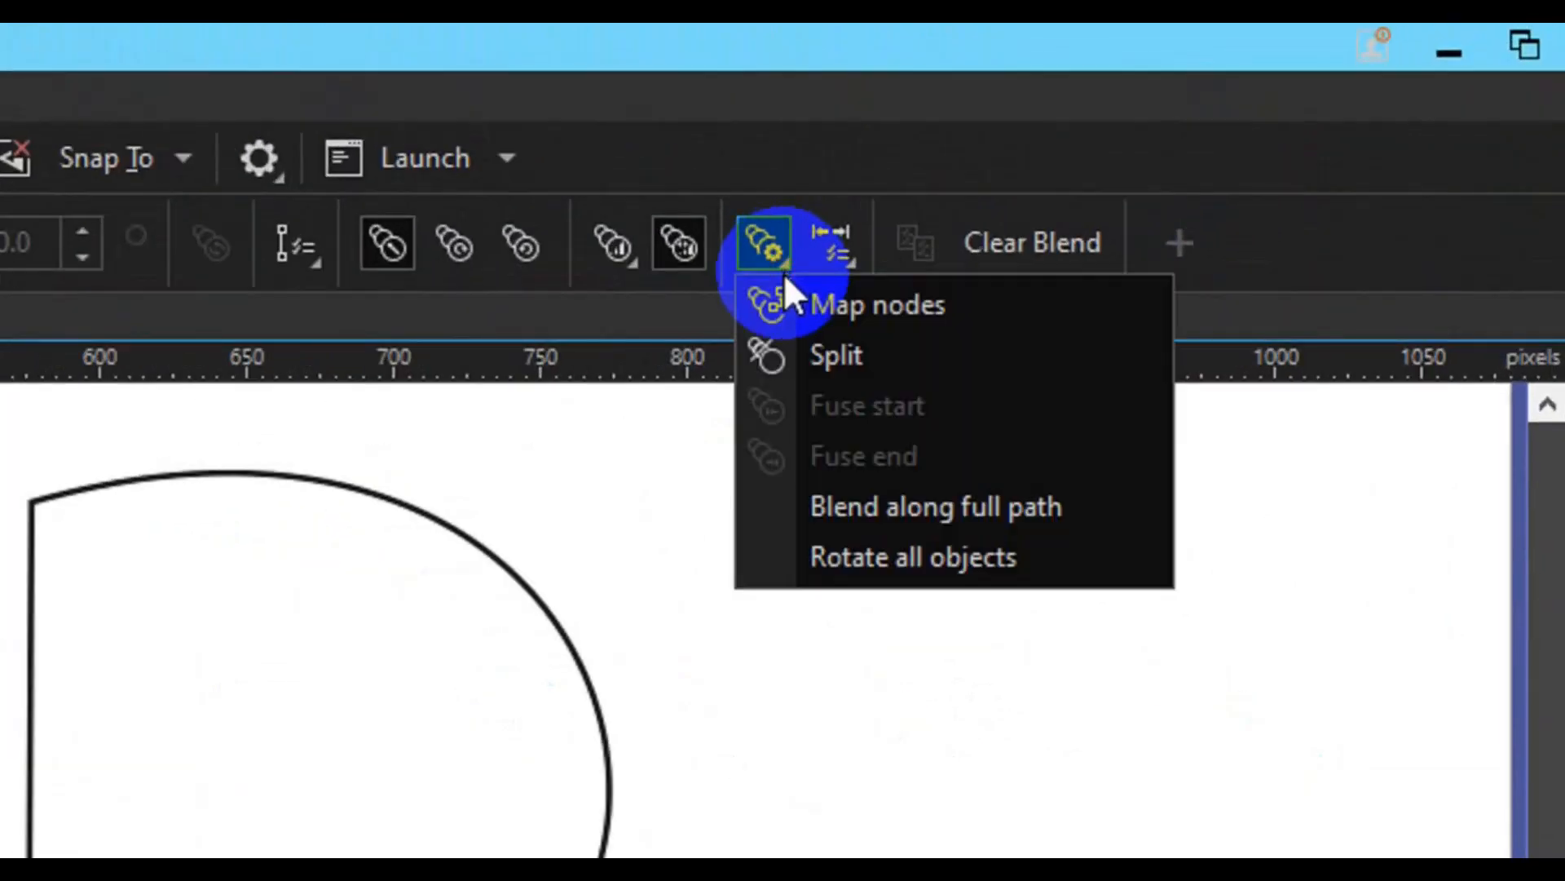
pyautogui.click(940, 505)
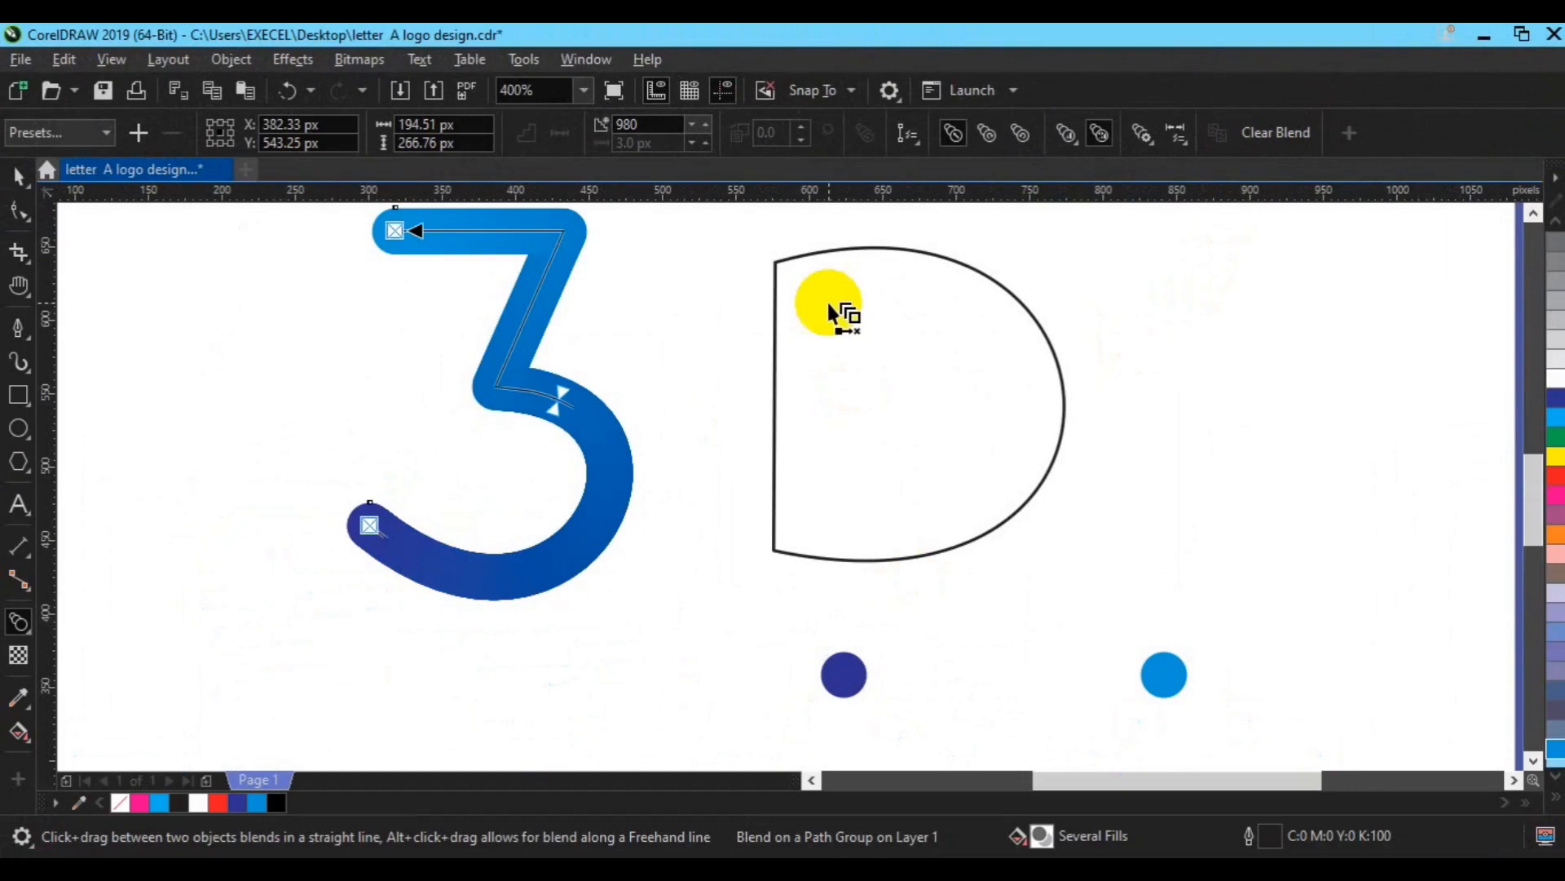
# Step: Try blending the two circles below the D with 980 steps
pyautogui.click(18, 175)
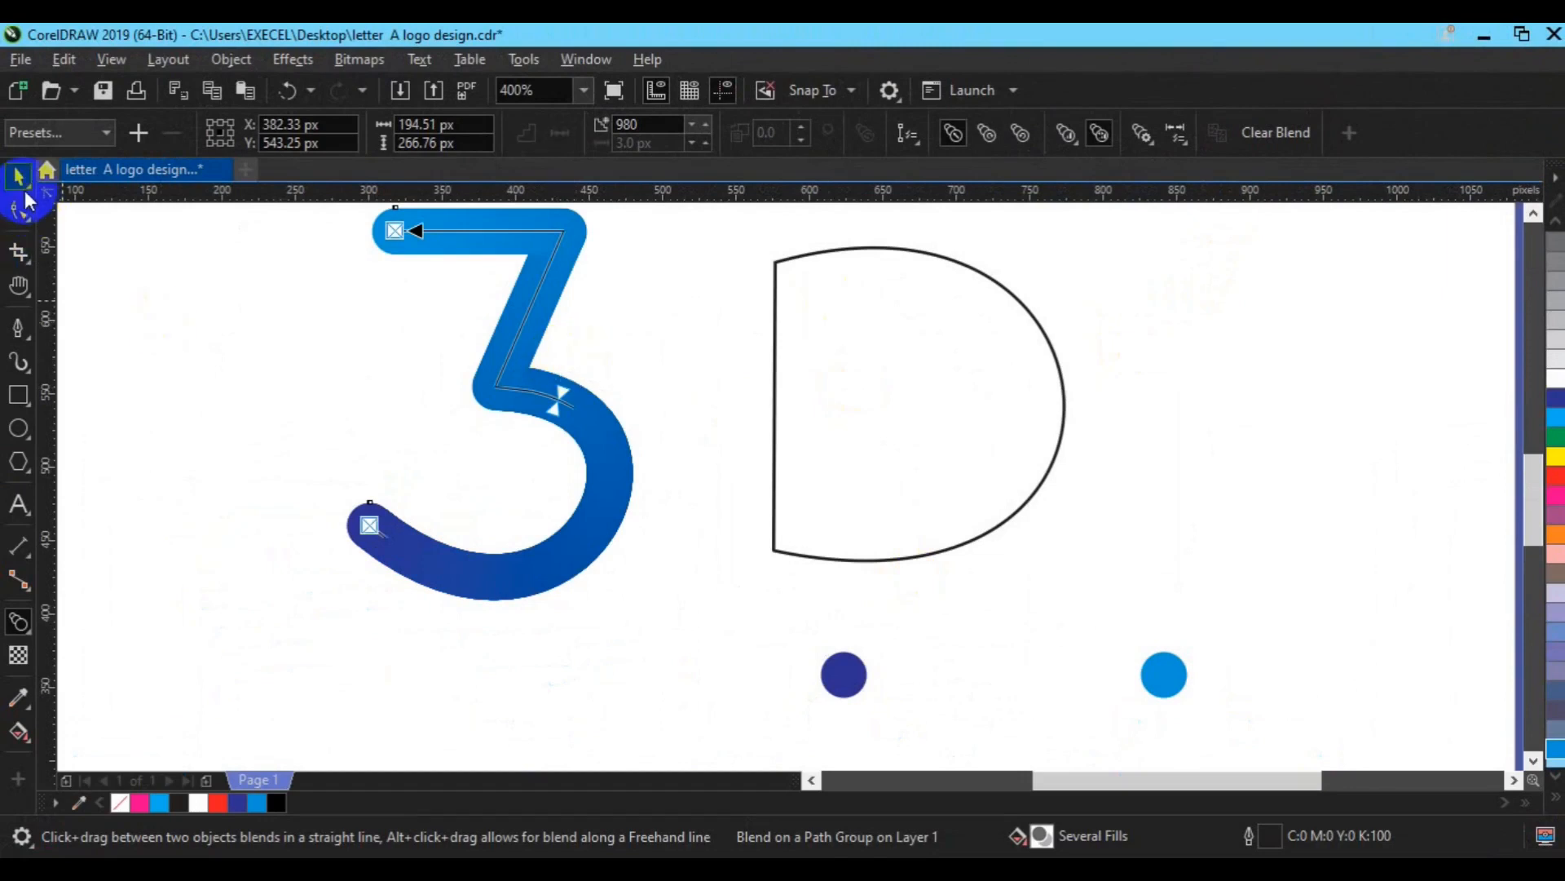
pyautogui.click(772, 453)
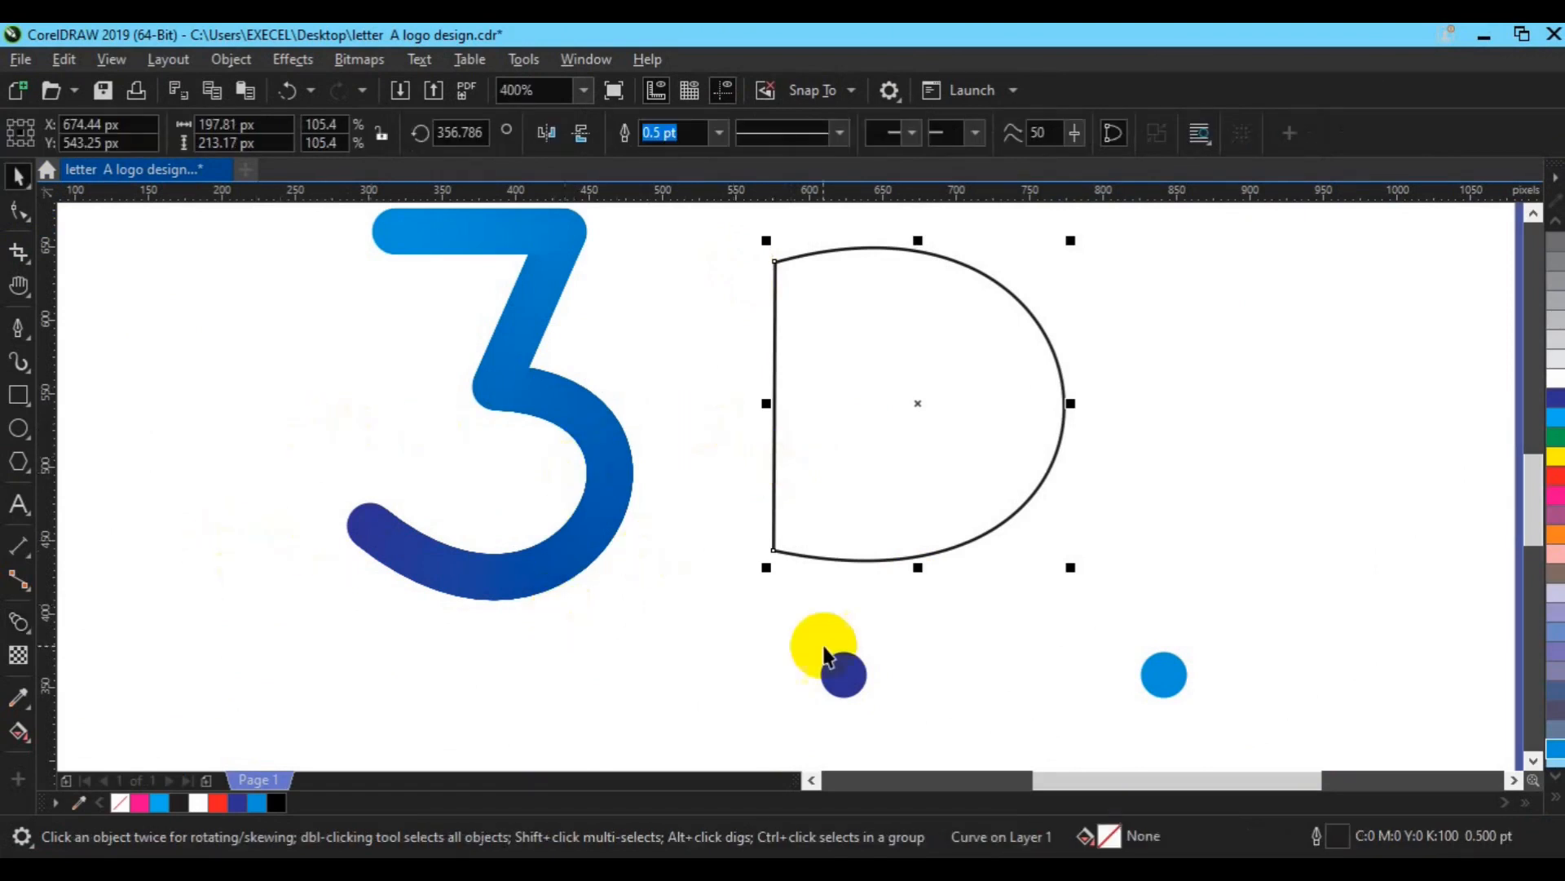
pyautogui.click(844, 676)
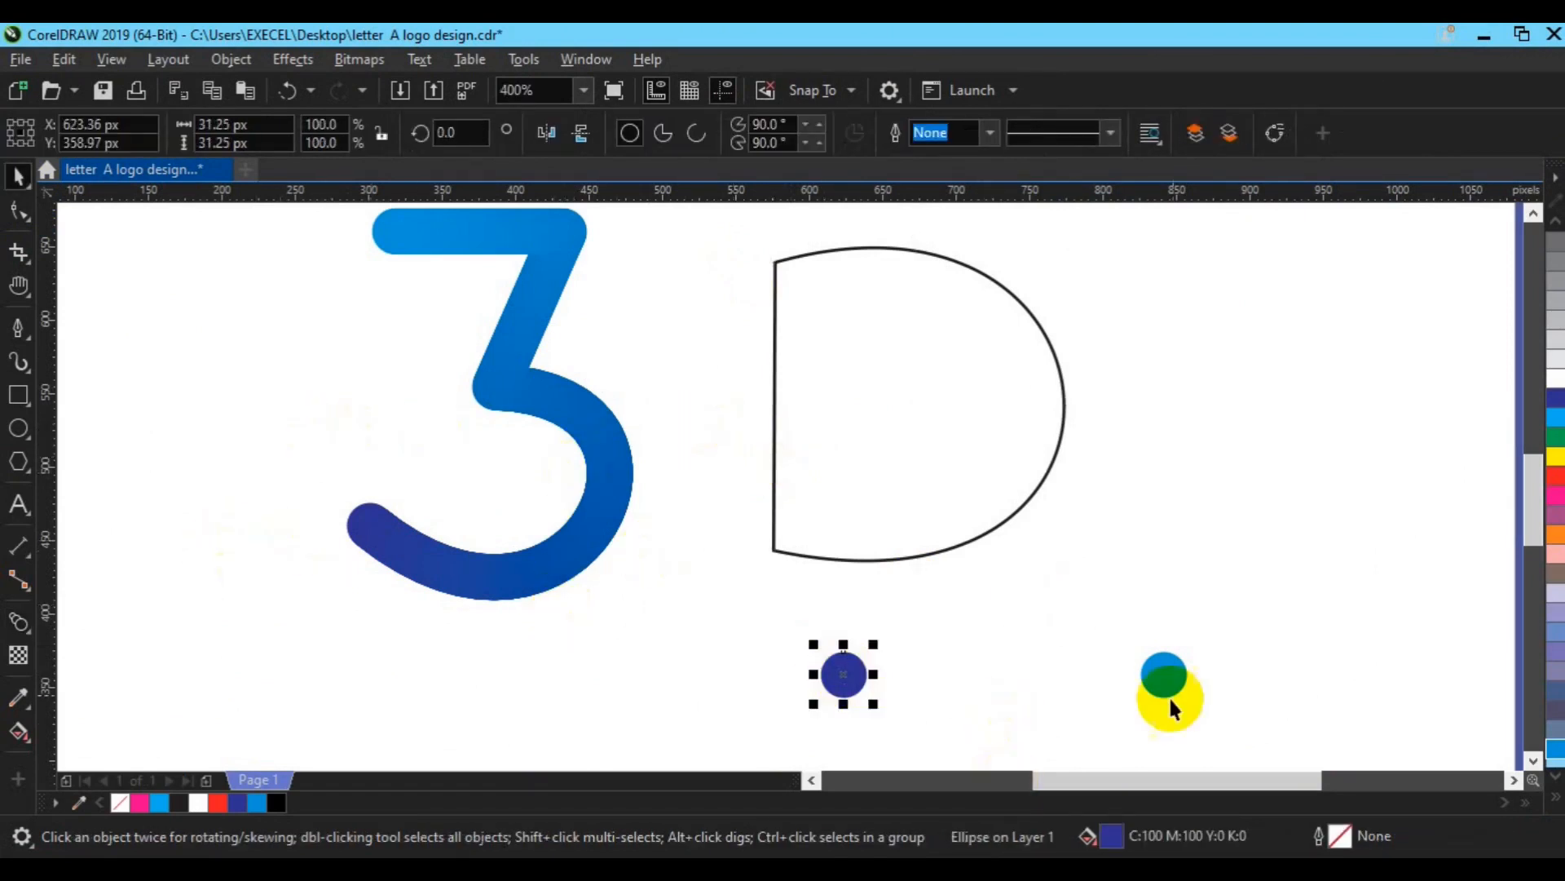
pyautogui.click(1165, 670)
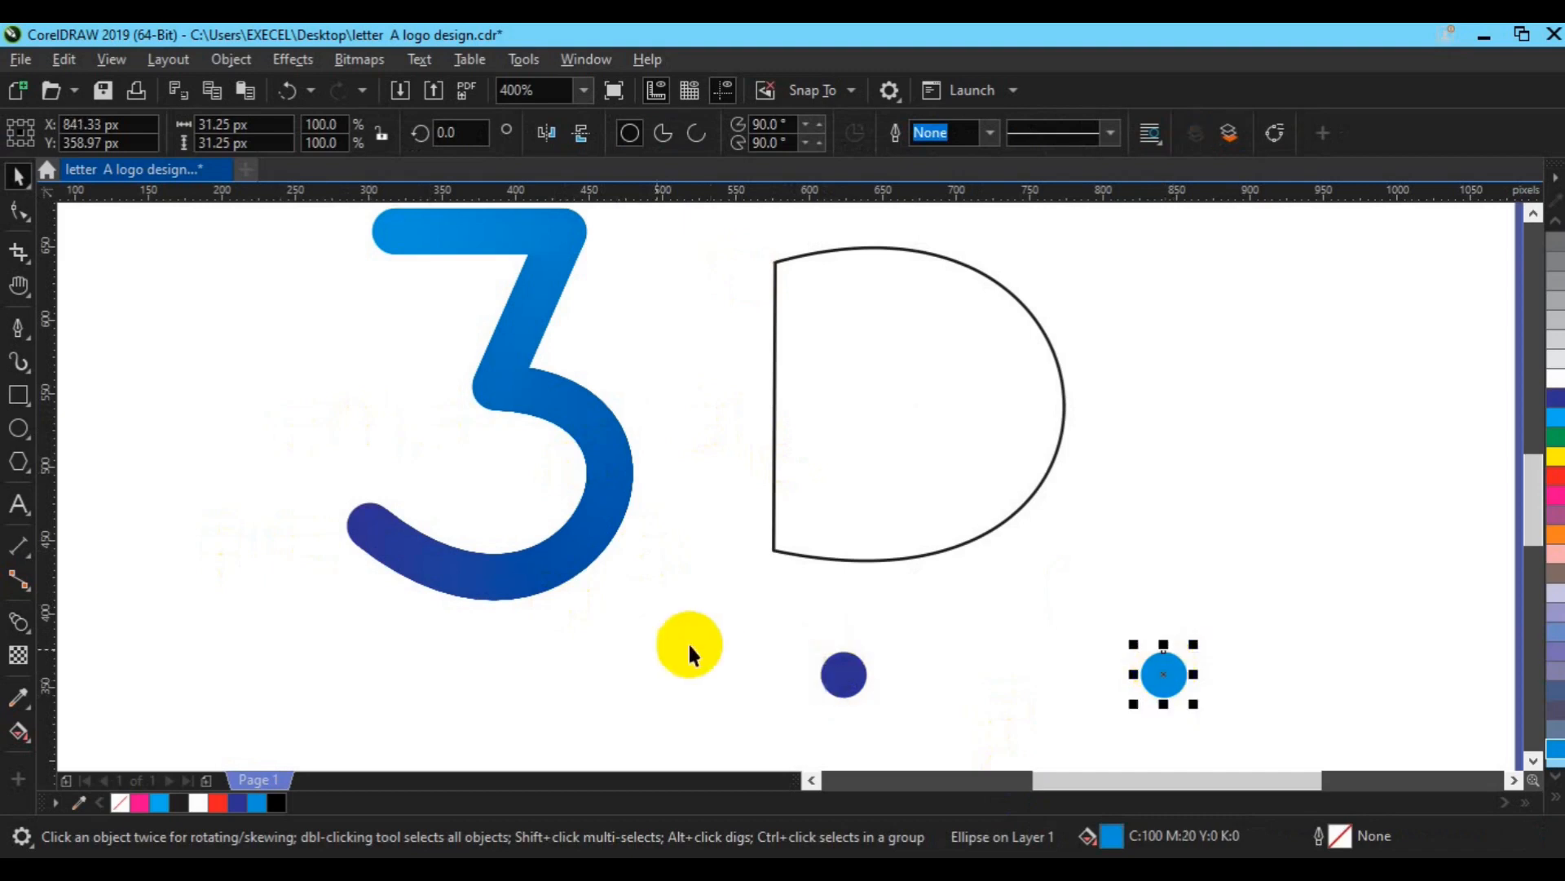
pyautogui.keyDown('shift'); pyautogui.click(833, 692); pyautogui.keyUp('shift')
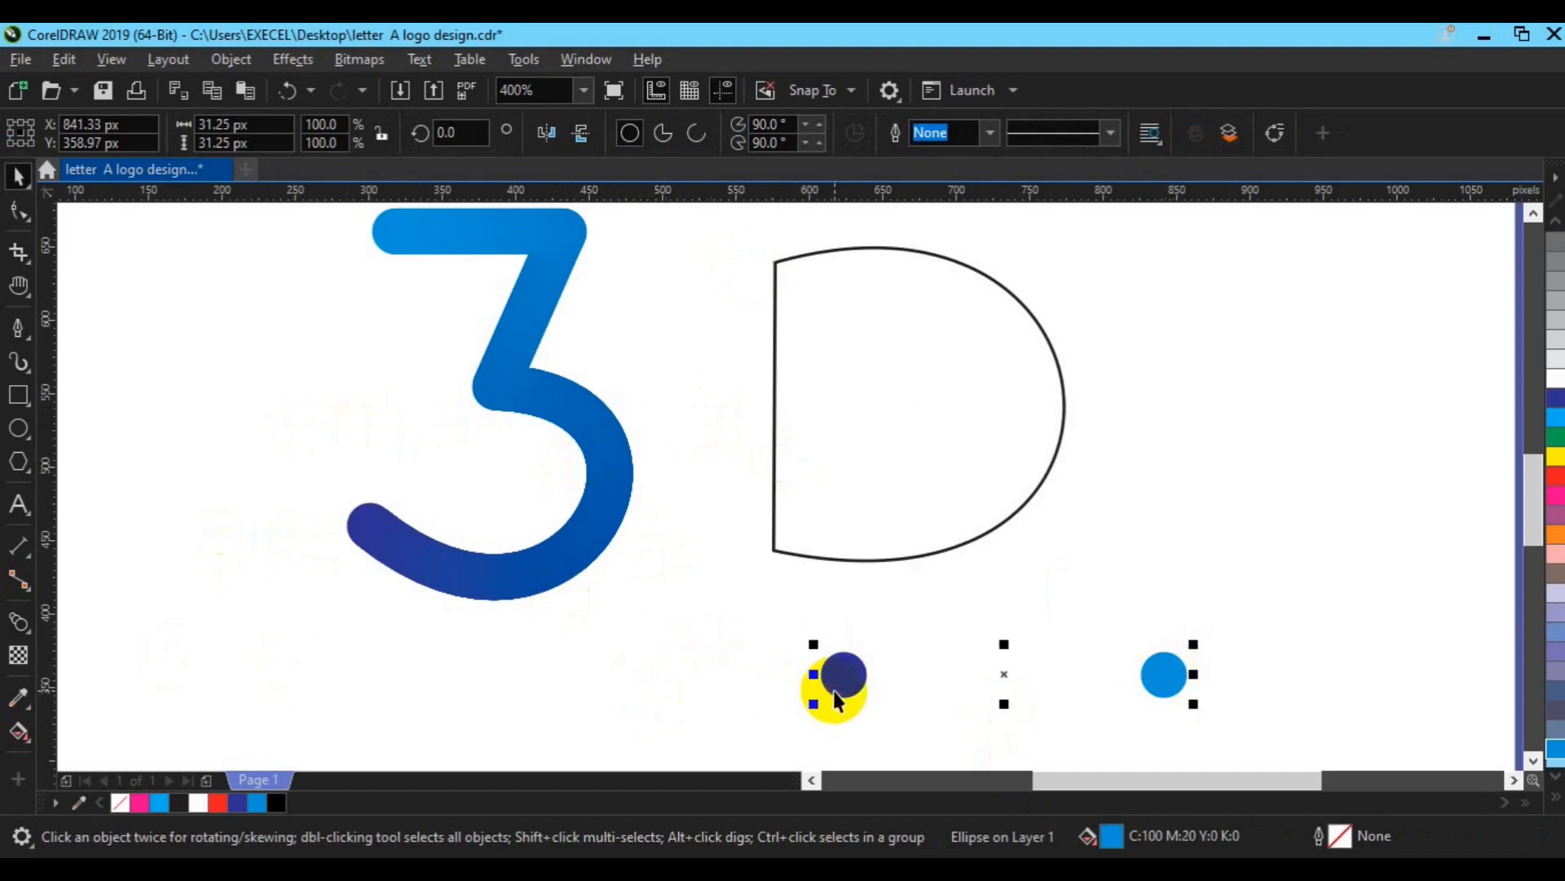
pyautogui.click(19, 622)
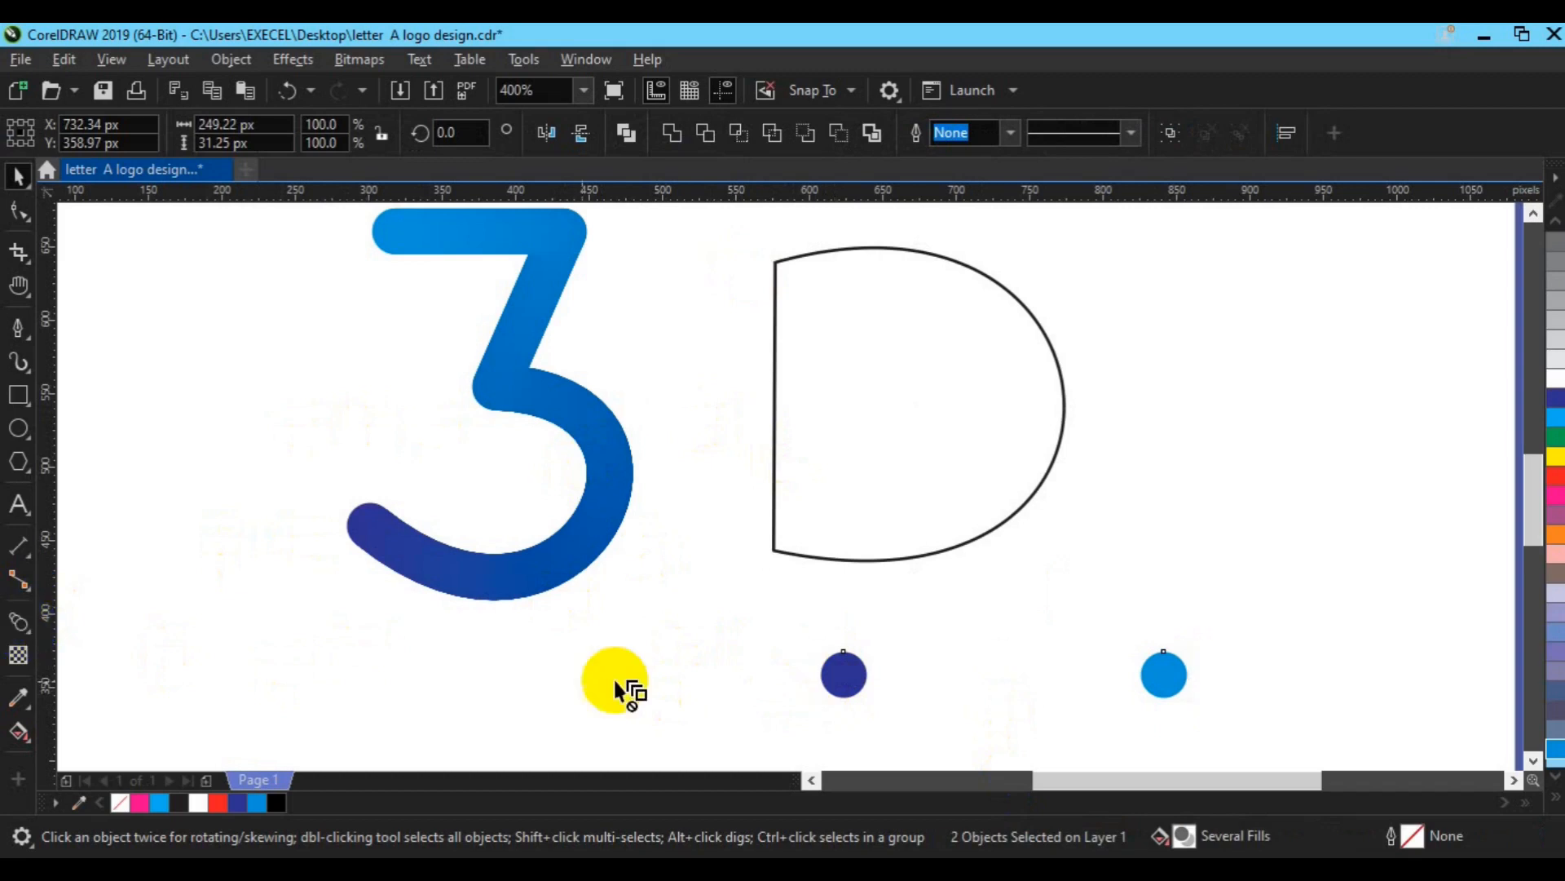
pyautogui.click(650, 124)
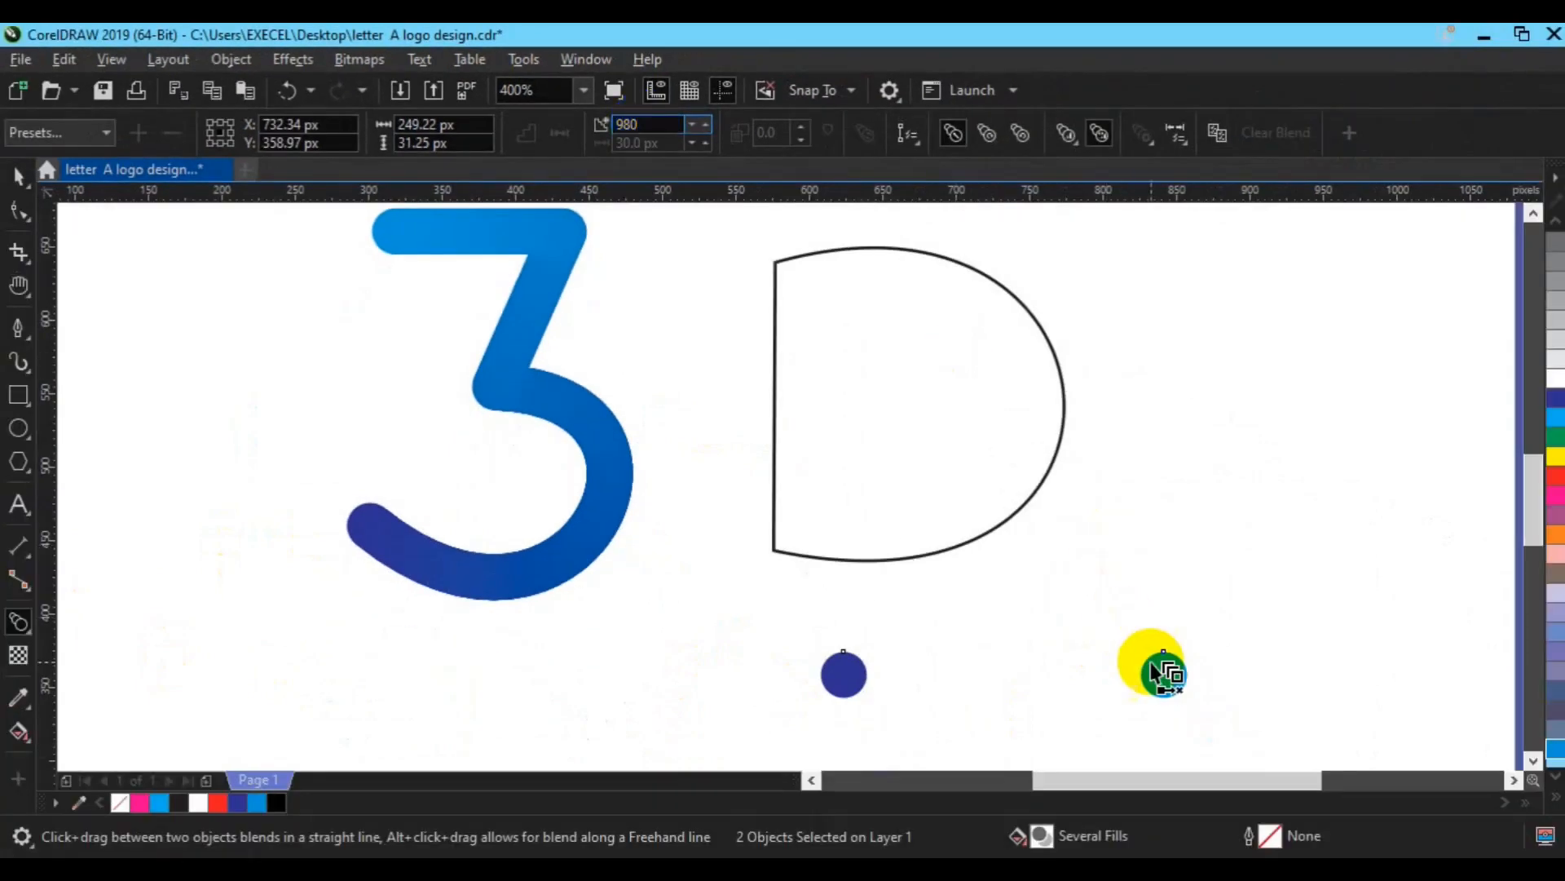
pyautogui.moveTo(1161, 670); pyautogui.dragTo(863, 682)
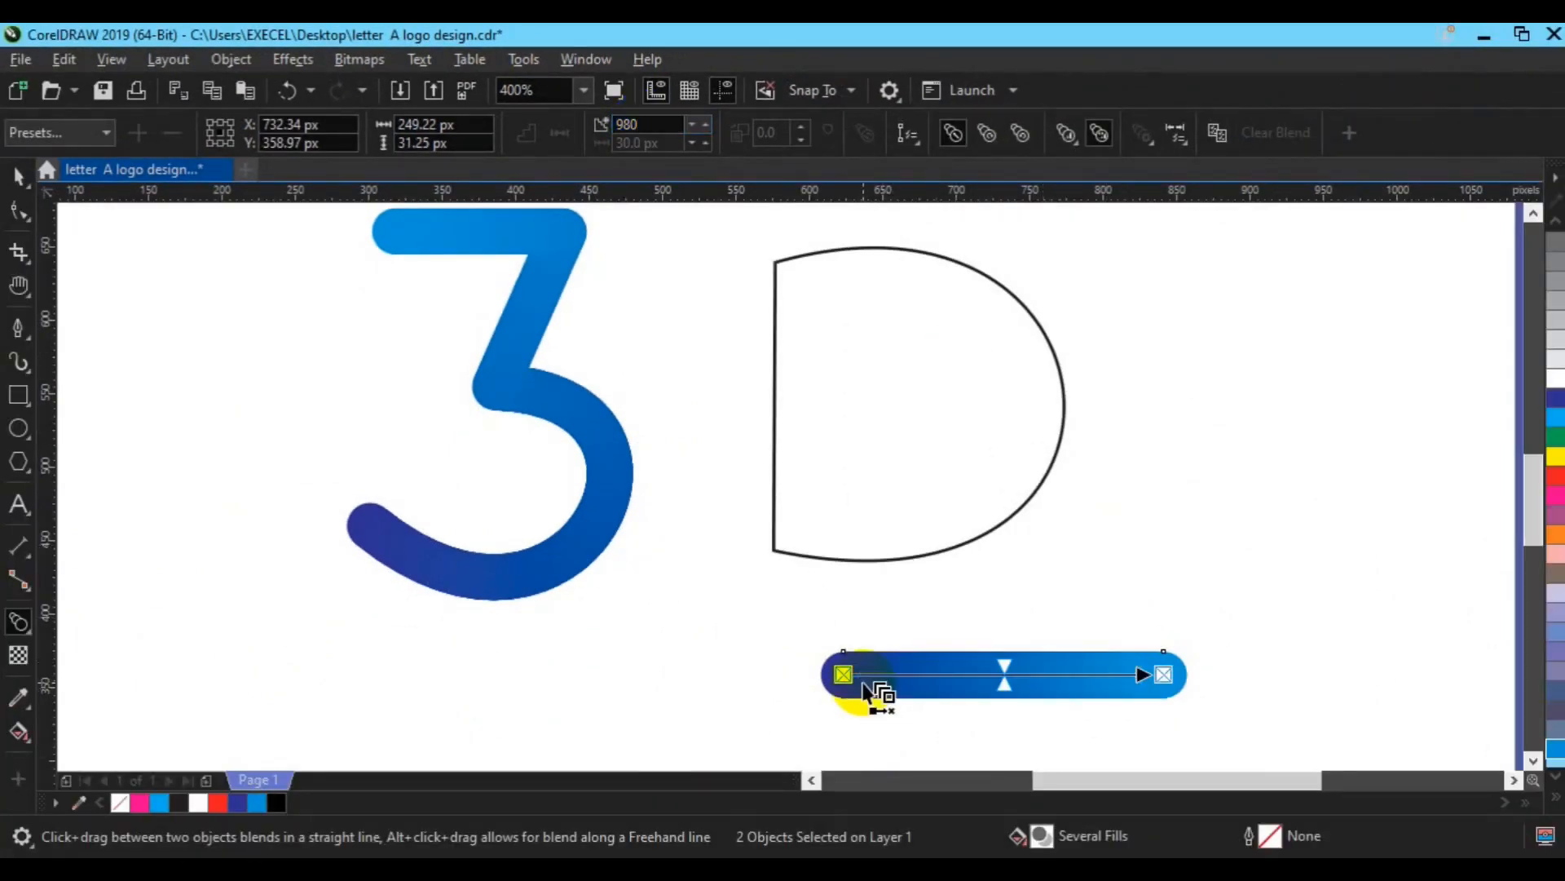
# Step: Try fitting the blend below the D to the D outline as a new path, and clear the blend
pyautogui.click(919, 146)
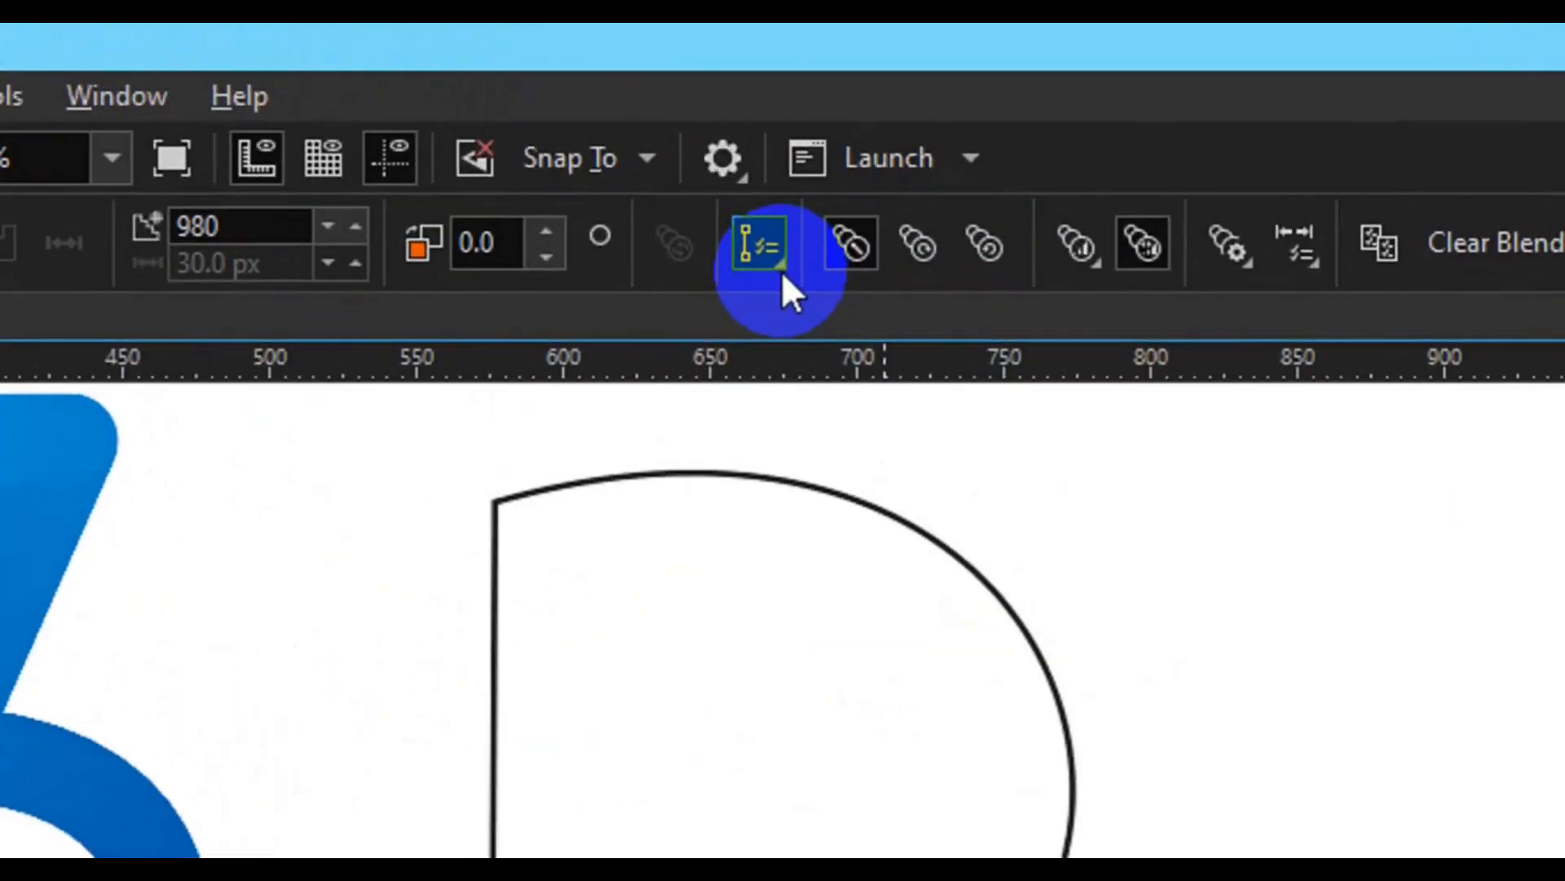
pyautogui.click(781, 267)
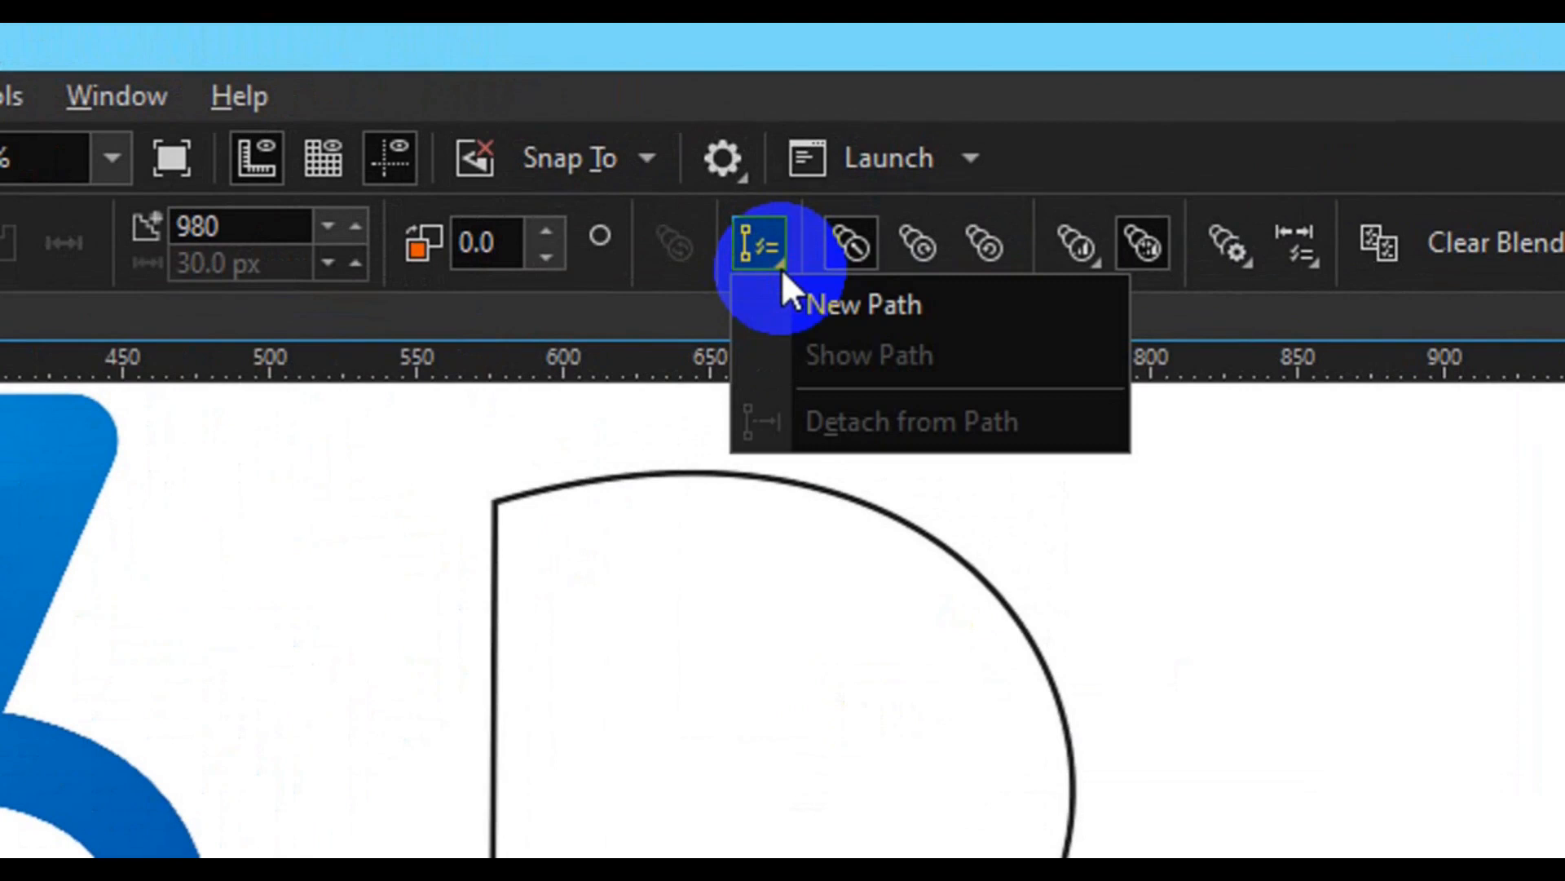
pyautogui.click(826, 302)
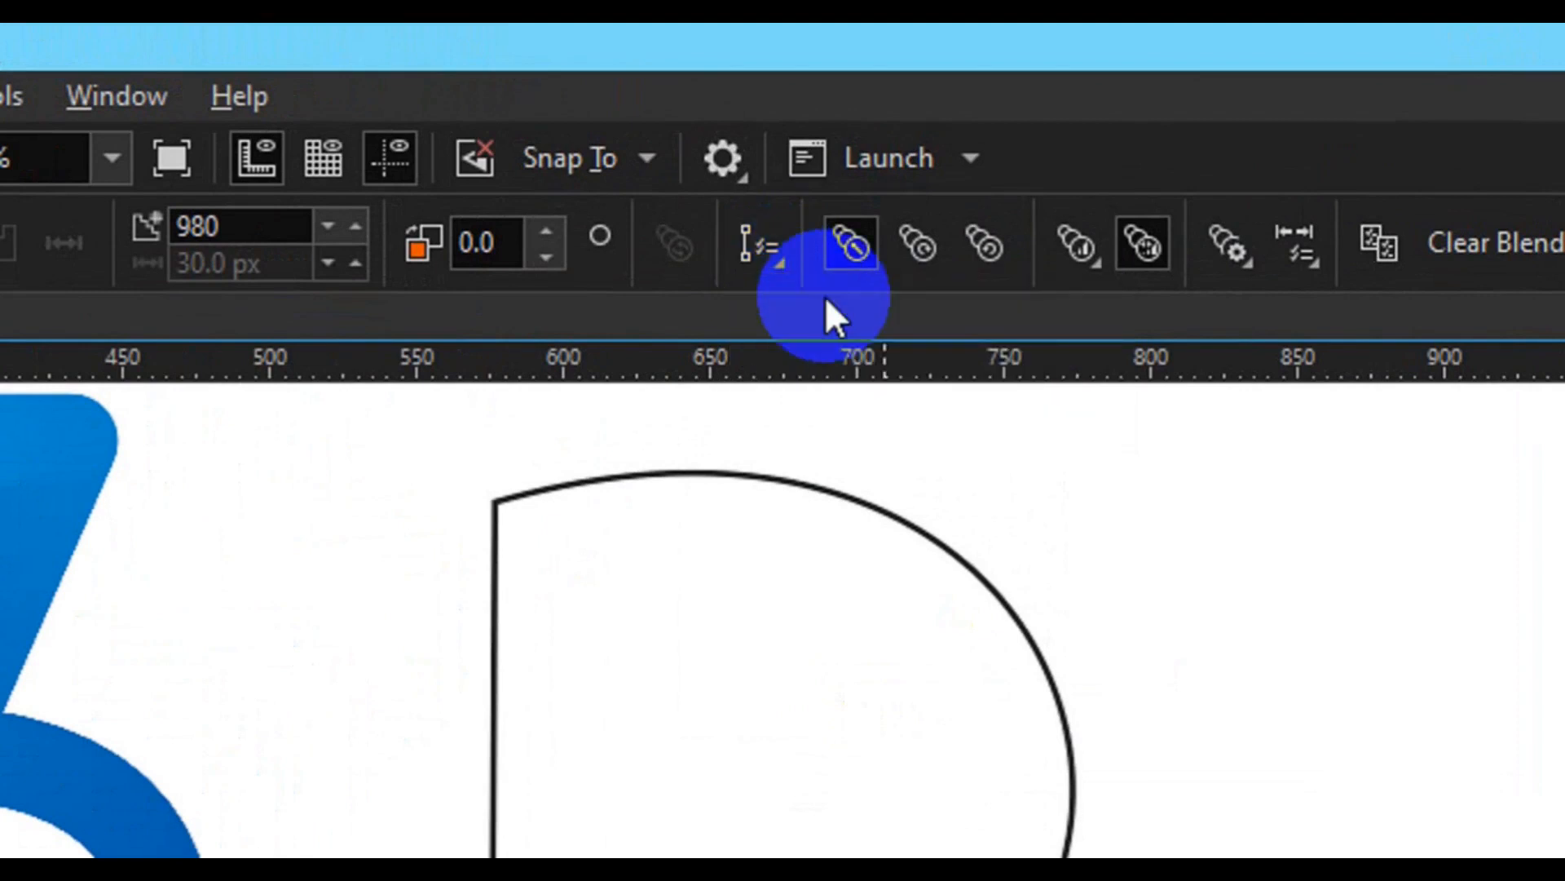
pyautogui.click(494, 499)
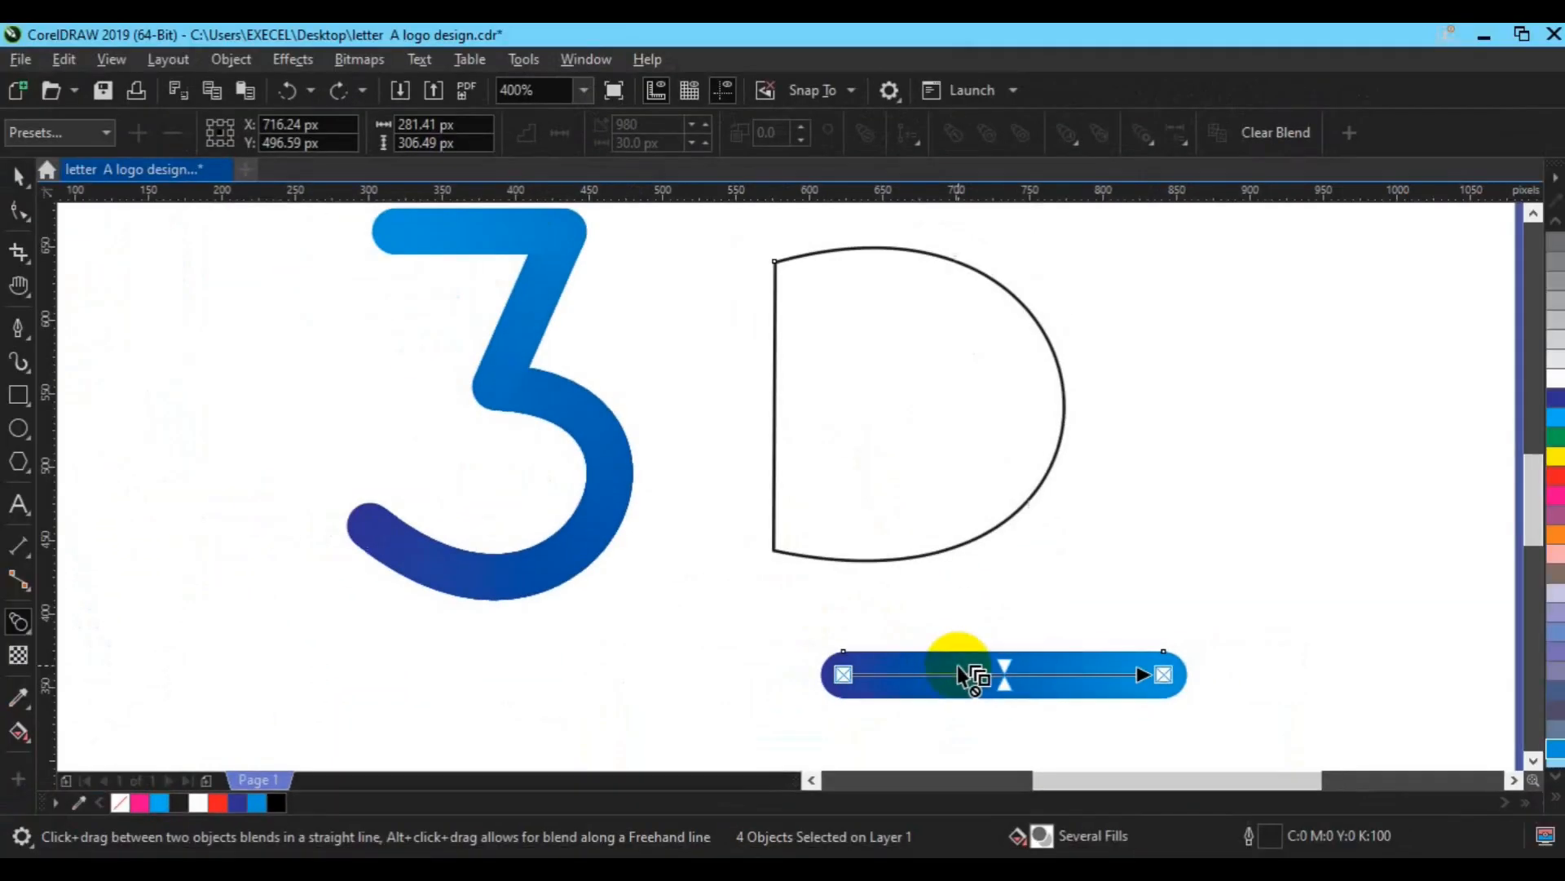
pyautogui.click(1269, 139)
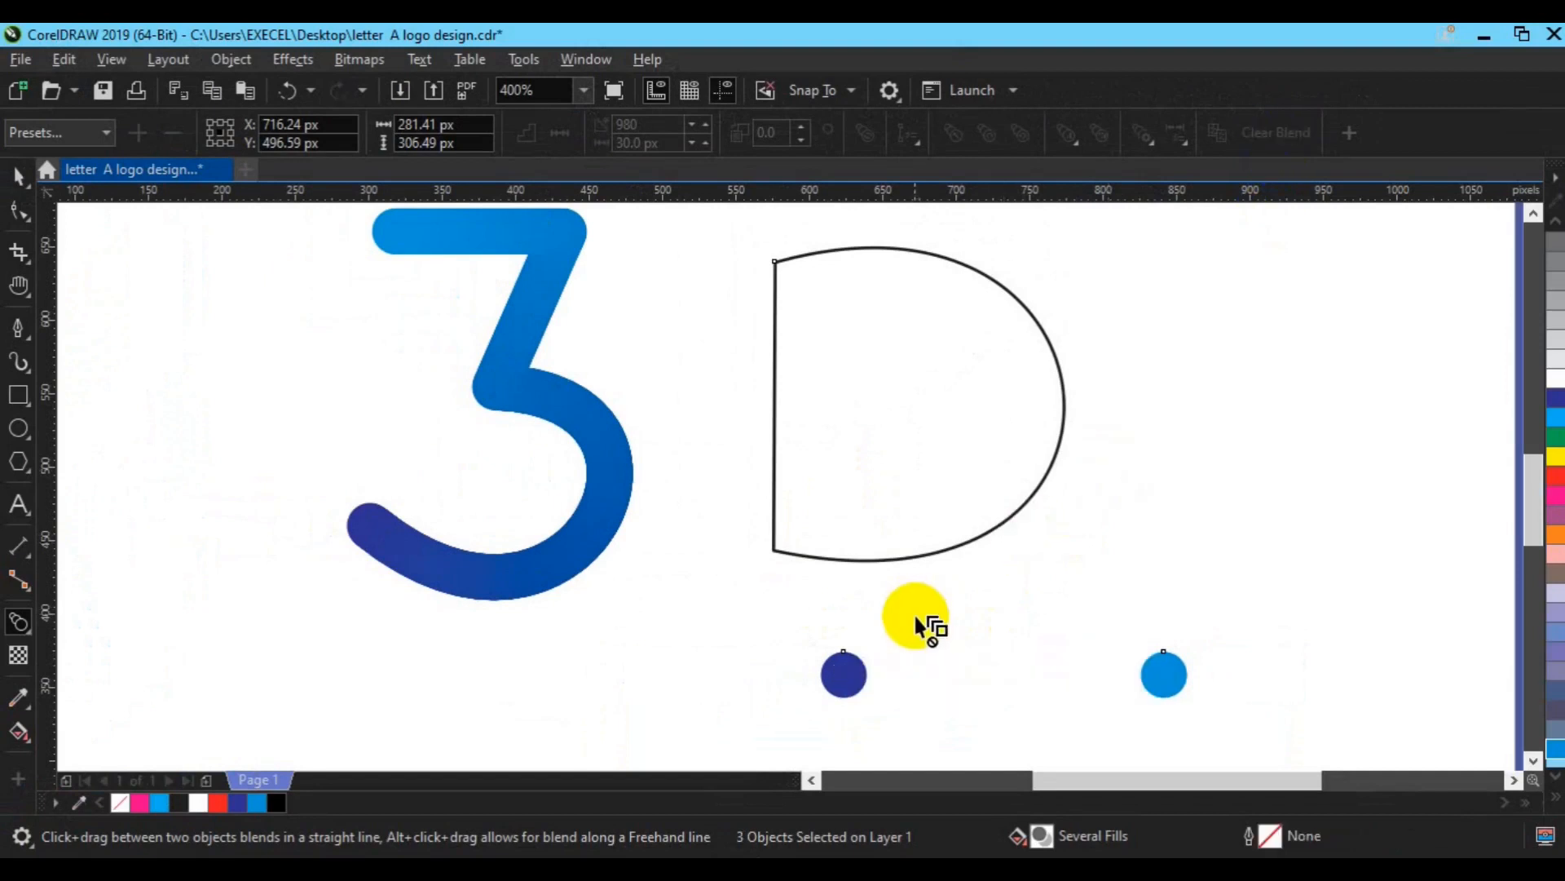
# Step: Blend the dark blue circle into the lighter blue circle below the D and fit the blend to the D outline as its new path
pyautogui.moveTo(845, 671)
pyautogui.mouseDown()
pyautogui.moveTo(1150, 652)
pyautogui.moveTo(1167, 667)
pyautogui.mouseUp()
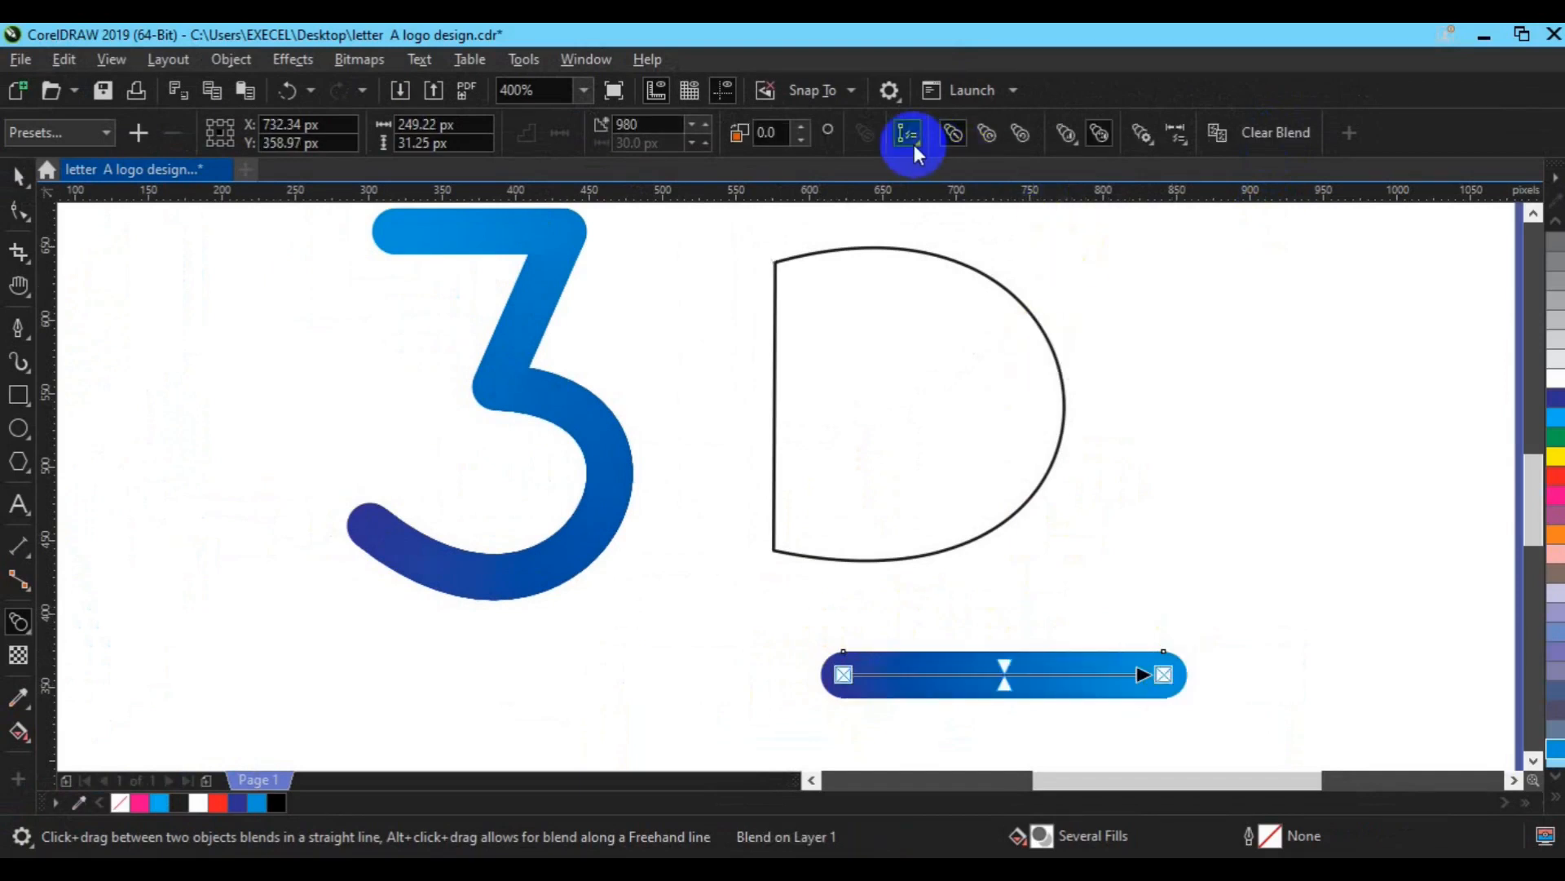
pyautogui.click(911, 139)
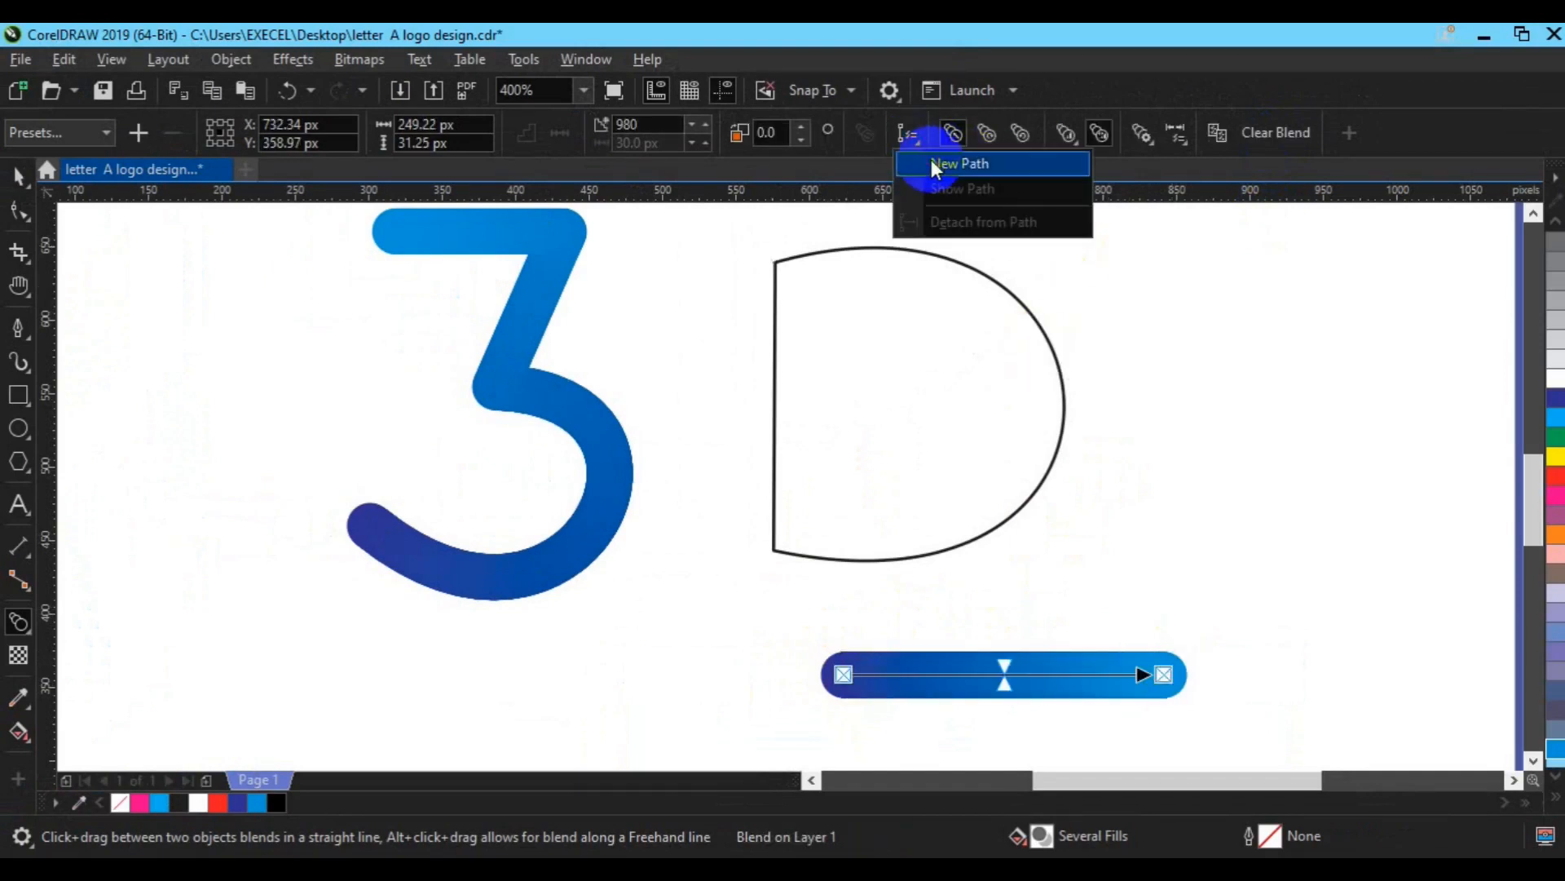
pyautogui.click(946, 163)
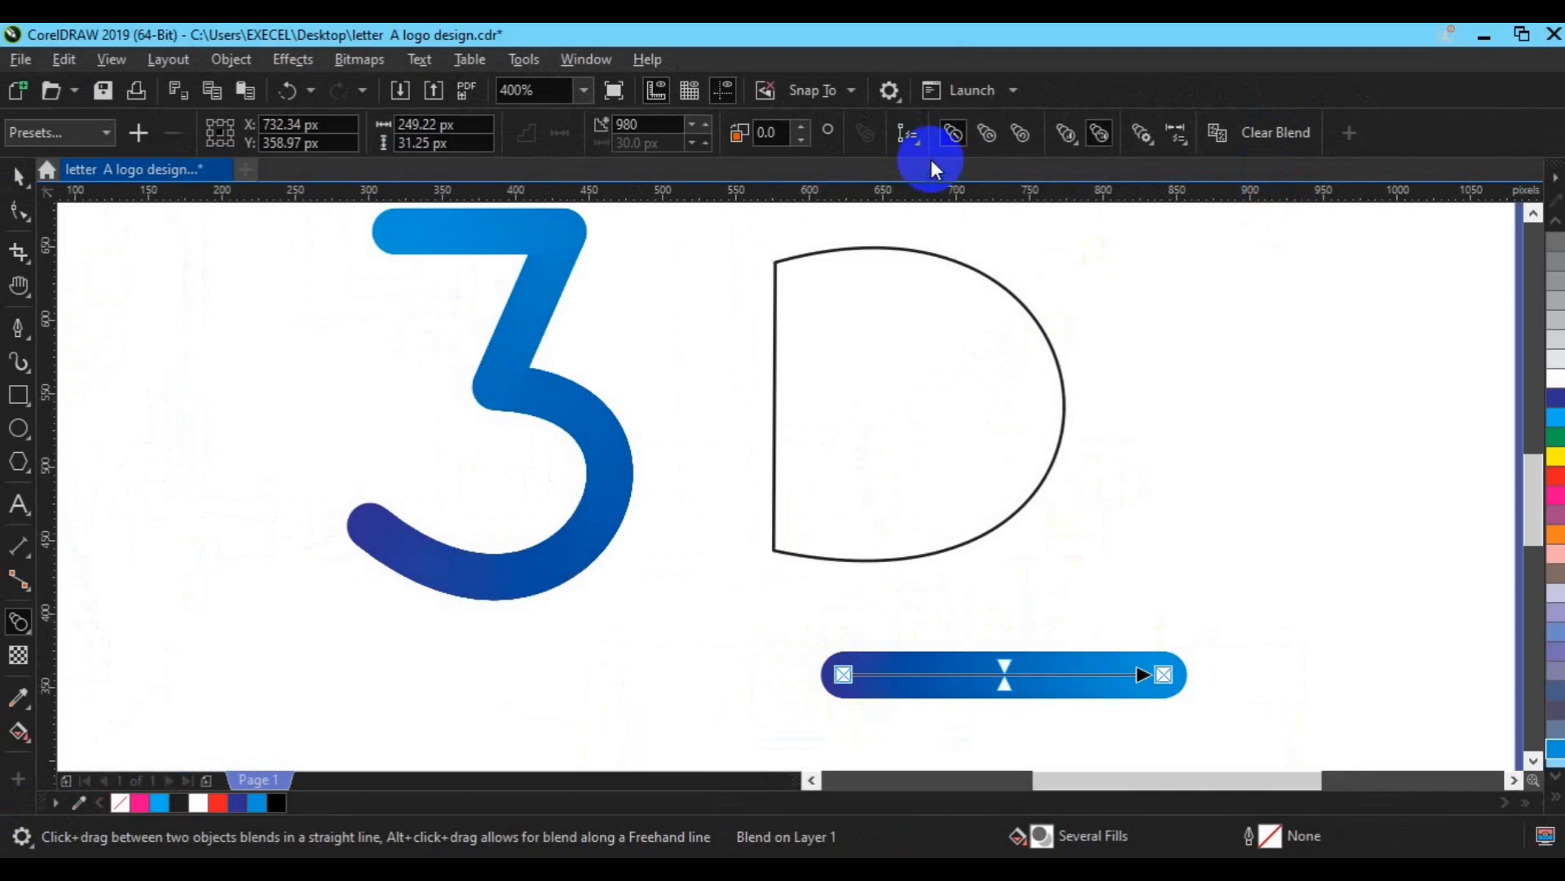
pyautogui.click(776, 545)
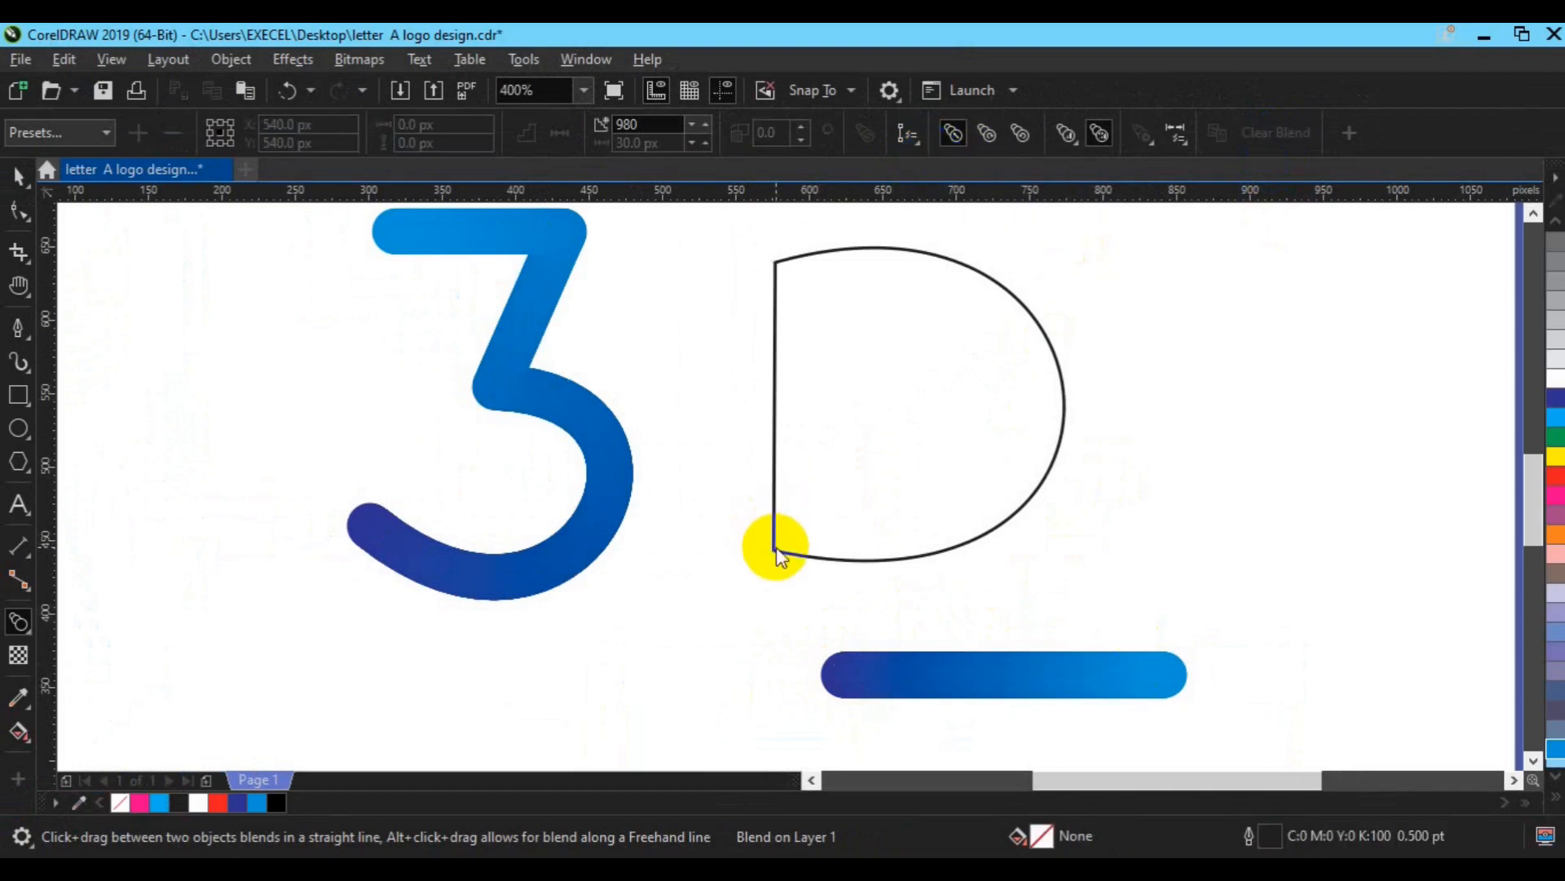
pyautogui.click(777, 546)
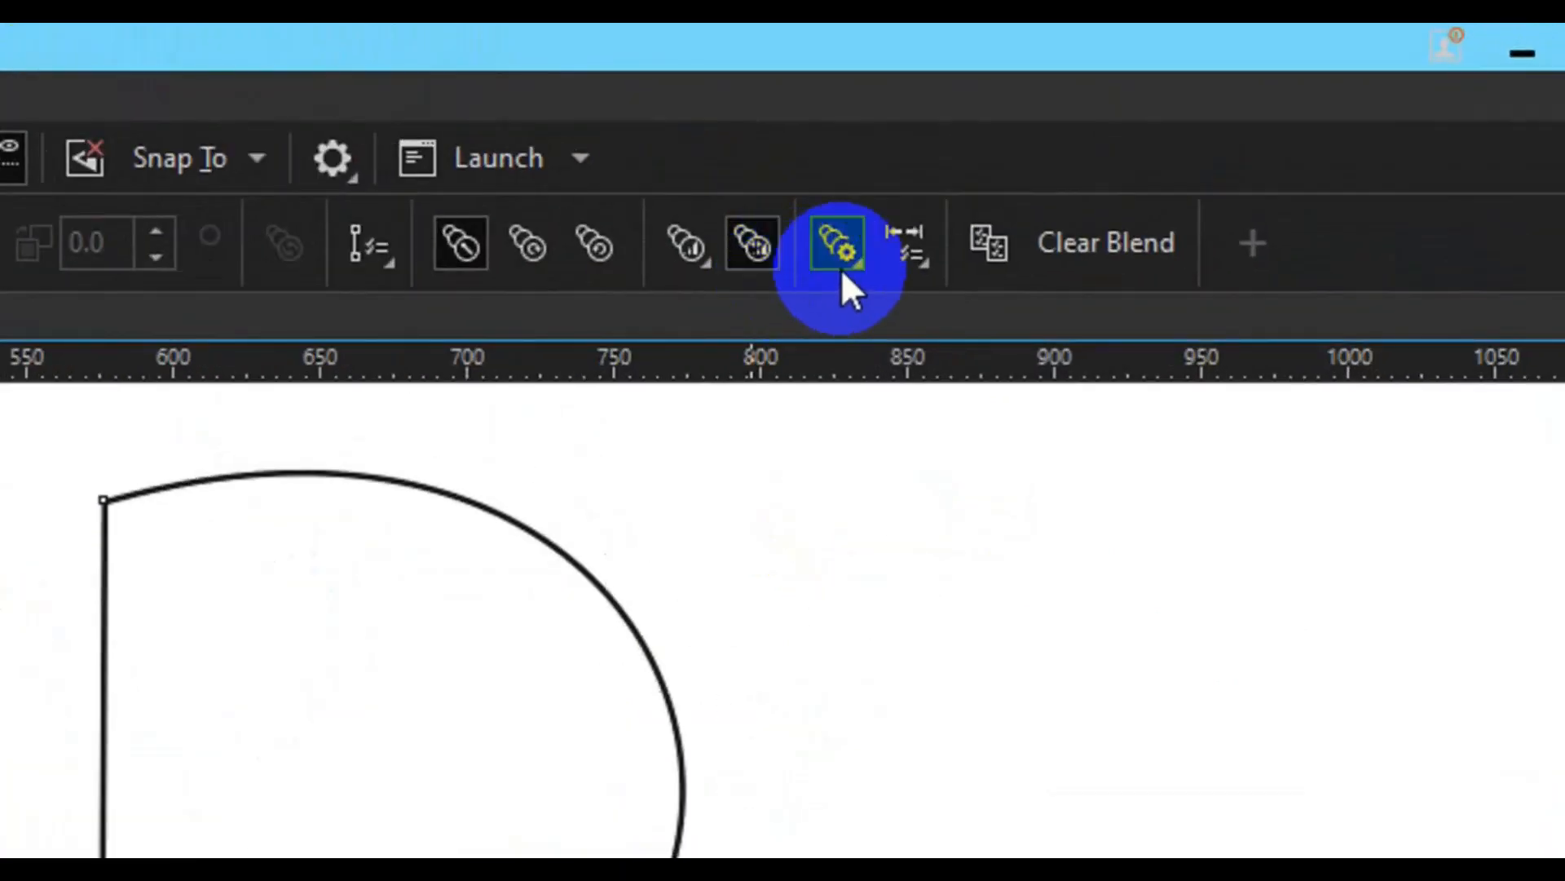
# Step: Blend the circles along the full D path and apply the counterclockwise blend for a rainbow colour progression
pyautogui.click(863, 271)
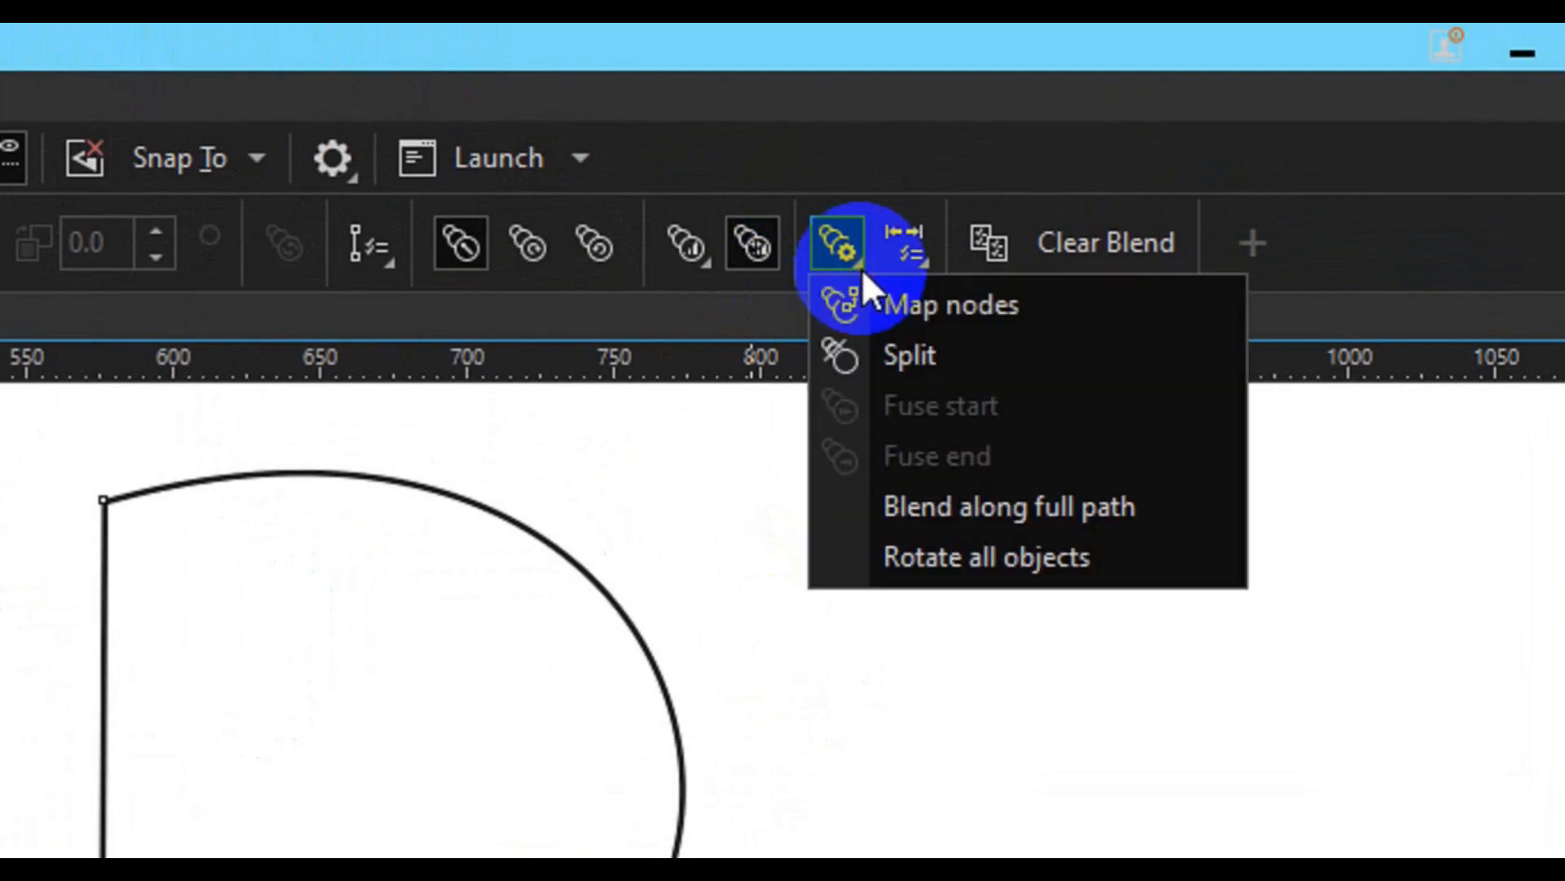
pyautogui.click(956, 506)
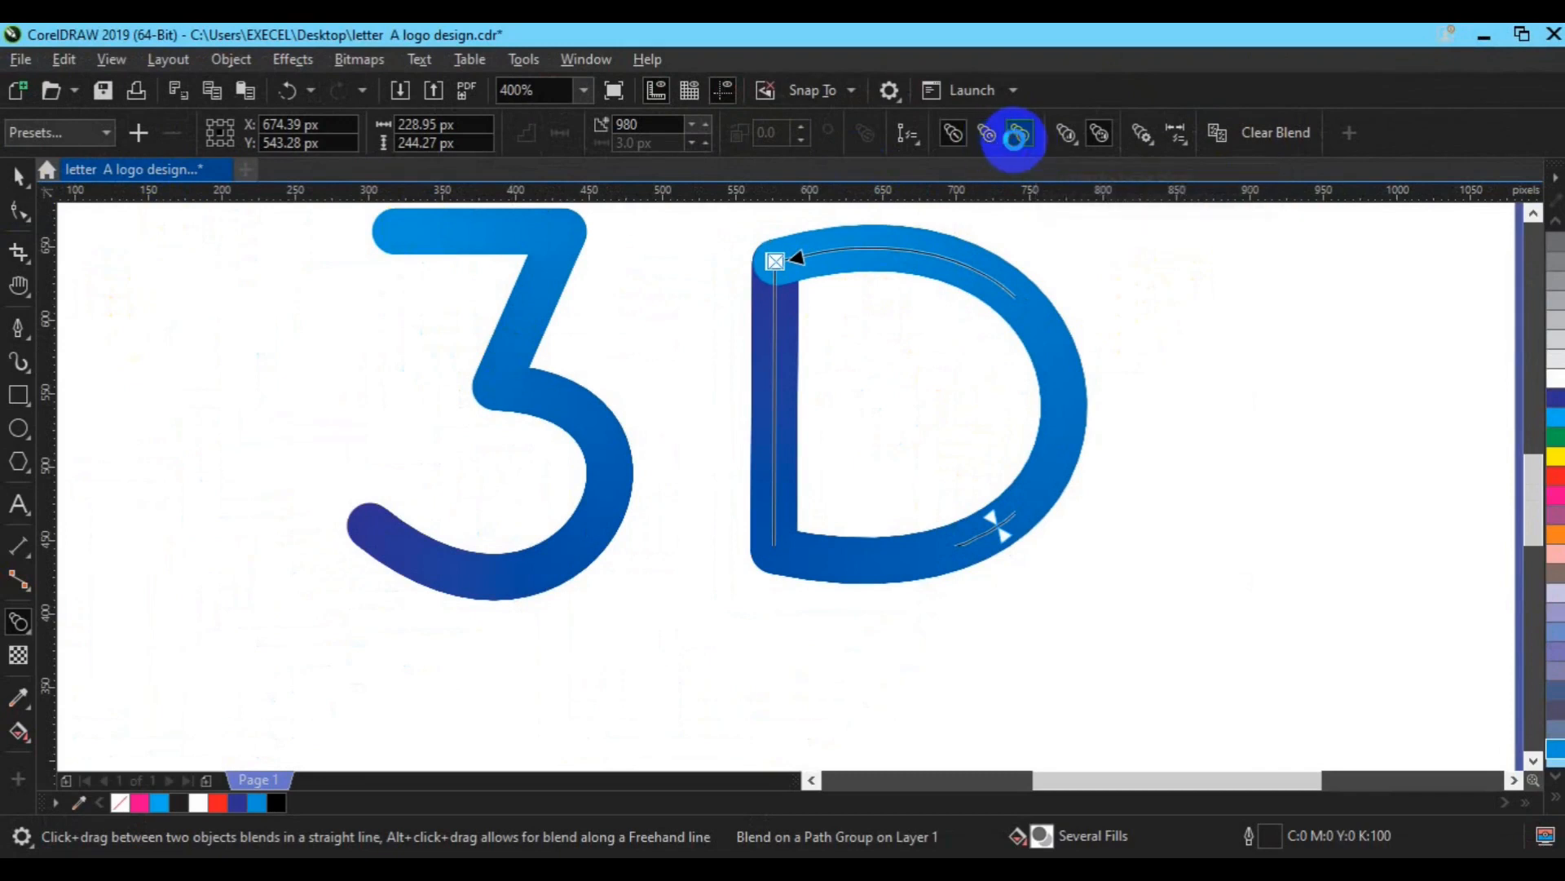
pyautogui.click(1014, 135)
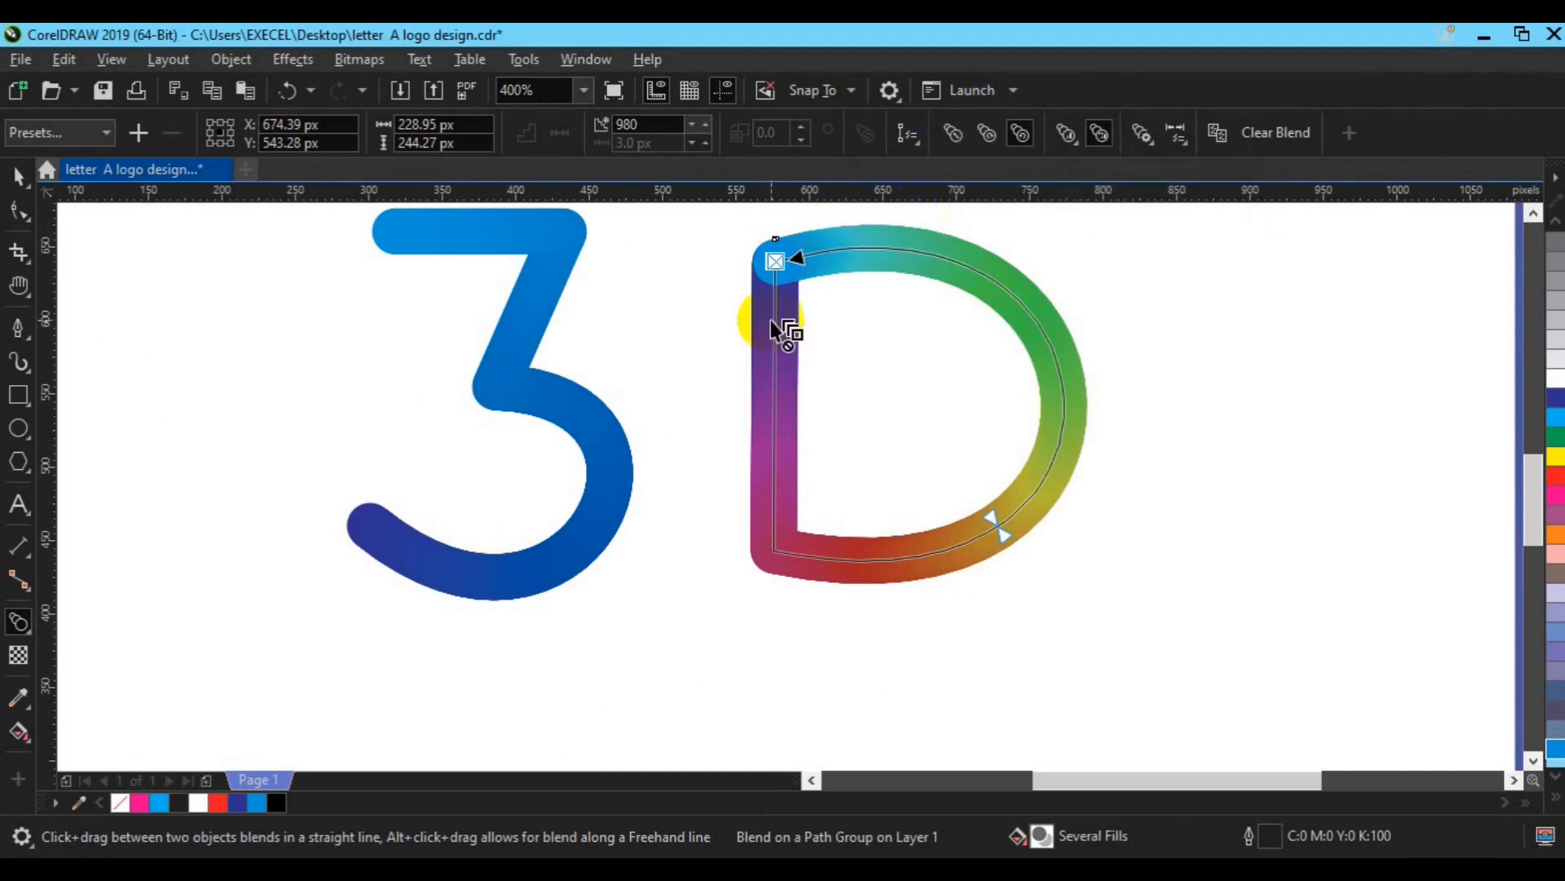
# Step: Select the 3 and D blends together, try to group them, and clear the selection
pyautogui.click(18, 175)
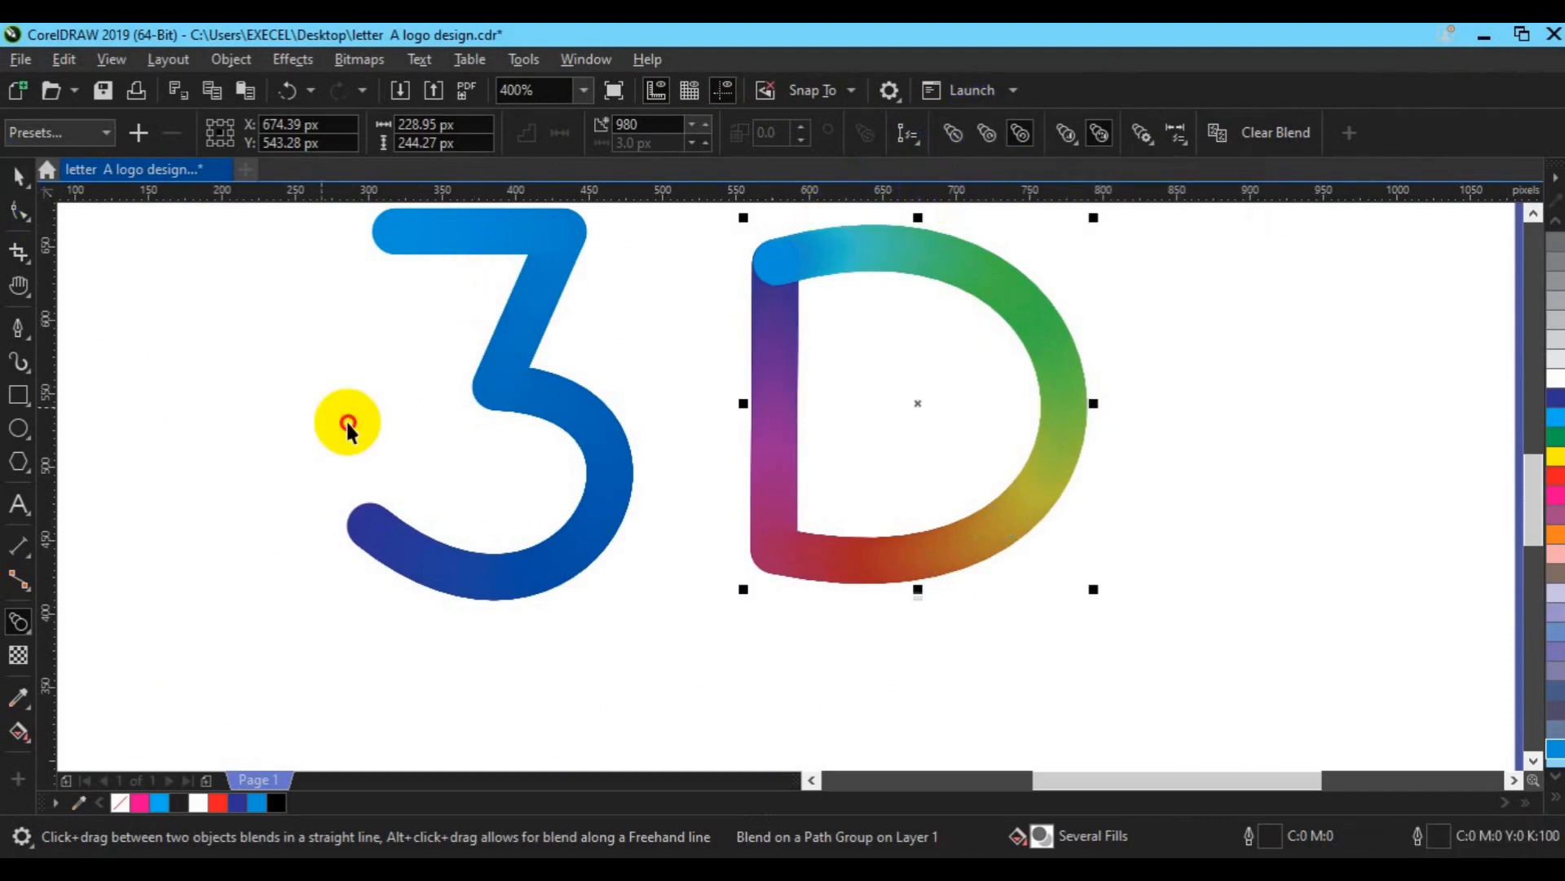
pyautogui.keyDown('shift'); pyautogui.click(619, 494); pyautogui.keyUp('shift')
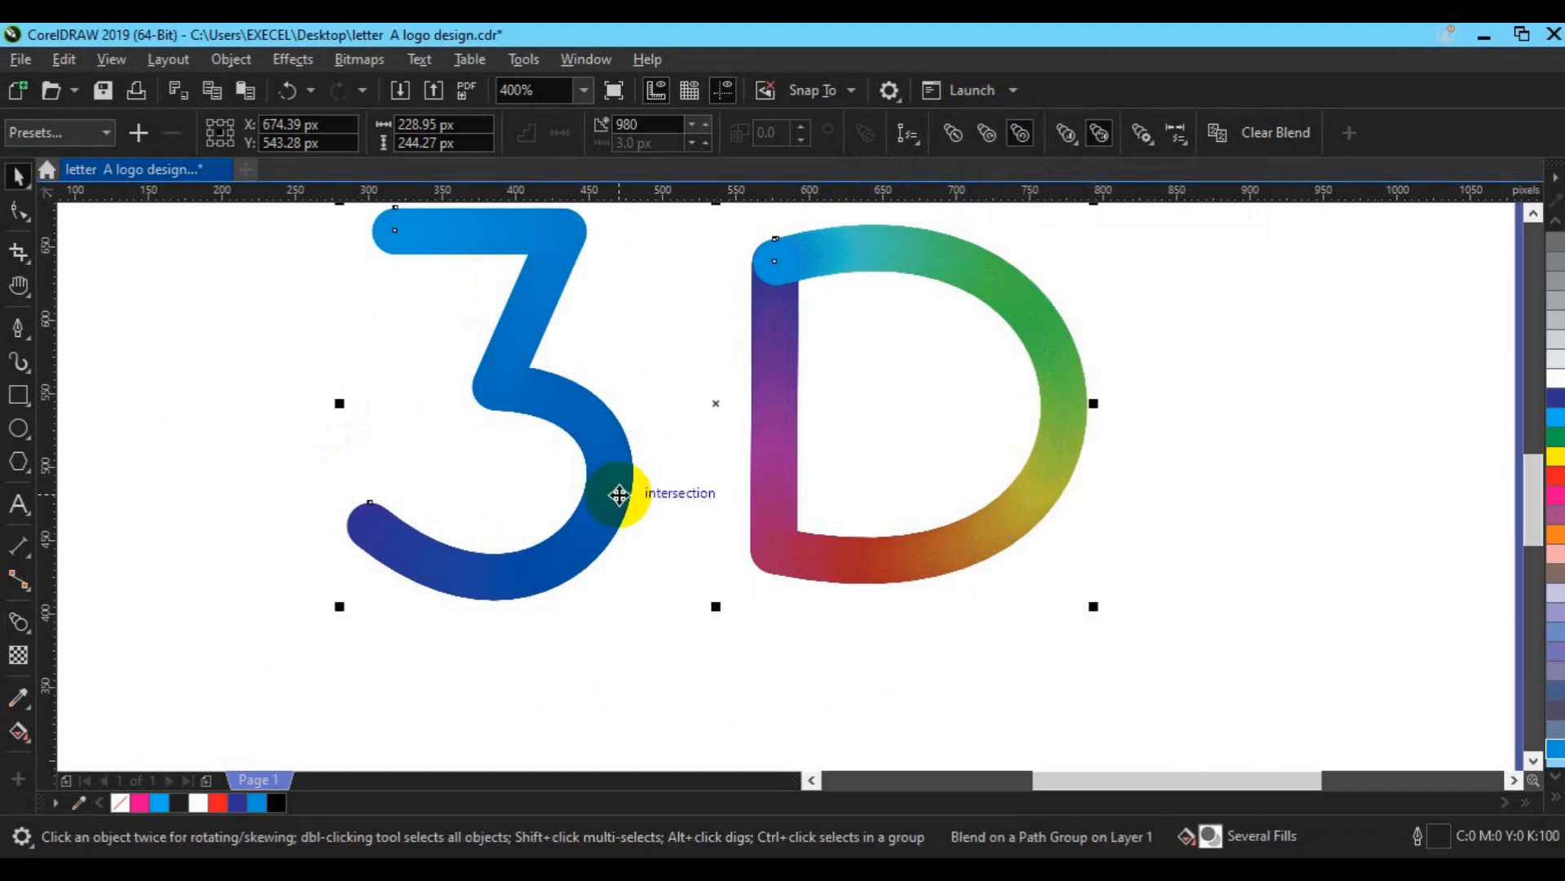
pyautogui.hotkey('ctrl', 'g')
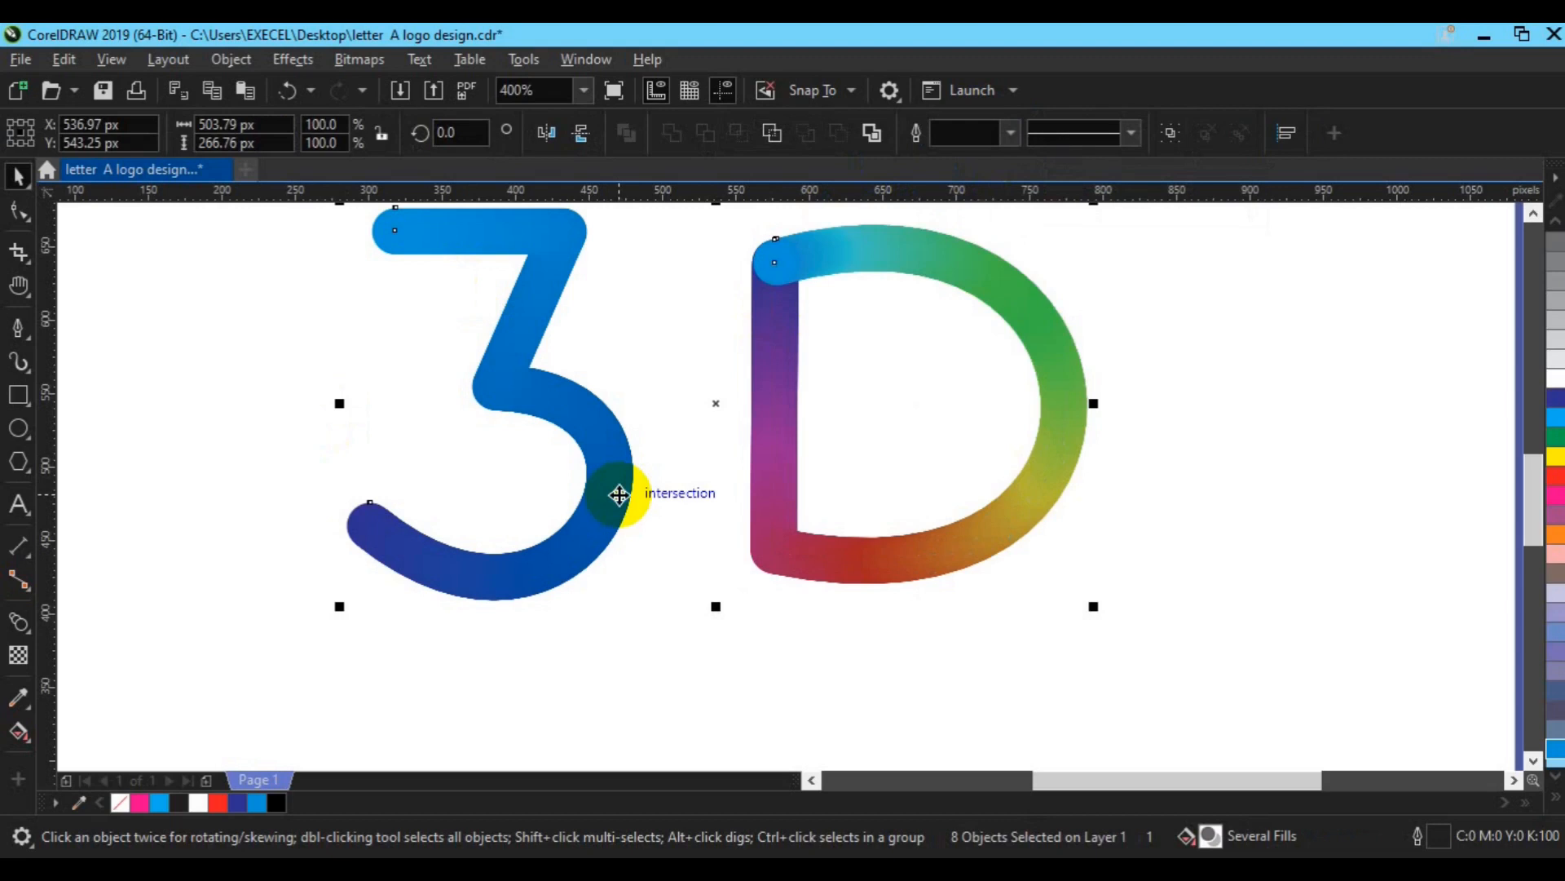
pyautogui.scroll(-1, 619, 494)
pyautogui.scroll(-1, 618, 494)
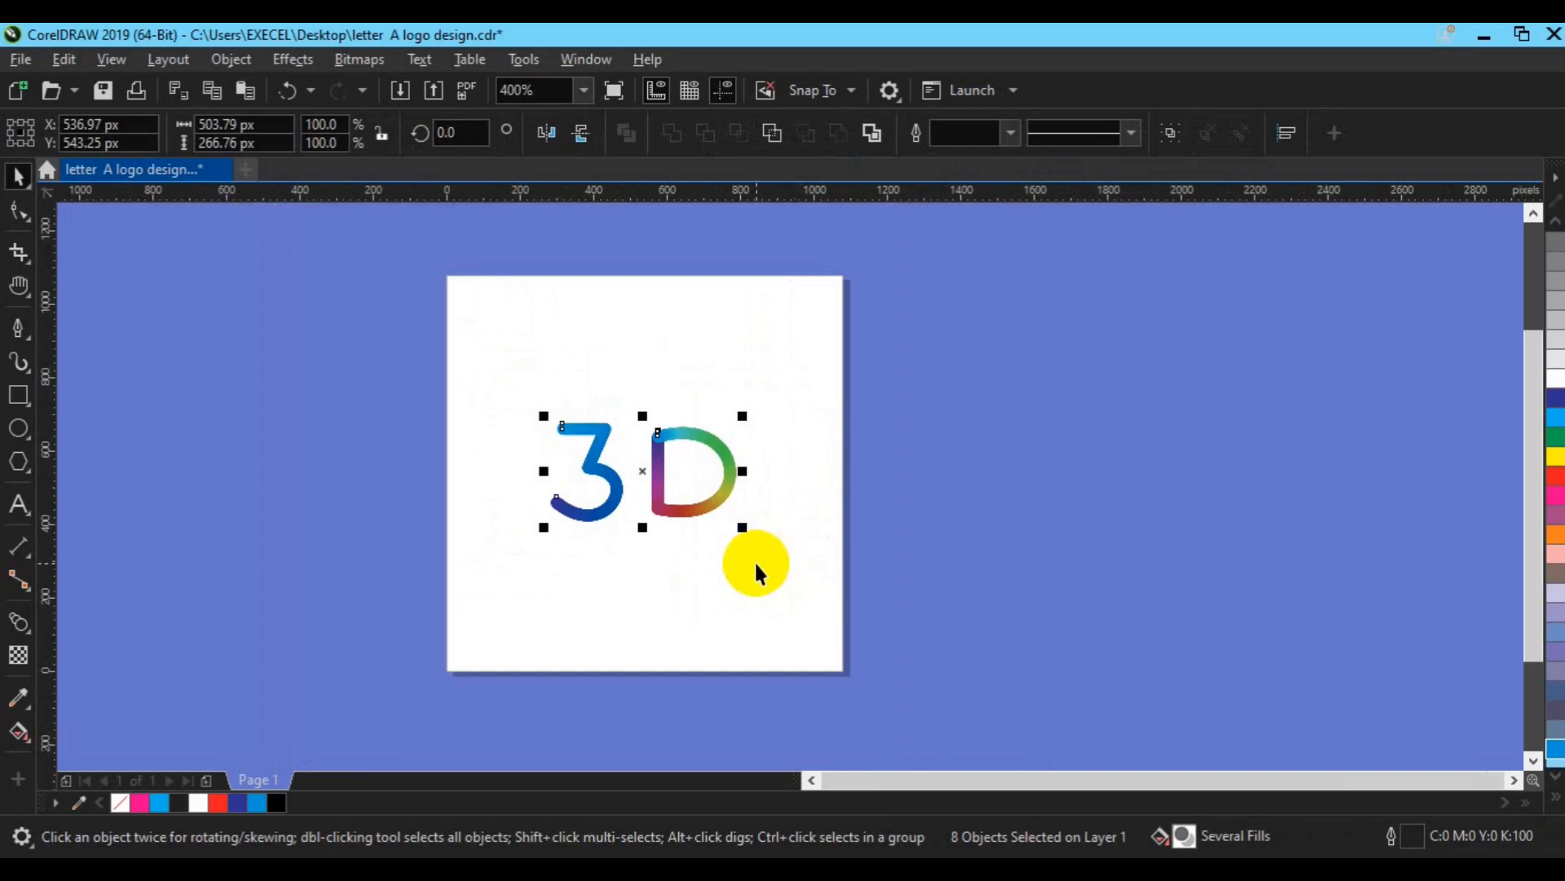
pyautogui.click(1032, 571)
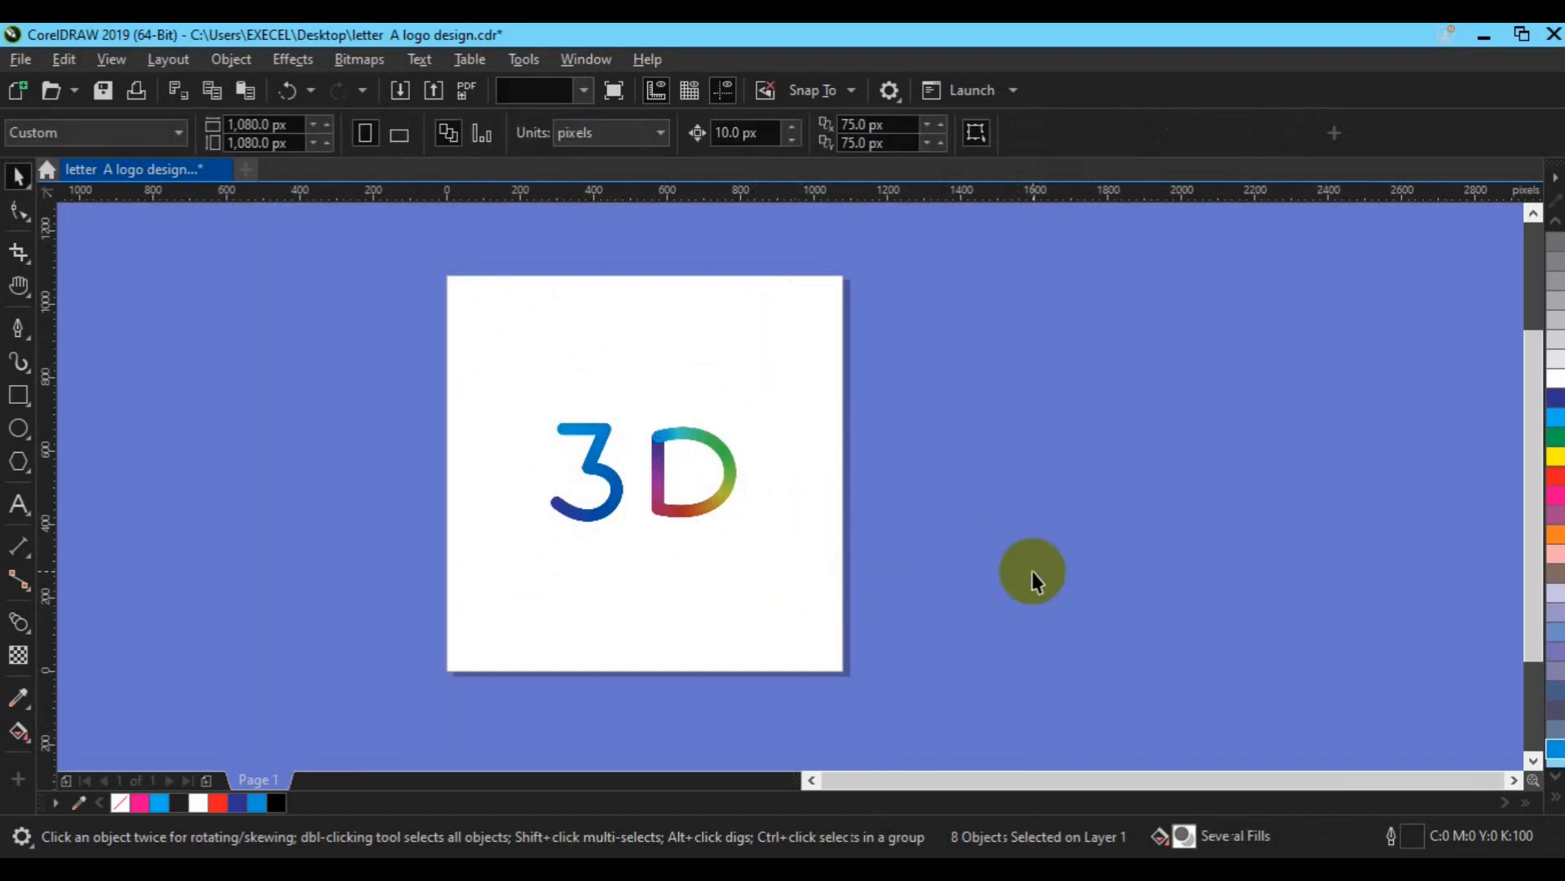